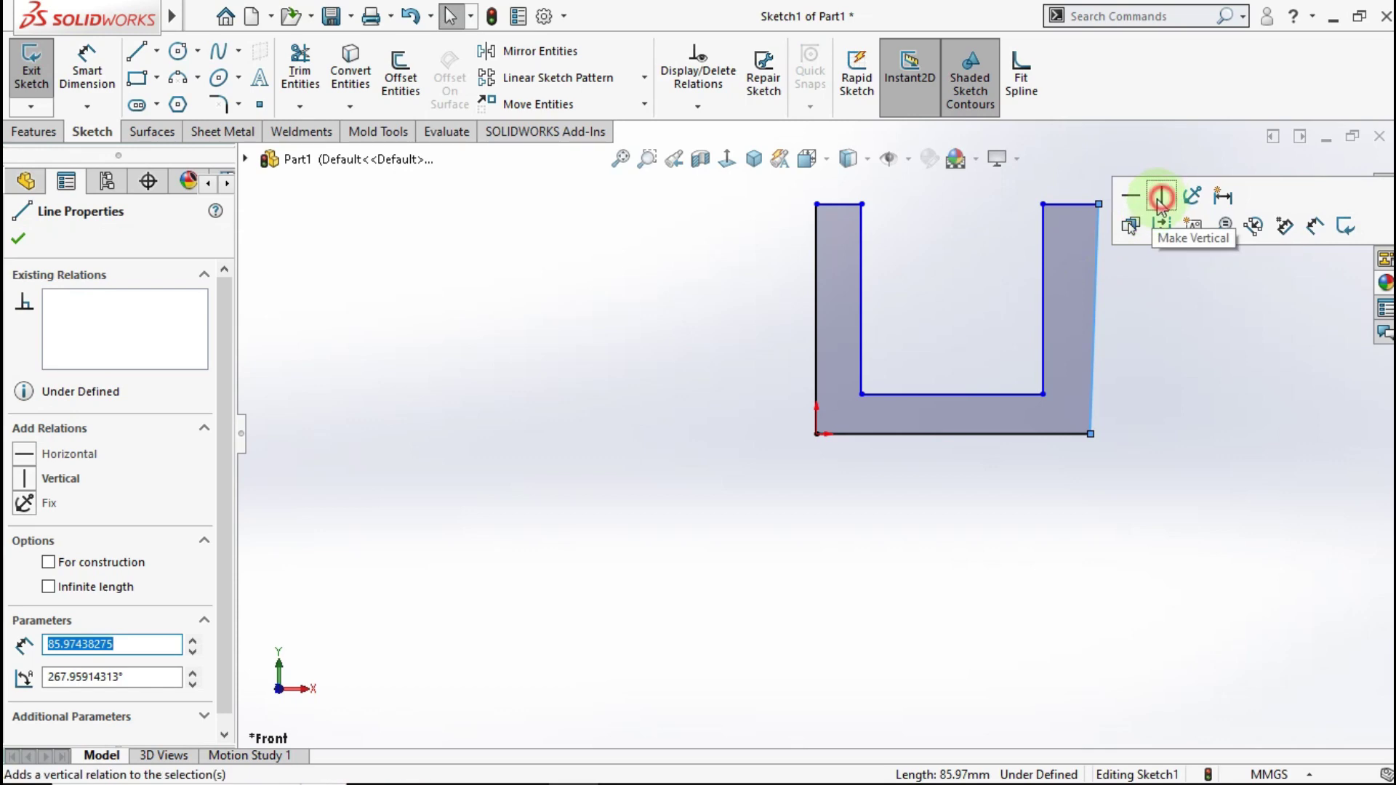
- Make the slanted outer line vertical and dimension the U-profile's bottom edge to 400 mm
{"action": "left_click", "coordinate": [1161, 195]}
{"action": "left_click", "coordinate": [107, 67]}
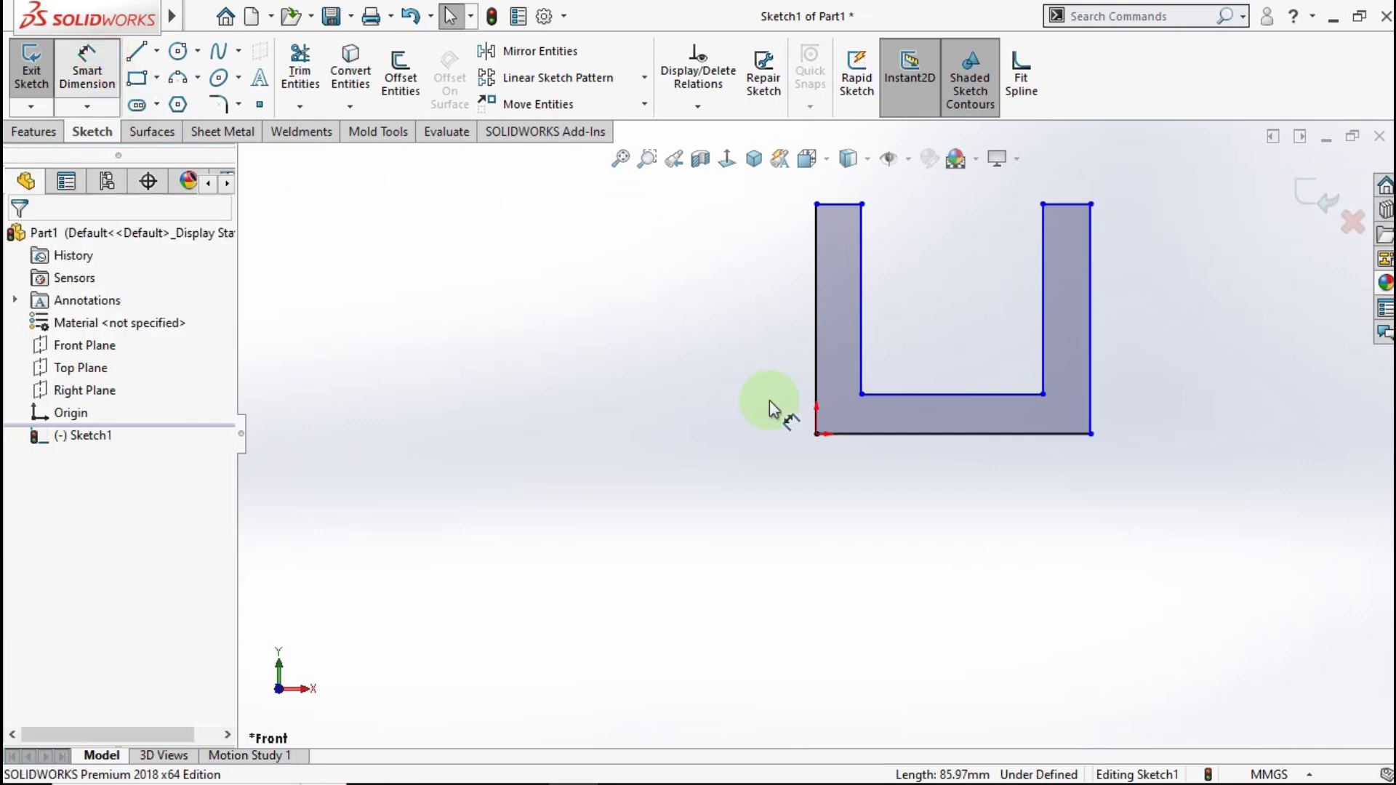
{"action": "left_click", "coordinate": [881, 439]}
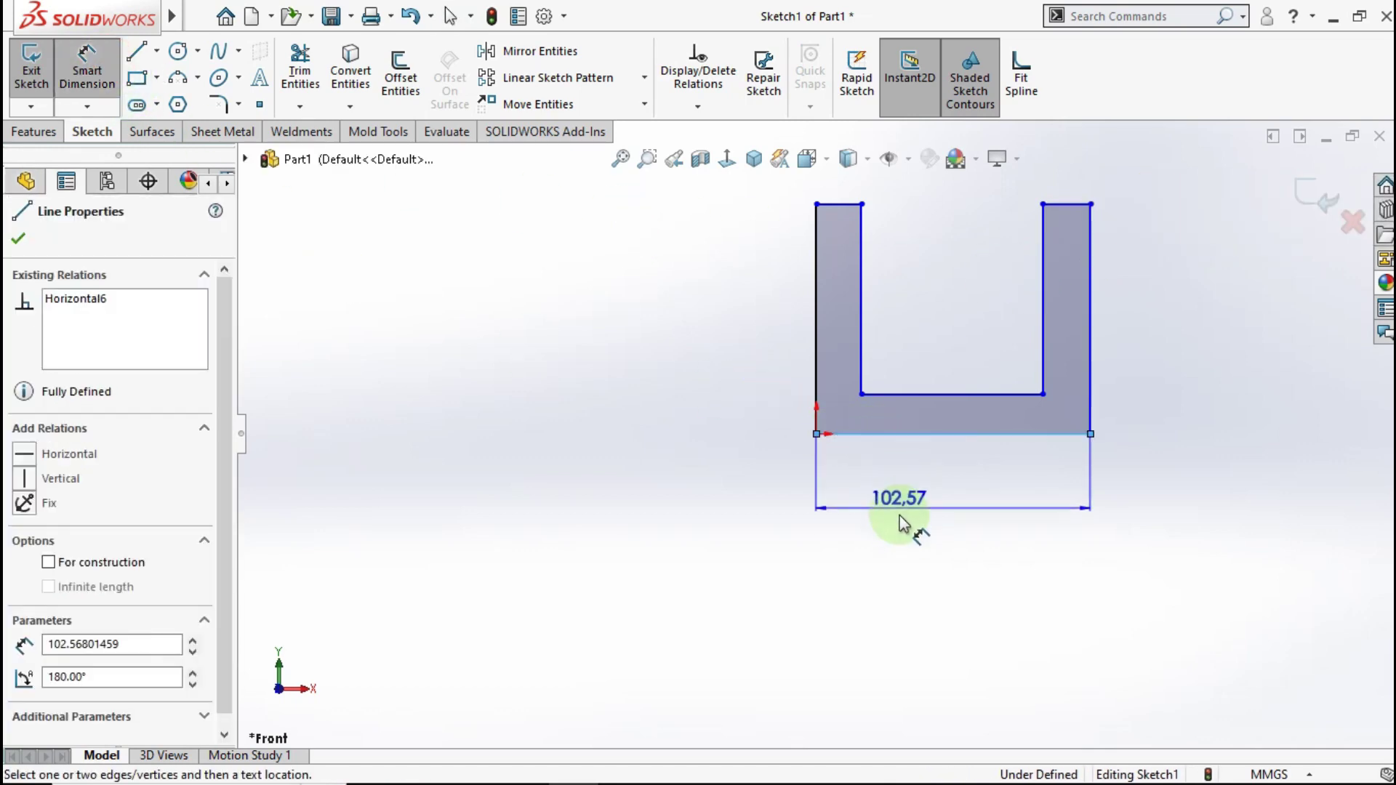
{"action": "left_click", "coordinate": [899, 545]}
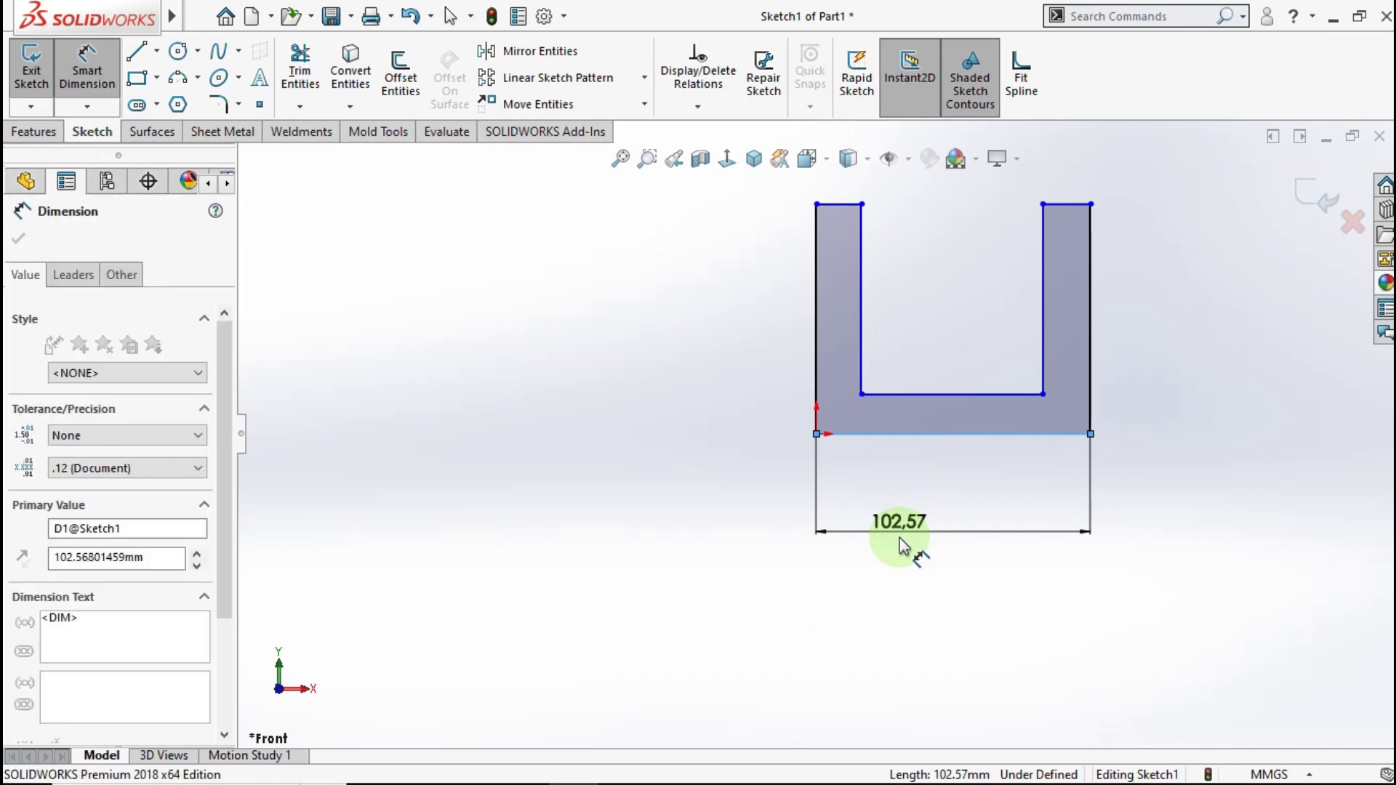
{"action": "type", "text": "400"}
{"action": "left_click", "coordinate": [808, 528]}
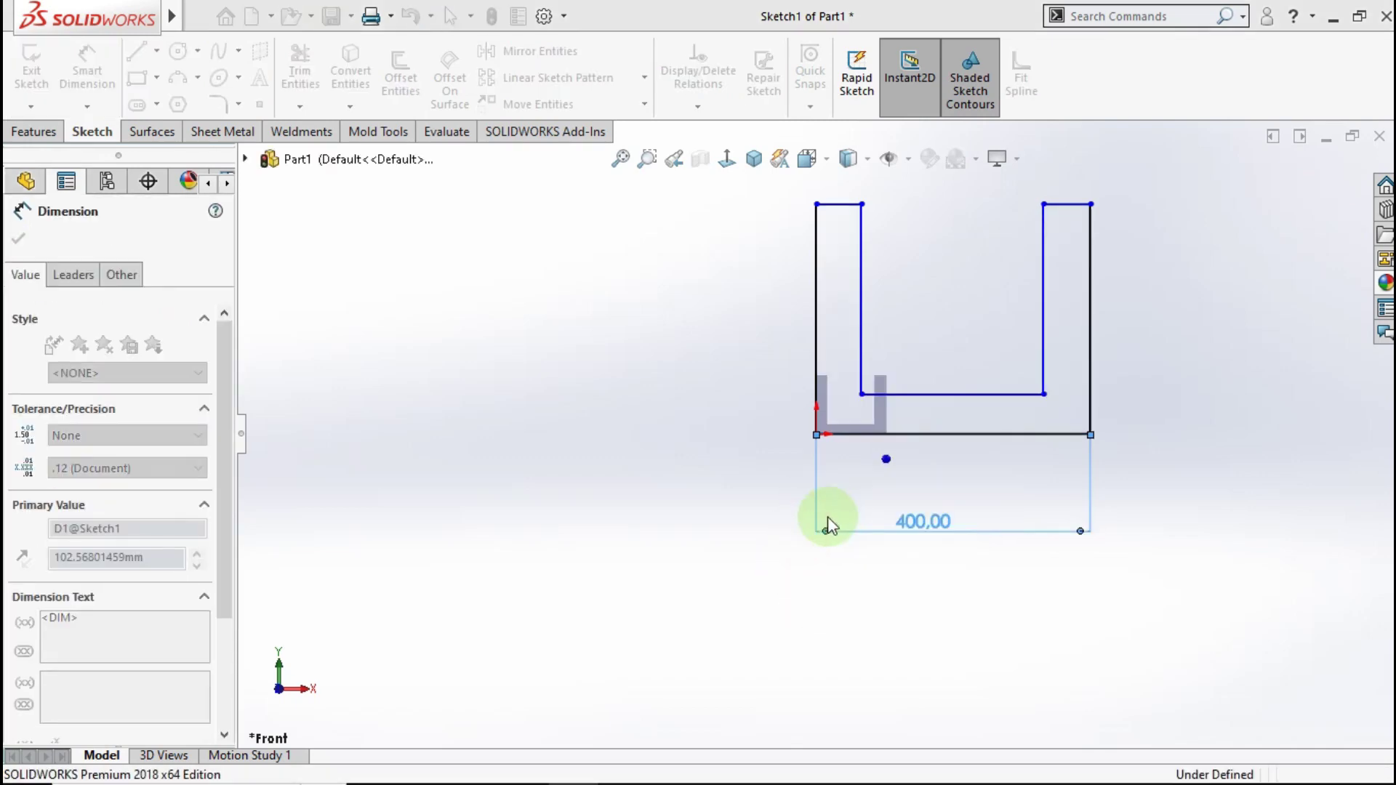
{"action": "left_click", "coordinate": [706, 490]}
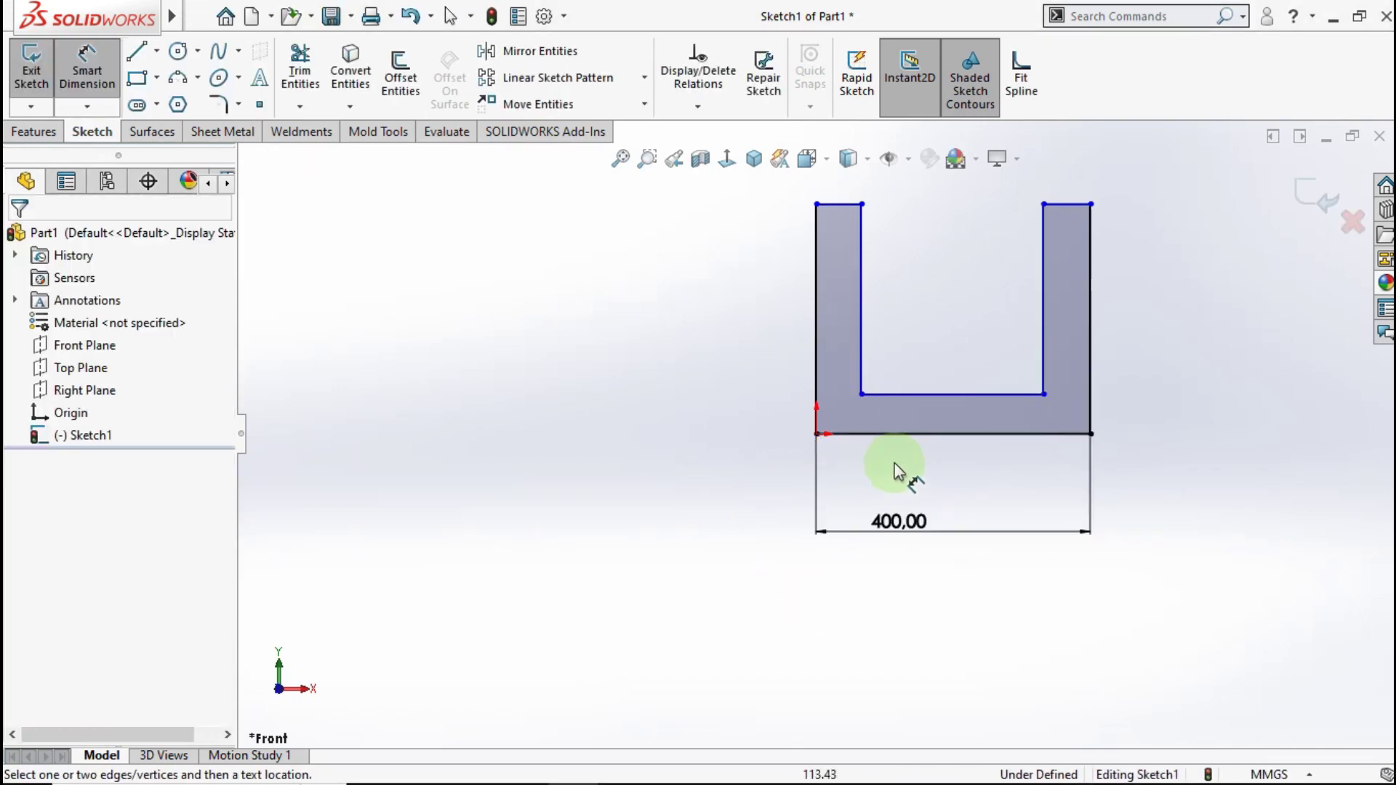
- Dimension the overall height between the profile's bottom edge and the left wall's top edge as 200 mm
{"action": "left_click", "coordinate": [869, 434]}
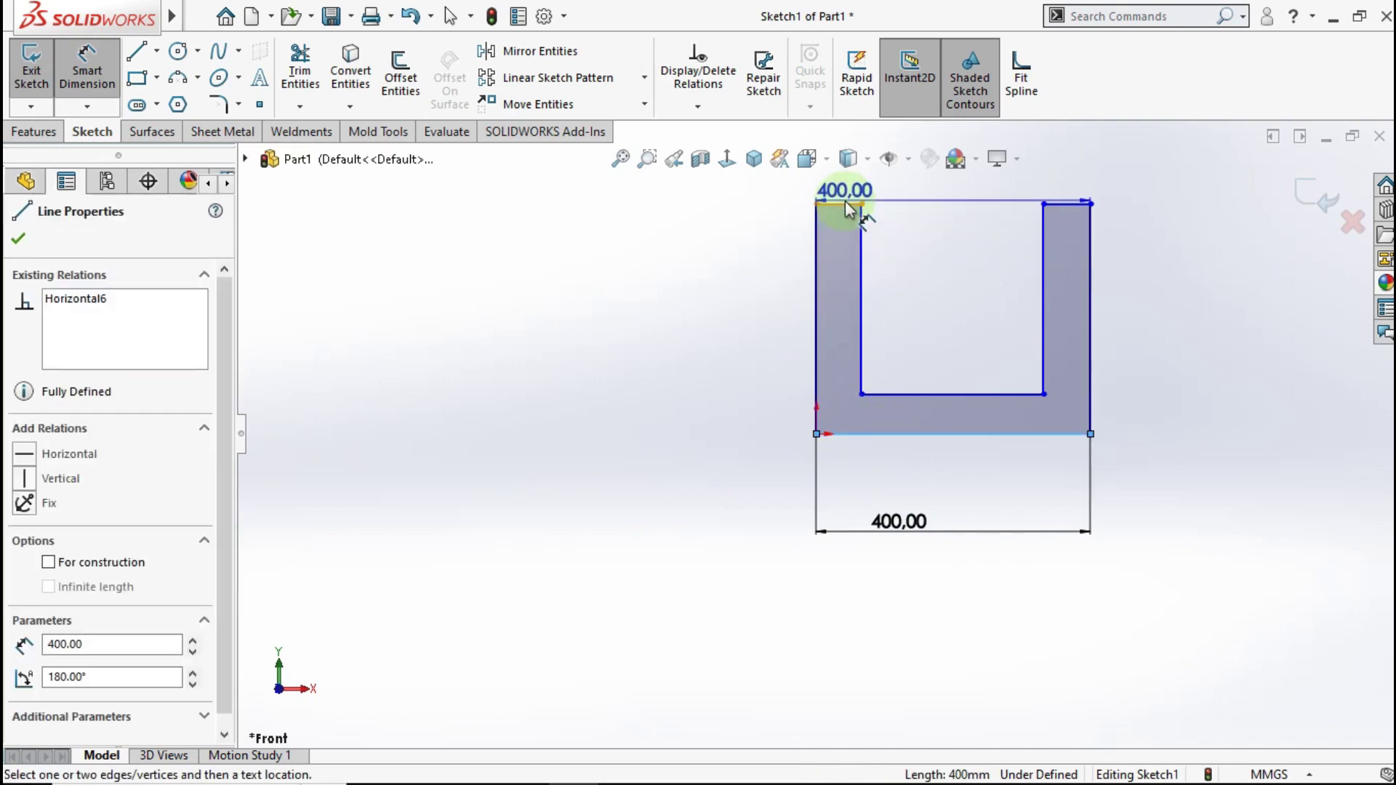
{"action": "left_click", "coordinate": [840, 204]}
{"action": "left_click", "coordinate": [687, 289]}
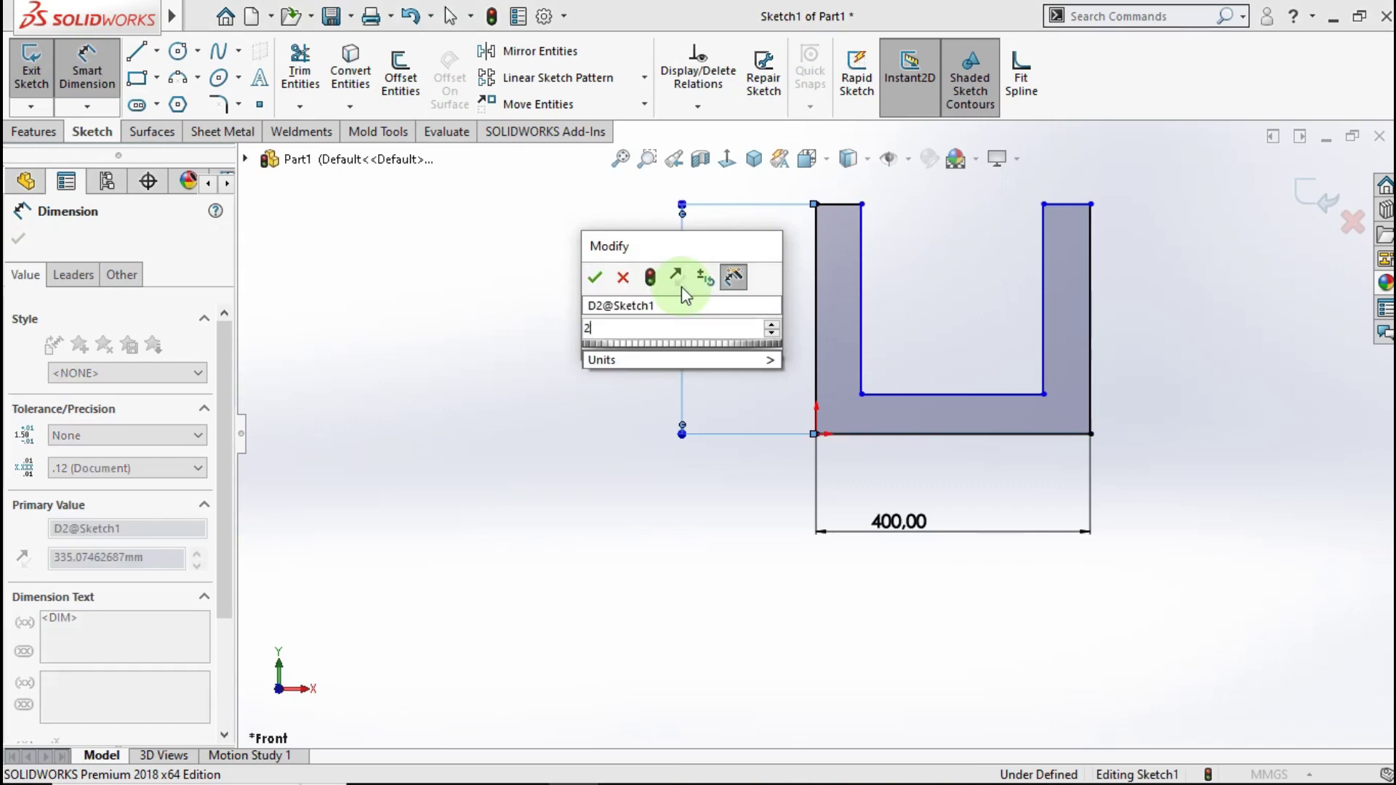
{"action": "type", "text": "200"}
{"action": "left_click", "coordinate": [594, 282]}
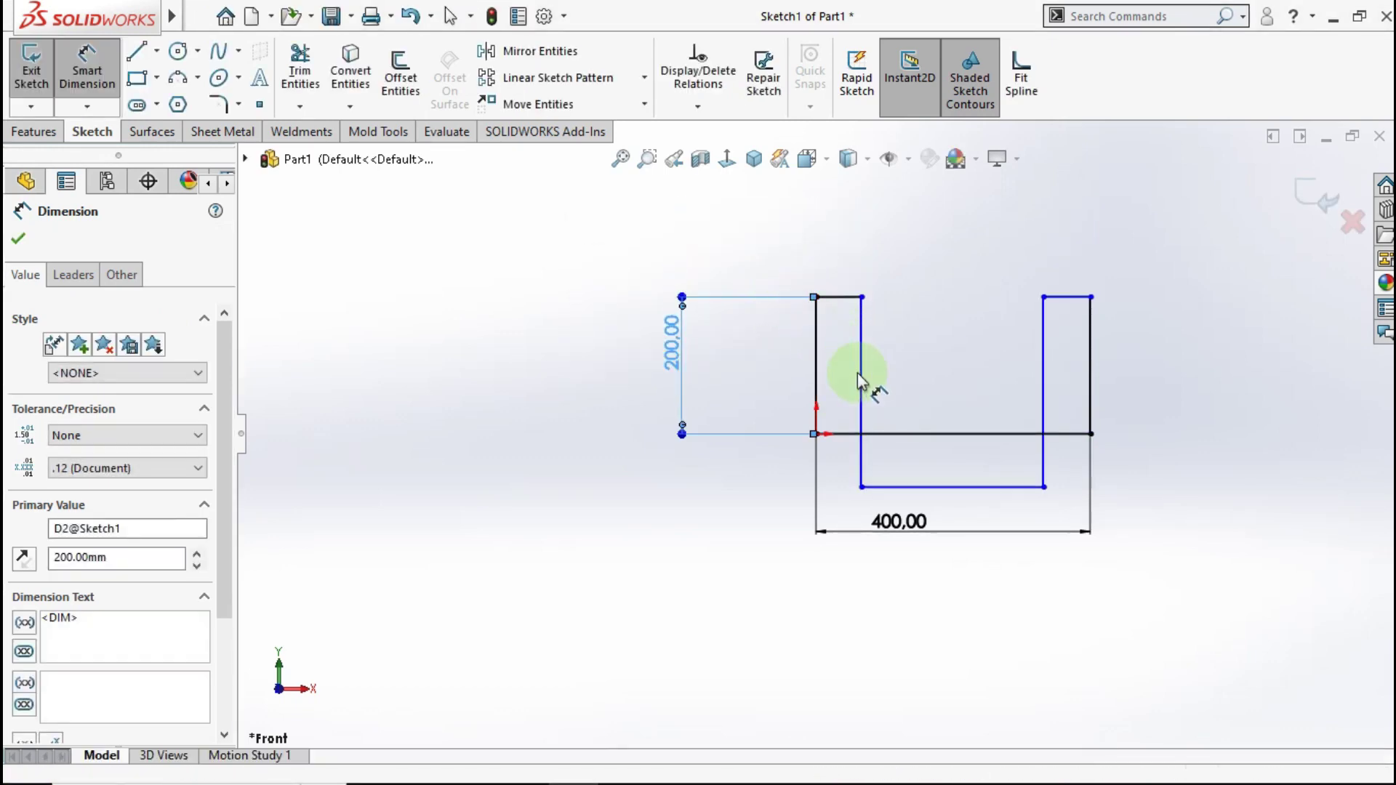
{"action": "key", "text": "Escape"}
{"action": "key", "text": "Escape"}
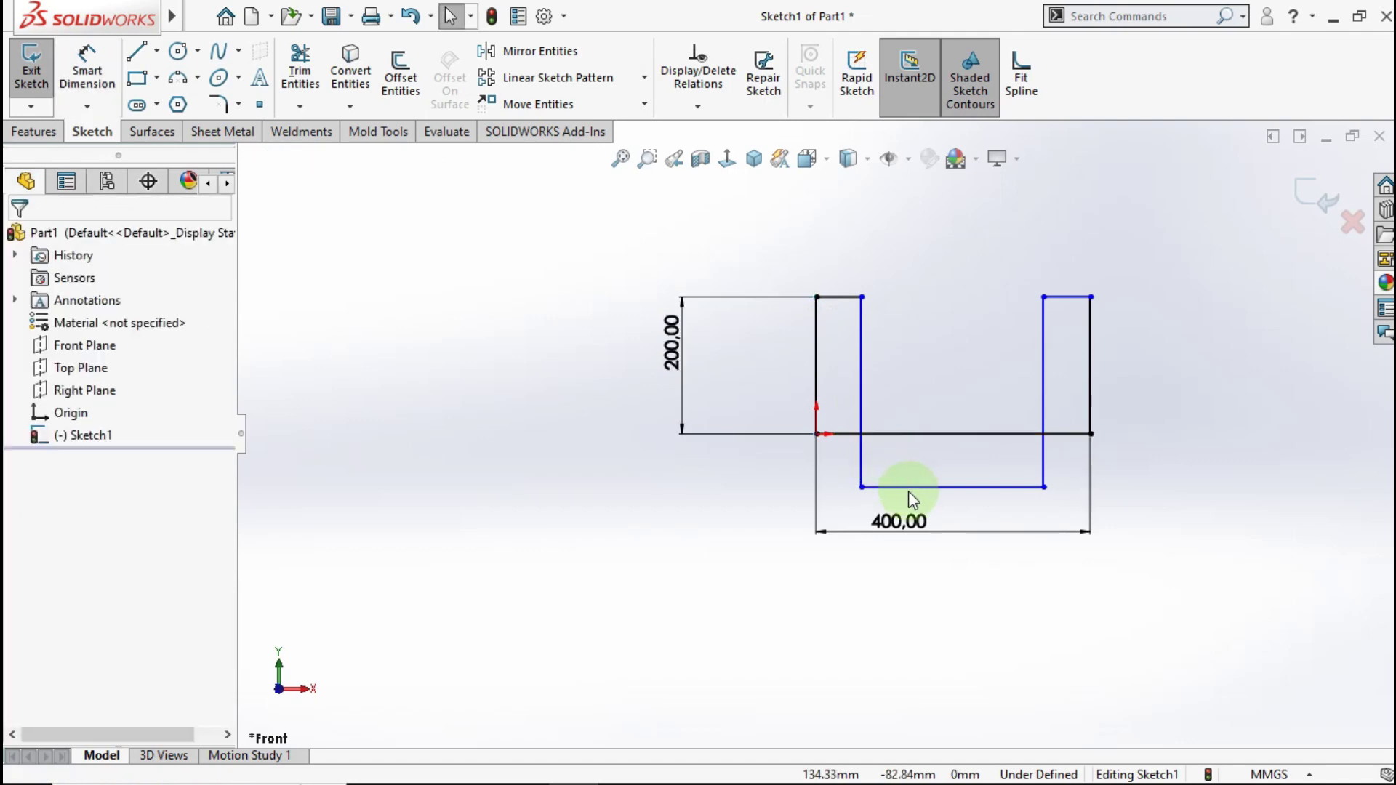
- Move the inner horizontal line up above the base line so the U-profile closes properly
{"action": "left_click", "coordinate": [913, 435]}
{"action": "mouse_move", "coordinate": [913, 437]}
{"action": "left_mouse_down"}
{"action": "mouse_move", "coordinate": [915, 378]}
{"action": "mouse_move", "coordinate": [914, 391]}
{"action": "left_mouse_up"}
{"action": "left_click", "coordinate": [970, 378]}
{"action": "key", "text": "f"}
{"action": "left_click", "coordinate": [897, 343]}
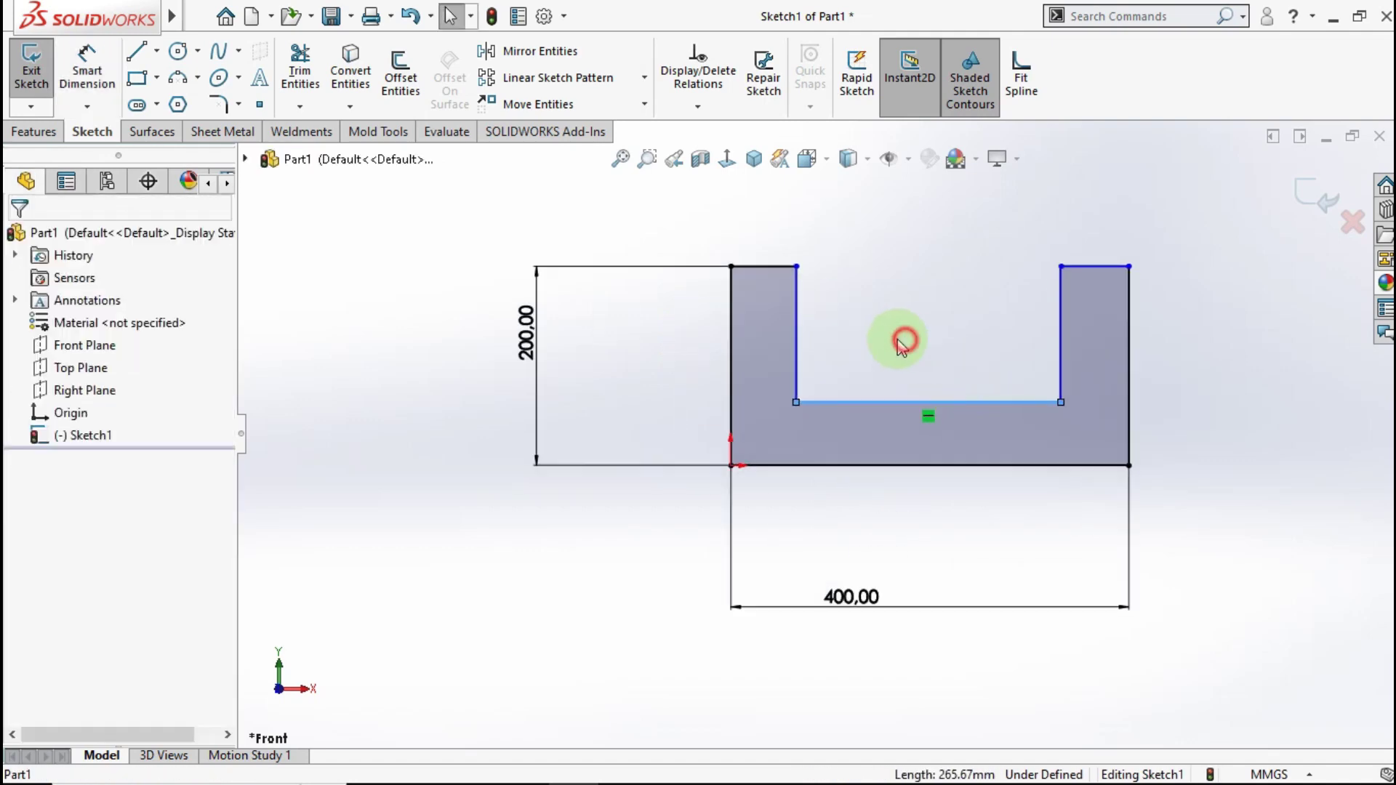
- Dimension the left wall's thickness between its outer and inner vertical lines as 20 mm
{"action": "left_click", "coordinate": [121, 84]}
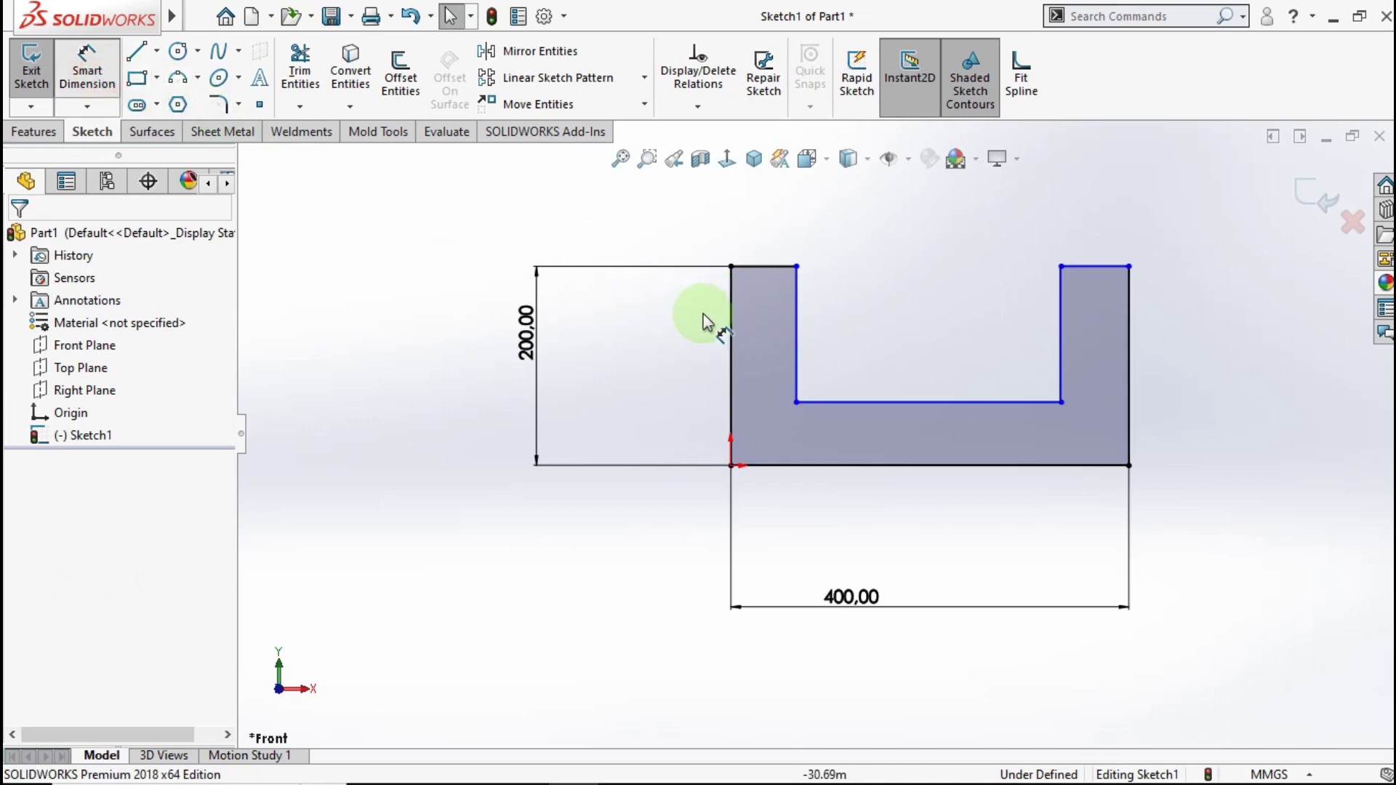
{"action": "left_click", "coordinate": [731, 309]}
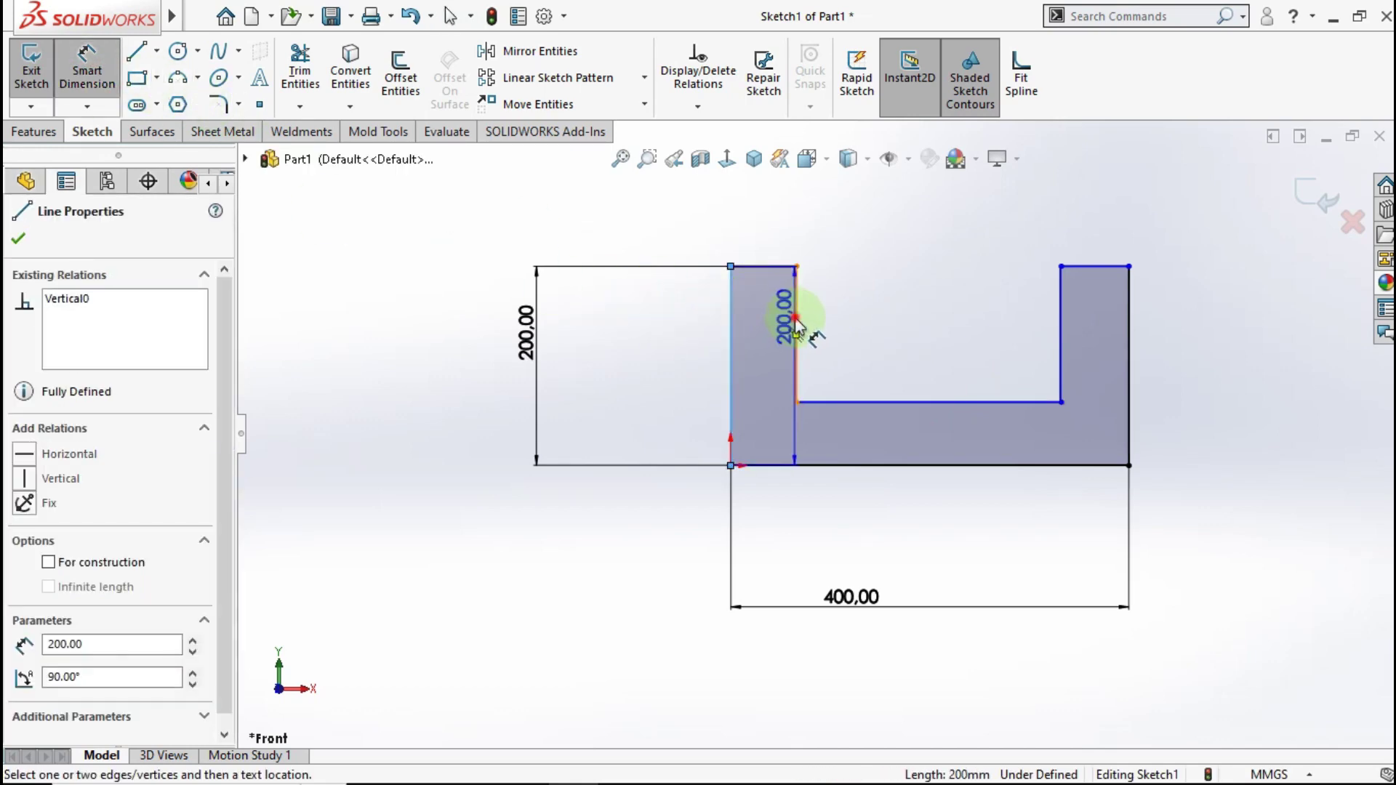
{"action": "left_click", "coordinate": [795, 320]}
{"action": "left_click", "coordinate": [769, 226]}
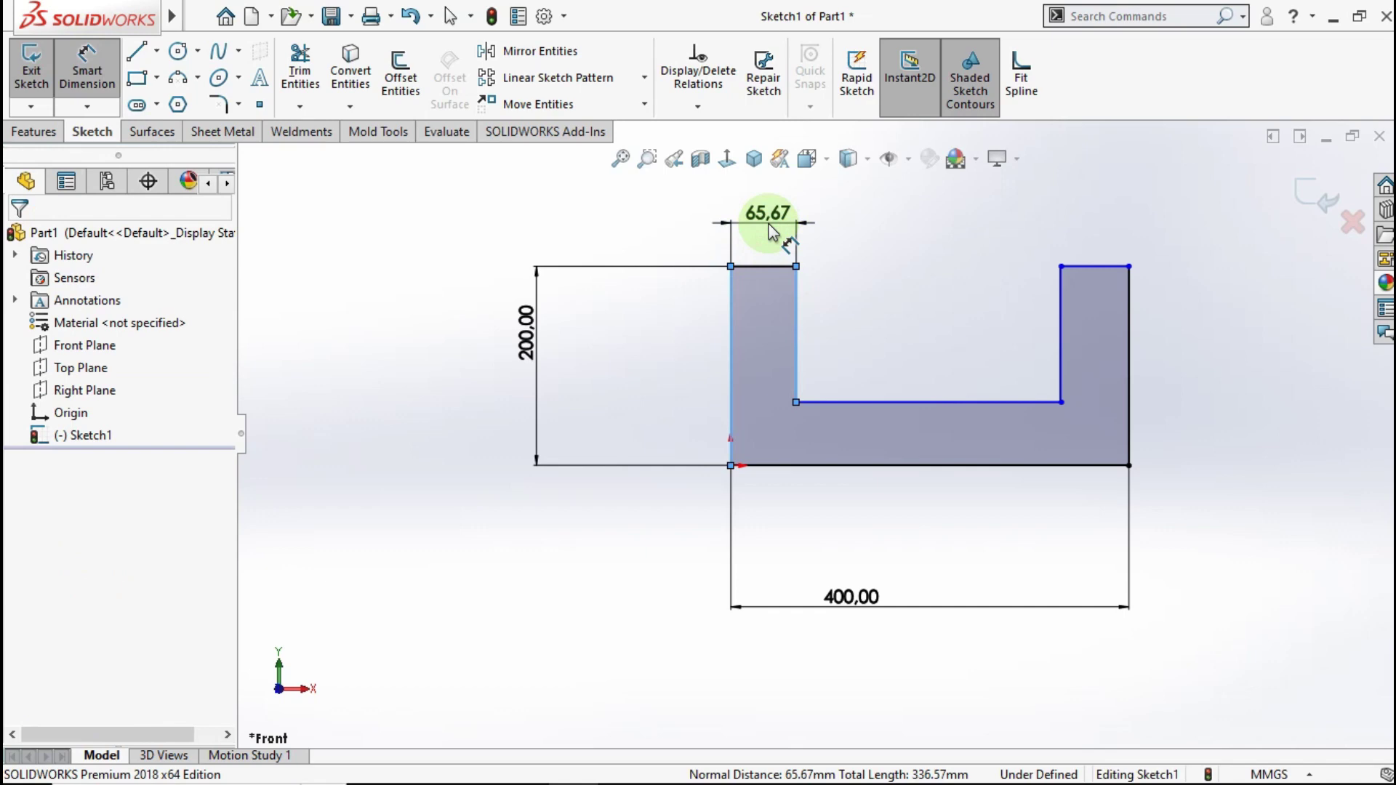
{"action": "type", "text": "20"}
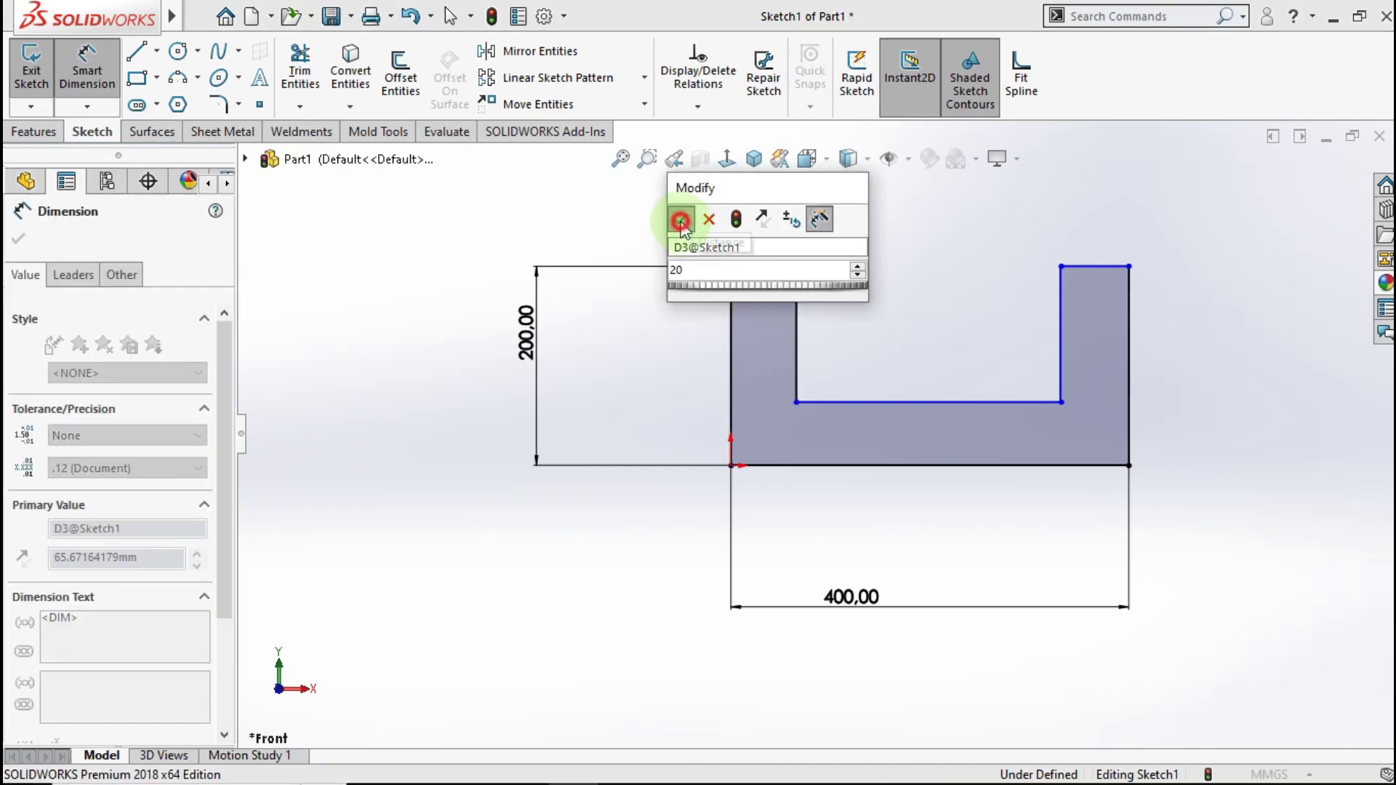
{"action": "left_click", "coordinate": [681, 220]}
- Dimension the base thickness between the inner horizontal line and the bottom edge as 20 mm
{"action": "left_click", "coordinate": [902, 403]}
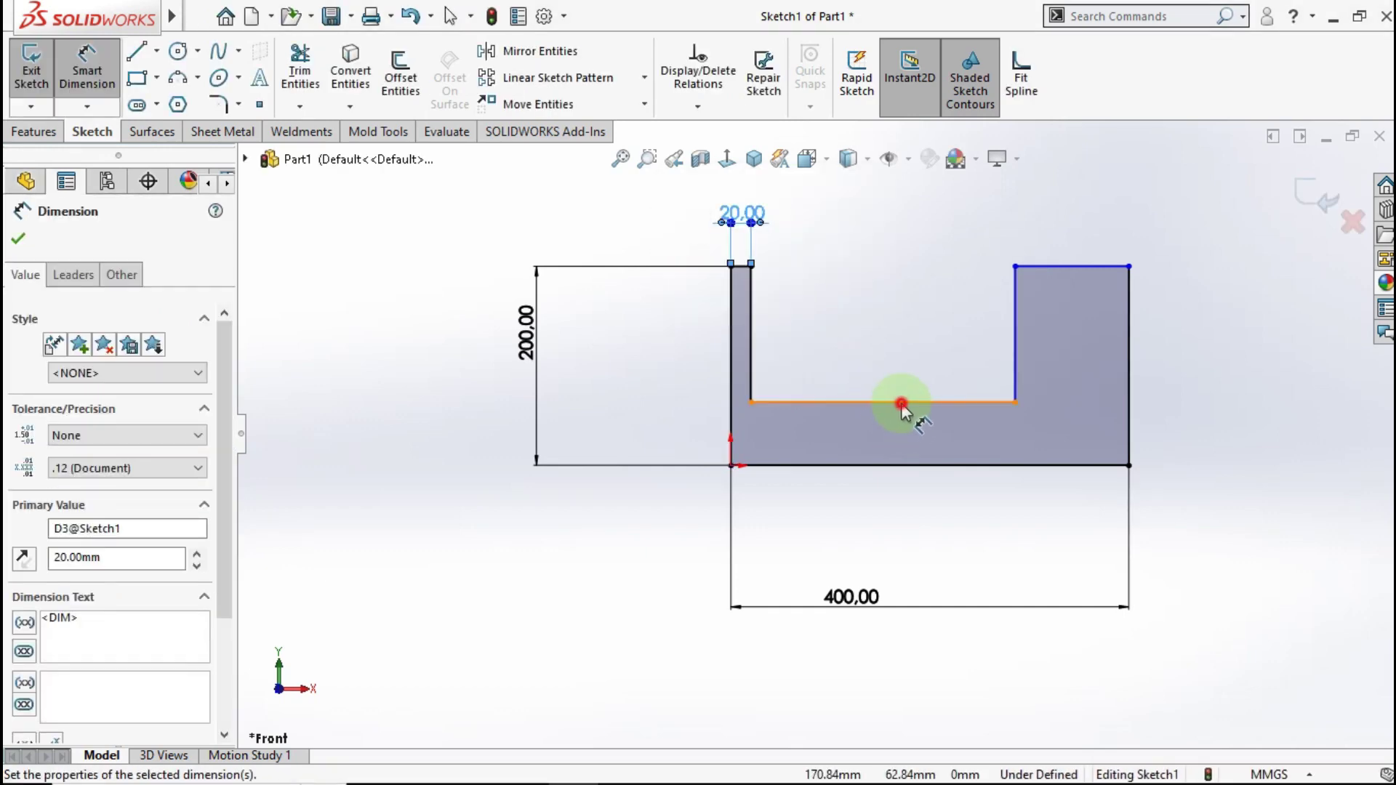
{"action": "left_click", "coordinate": [915, 466]}
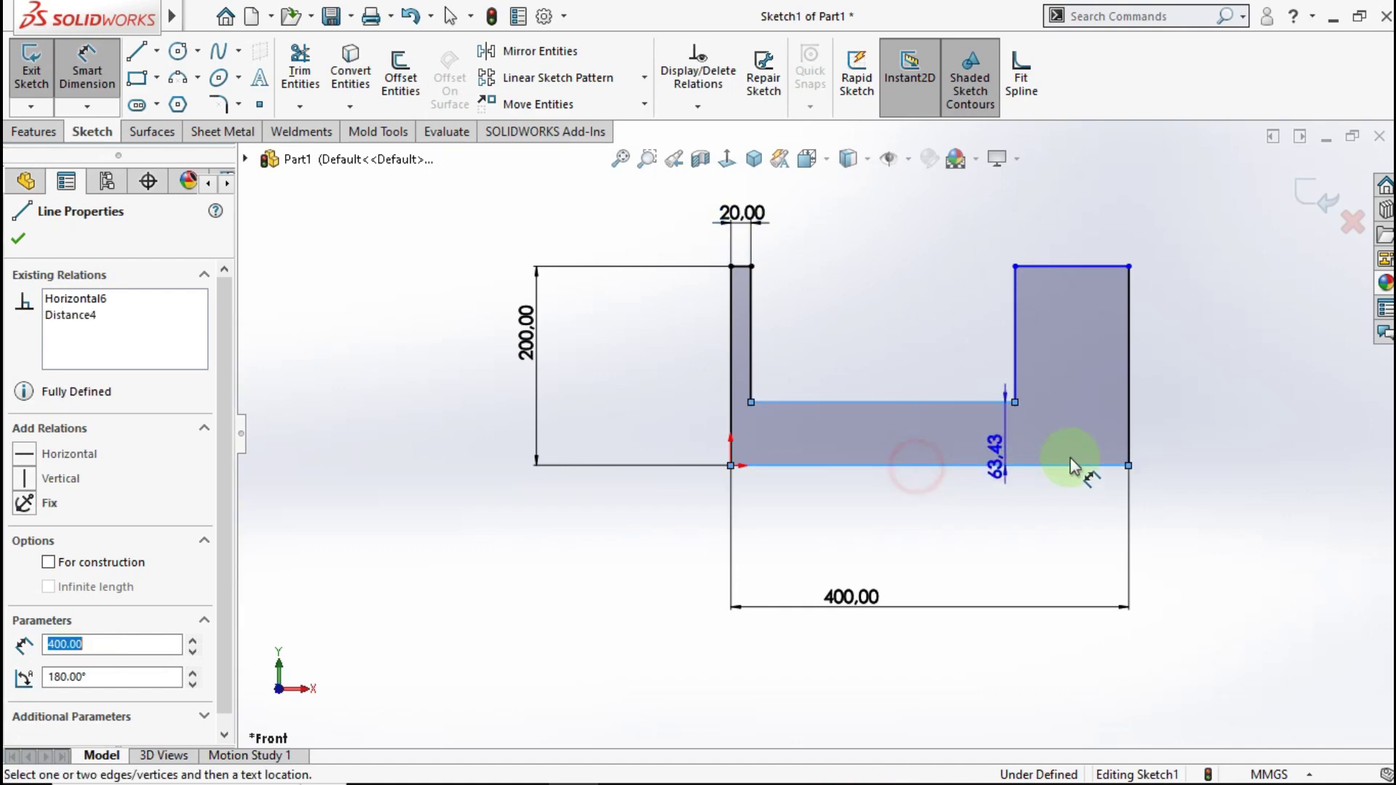
{"action": "left_click", "coordinate": [1242, 445]}
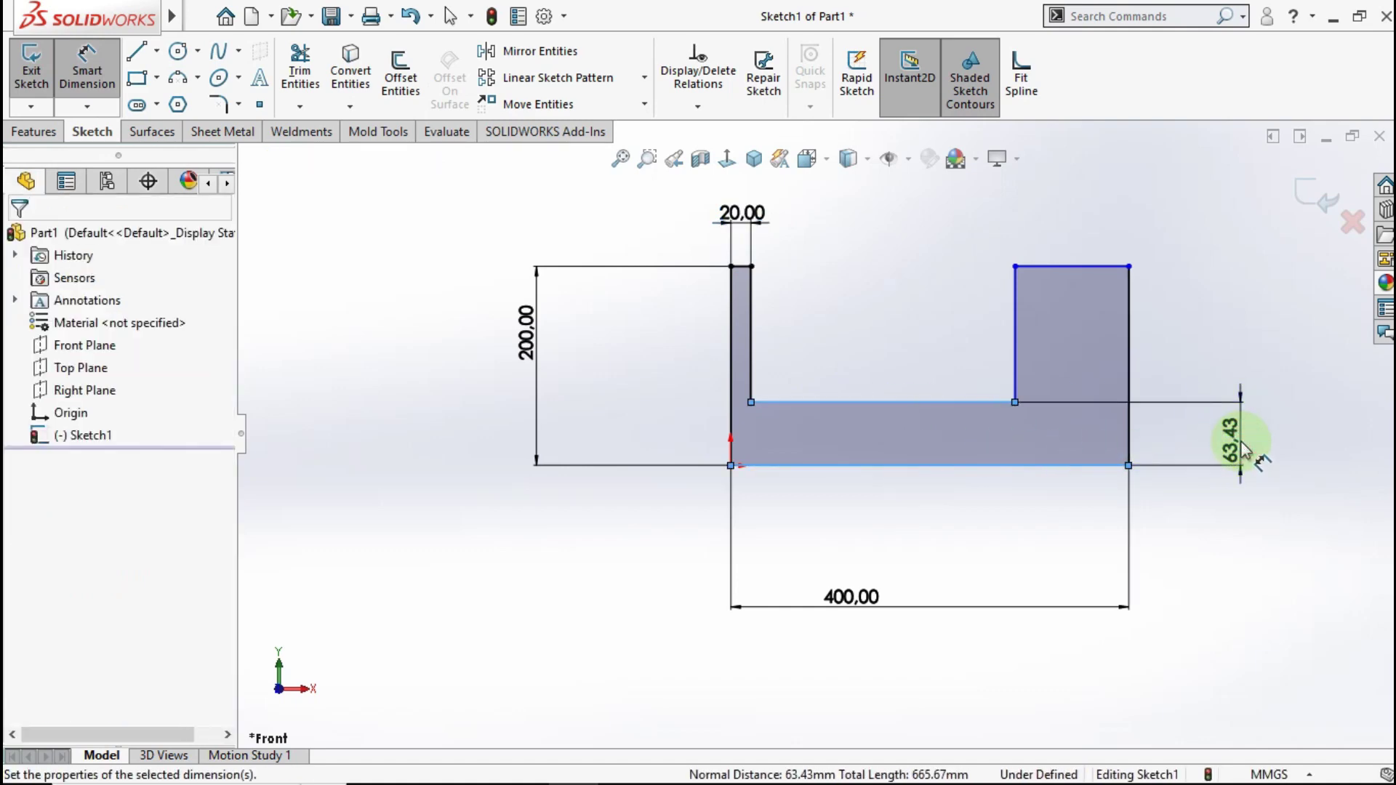
{"action": "type", "text": "20"}
{"action": "left_click", "coordinate": [1153, 439]}
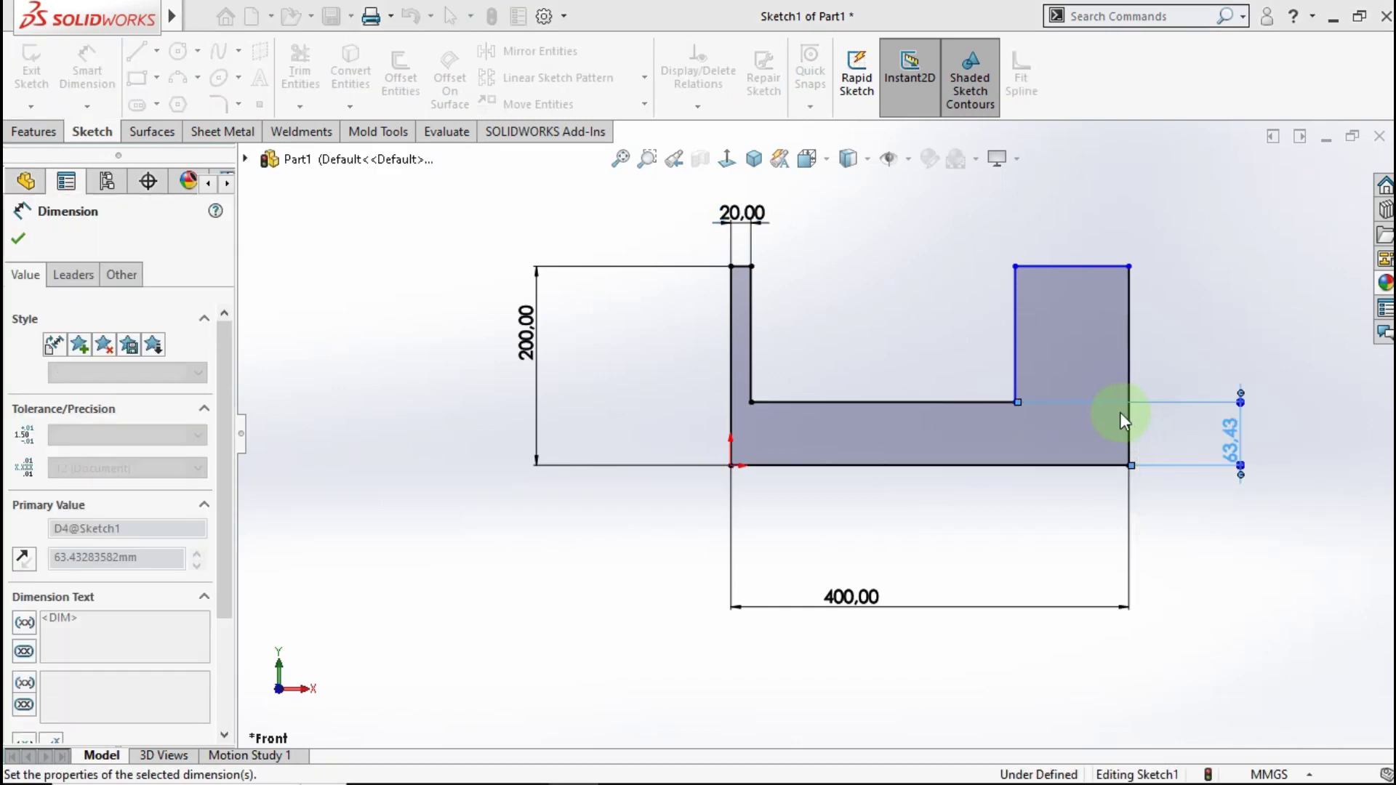
{"action": "left_click", "coordinate": [1120, 413]}
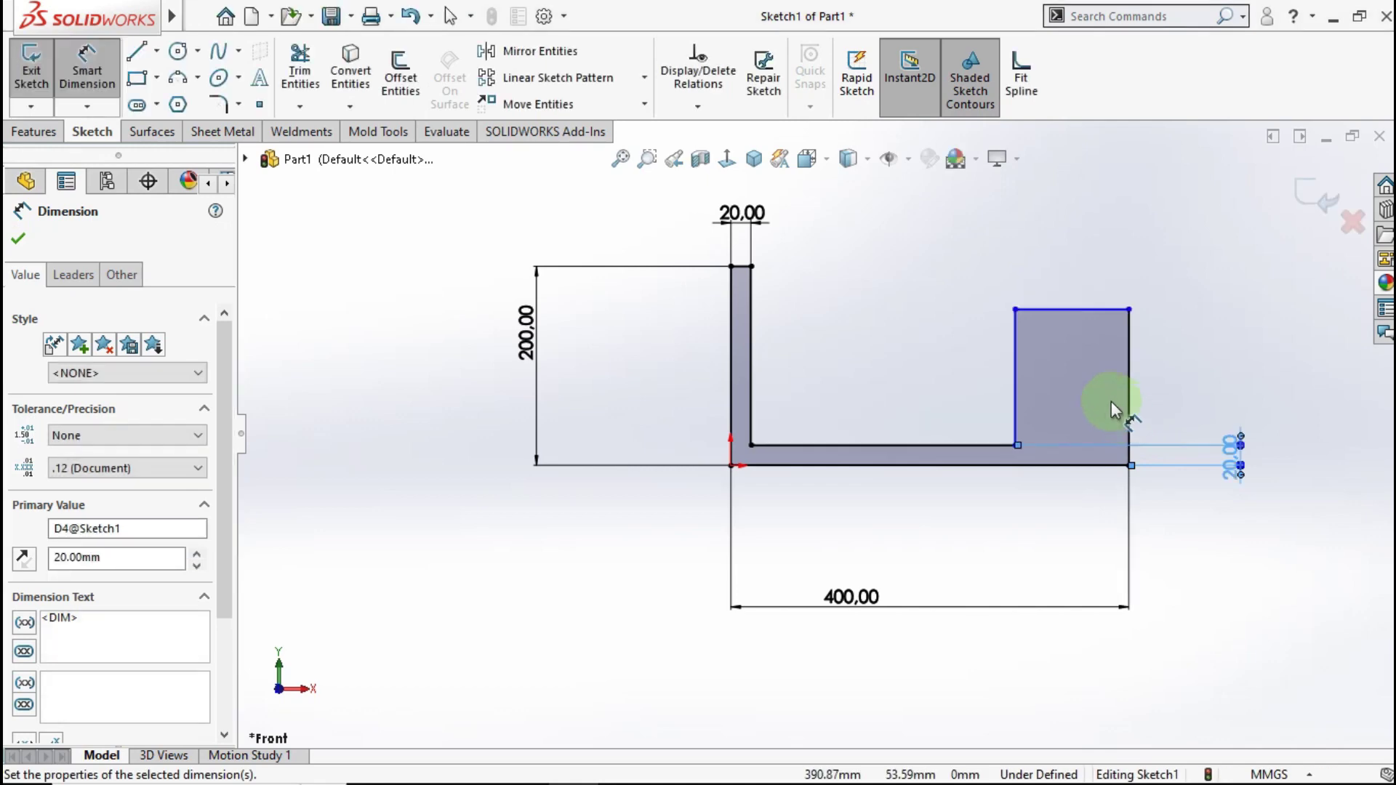
- Add an Equal relation between the top edges of the two walls
{"action": "left_click", "coordinate": [1057, 310]}
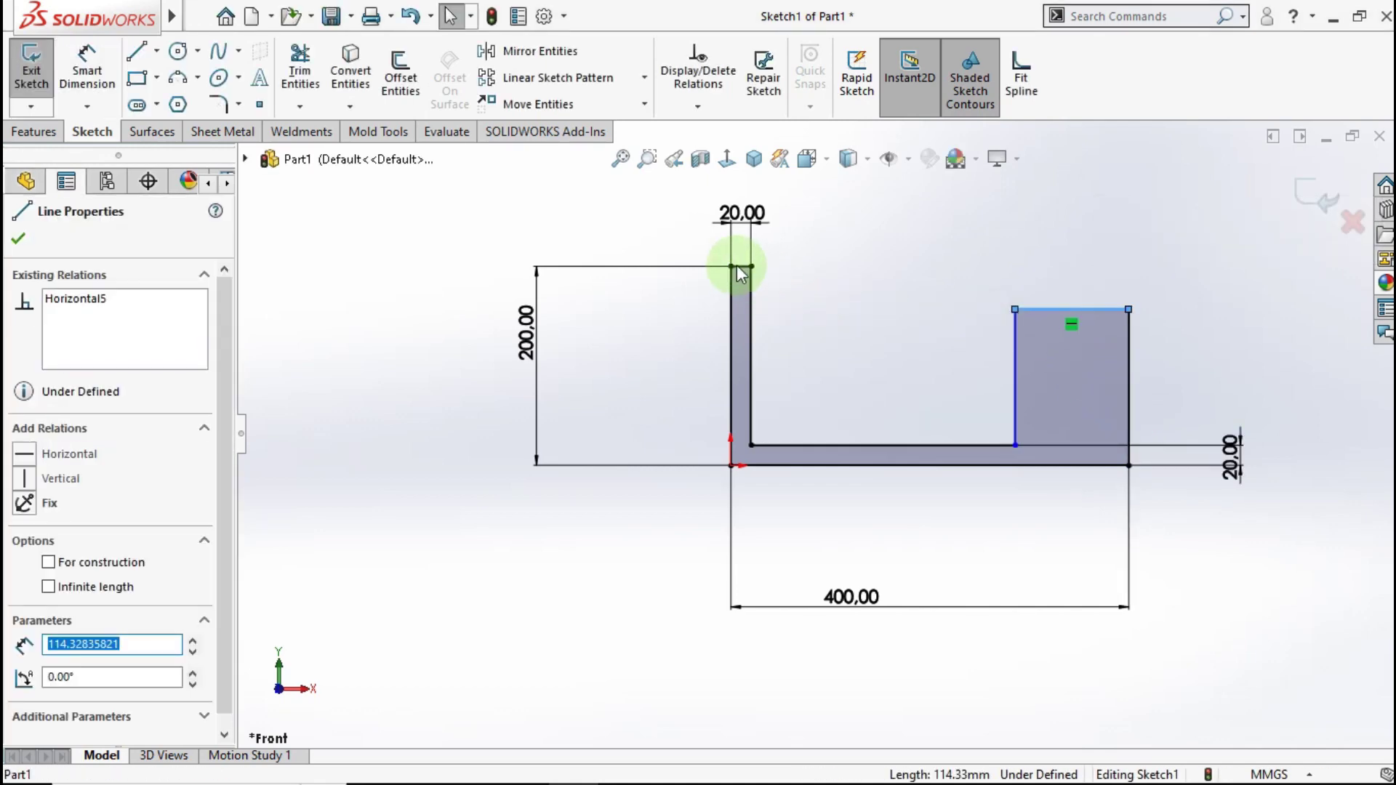
{"action": "left_click", "coordinate": [739, 266]}
{"action": "left_click", "coordinate": [739, 265], "text": "ctrl"}
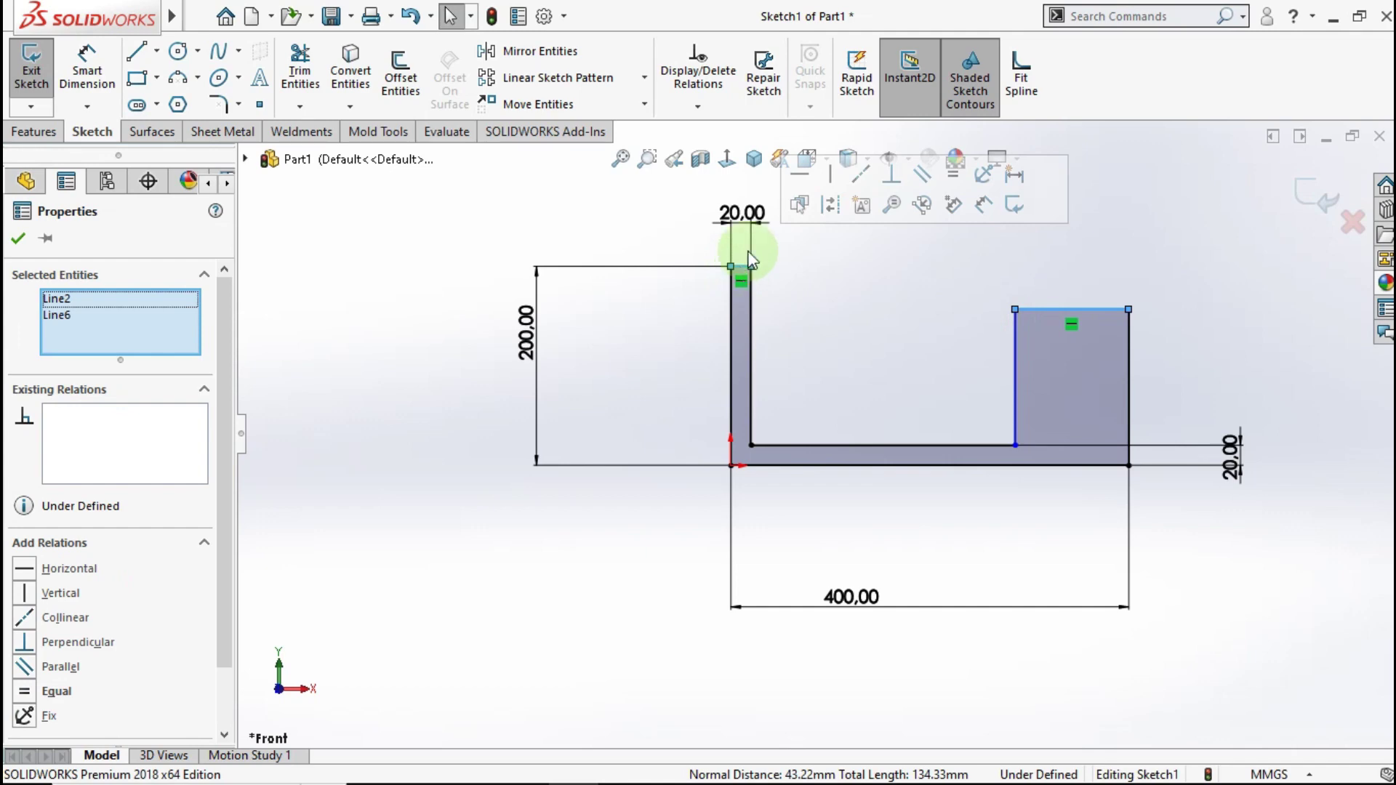
{"action": "left_click", "coordinate": [947, 176]}
{"action": "left_click", "coordinate": [679, 352]}
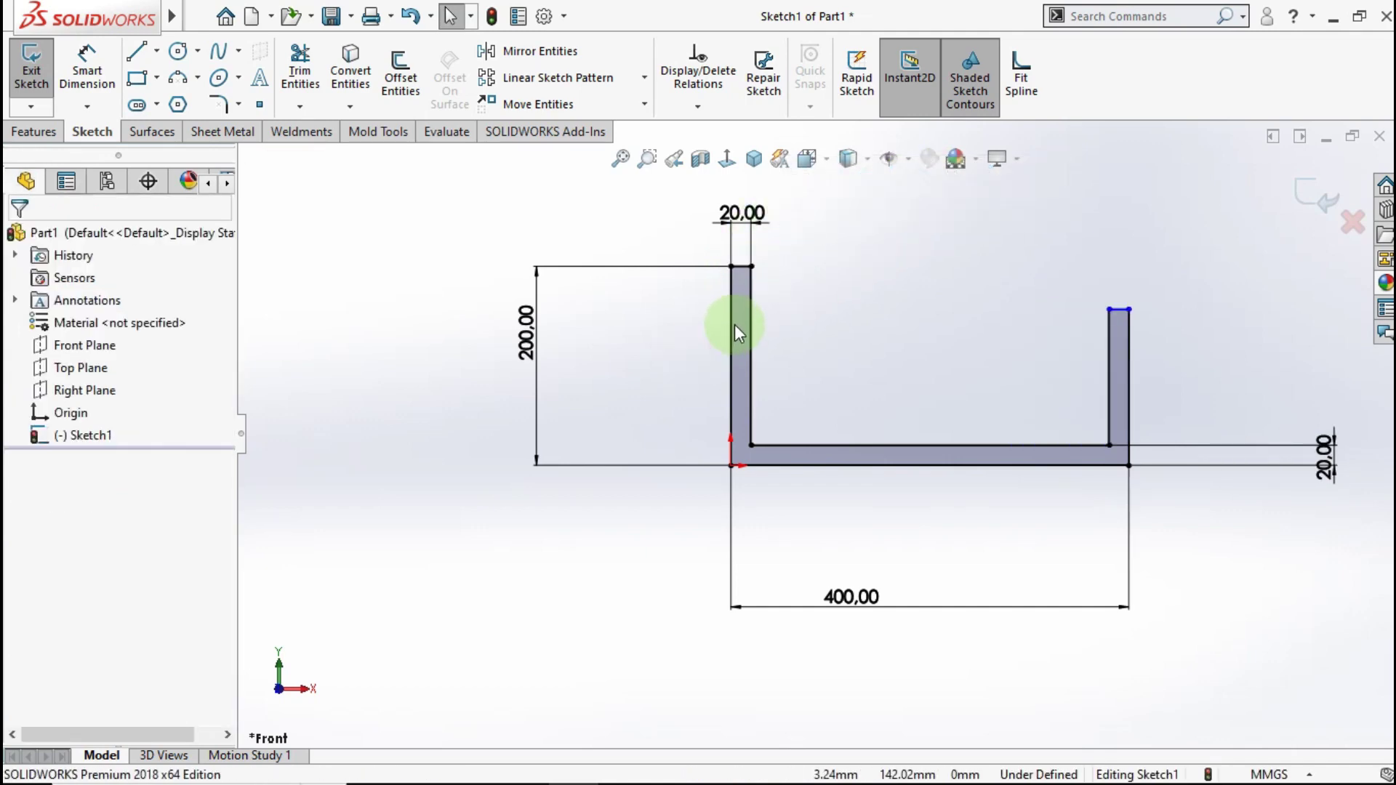
- Add an Equal relation between the outer vertical lines of the two walls
{"action": "left_click", "coordinate": [735, 324]}
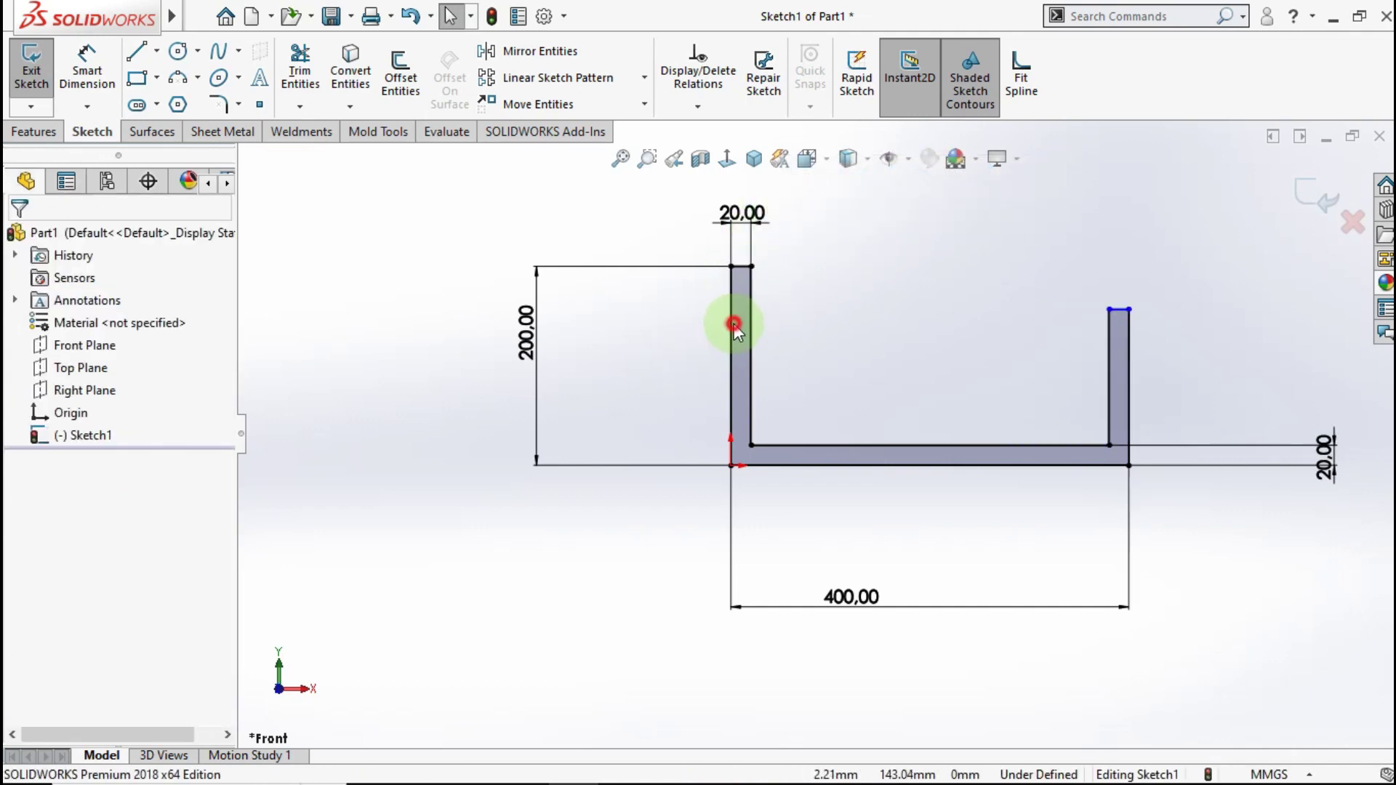
{"action": "left_click", "coordinate": [1129, 371], "text": "ctrl"}
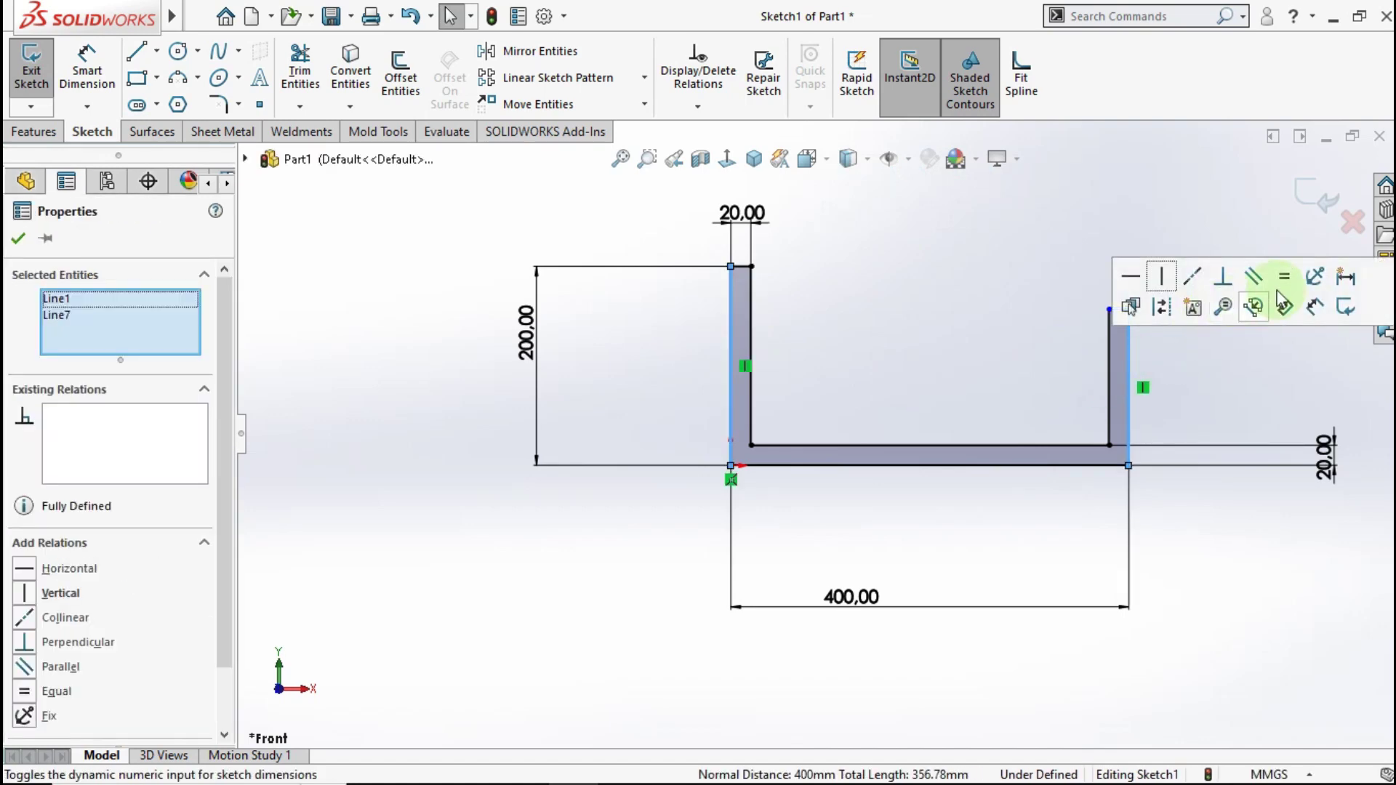
{"action": "left_click", "coordinate": [1284, 277]}
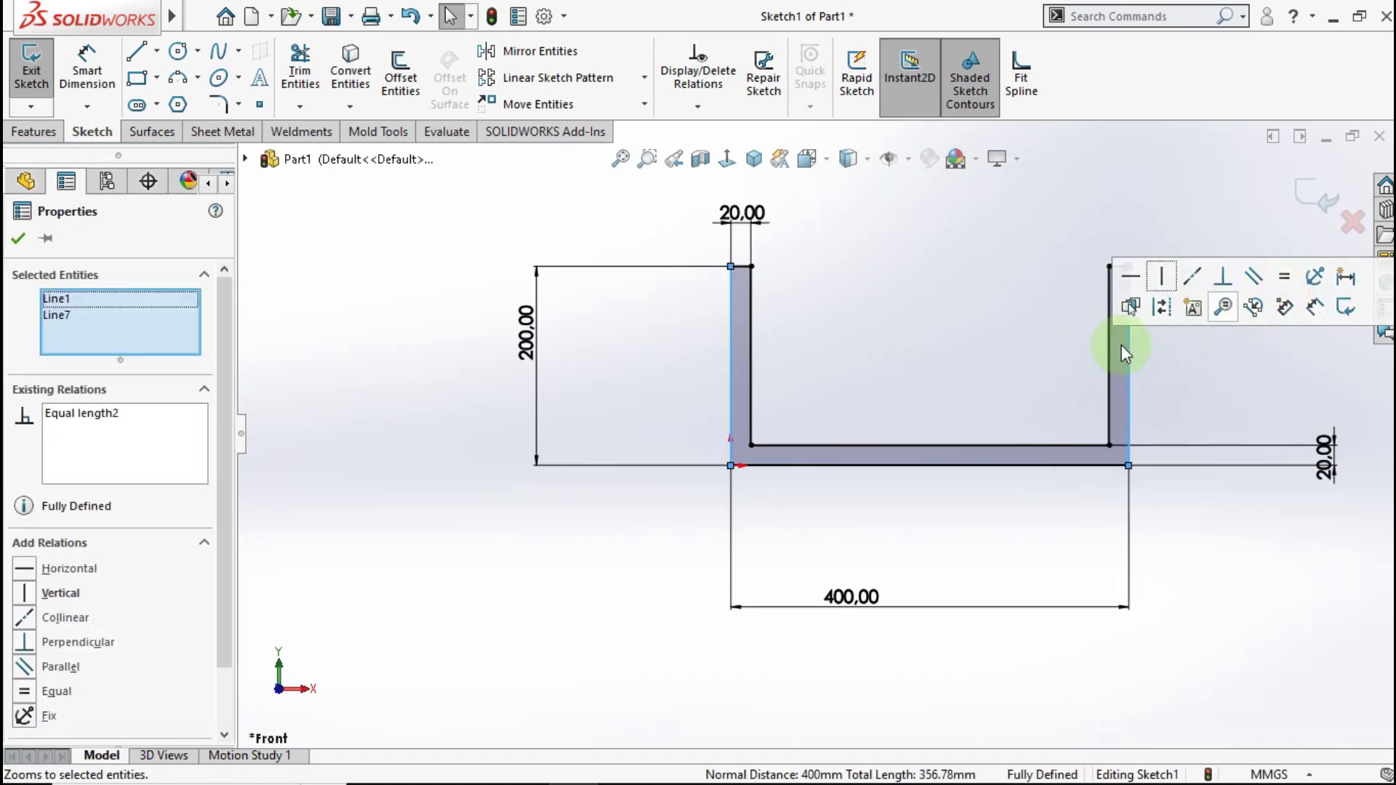
{"action": "left_click", "coordinate": [998, 340]}
{"action": "key", "text": "f"}
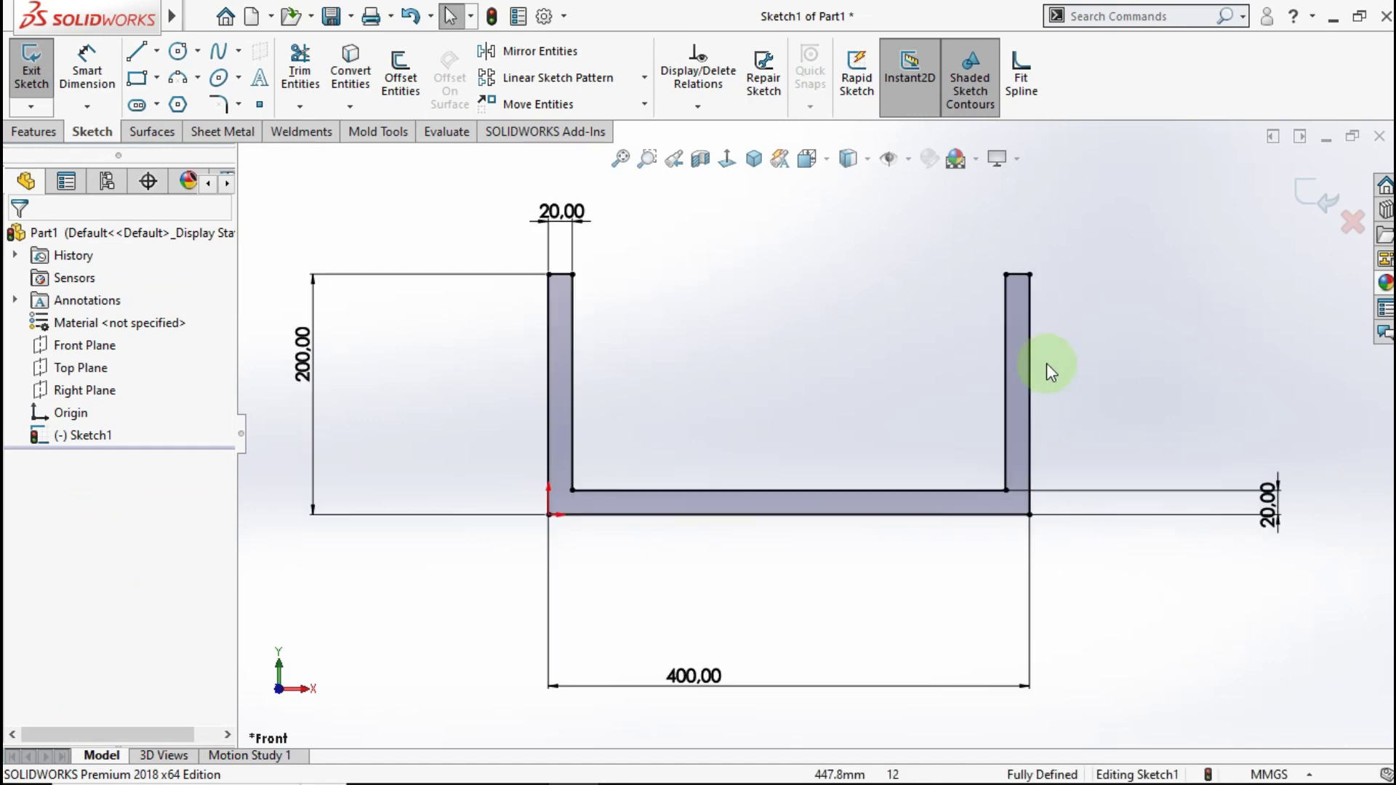
- Extrude the U-profile as a boss with a blind depth of 70 mm
{"action": "left_click", "coordinate": [34, 132]}
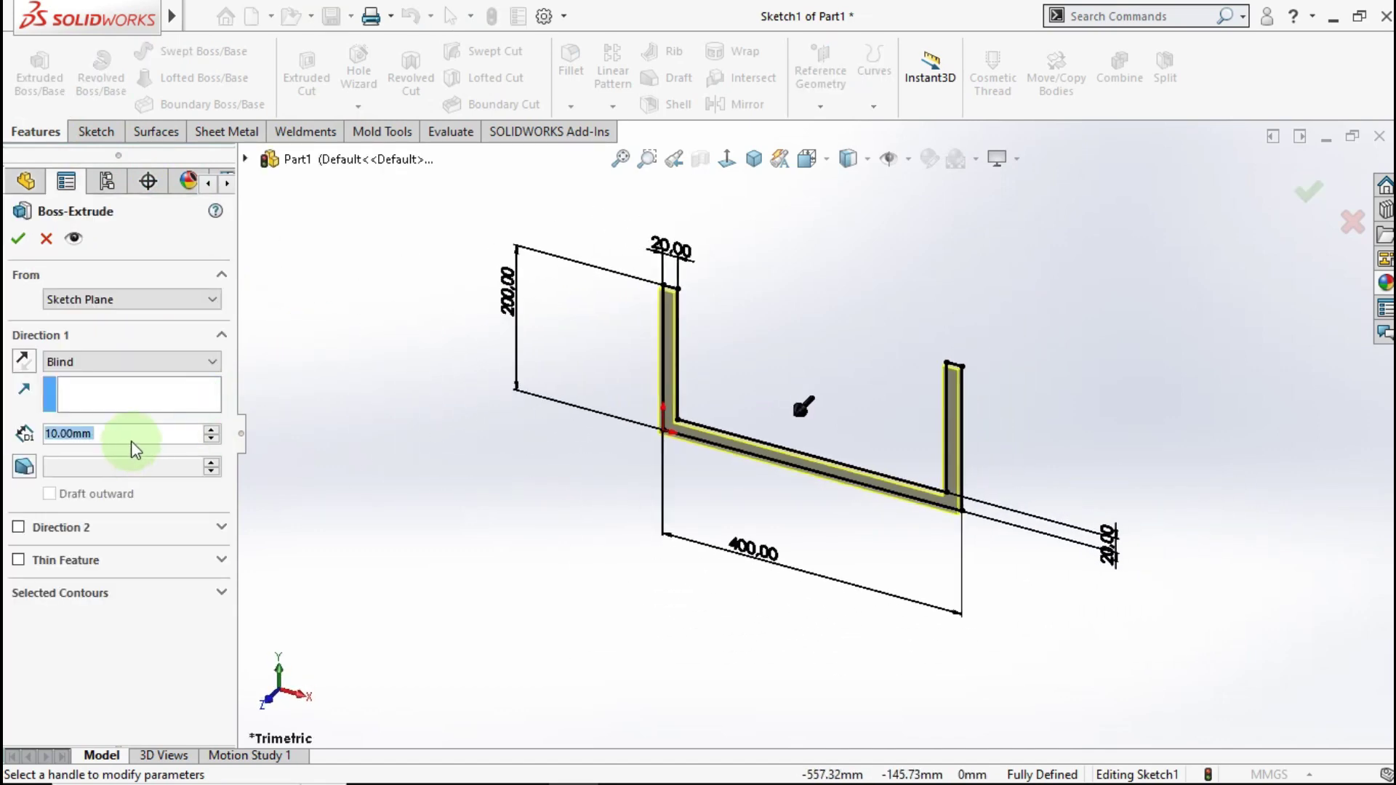
{"action": "type", "text": "7-"}
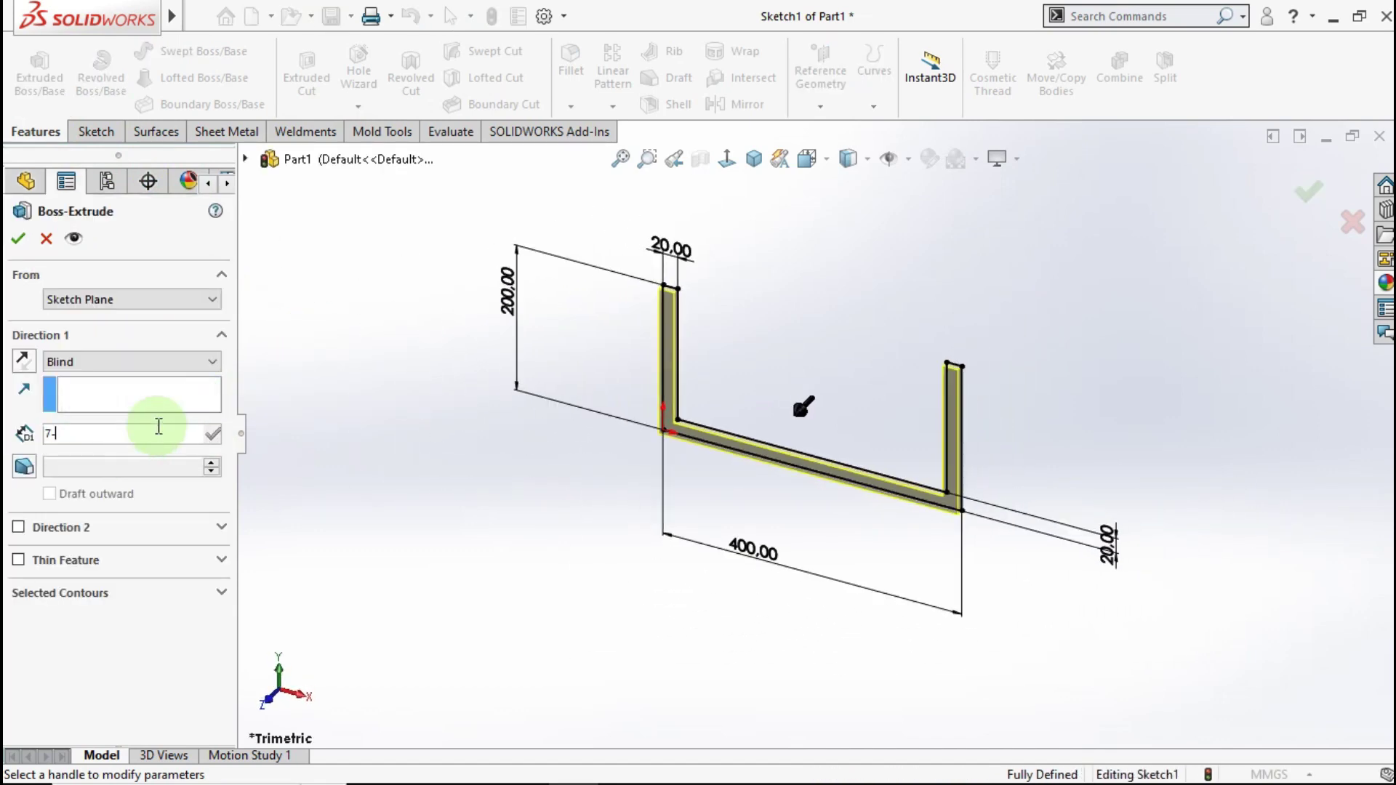
{"action": "key", "text": "BackSpace"}
{"action": "type", "text": "0"}
{"action": "left_click", "coordinate": [383, 377]}
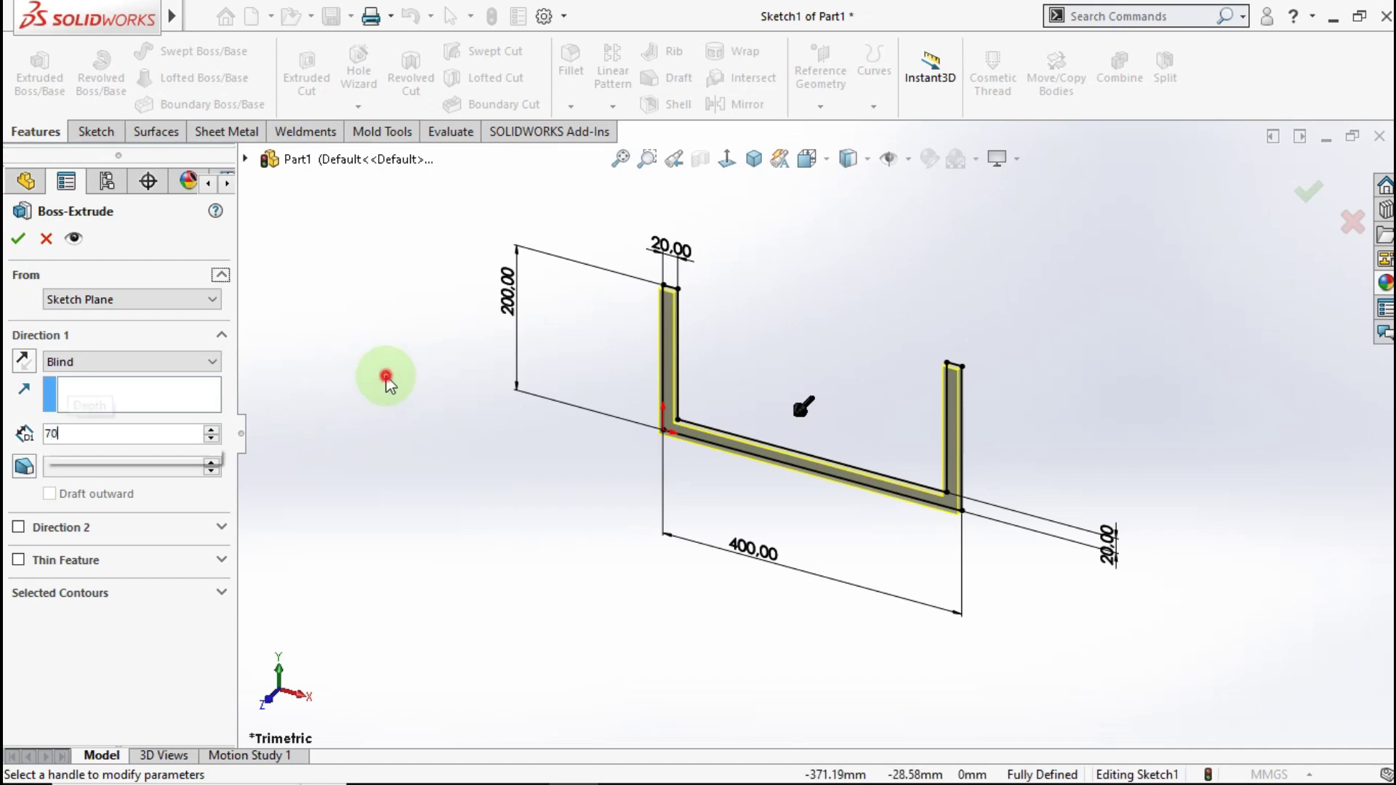
{"action": "left_click", "coordinate": [18, 238]}
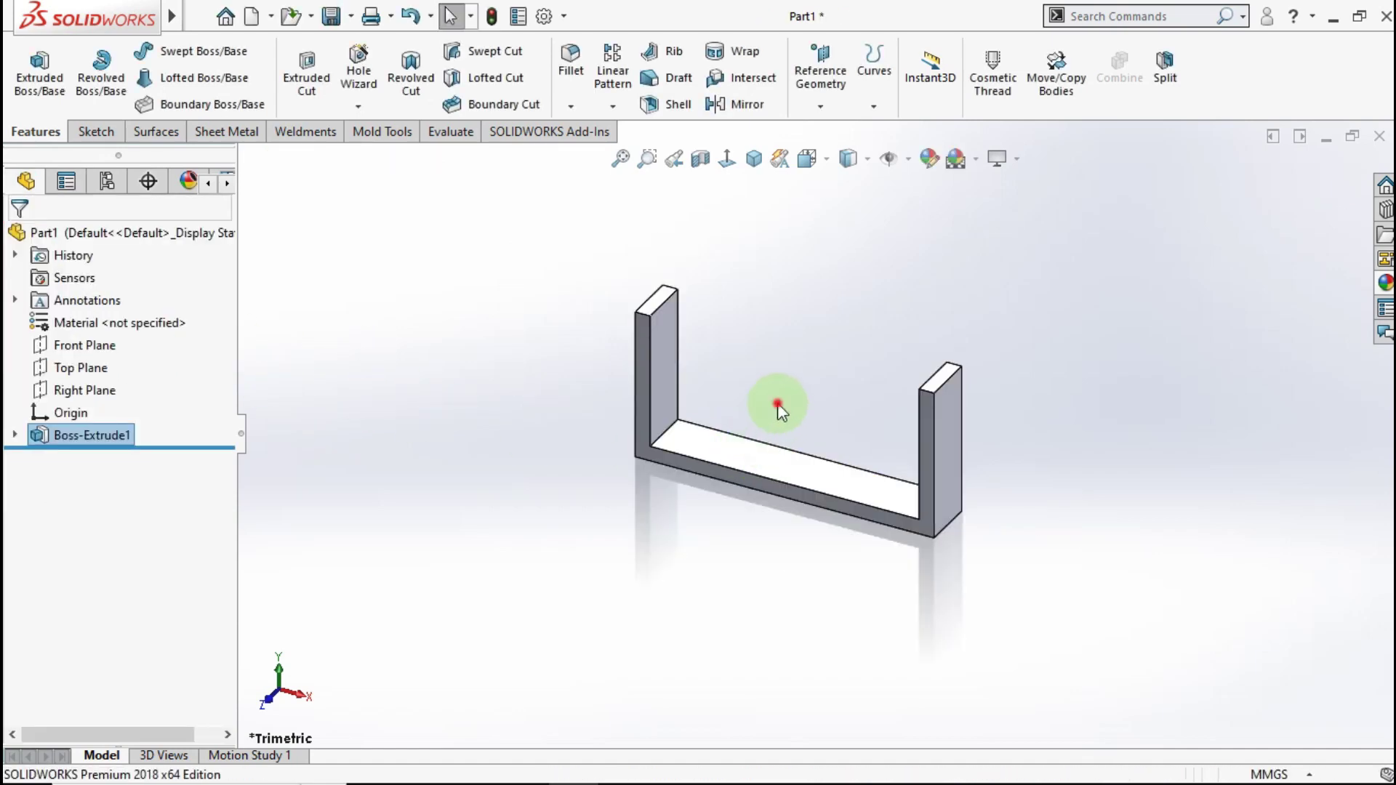
- Open a new sketch on the outer face of the right wall and view it straight on
{"action": "middle_click_drag", "start_coordinate": [870, 431], "coordinate": [807, 368]}
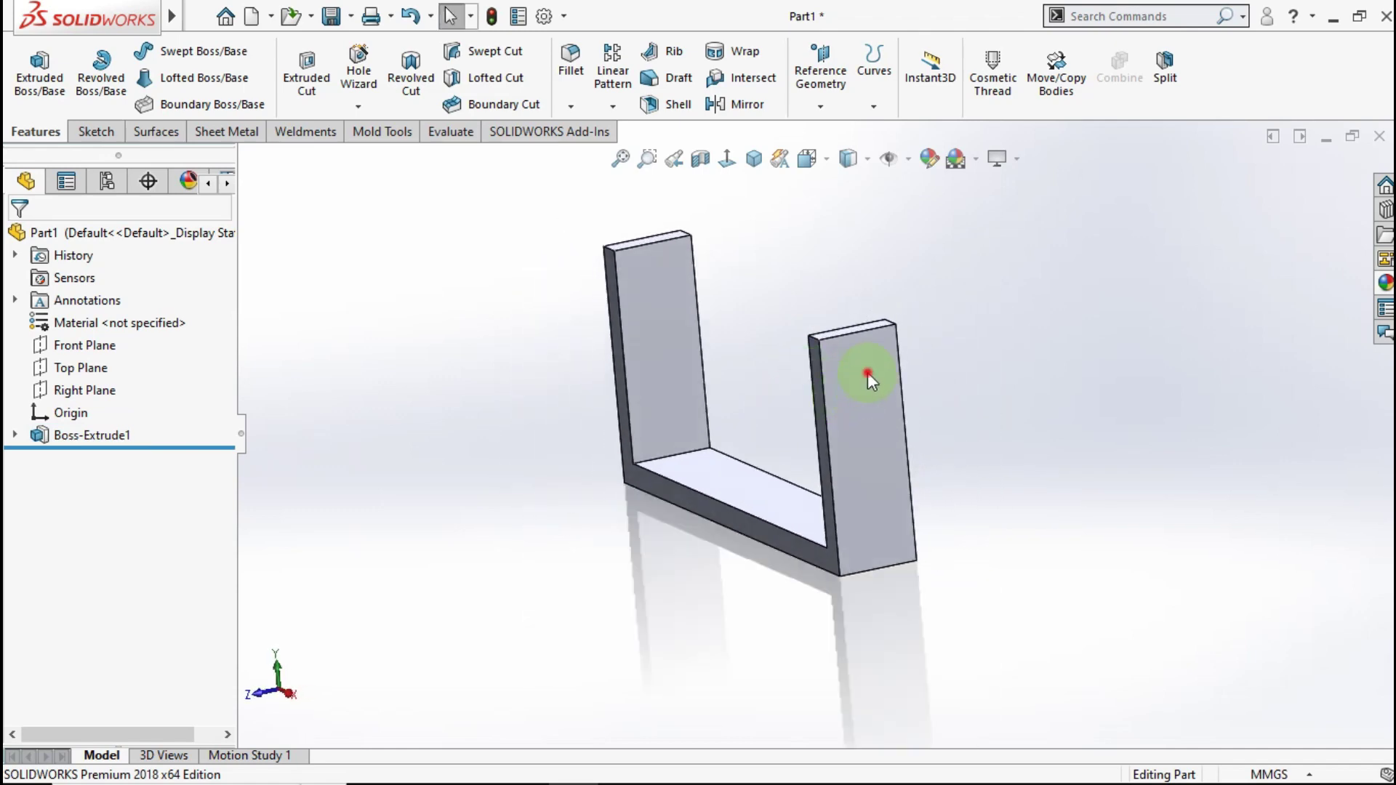
{"action": "left_click", "coordinate": [866, 372]}
{"action": "left_click", "coordinate": [958, 315]}
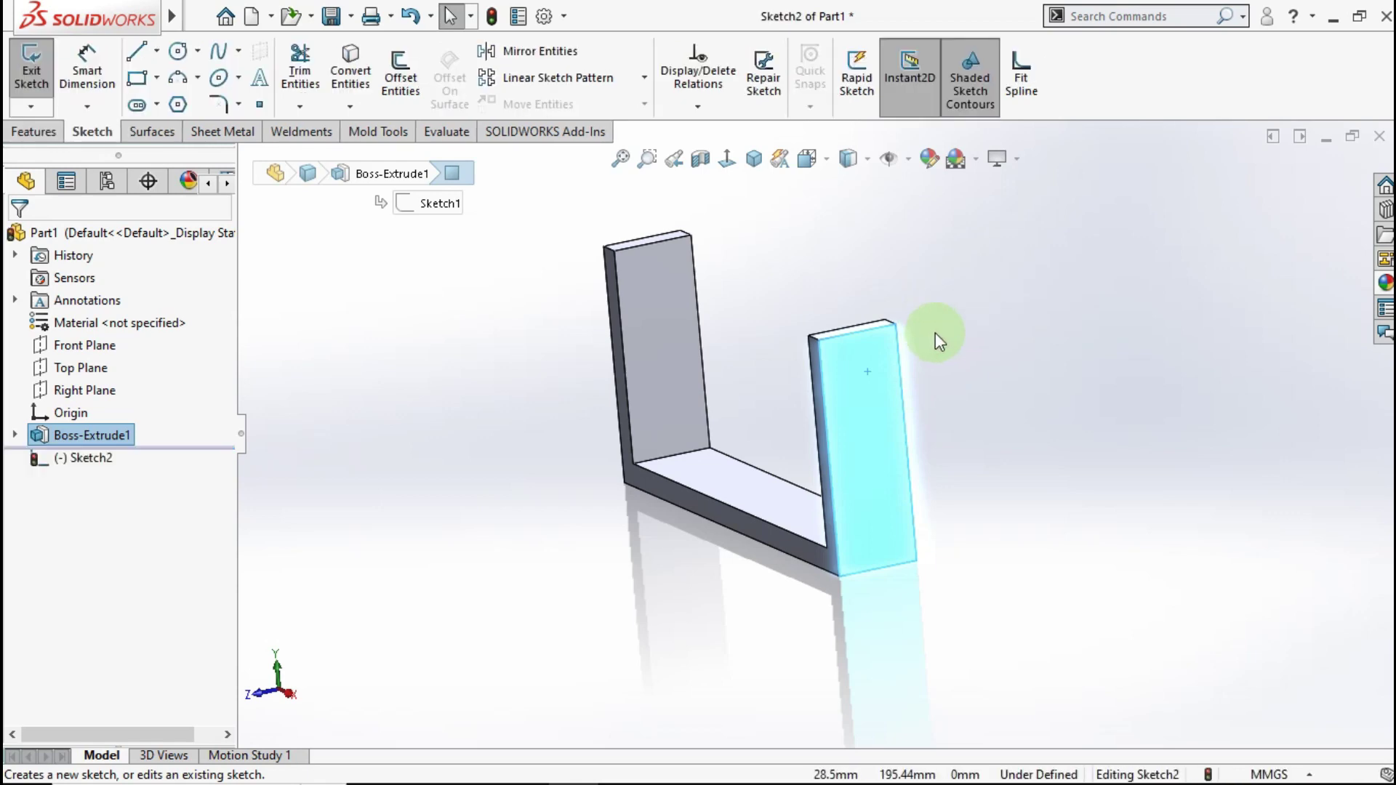
{"action": "left_click", "coordinate": [727, 162]}
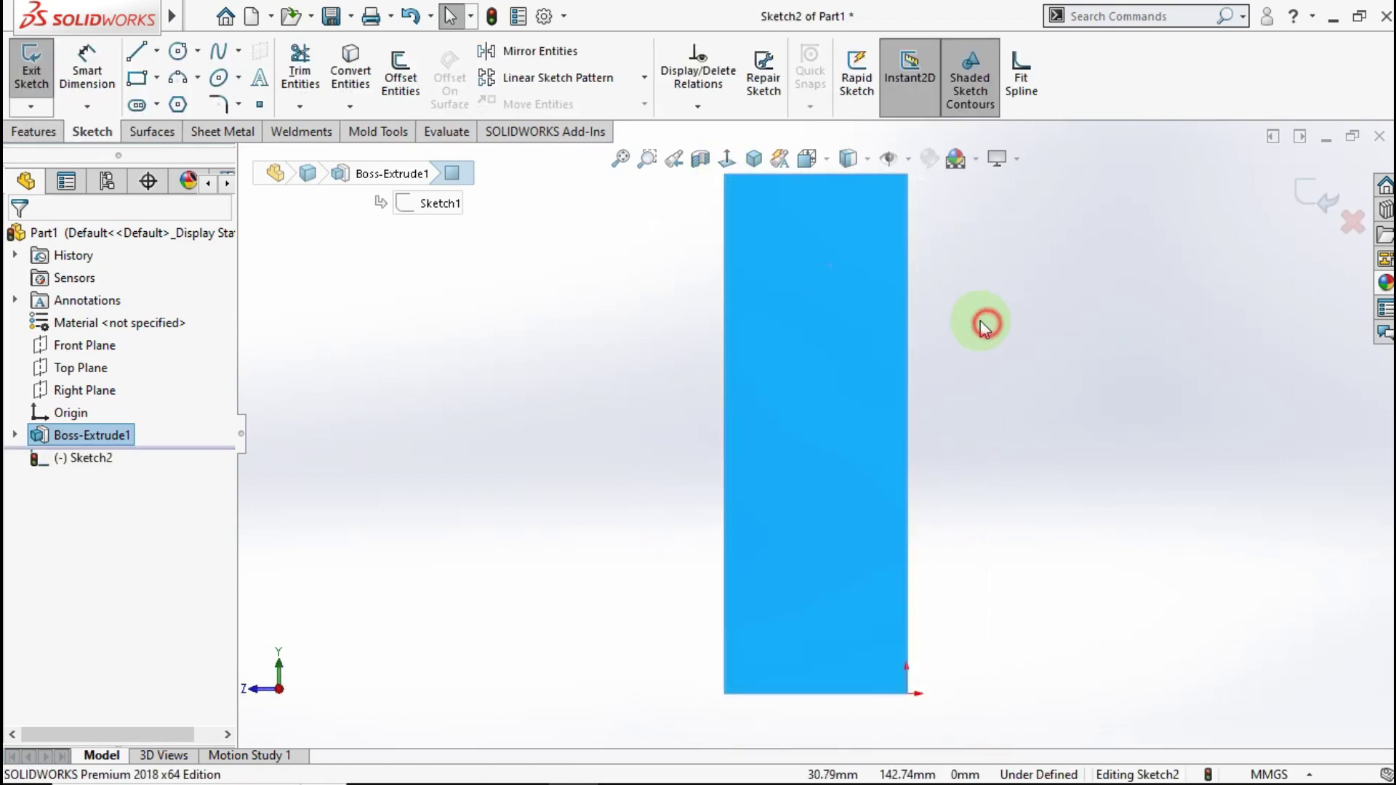
- Sketch a 35 mm radius circle centred on the midpoint of the wall's top edge and reaching the edge's corner
{"action": "scroll", "coordinate": [935, 211], "scroll_direction": "up", "scroll_amount": 1}
{"action": "scroll", "coordinate": [935, 211], "scroll_direction": "down", "scroll_amount": 1}
{"action": "scroll", "coordinate": [918, 210], "scroll_direction": "up", "scroll_amount": 1}
{"action": "scroll", "coordinate": [899, 212], "scroll_direction": "down", "scroll_amount": 1}
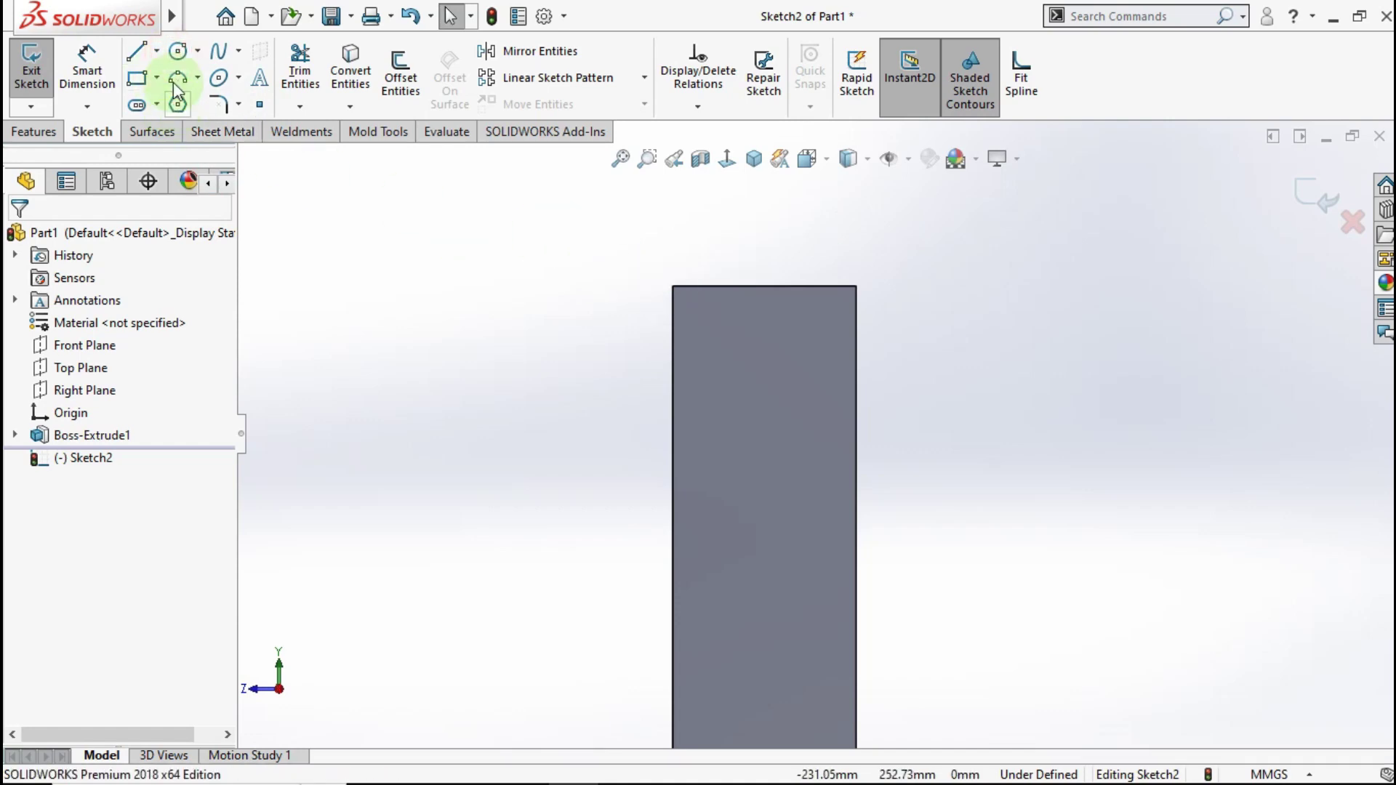
{"action": "left_click", "coordinate": [182, 51]}
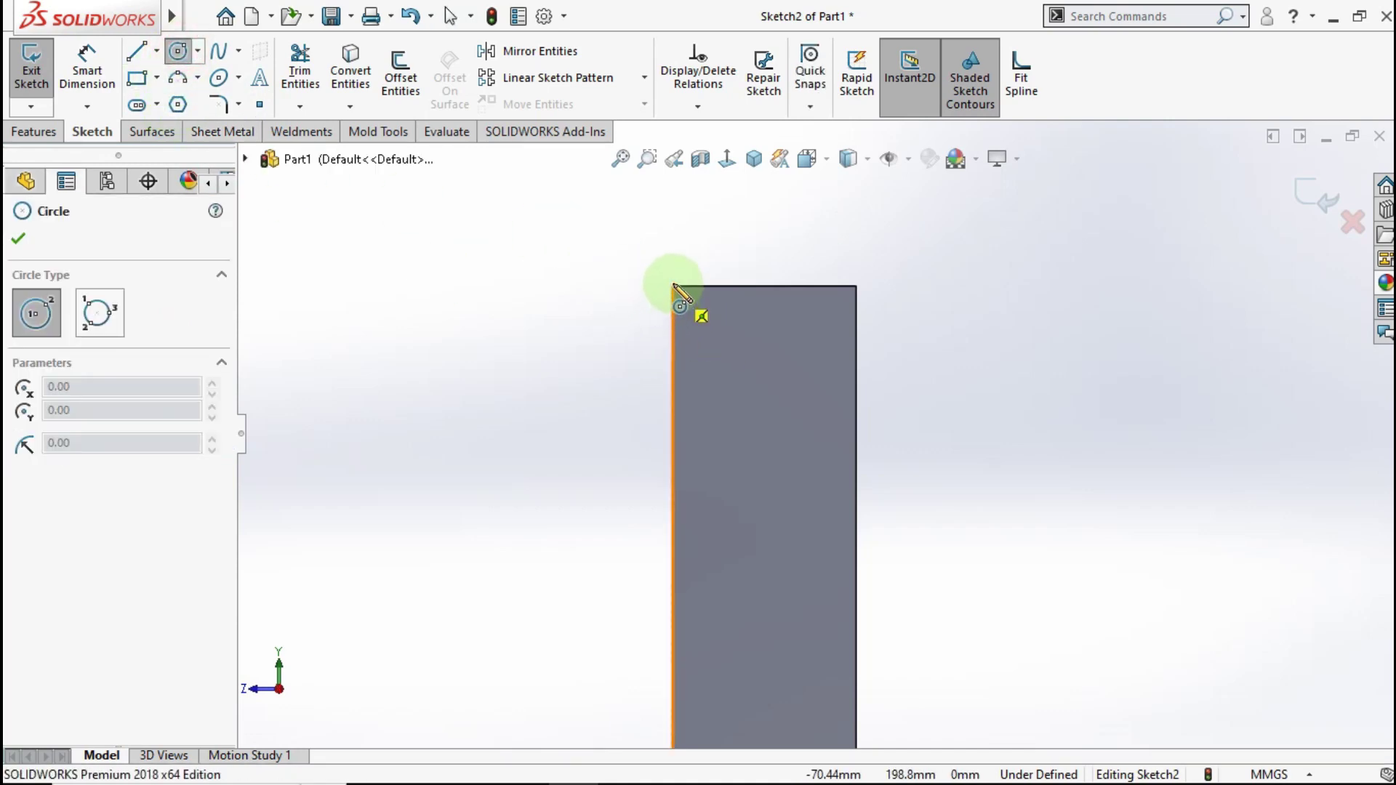
{"action": "left_click", "coordinate": [763, 285]}
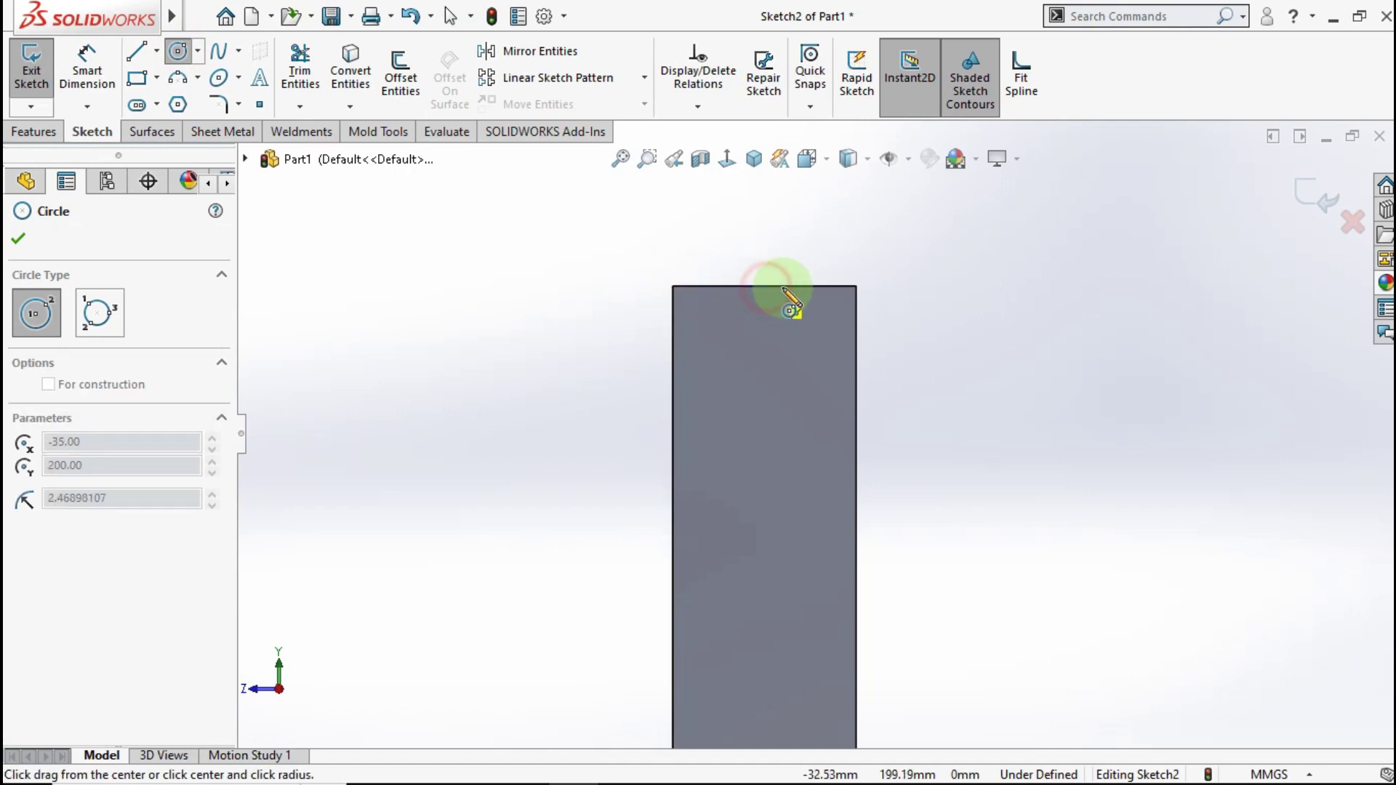
{"action": "left_click", "coordinate": [858, 285]}
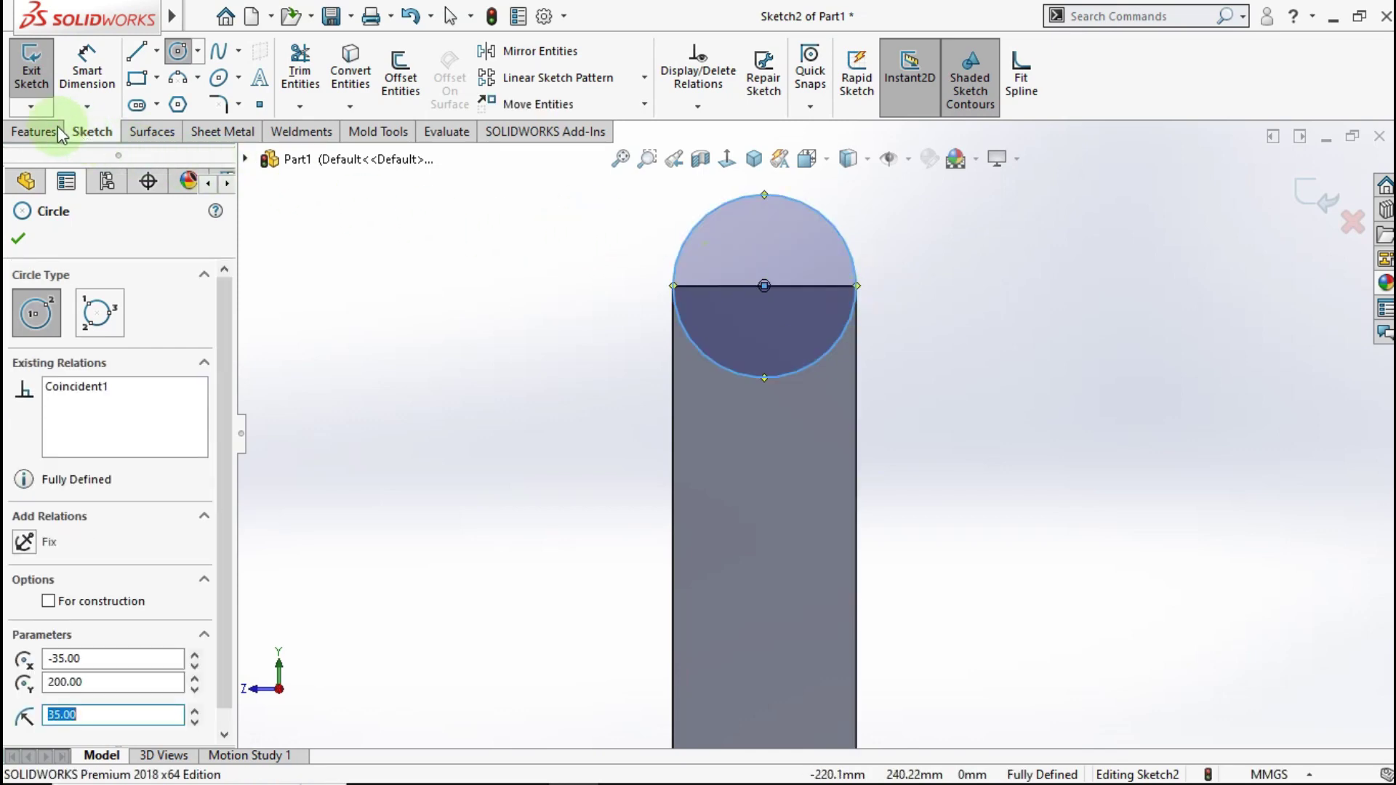
- Extrude the circle as a boss with a blind depth of 20 mm, reversed toward the inside of the bracket
{"action": "left_click", "coordinate": [36, 132]}
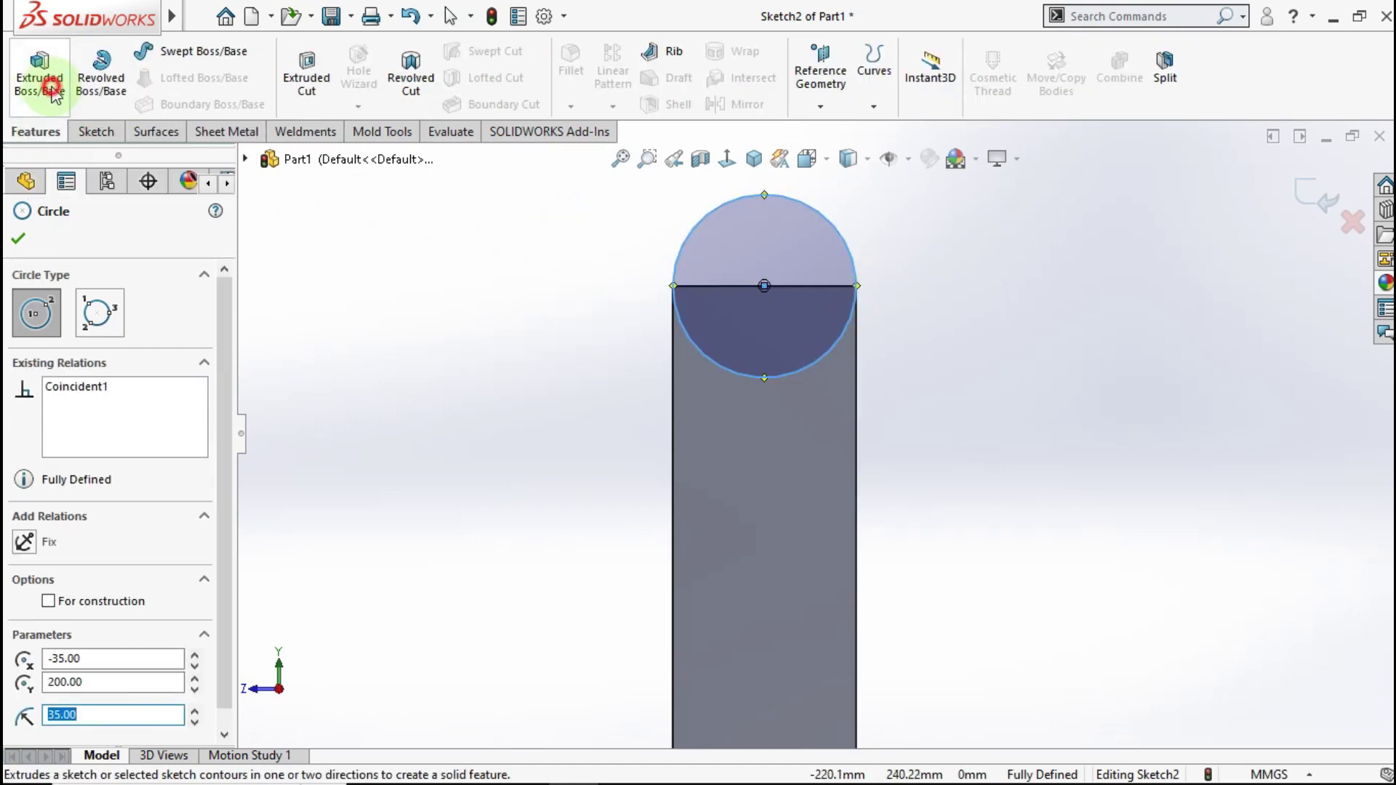
{"action": "left_click", "coordinate": [51, 86]}
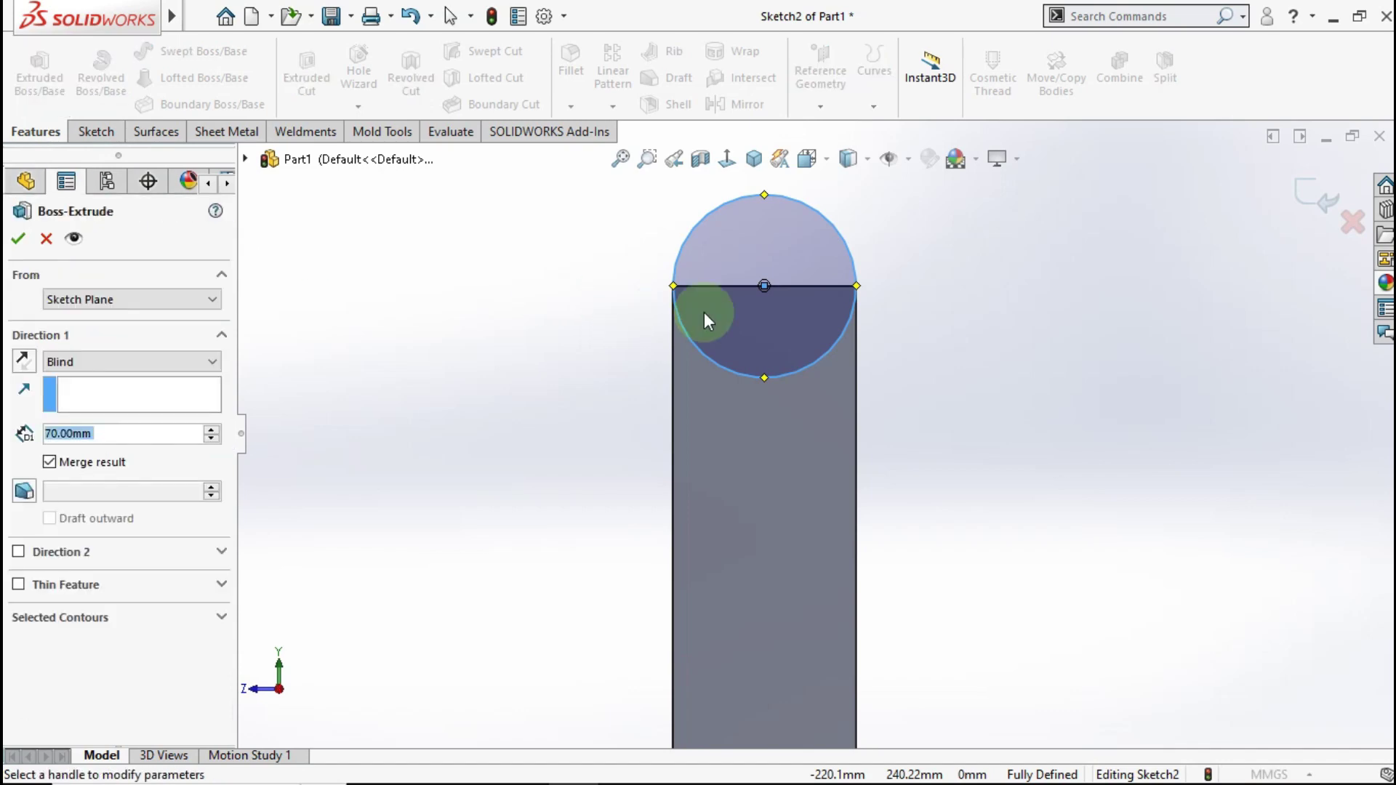
{"action": "middle_click_drag", "start_coordinate": [729, 312], "coordinate": [807, 393]}
{"action": "scroll", "coordinate": [1069, 411], "scroll_direction": "up", "scroll_amount": 2}
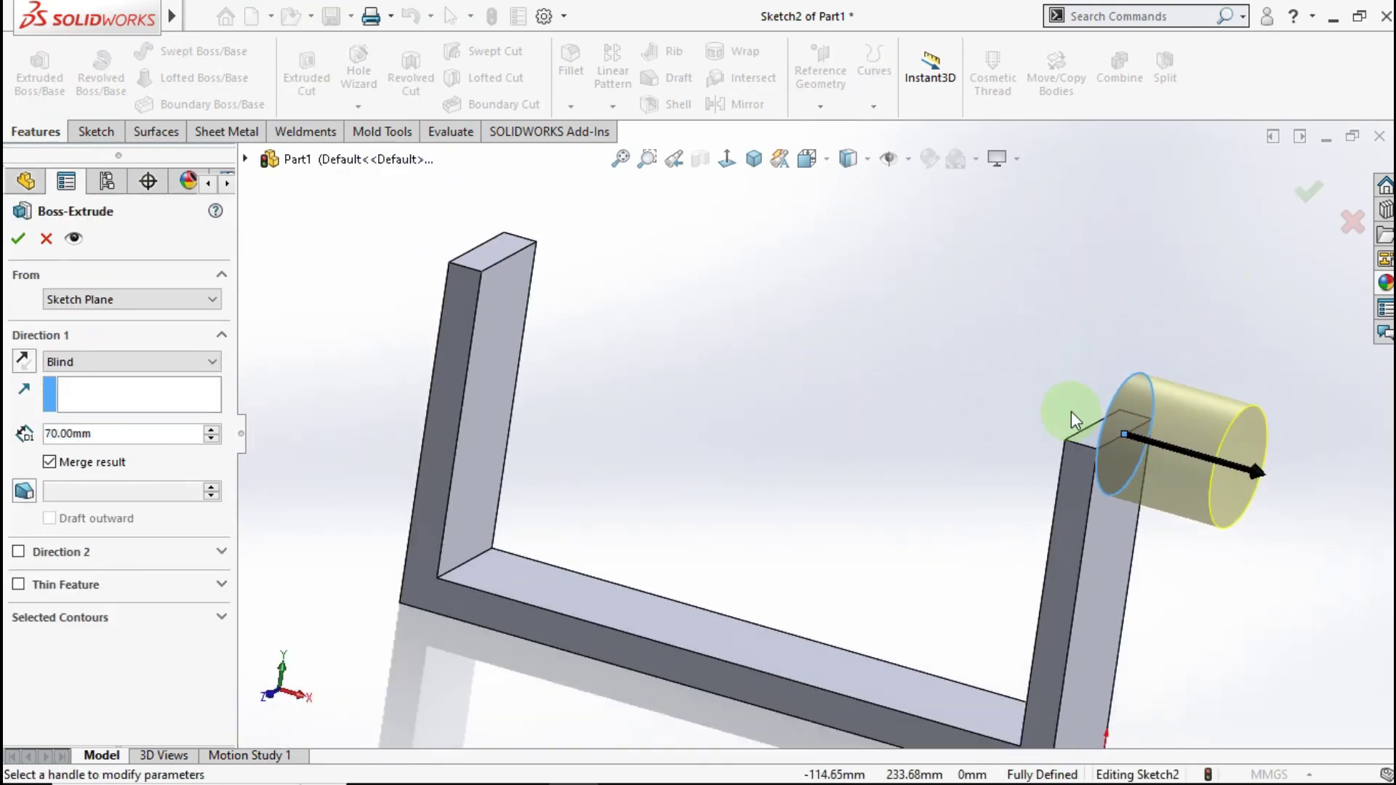
{"action": "left_click", "coordinate": [24, 361]}
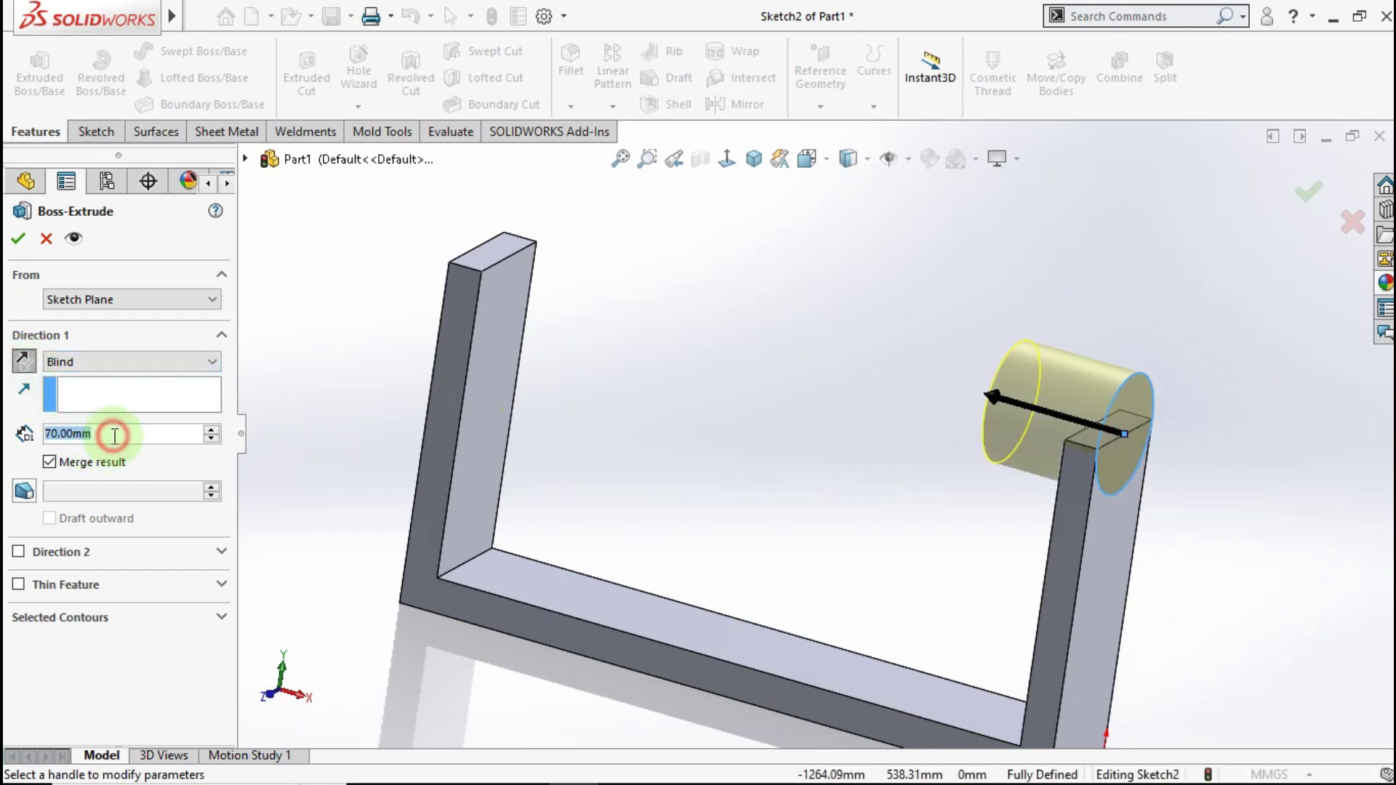
{"action": "type", "text": "20"}
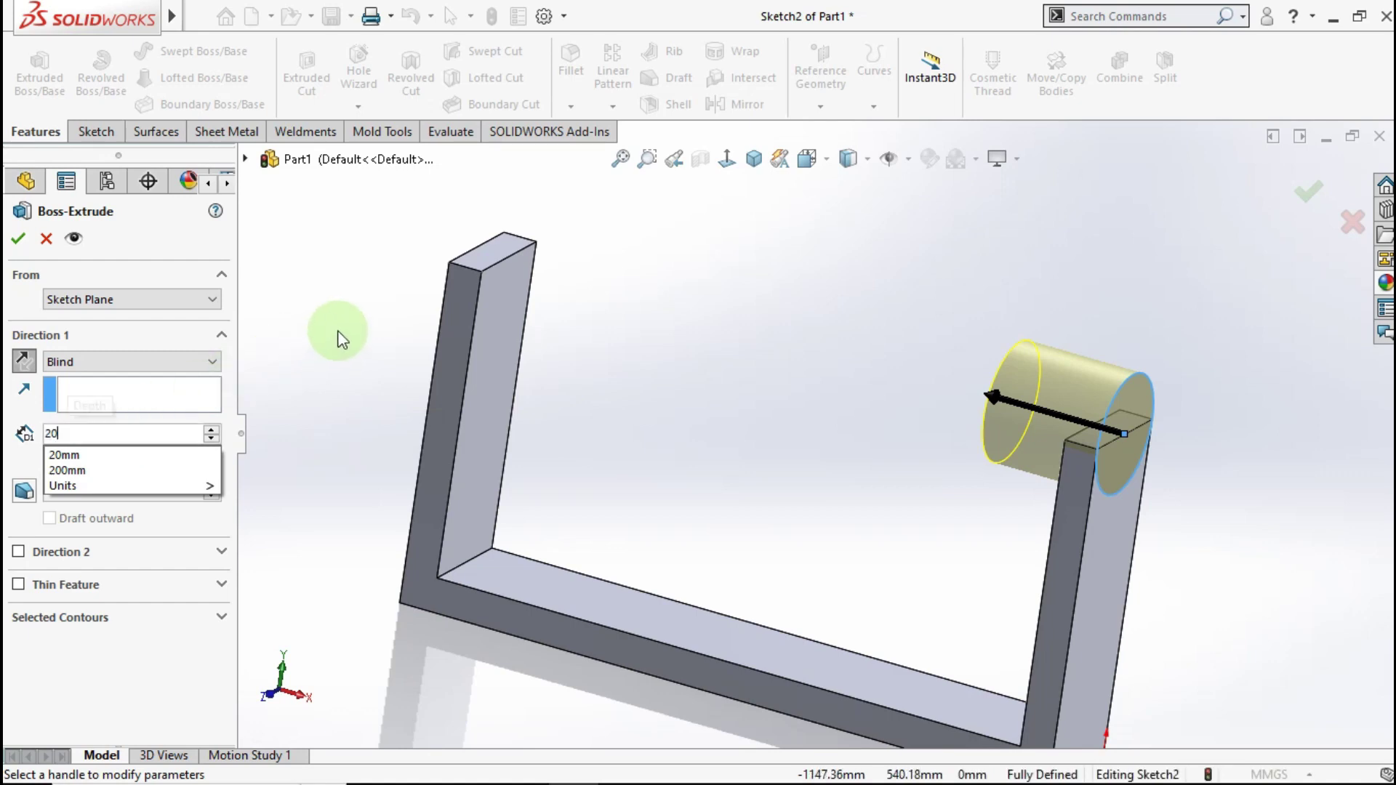
{"action": "key", "text": "Return"}
{"action": "left_click", "coordinate": [18, 238]}
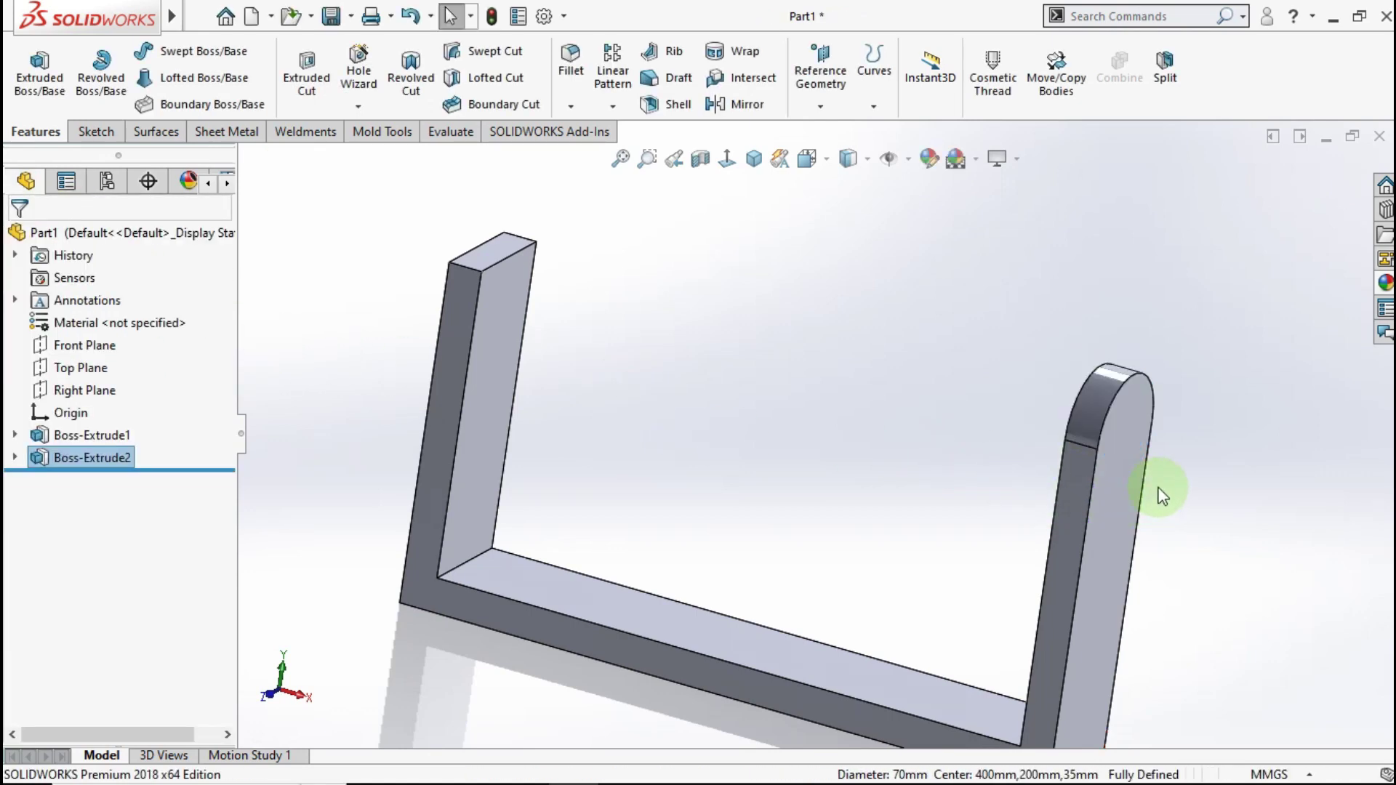
- Open a new sketch on the outer face of the rounded right wall and view it straight on
{"action": "scroll", "coordinate": [1182, 477], "scroll_direction": "down", "scroll_amount": 2}
{"action": "left_click", "coordinate": [1193, 468]}
{"action": "middle_click_drag", "start_coordinate": [1097, 464], "coordinate": [1044, 414]}
{"action": "left_click", "coordinate": [1043, 413]}
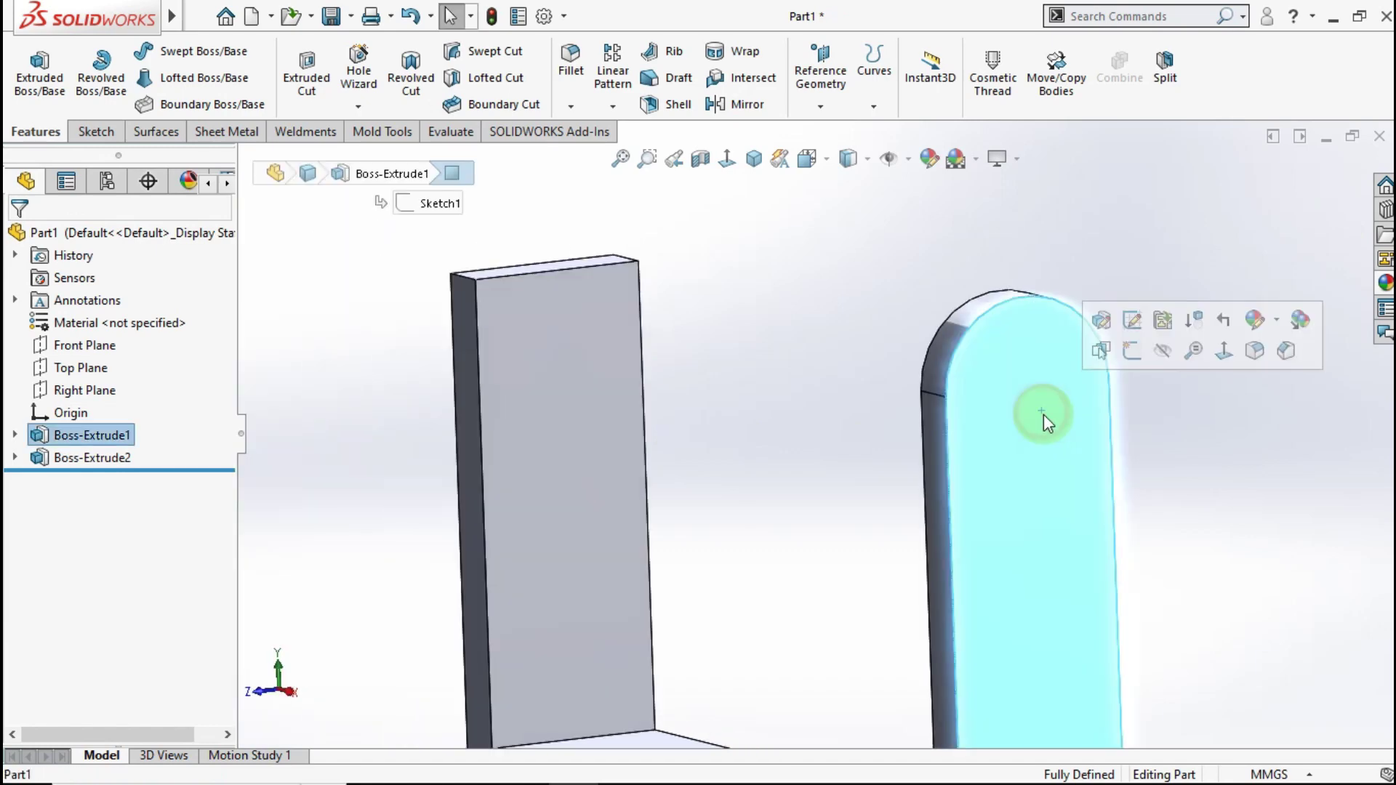
{"action": "left_click", "coordinate": [1132, 356]}
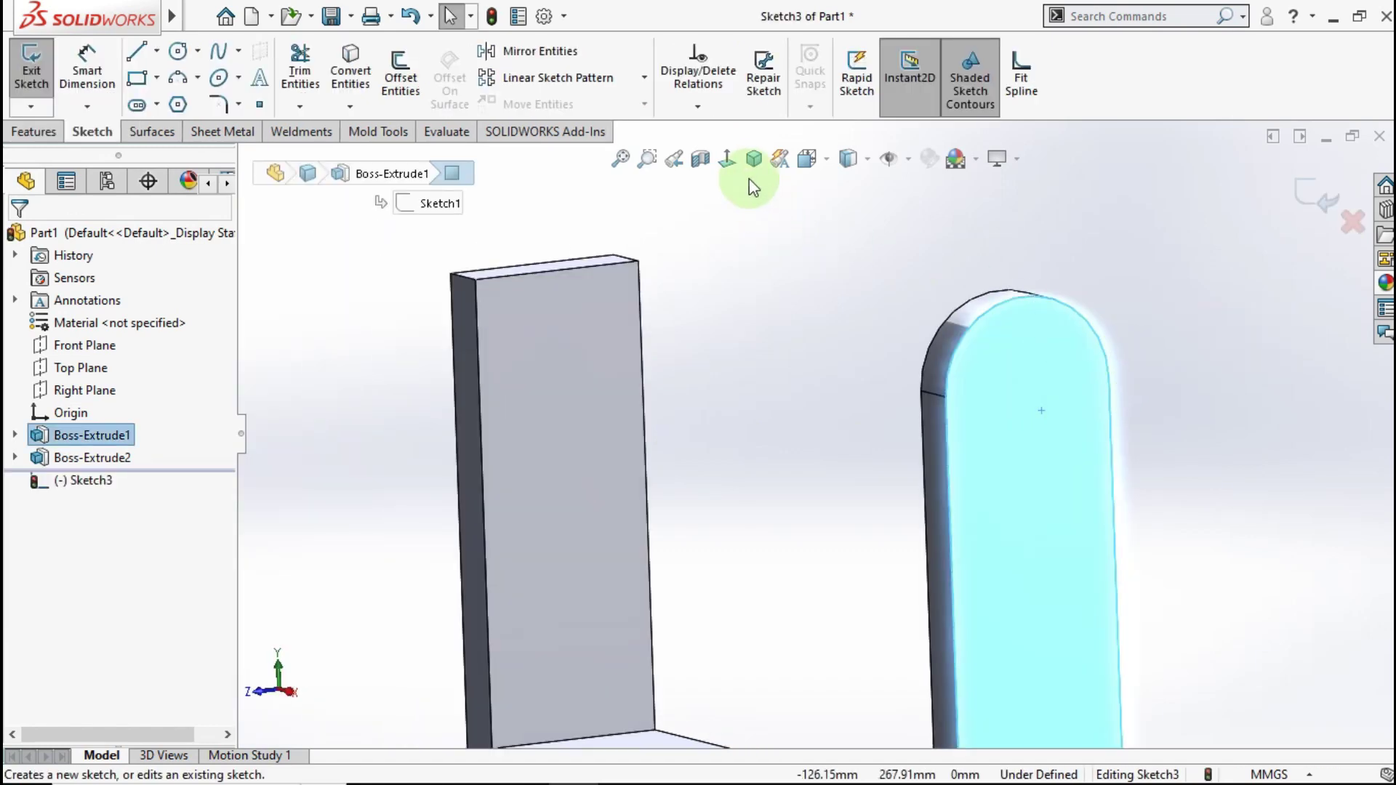
{"action": "left_click", "coordinate": [727, 163]}
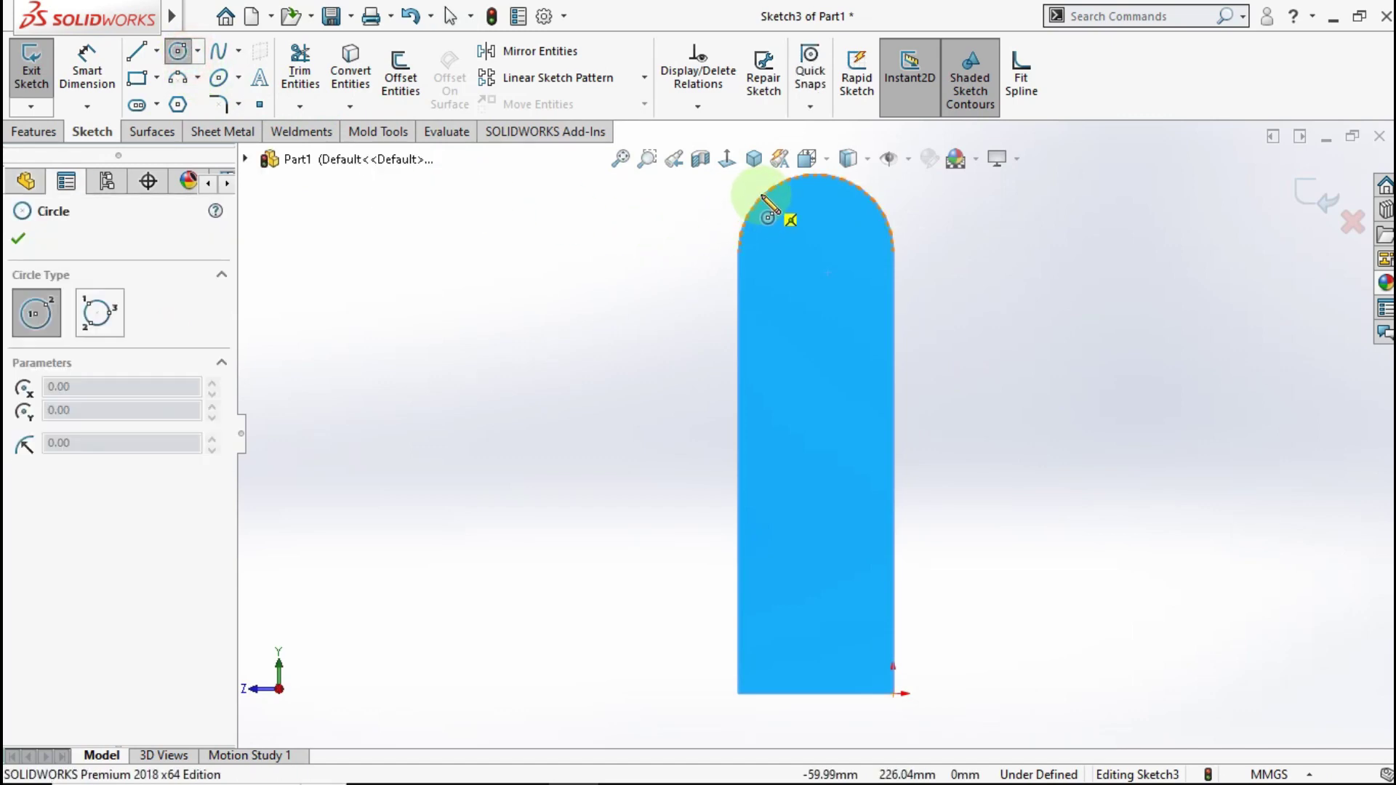
- Sketch a circle concentric with the wall's rounded end and dimension its diameter to 30 mm
{"action": "left_click", "coordinate": [816, 252]}
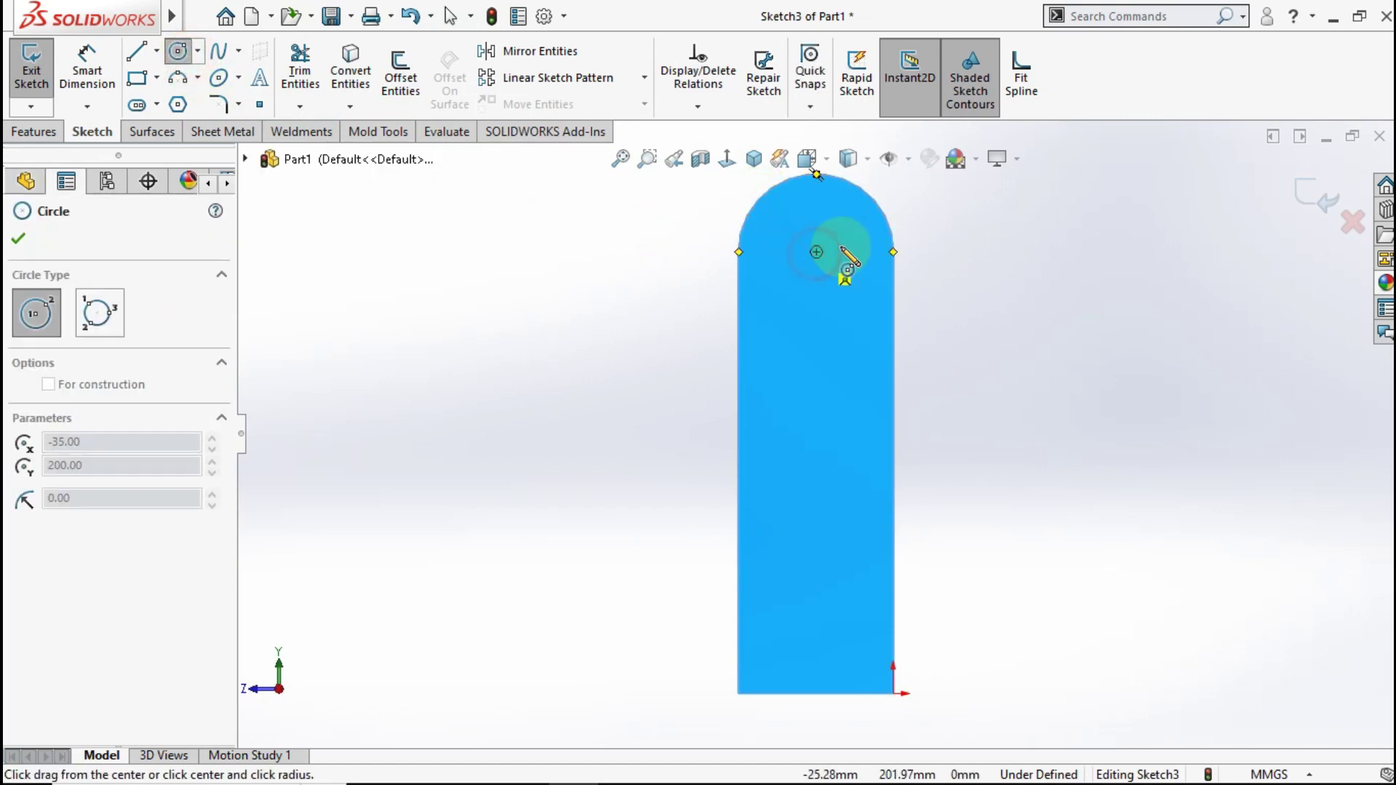
{"action": "left_click", "coordinate": [855, 240]}
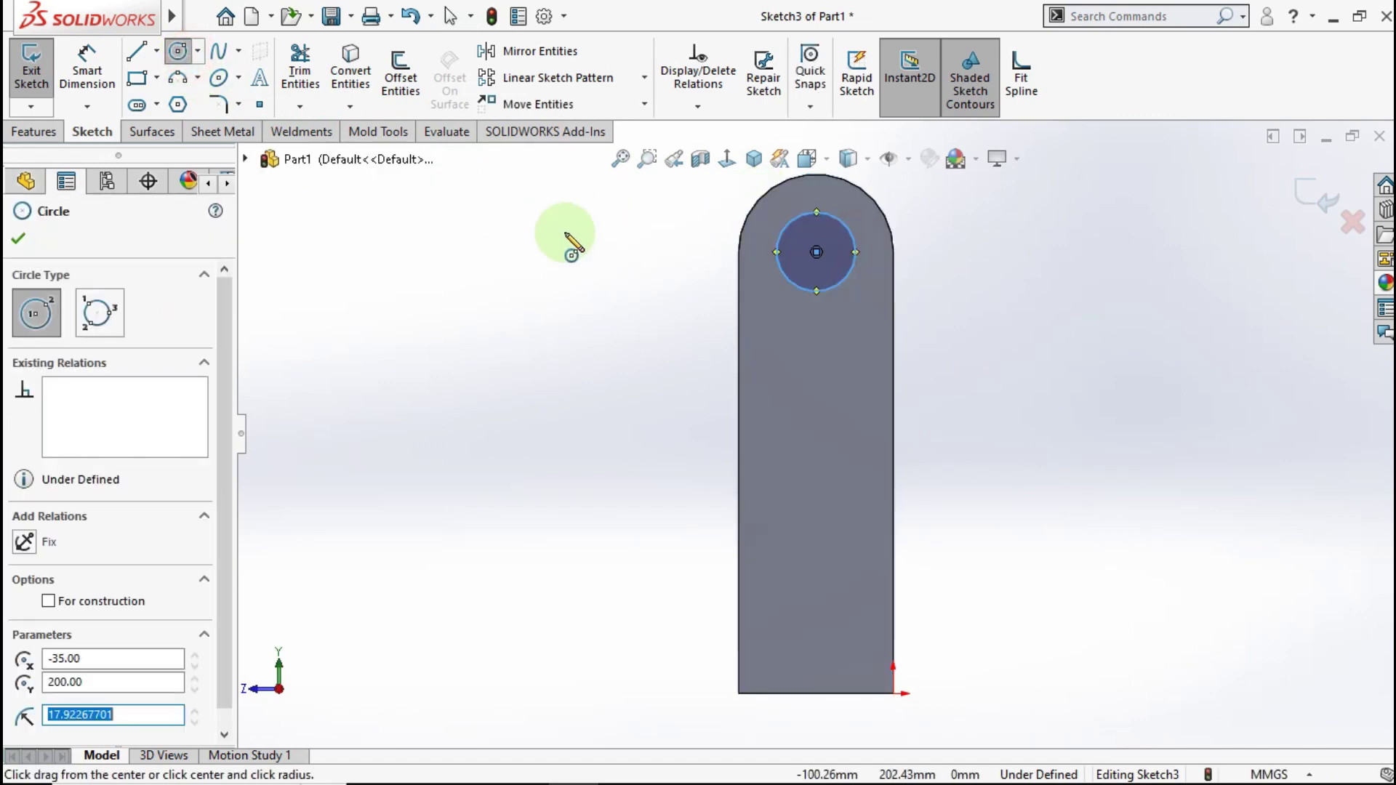
{"action": "left_click", "coordinate": [88, 62]}
{"action": "left_click", "coordinate": [852, 240]}
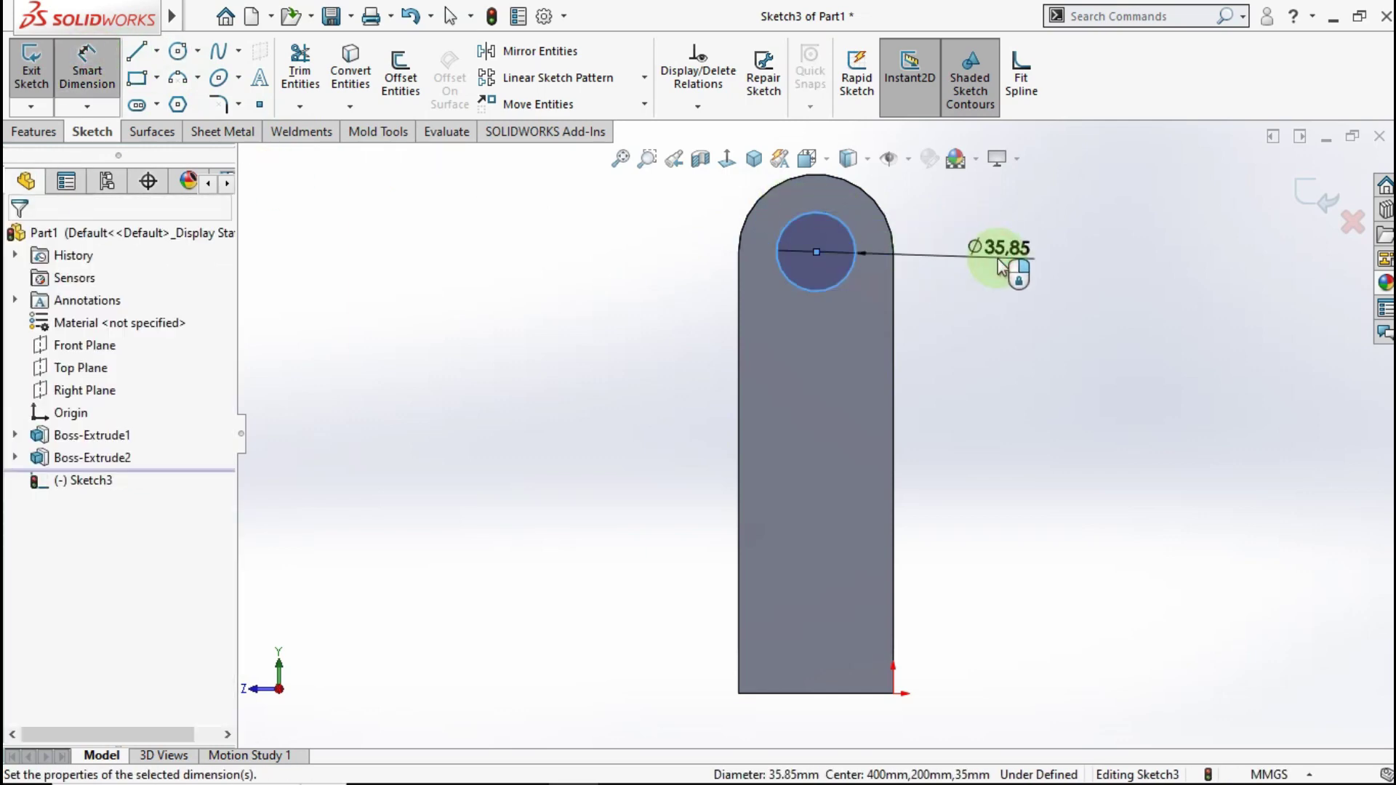
{"action": "left_click", "coordinate": [998, 259]}
{"action": "left_click", "coordinate": [908, 250]}
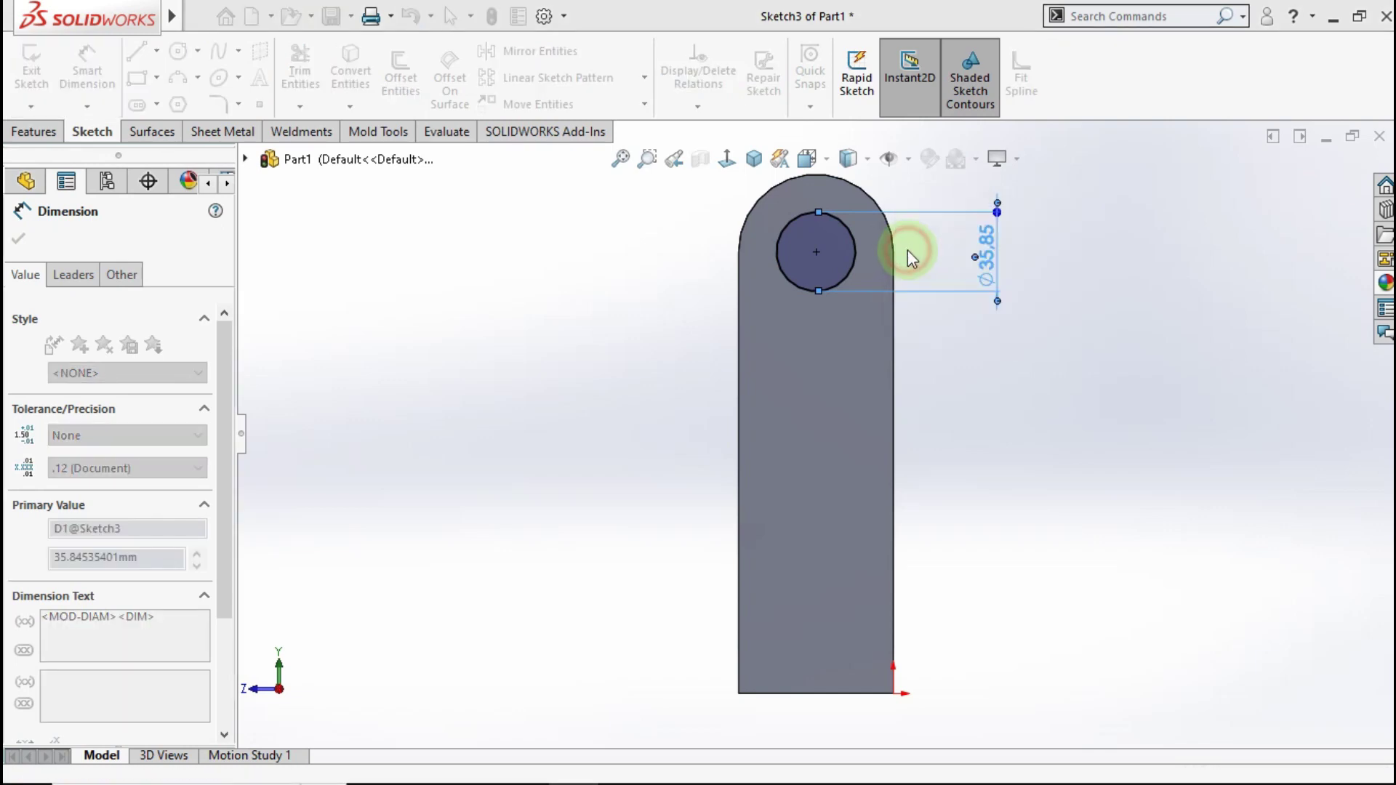
- Cut-extrude the circle through the right wall with a blind depth of 20 mm
{"action": "left_click", "coordinate": [33, 133]}
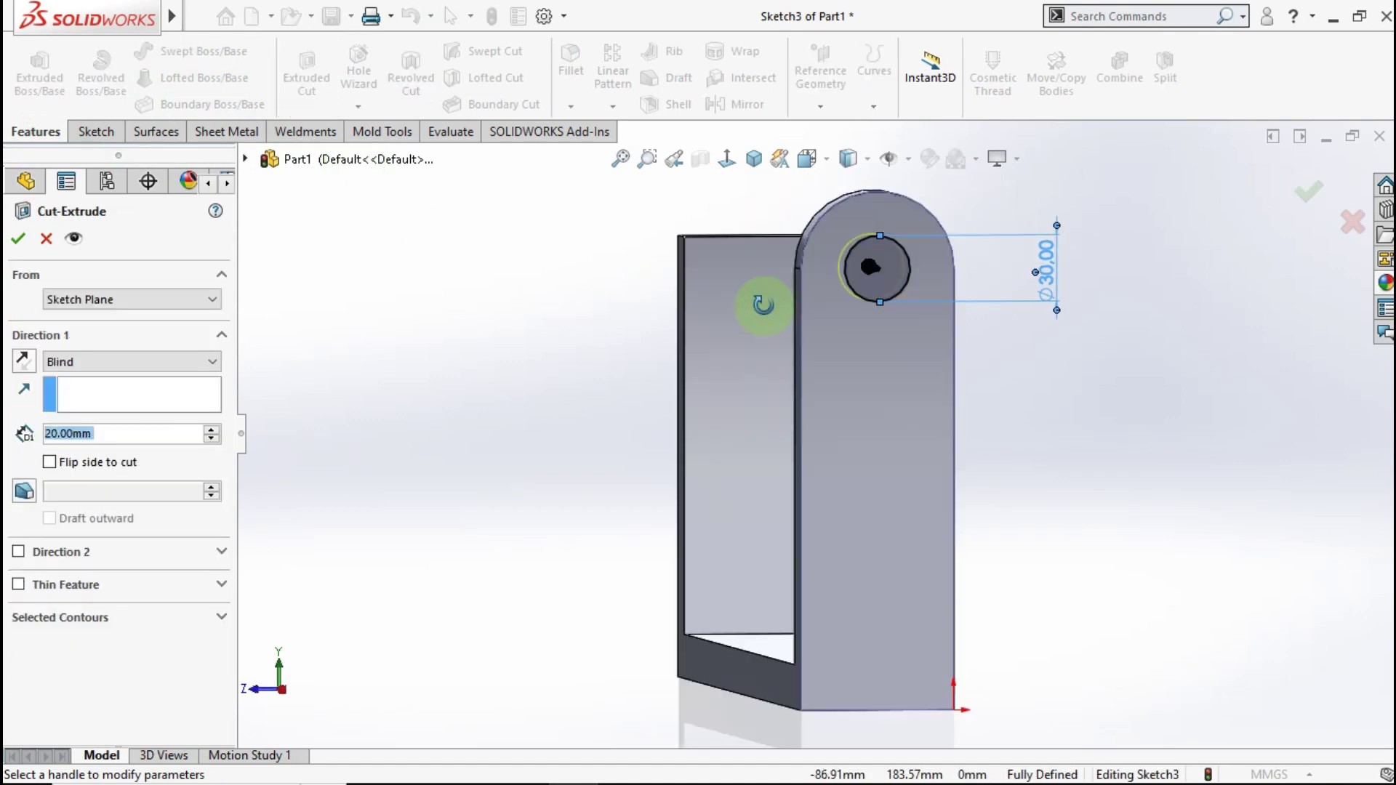
{"action": "left_click", "coordinate": [1300, 208]}
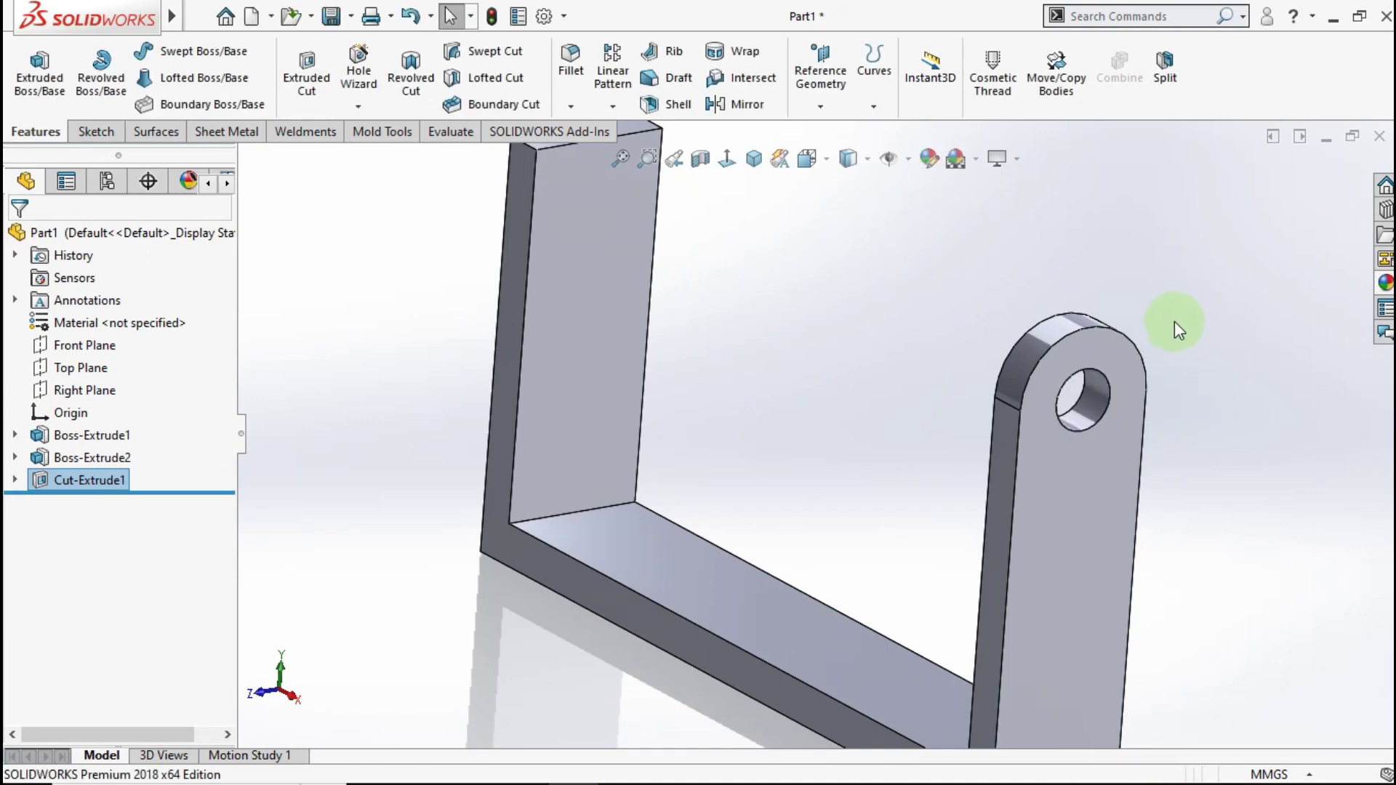
{"action": "scroll", "coordinate": [1170, 327], "scroll_direction": "up", "scroll_amount": 1}
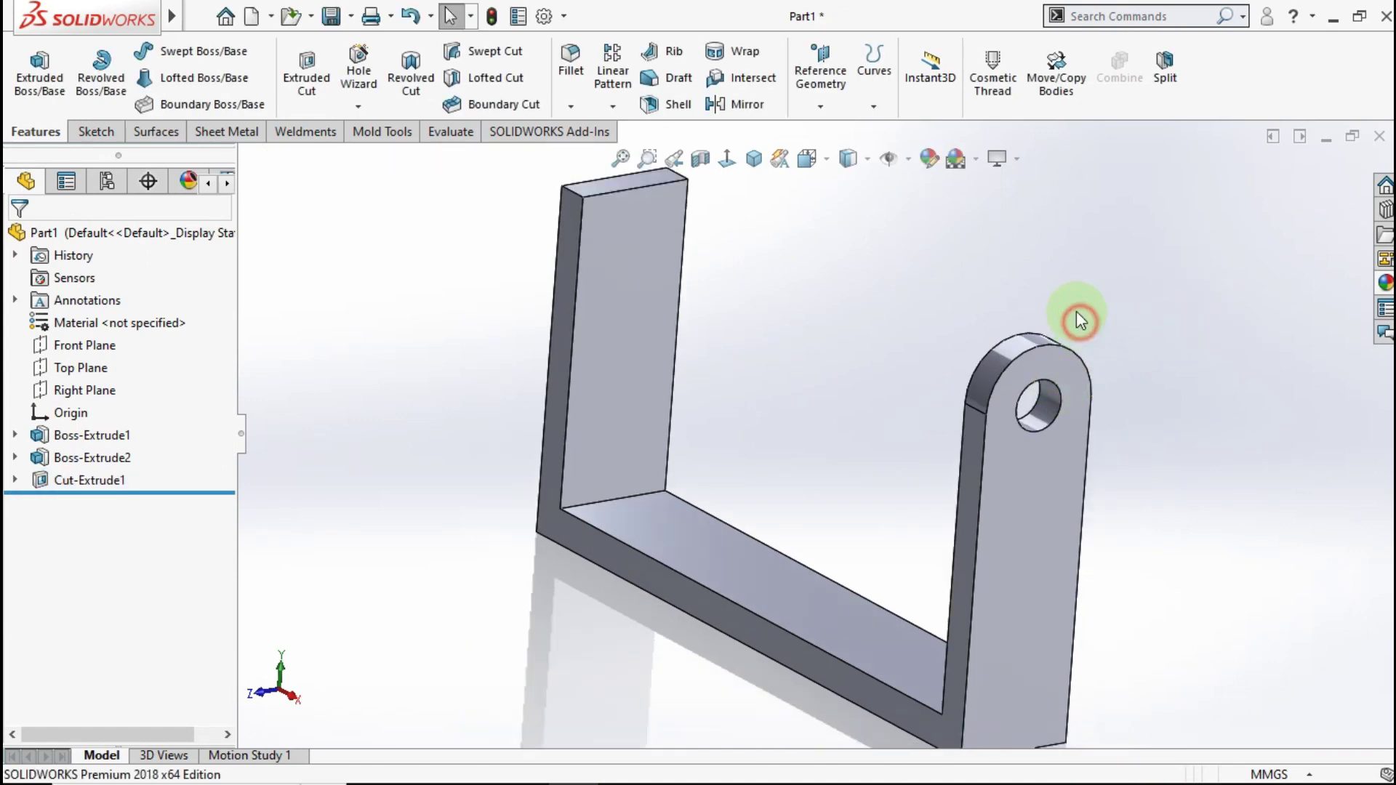
{"action": "left_click", "coordinate": [727, 104]}
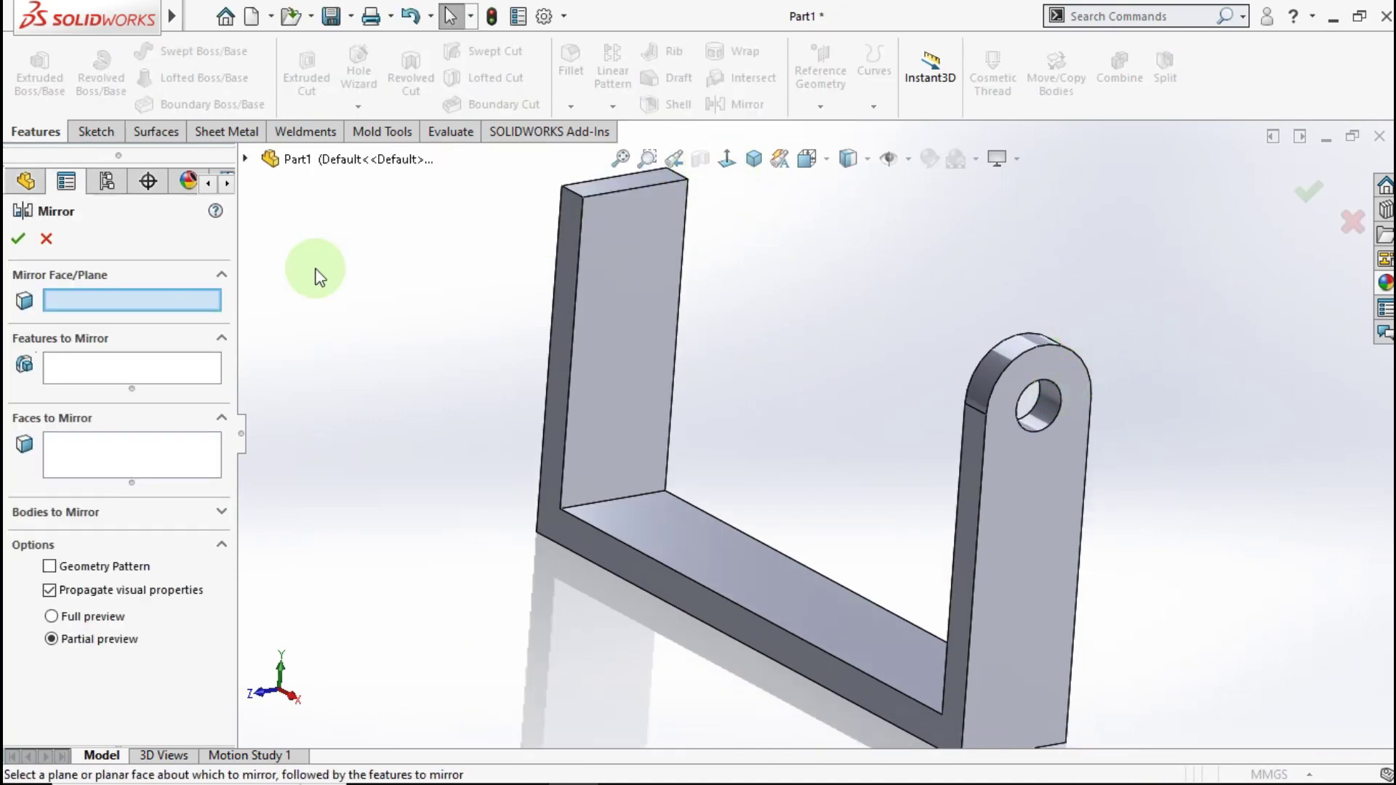
{"action": "left_click", "coordinate": [245, 160]}
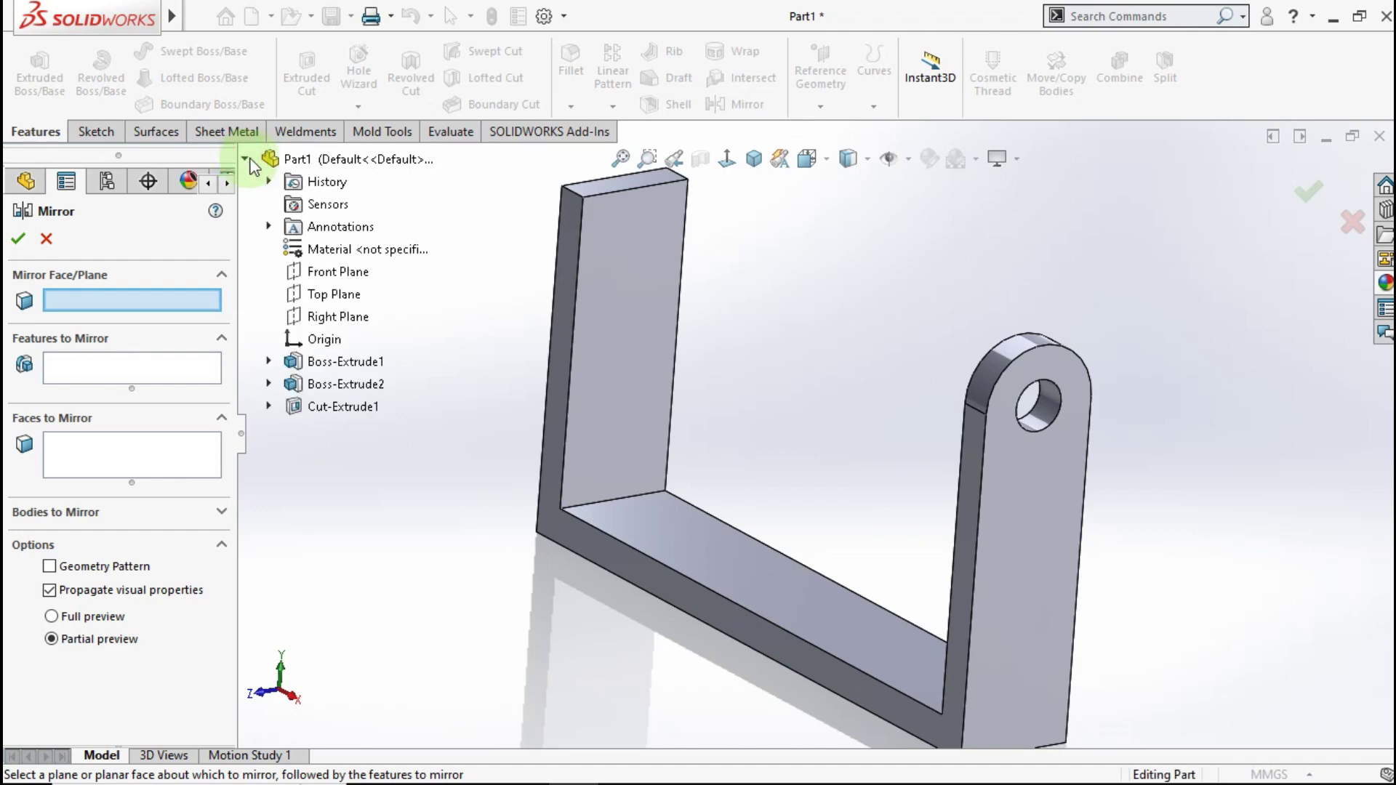
{"action": "left_click", "coordinate": [45, 238]}
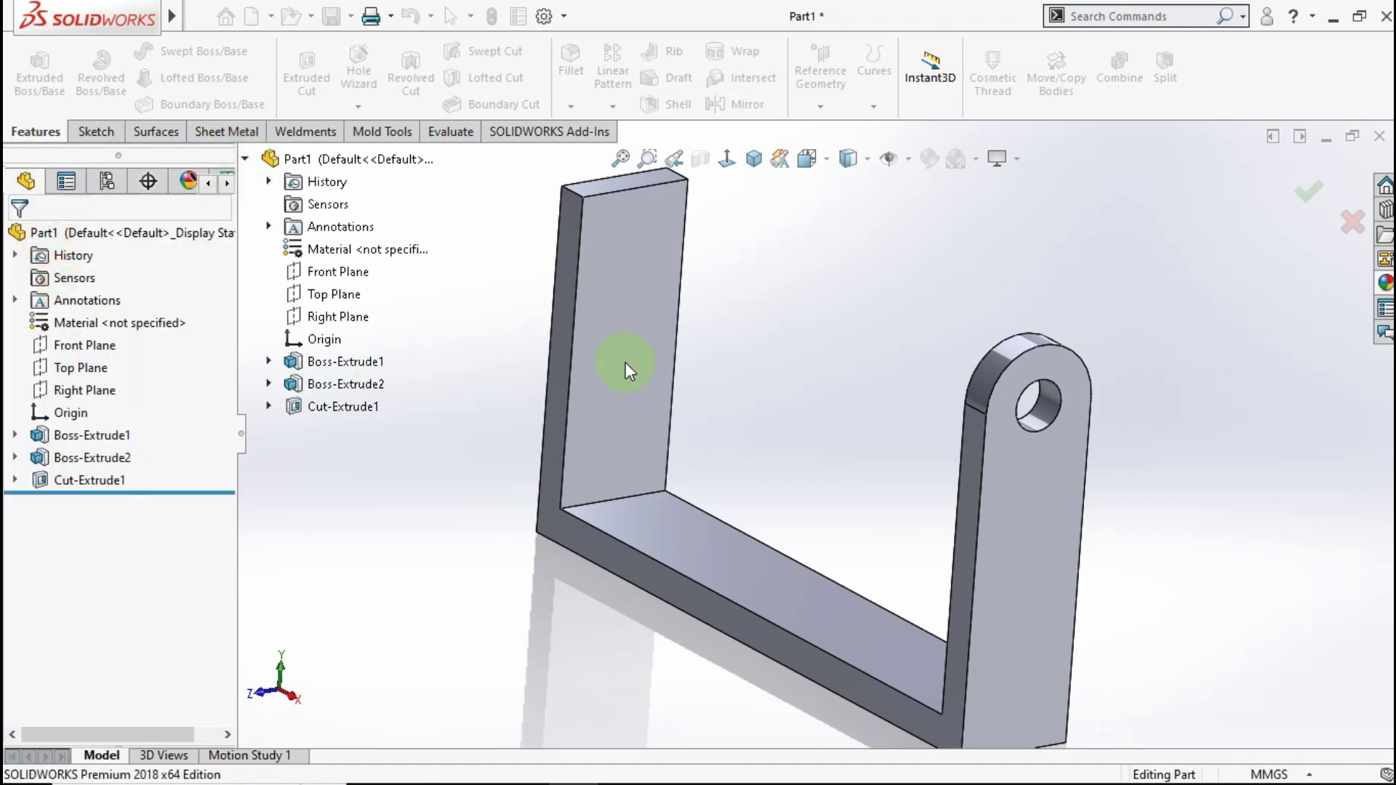
- Create a reference mid plane between the outer faces of the two walls
{"action": "left_click", "coordinate": [812, 109]}
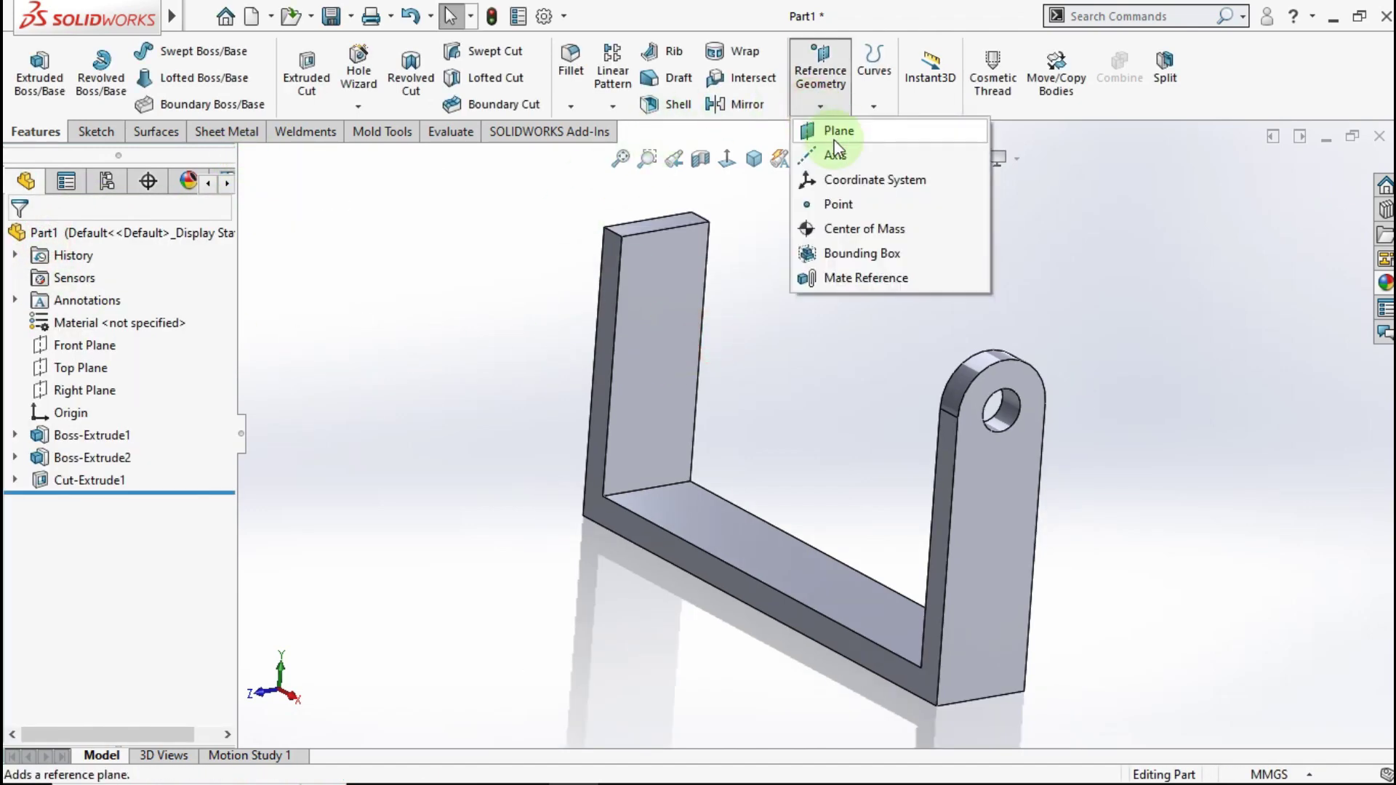
{"action": "left_click", "coordinate": [836, 132]}
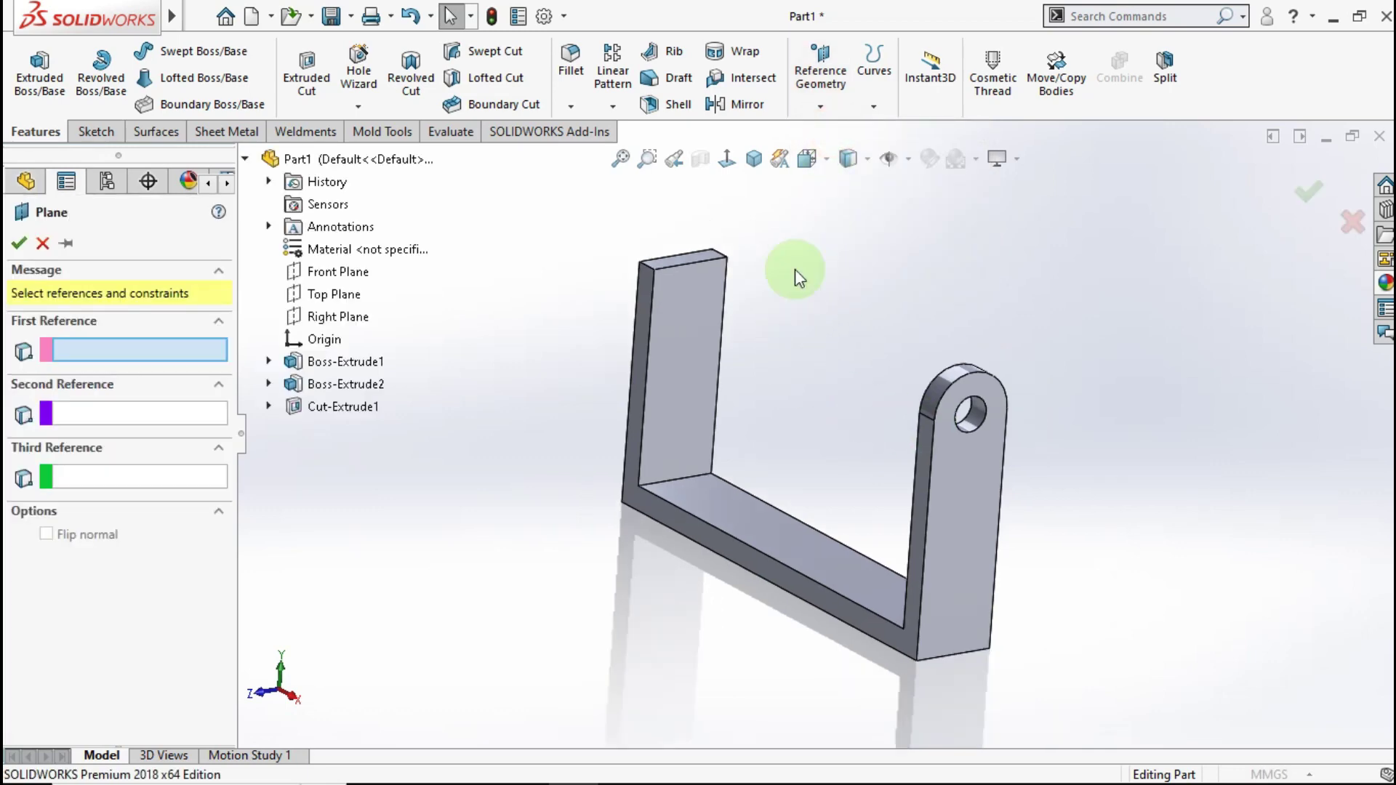
{"action": "left_click", "coordinate": [945, 460]}
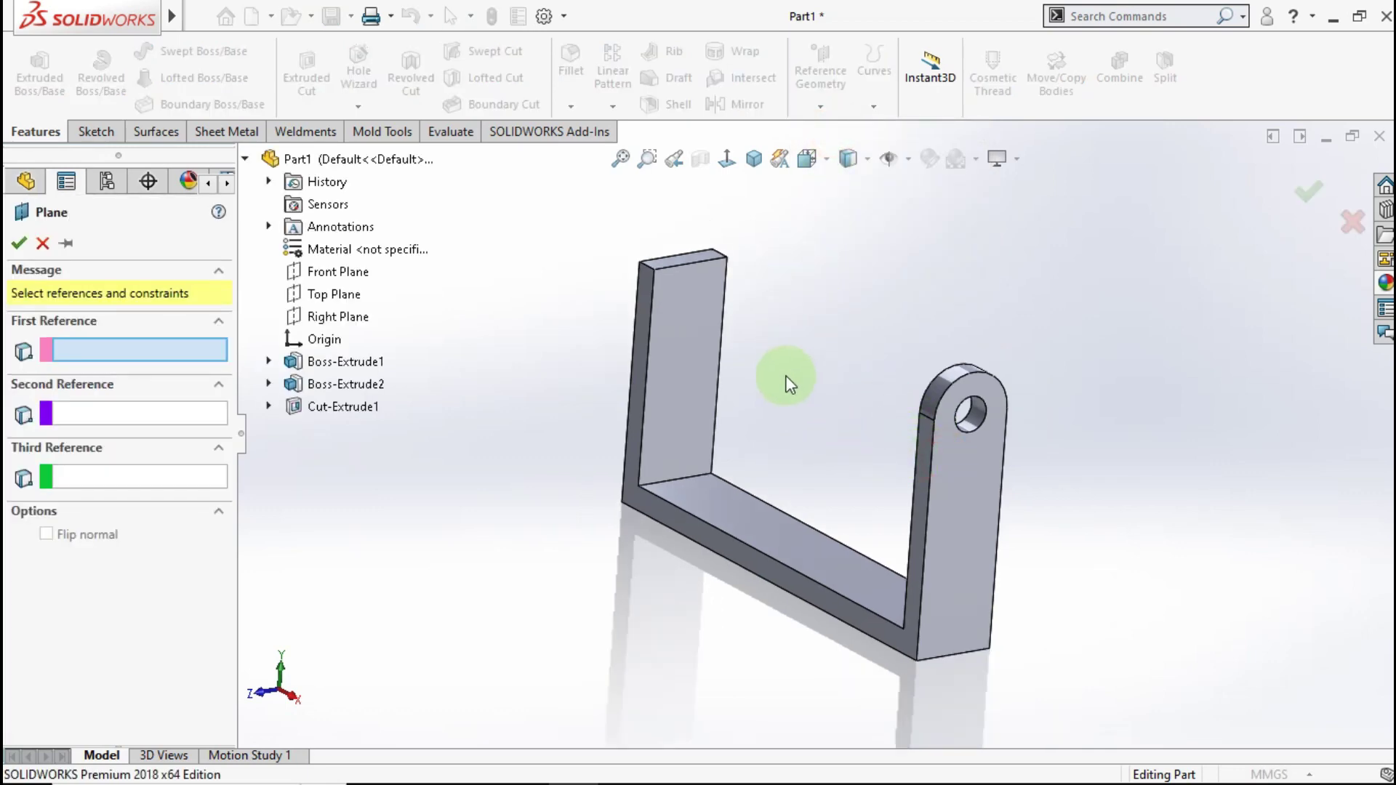
{"action": "middle_click_drag", "start_coordinate": [785, 375], "coordinate": [611, 436]}
{"action": "left_click", "coordinate": [579, 427]}
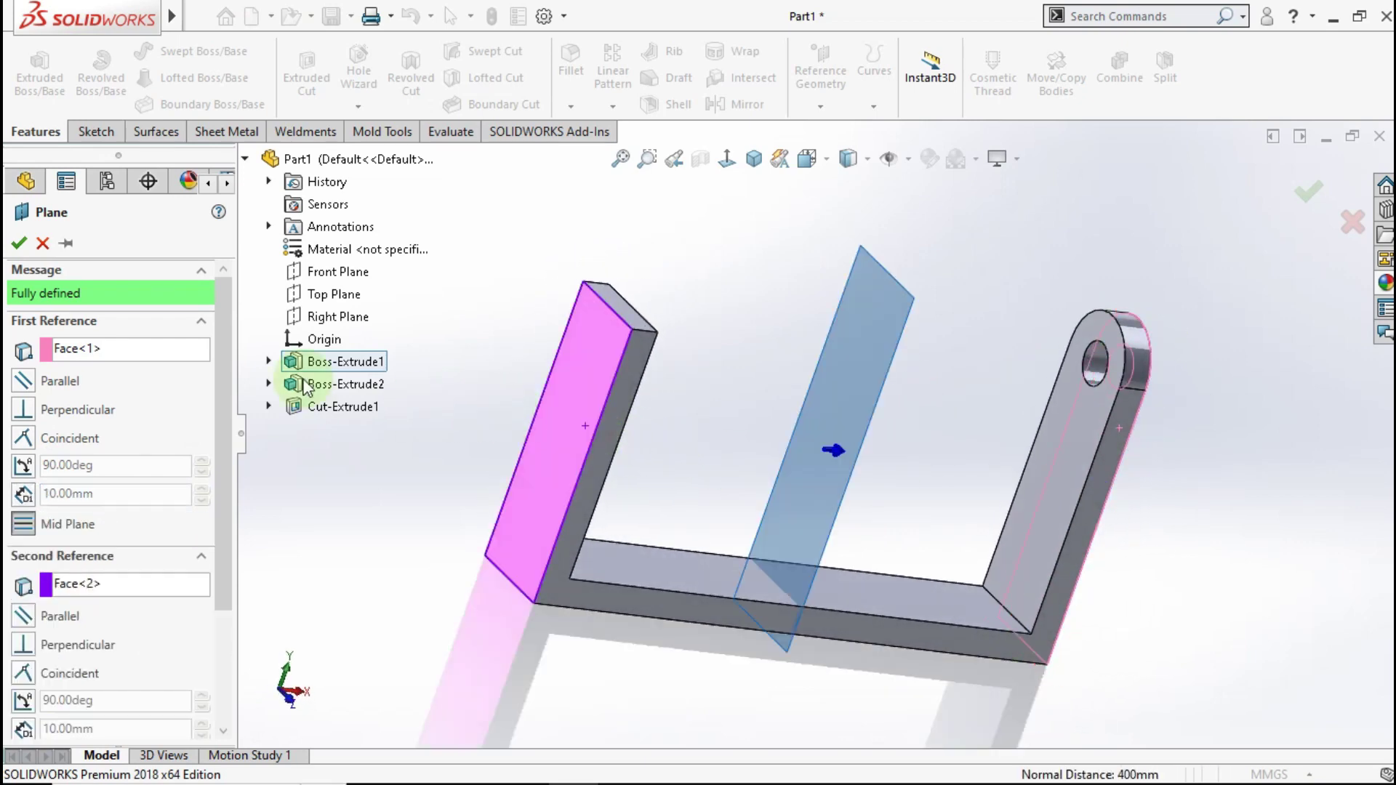
{"action": "right_click", "coordinate": [622, 286]}
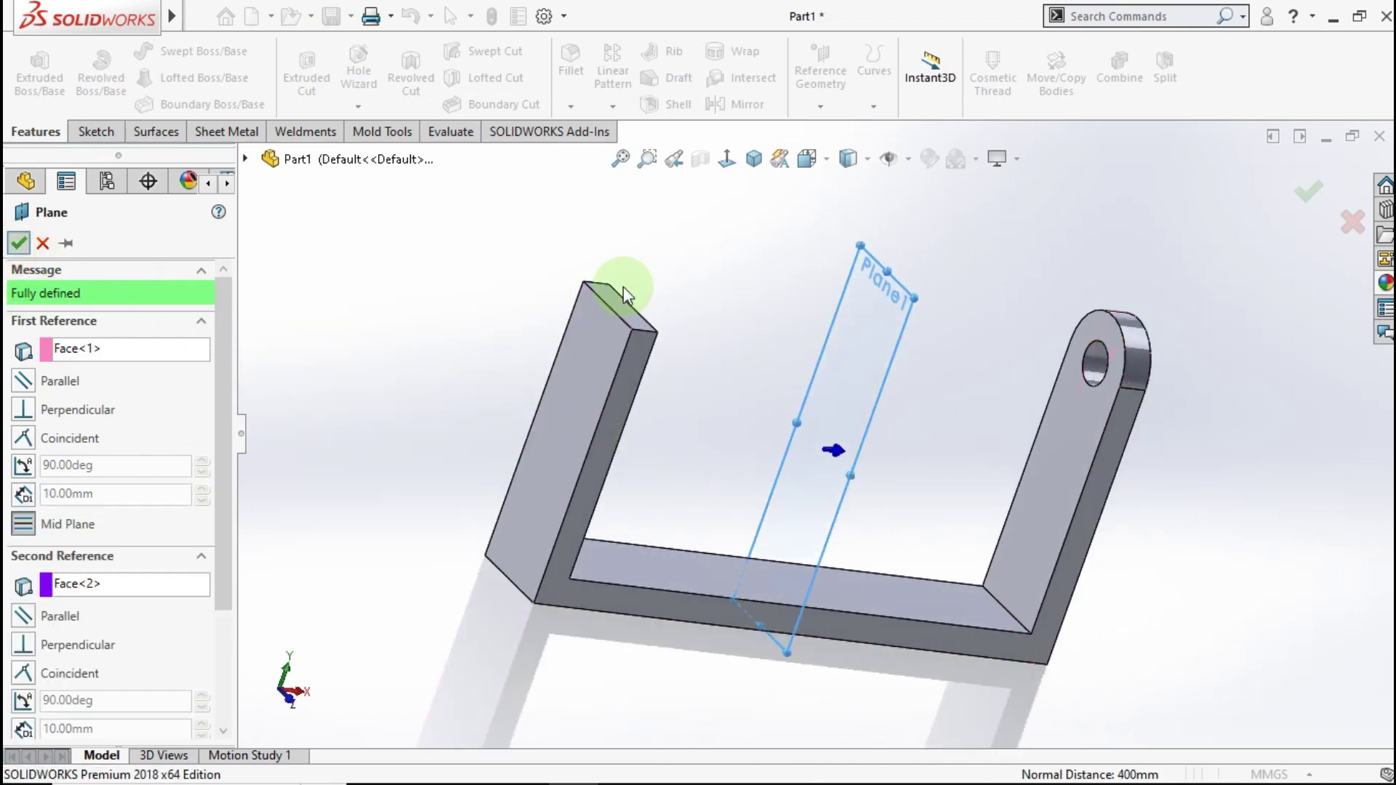
- Mirror the rounded boss Boss-Extrude2 and the hole Cut-Extrude1 about Plane1 onto the opposite wall
{"action": "middle_click_drag", "start_coordinate": [875, 330], "coordinate": [792, 303]}
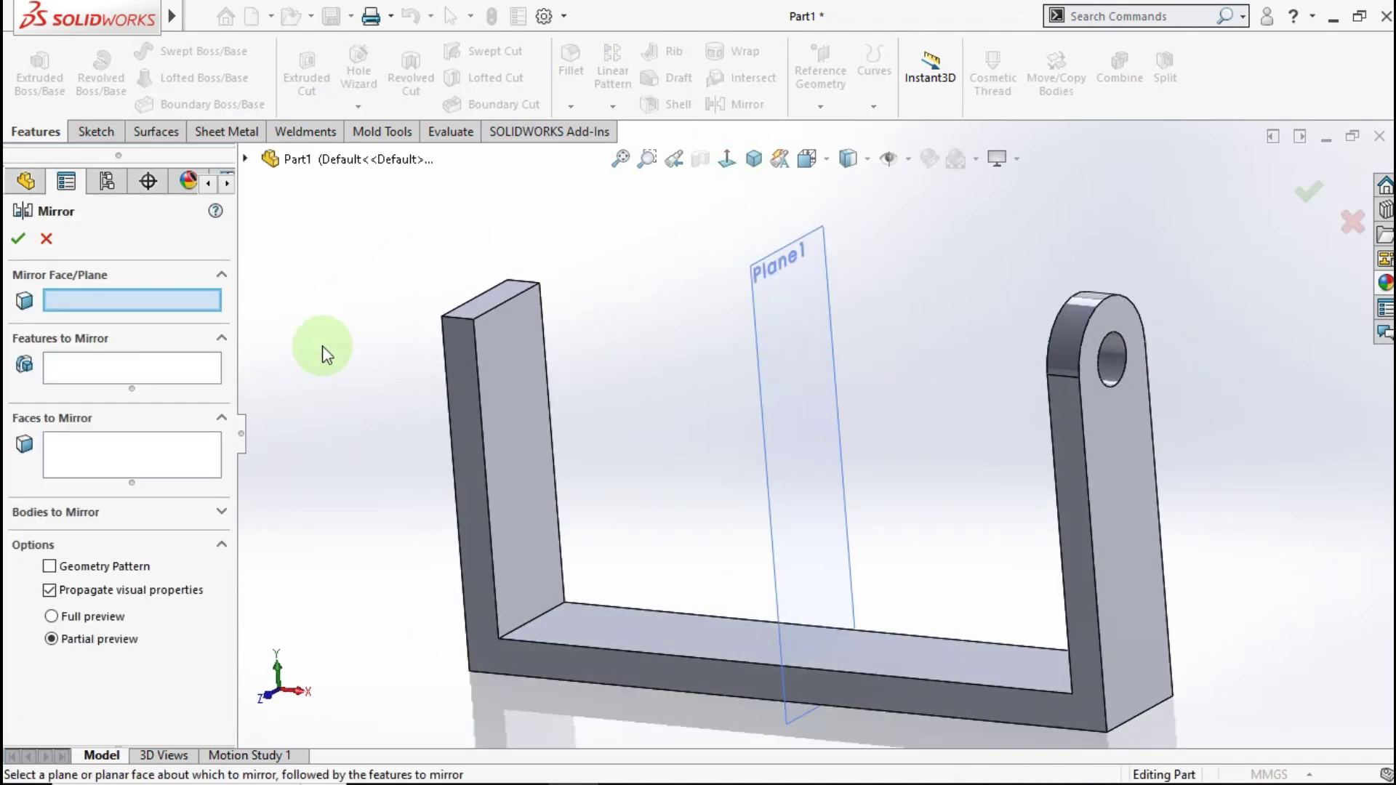
{"action": "left_click", "coordinate": [820, 338]}
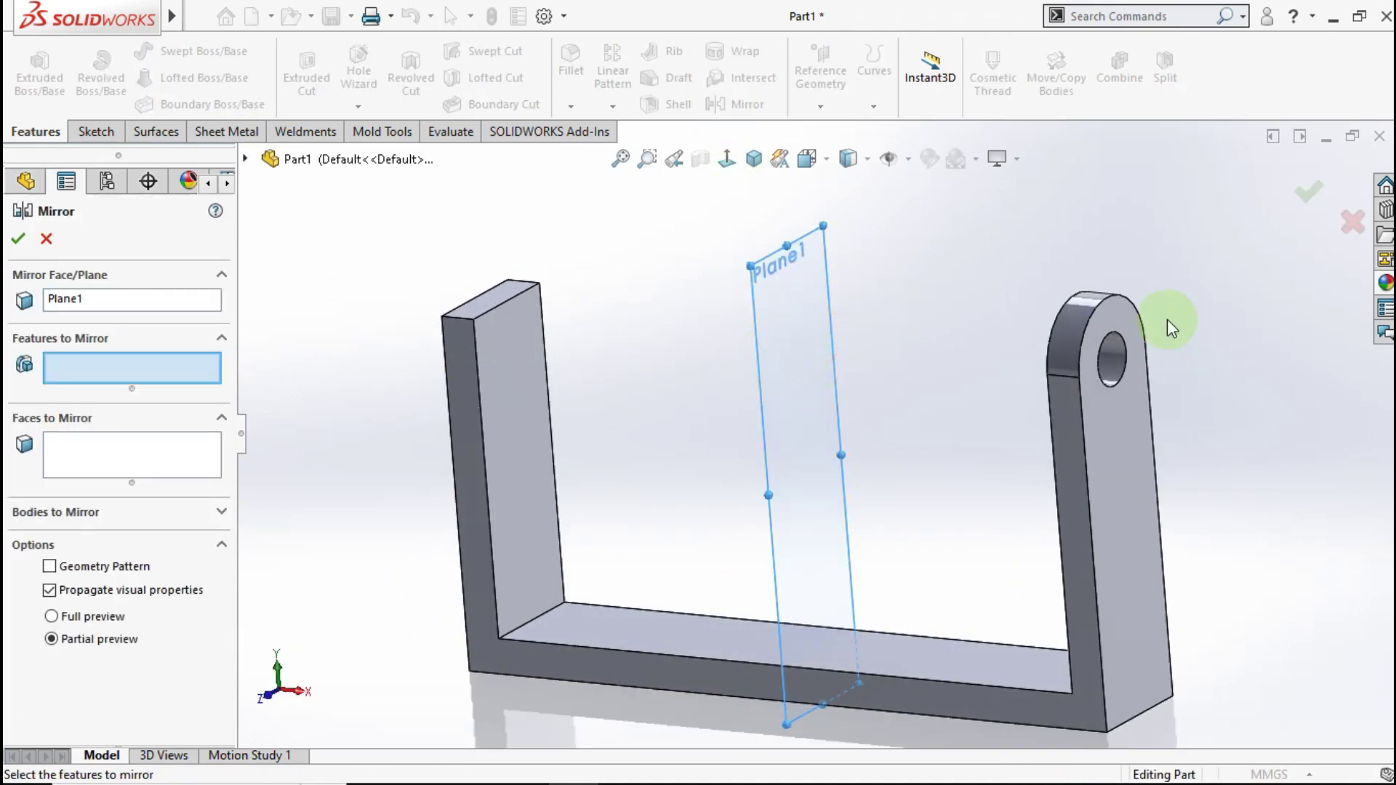
{"action": "left_click", "coordinate": [1081, 320]}
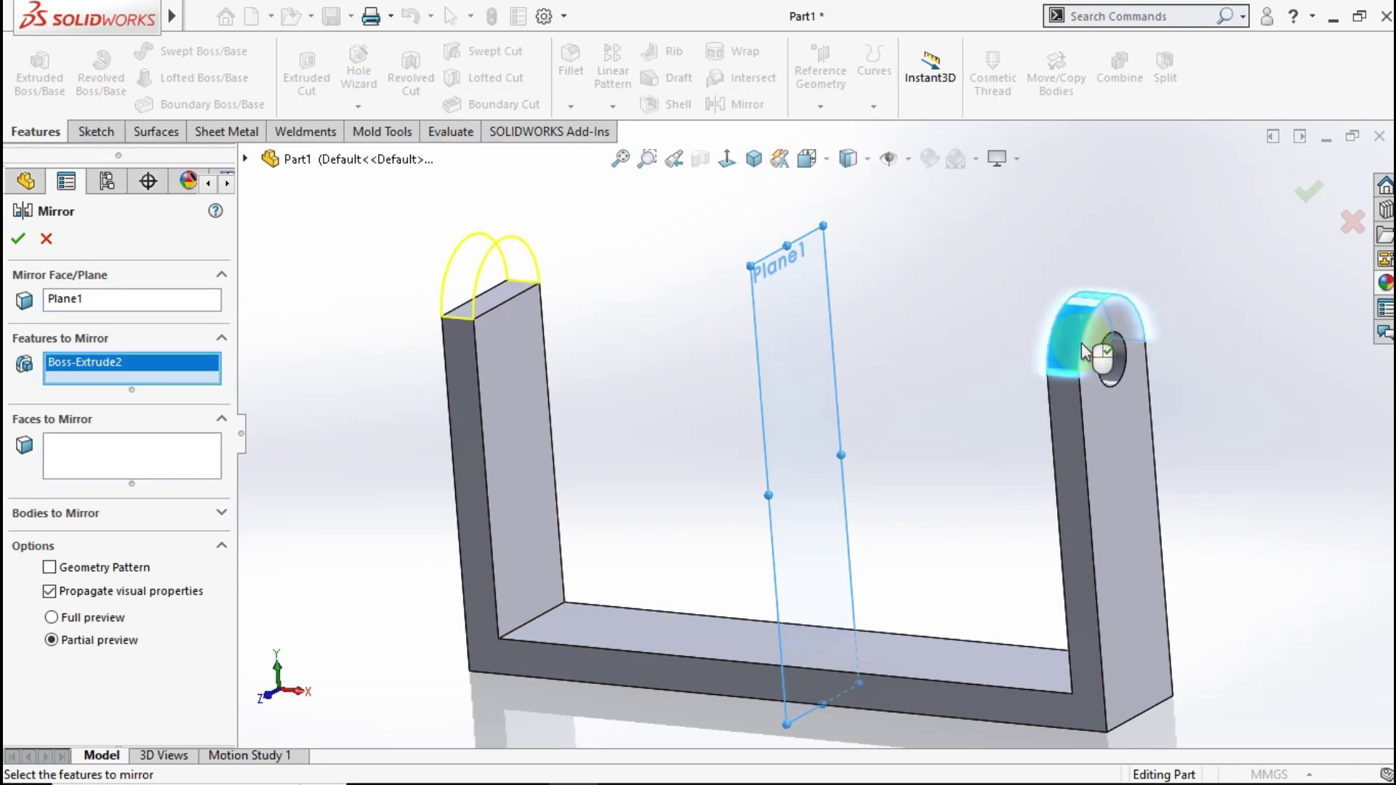
{"action": "left_click", "coordinate": [1112, 362]}
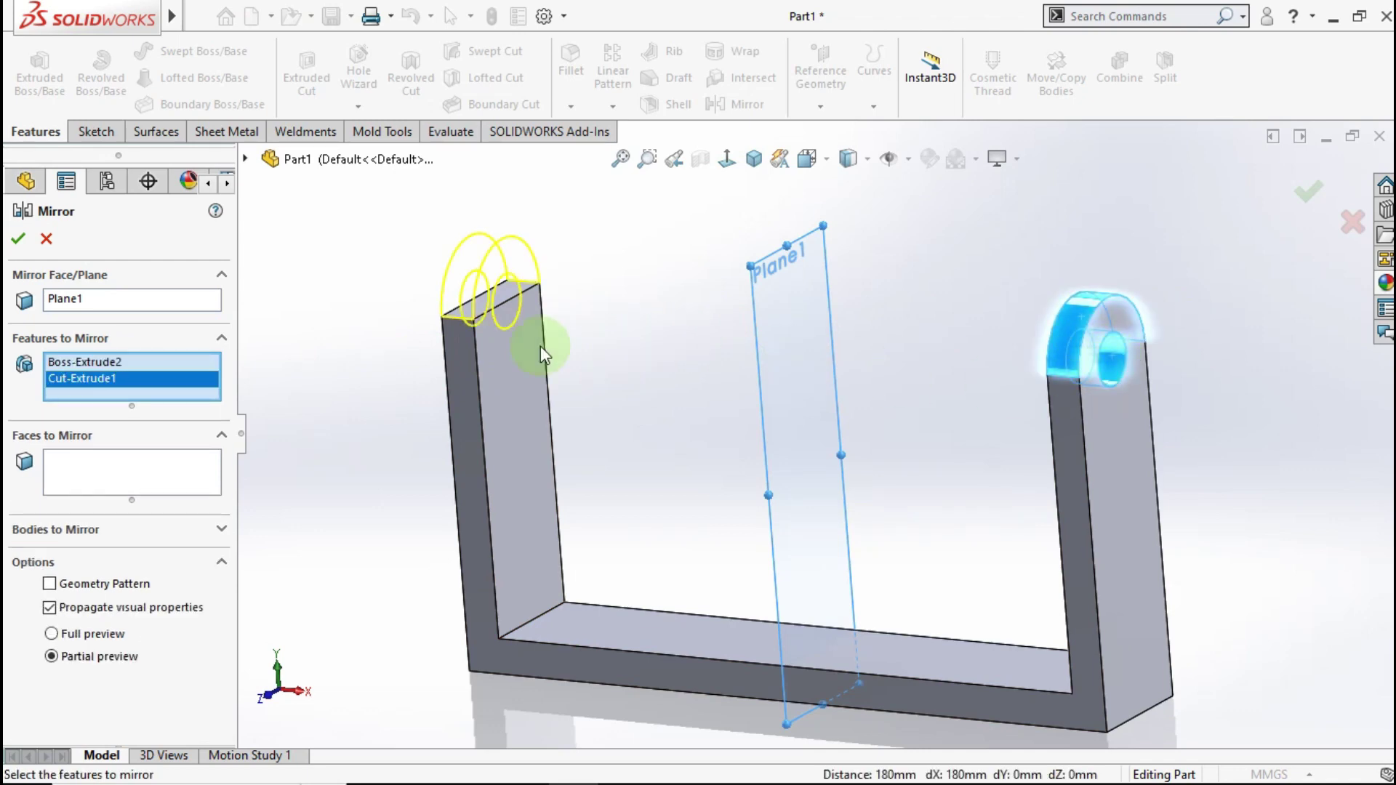
{"action": "left_click", "coordinate": [16, 239]}
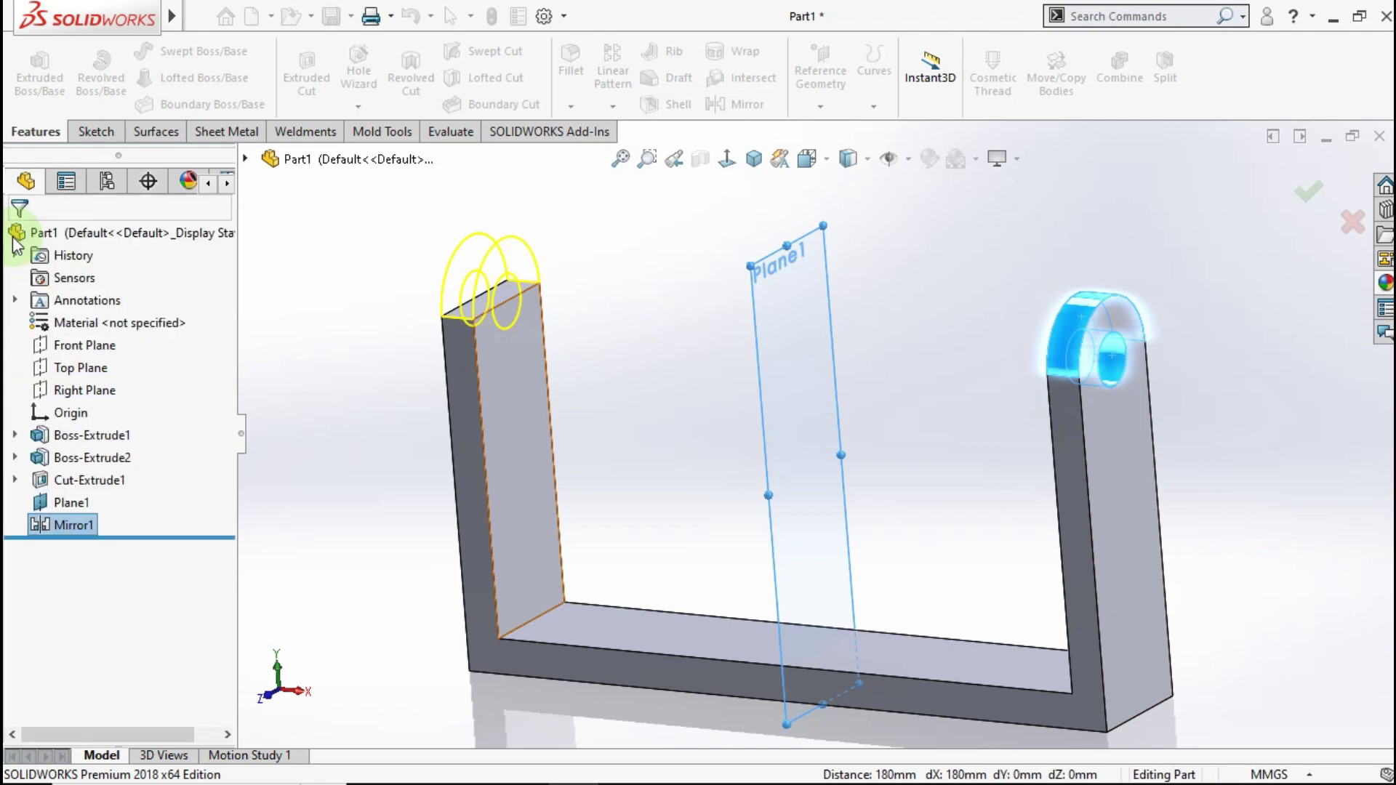
{"action": "left_click", "coordinate": [302, 277]}
{"action": "middle_click_drag", "start_coordinate": [474, 355], "coordinate": [553, 312], "text": "shift"}
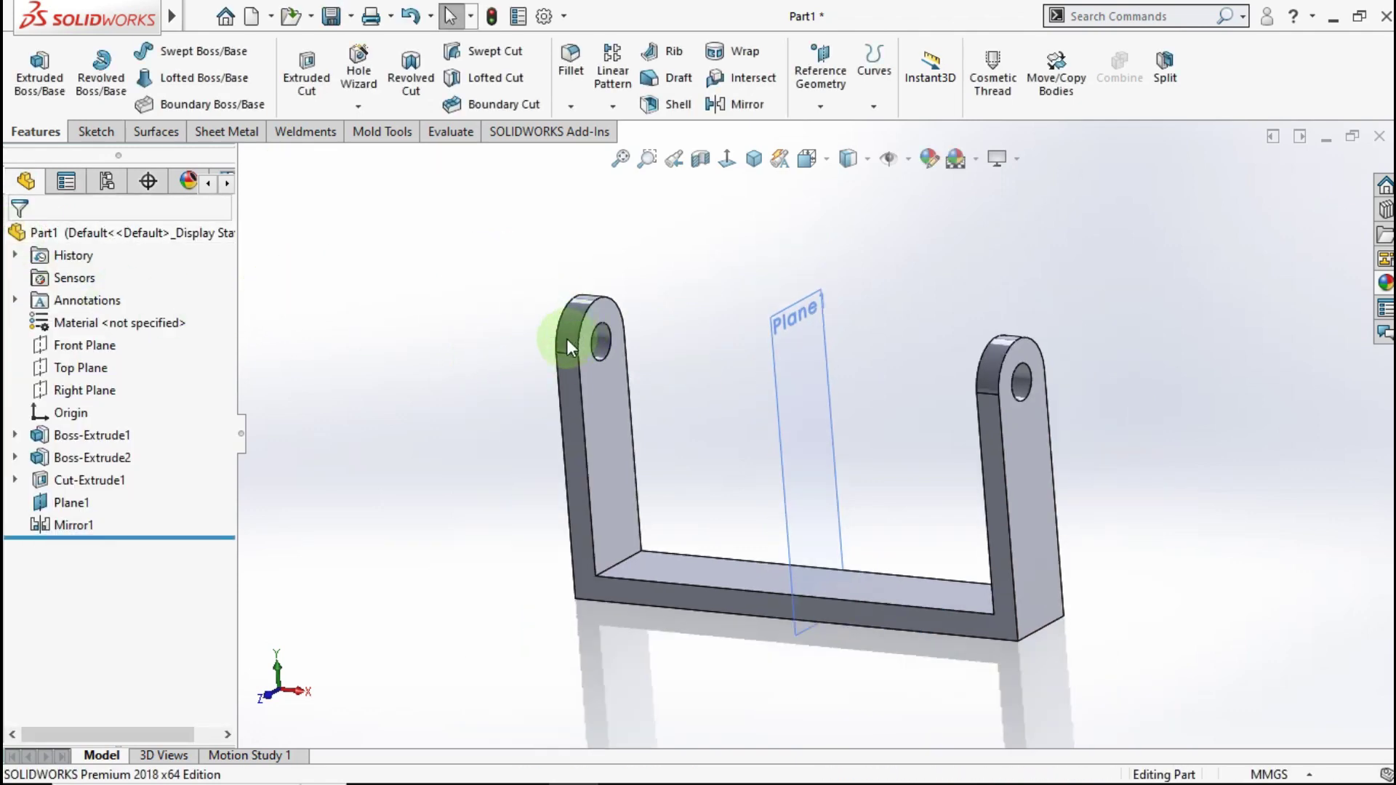
{"action": "middle_click_drag", "start_coordinate": [738, 412], "coordinate": [557, 417]}
{"action": "scroll", "coordinate": [893, 589], "scroll_direction": "down", "scroll_amount": 3}
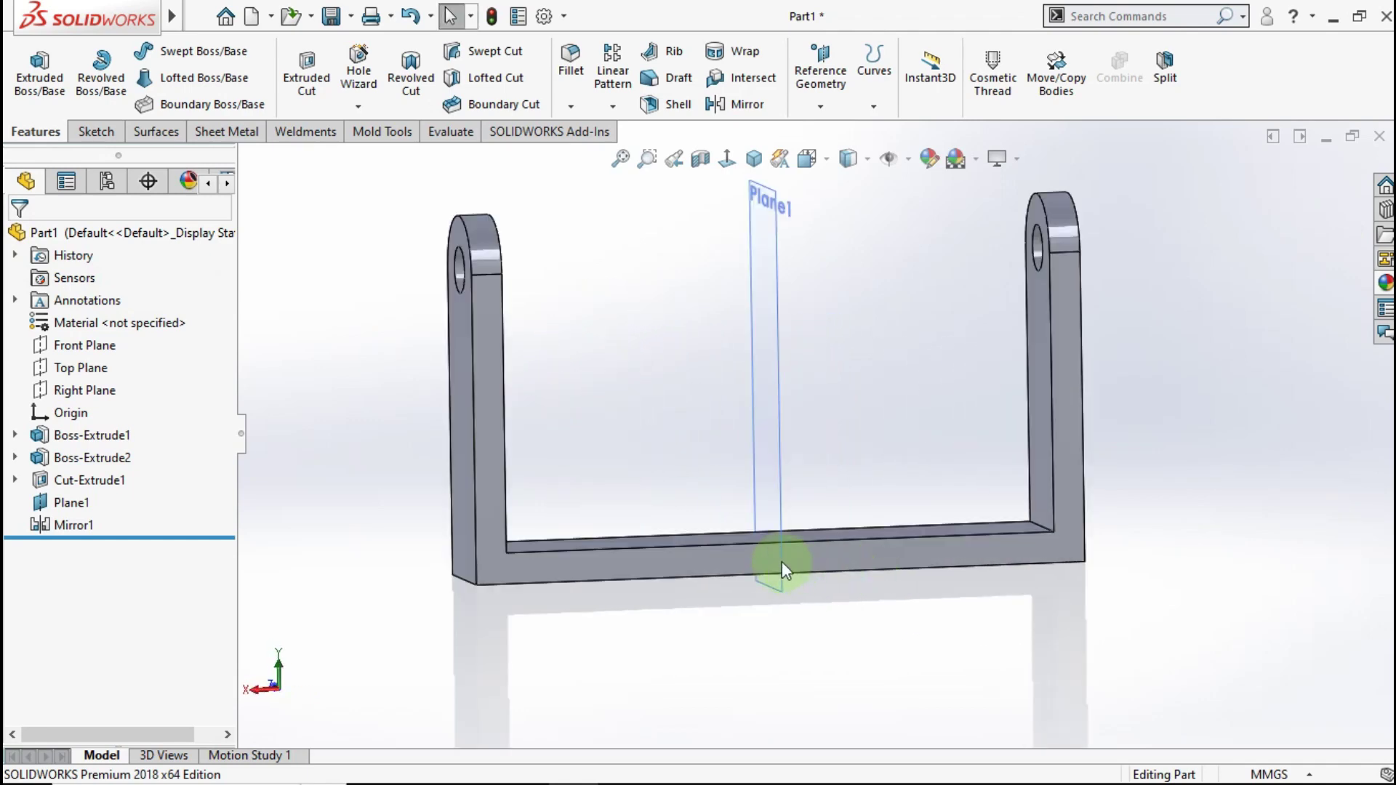
- Start a sketch on the bracket's U-shaped face and draw a vertical centerline about 262 mm long from the bottom edge's midpoint
{"action": "left_click", "coordinate": [809, 557]}
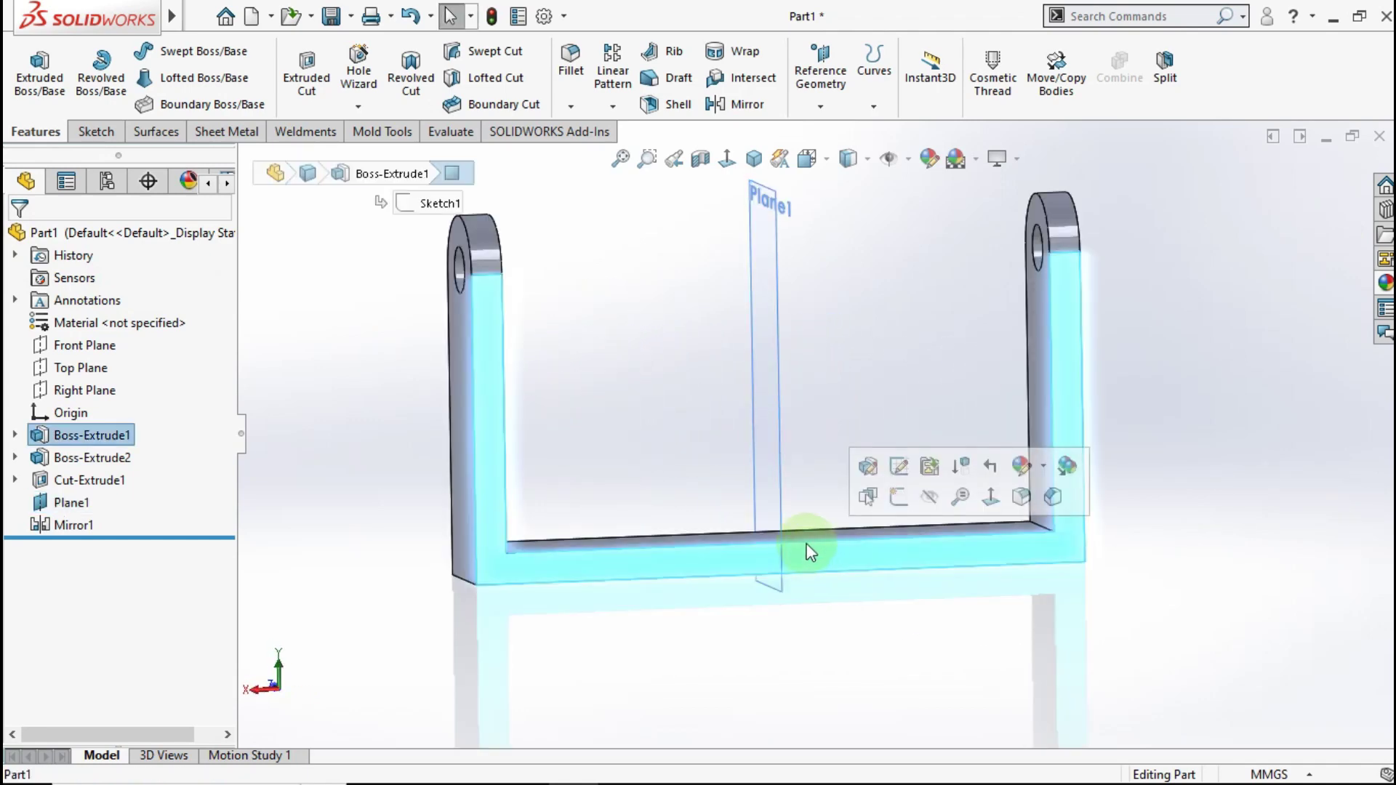
{"action": "left_click", "coordinate": [898, 497]}
{"action": "left_click", "coordinate": [840, 451]}
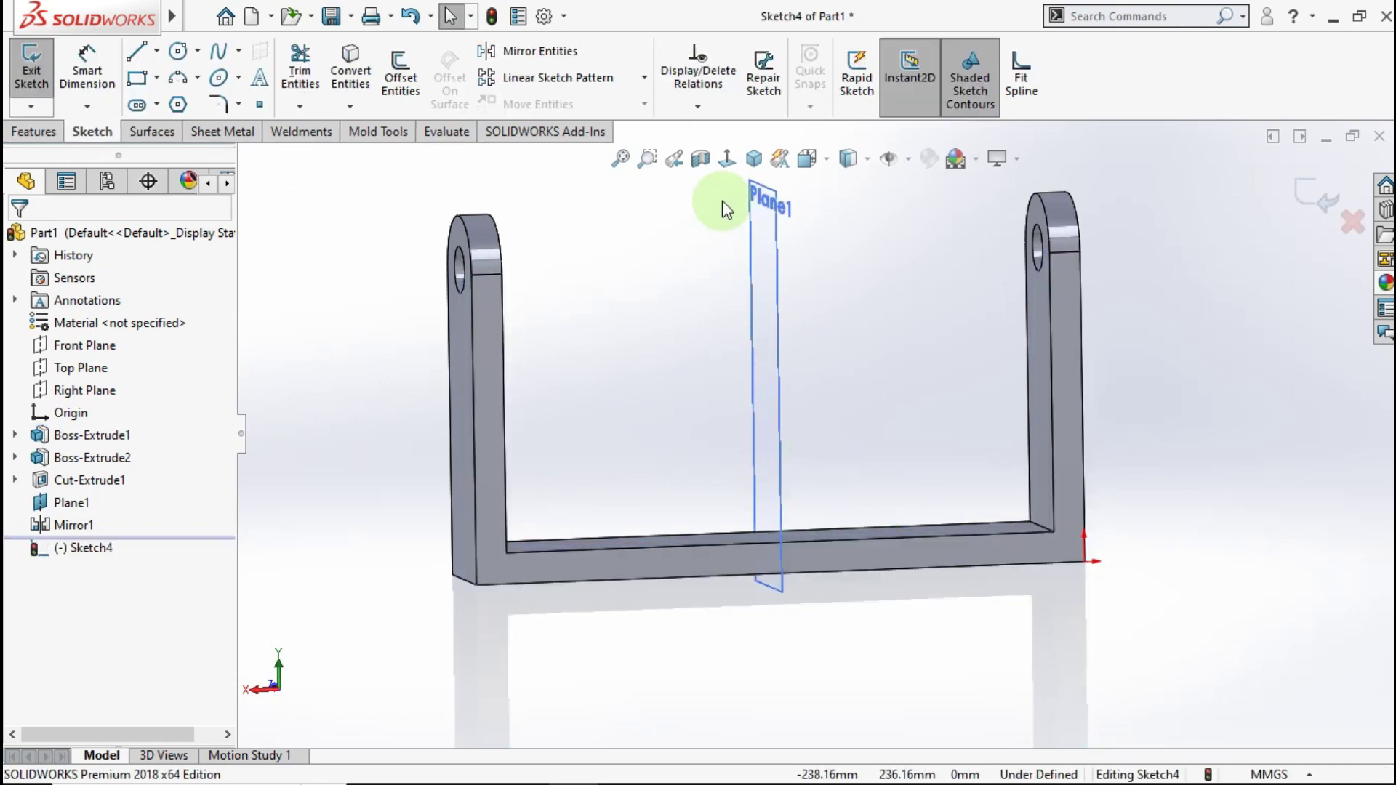
{"action": "left_click", "coordinate": [726, 158]}
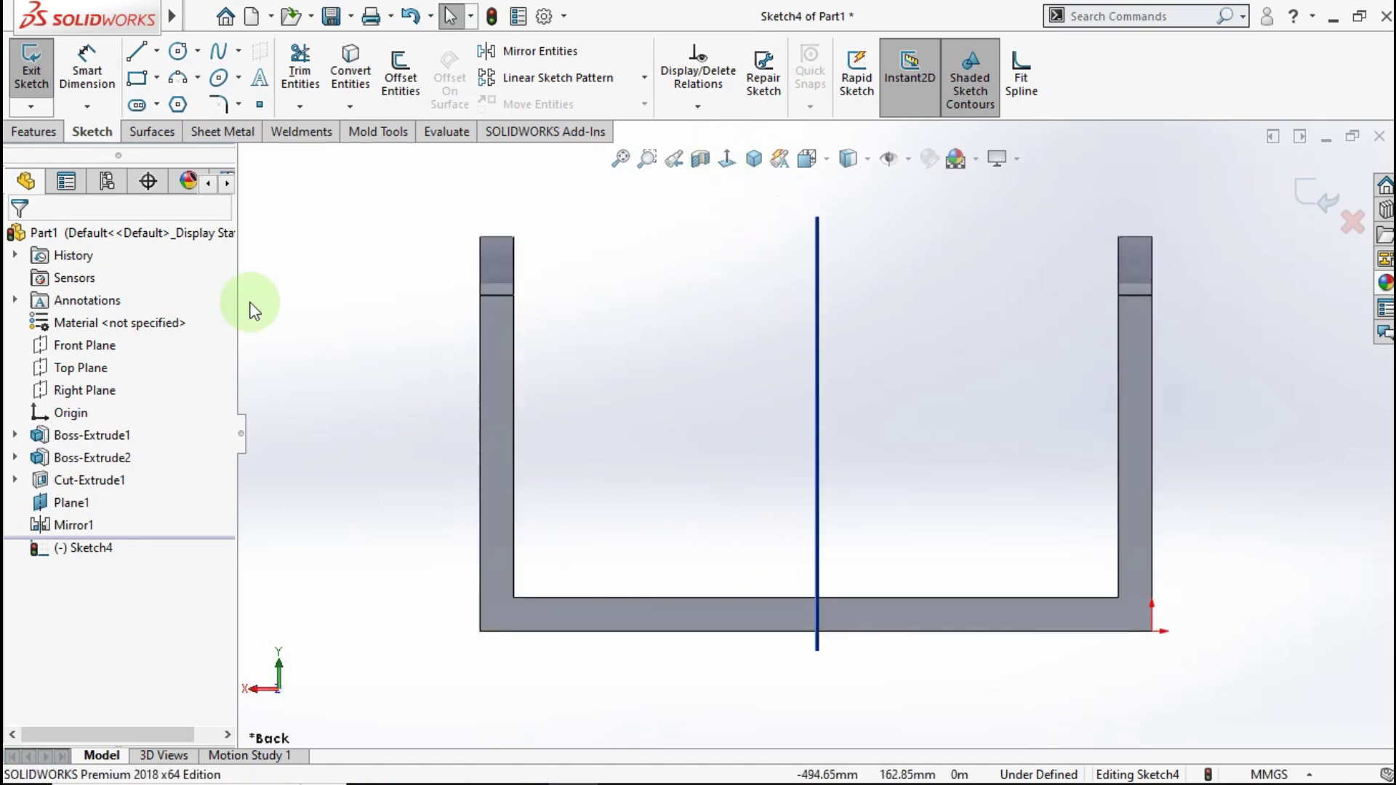
{"action": "left_click", "coordinate": [135, 52]}
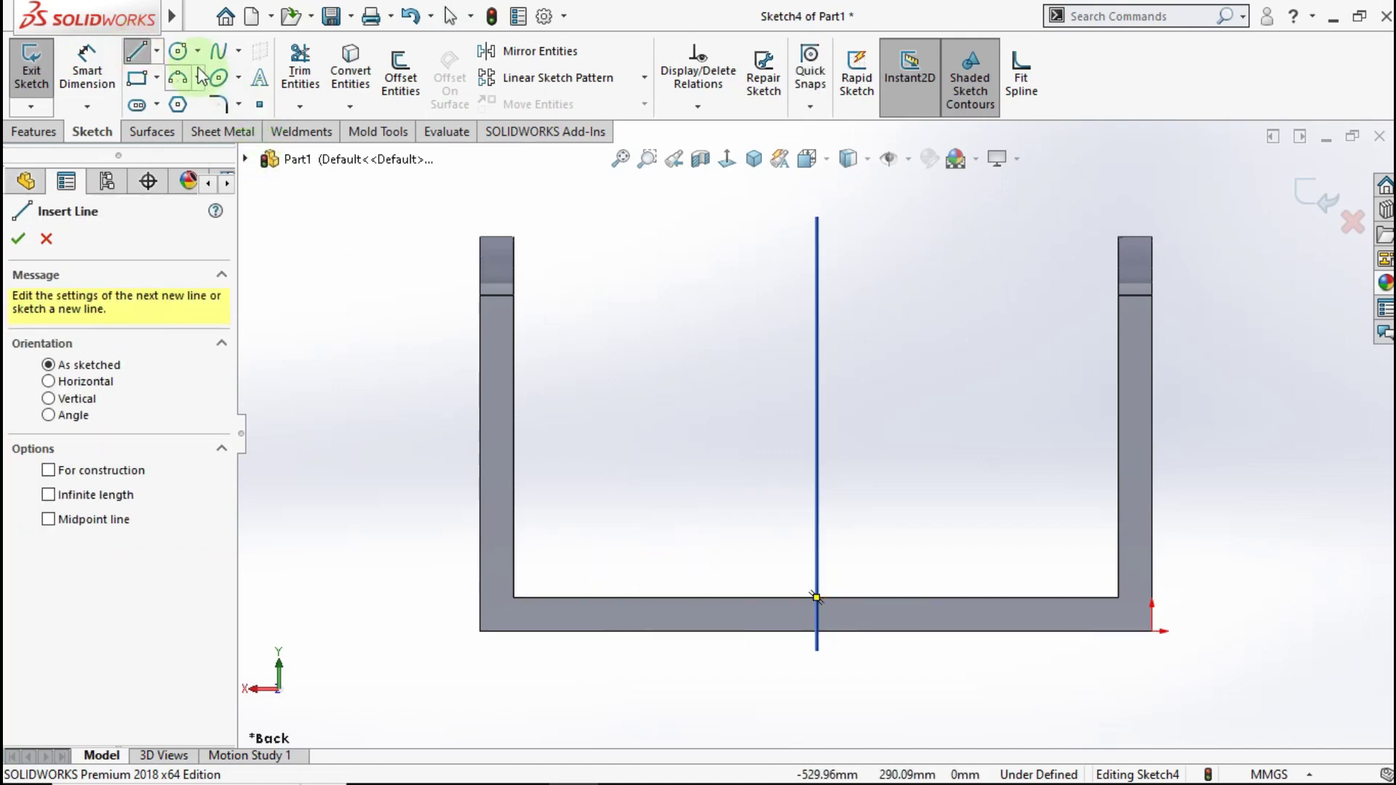
{"action": "left_click", "coordinate": [157, 51]}
{"action": "left_click", "coordinate": [178, 102]}
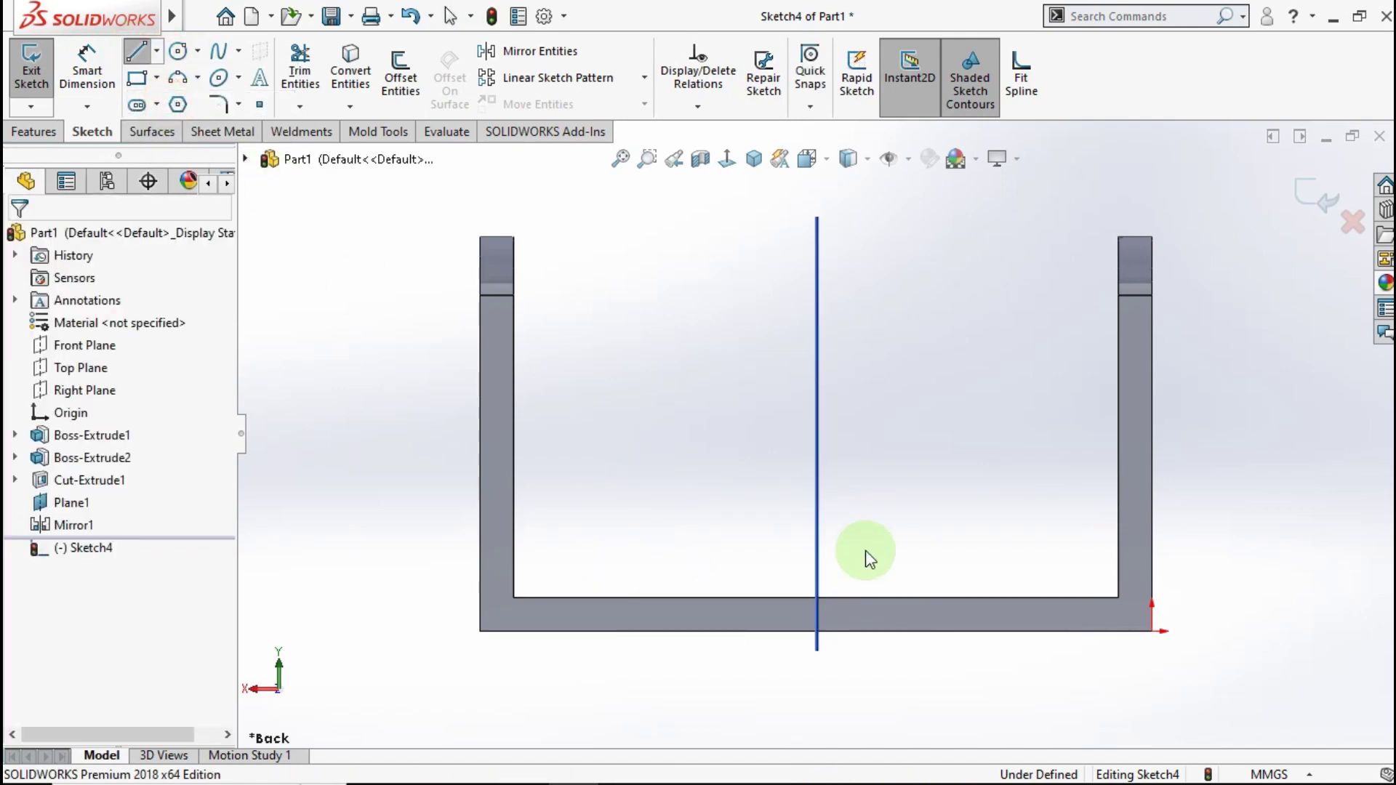
{"action": "left_click", "coordinate": [816, 631]}
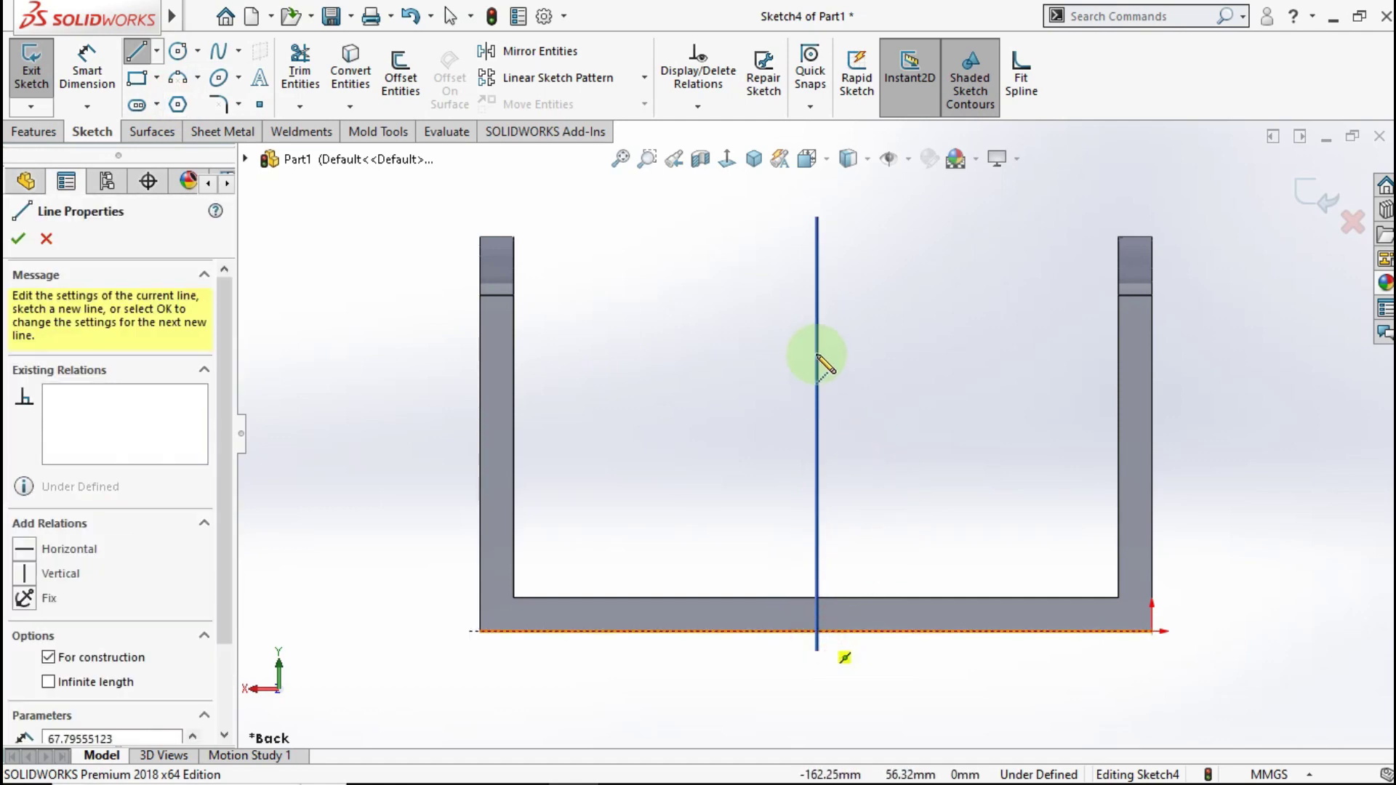
{"action": "double_click", "coordinate": [817, 191]}
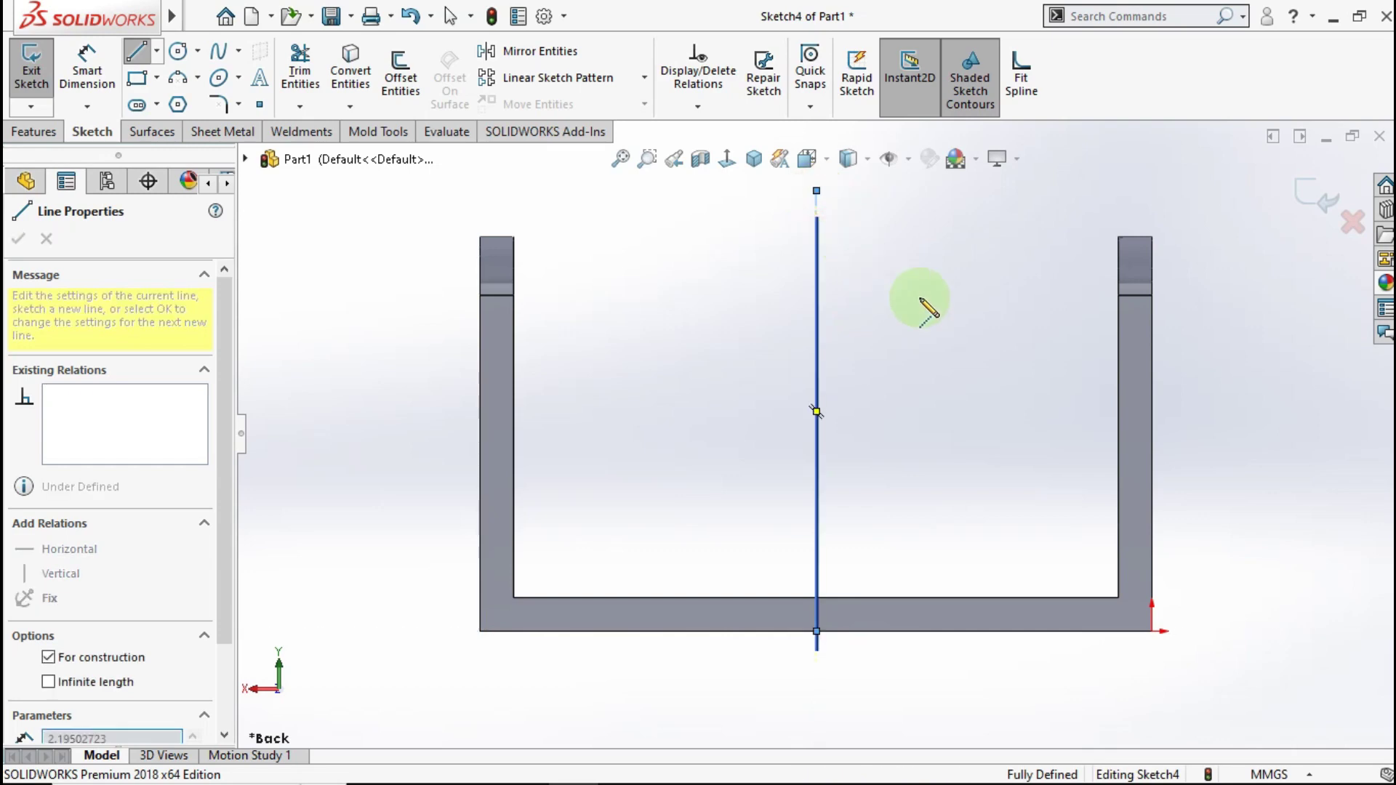
- Dimension the vertical centerline's length to 200 mm
{"action": "left_click", "coordinate": [91, 77]}
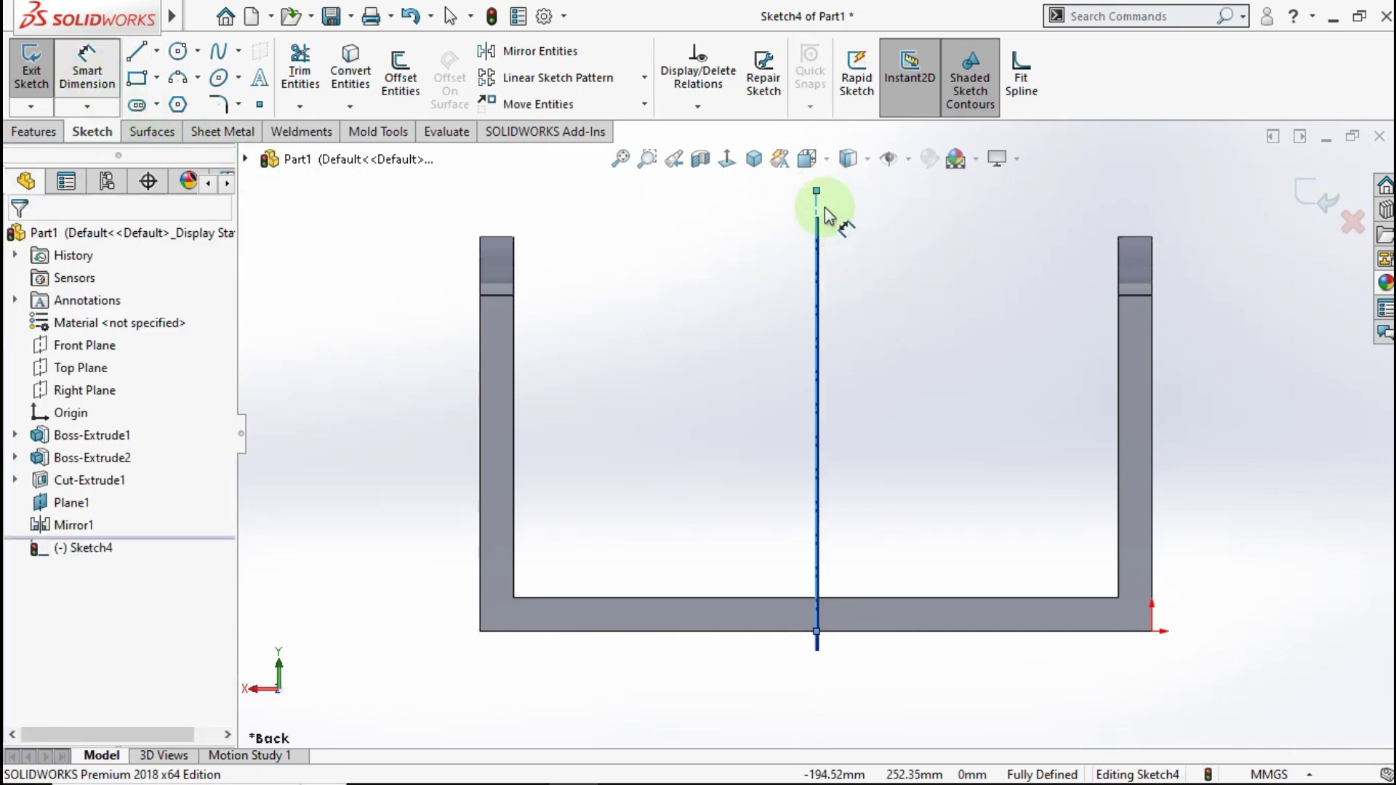
{"action": "left_click", "coordinate": [814, 209]}
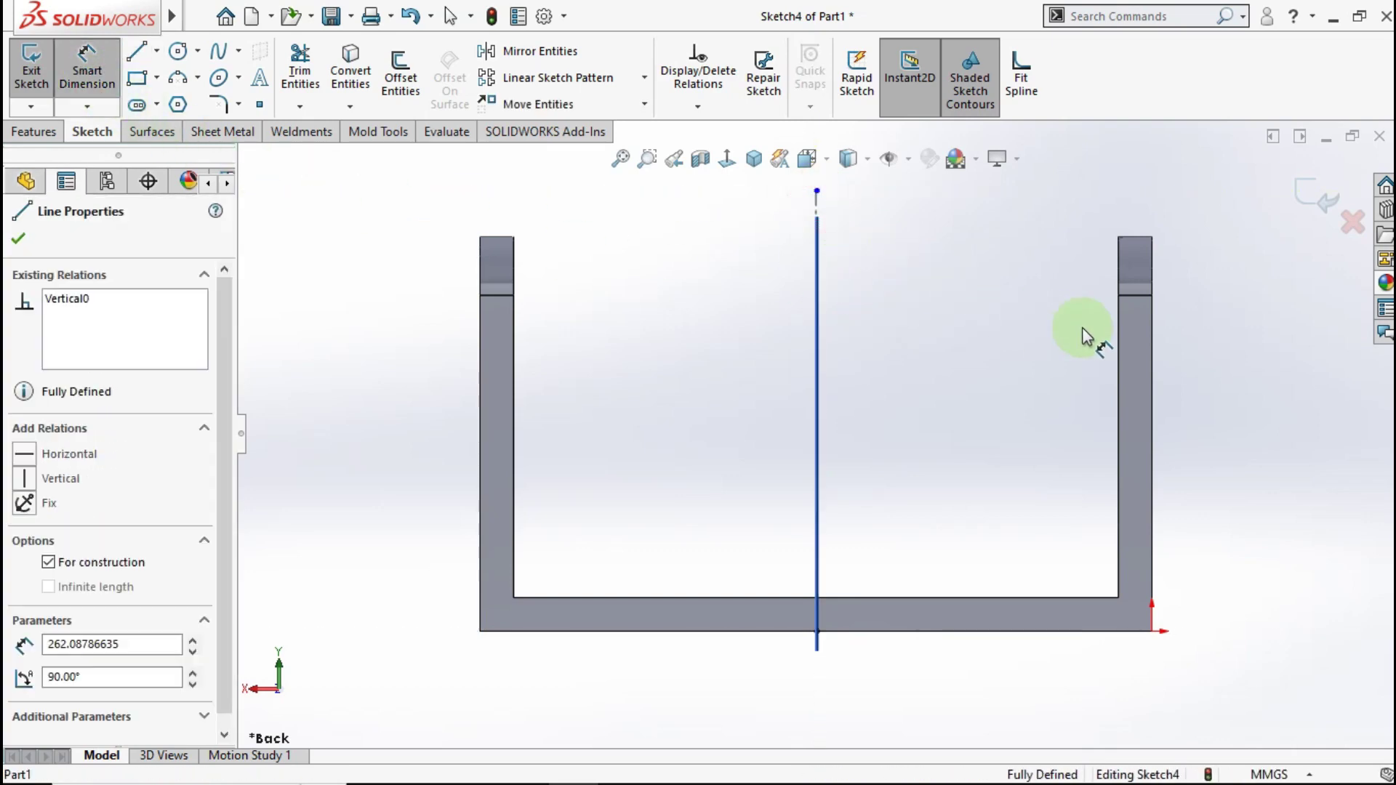
{"action": "left_click", "coordinate": [1253, 404]}
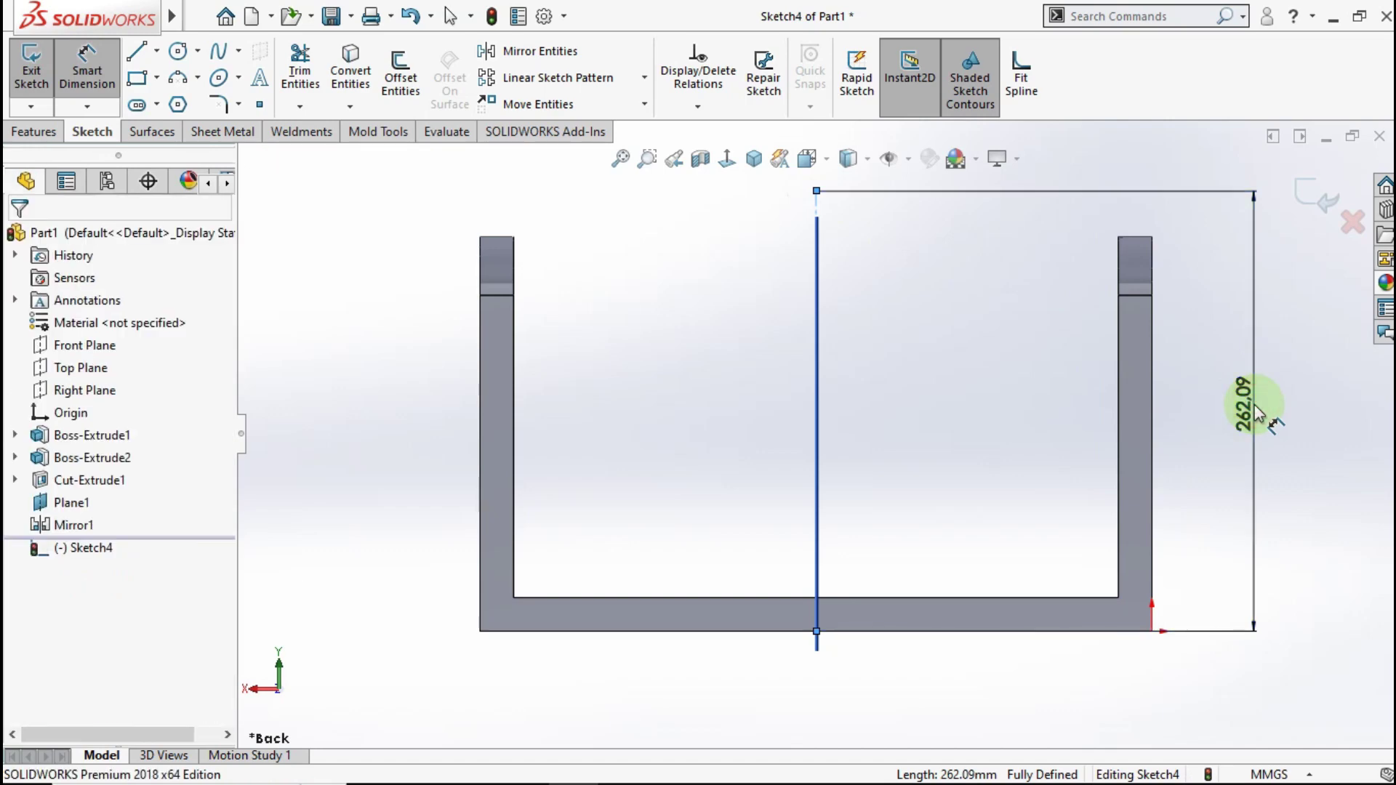
{"action": "type", "text": "200"}
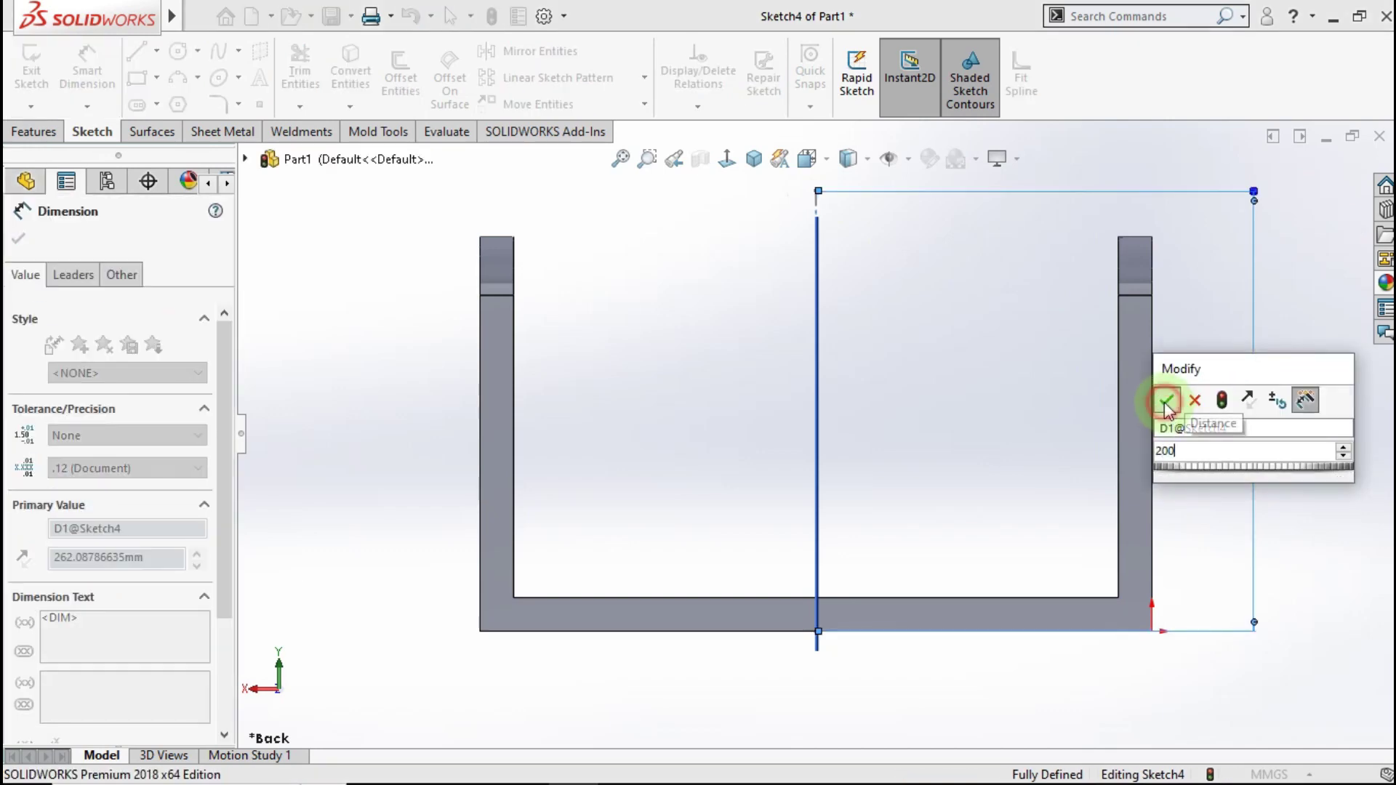
{"action": "left_click", "coordinate": [1165, 401]}
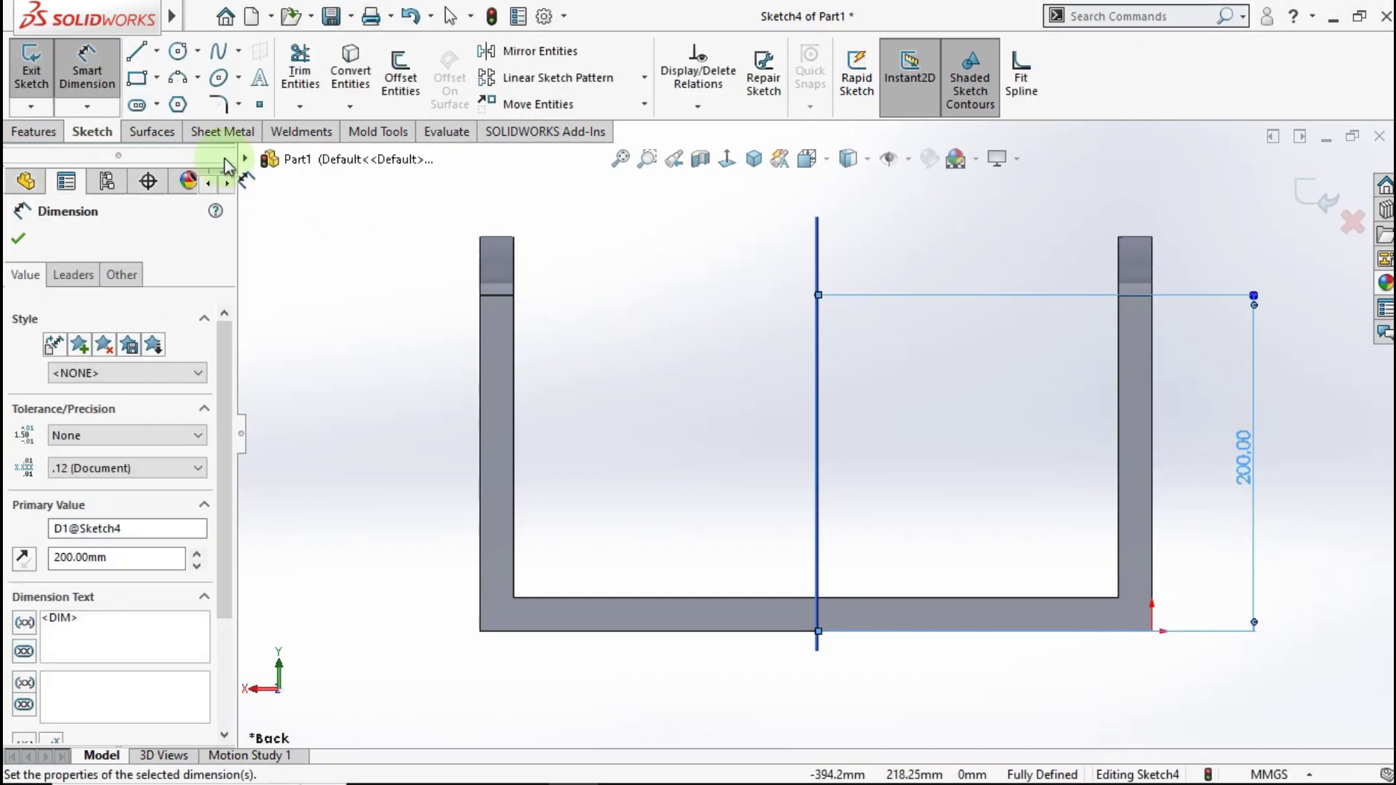
- Sketch a circle centred on the centerline's upper endpoint and dimension its diameter to 70 mm
{"action": "left_click", "coordinate": [178, 52]}
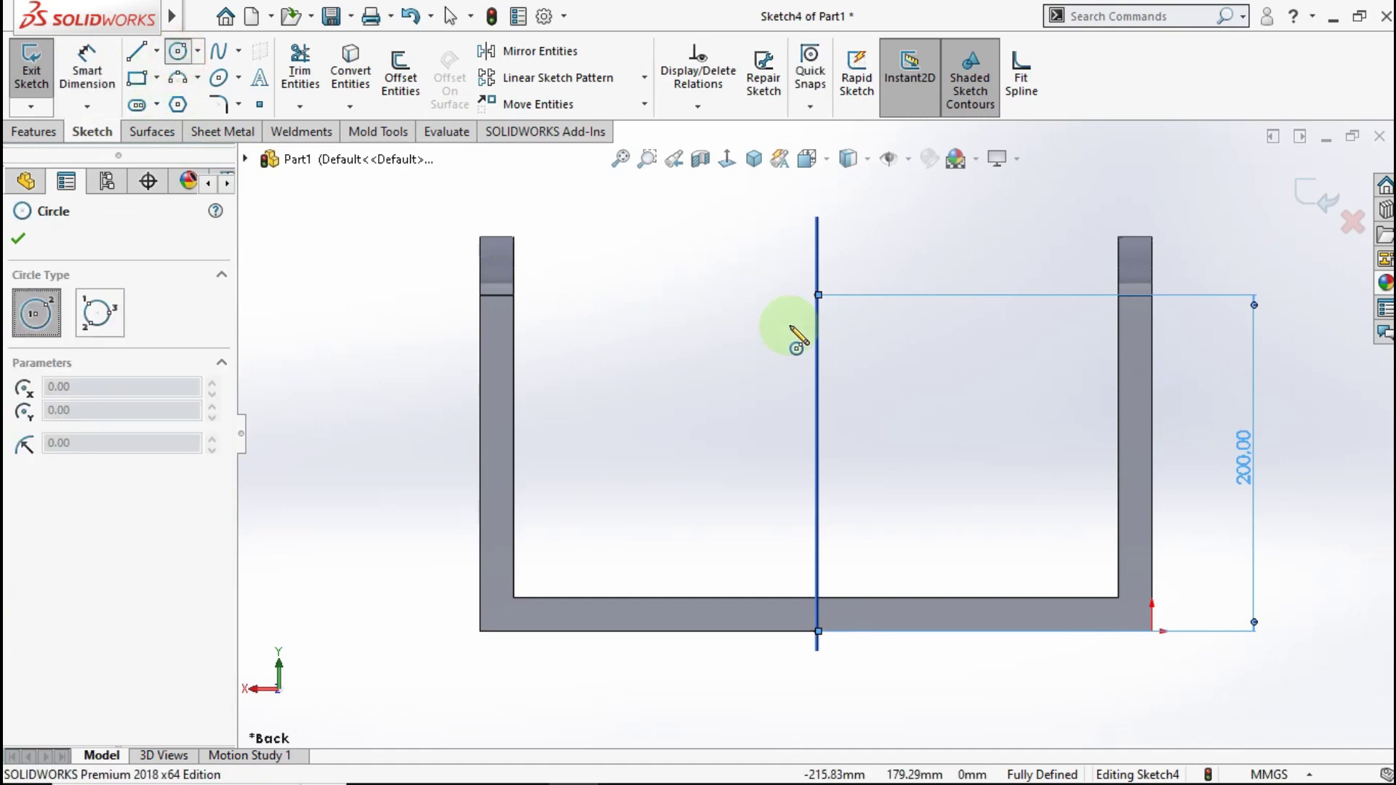
{"action": "left_click_drag", "start_coordinate": [815, 294], "coordinate": [923, 241]}
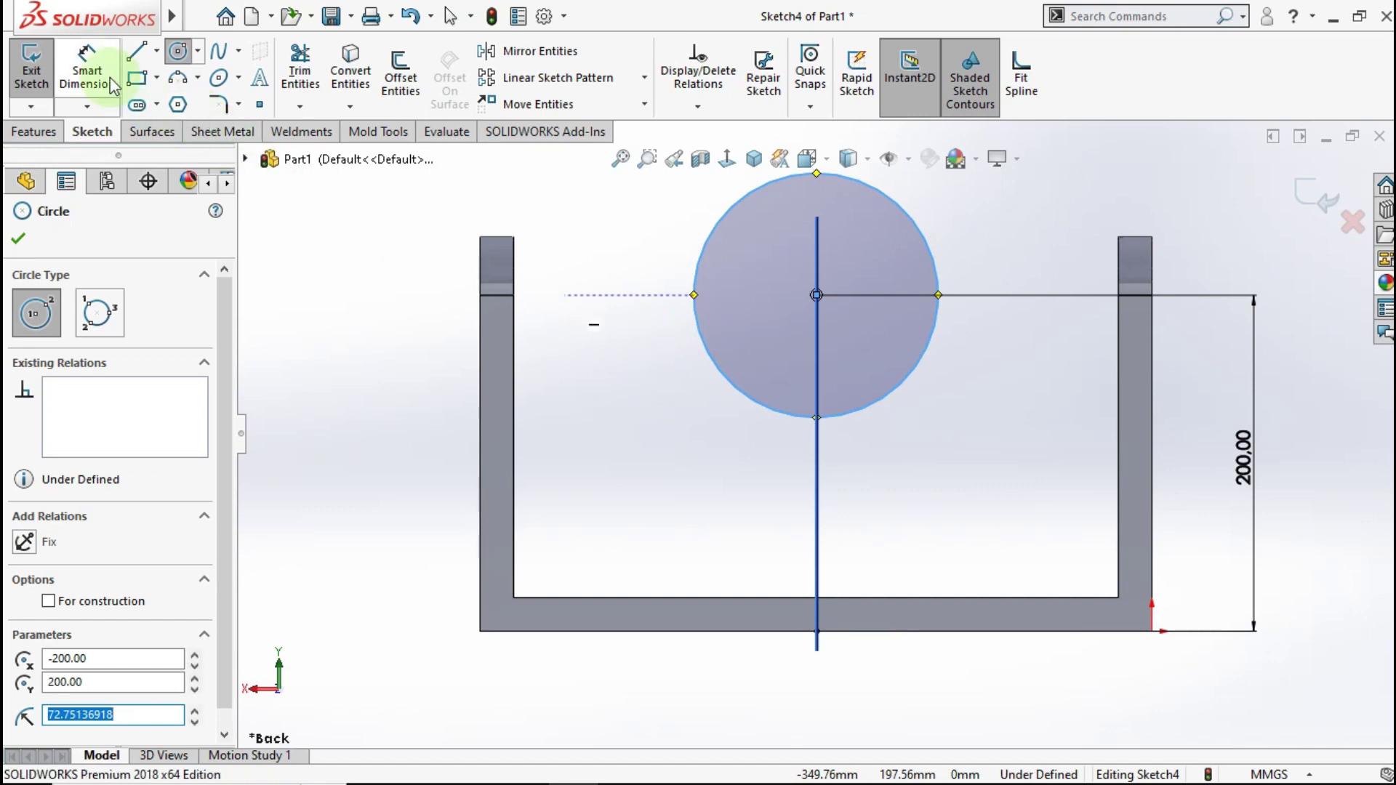
{"action": "left_click", "coordinate": [87, 65]}
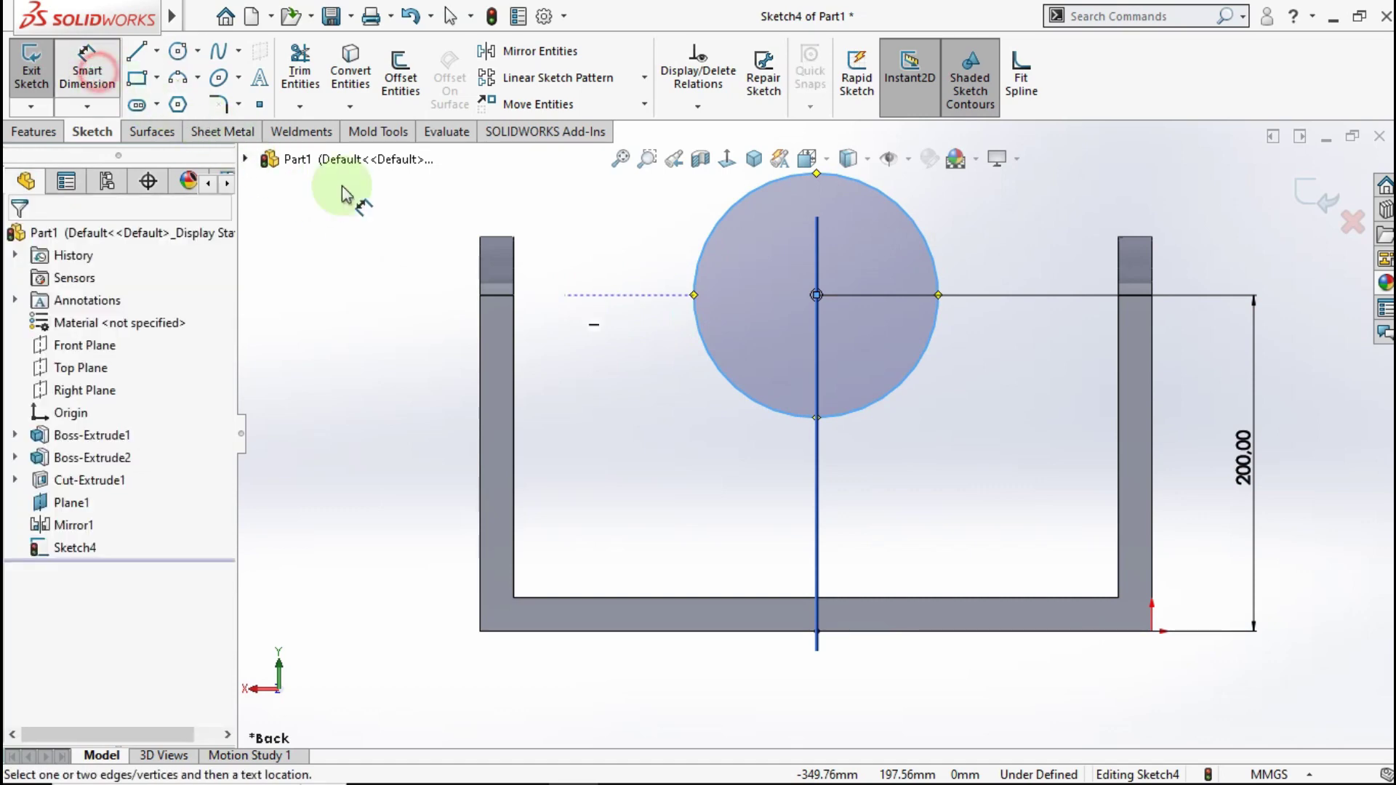
{"action": "left_click", "coordinate": [921, 234]}
{"action": "key", "text": "z"}
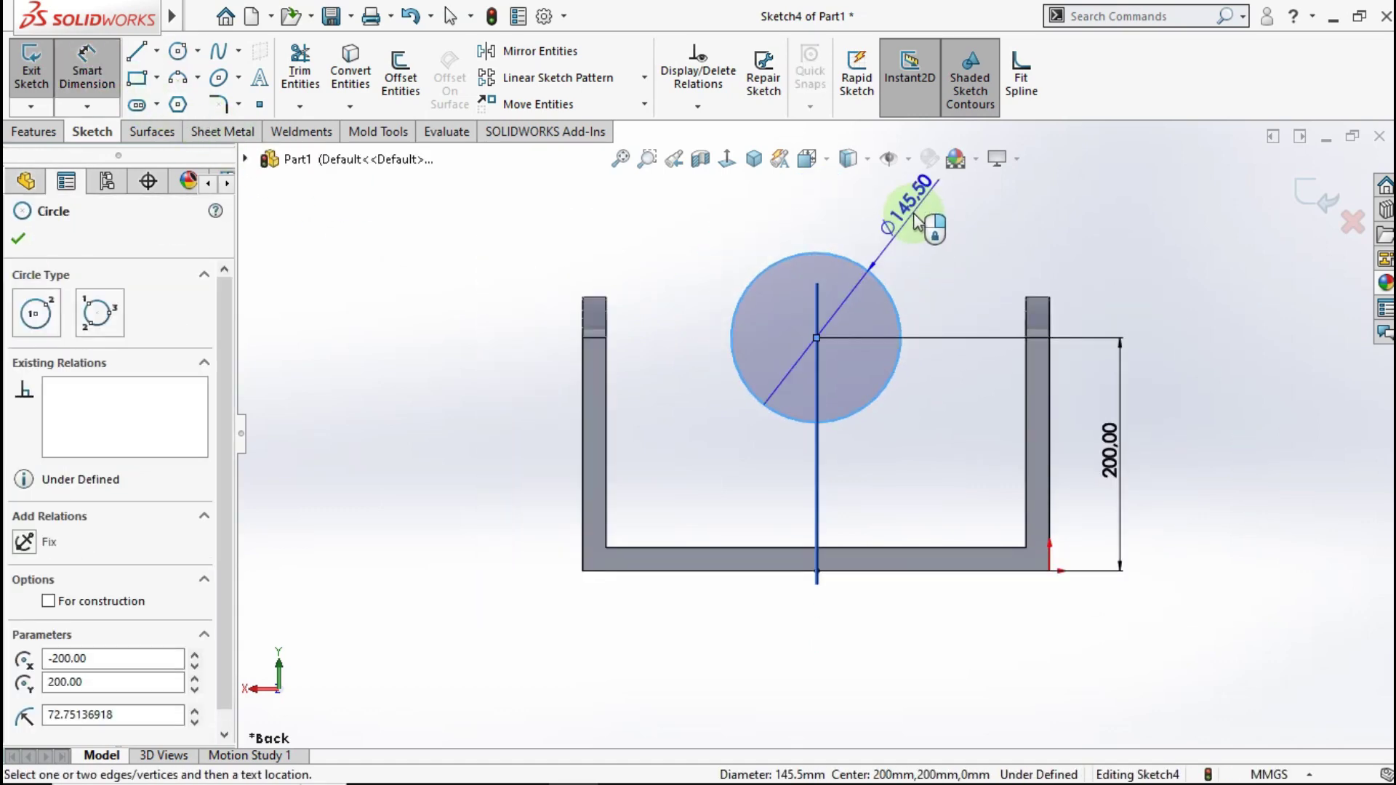
{"action": "left_click", "coordinate": [915, 222]}
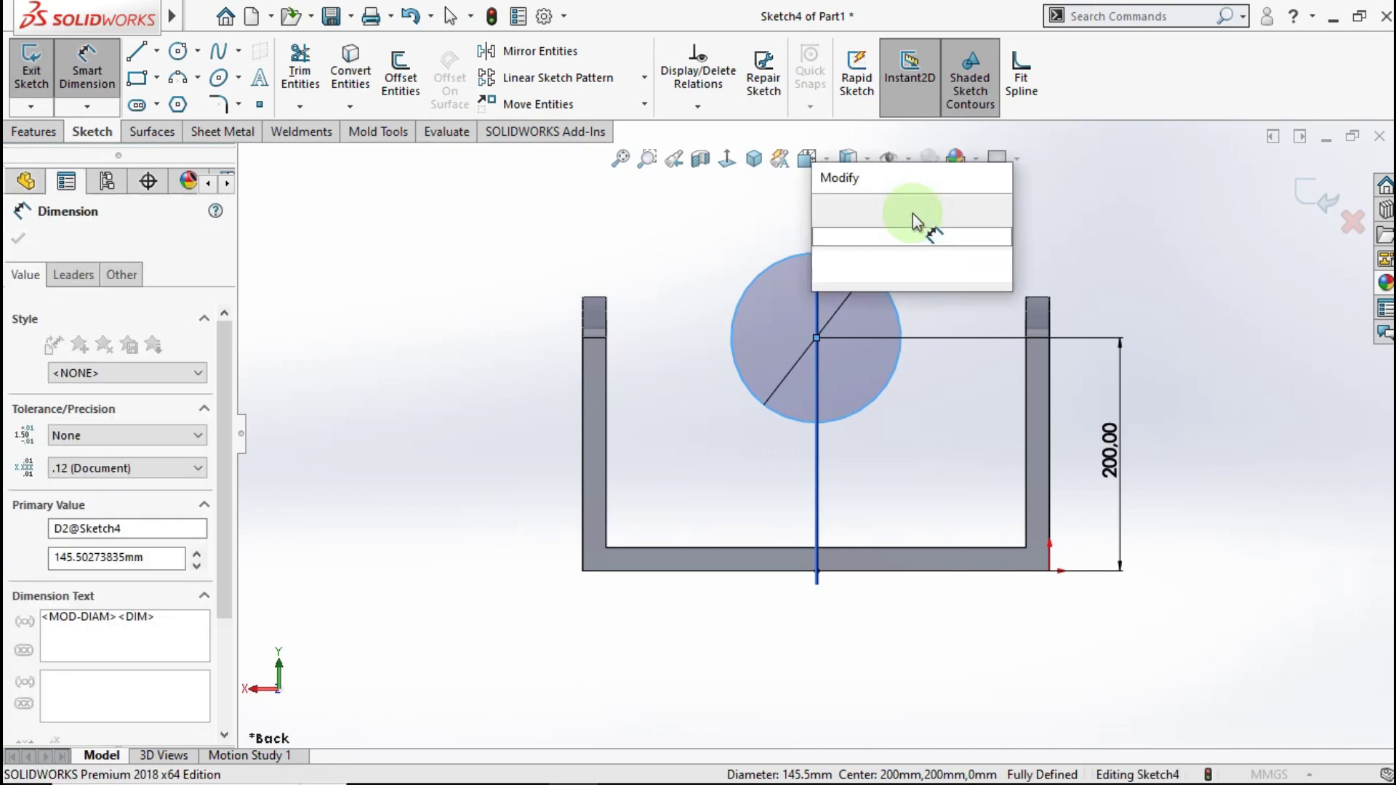
{"action": "type", "text": "70"}
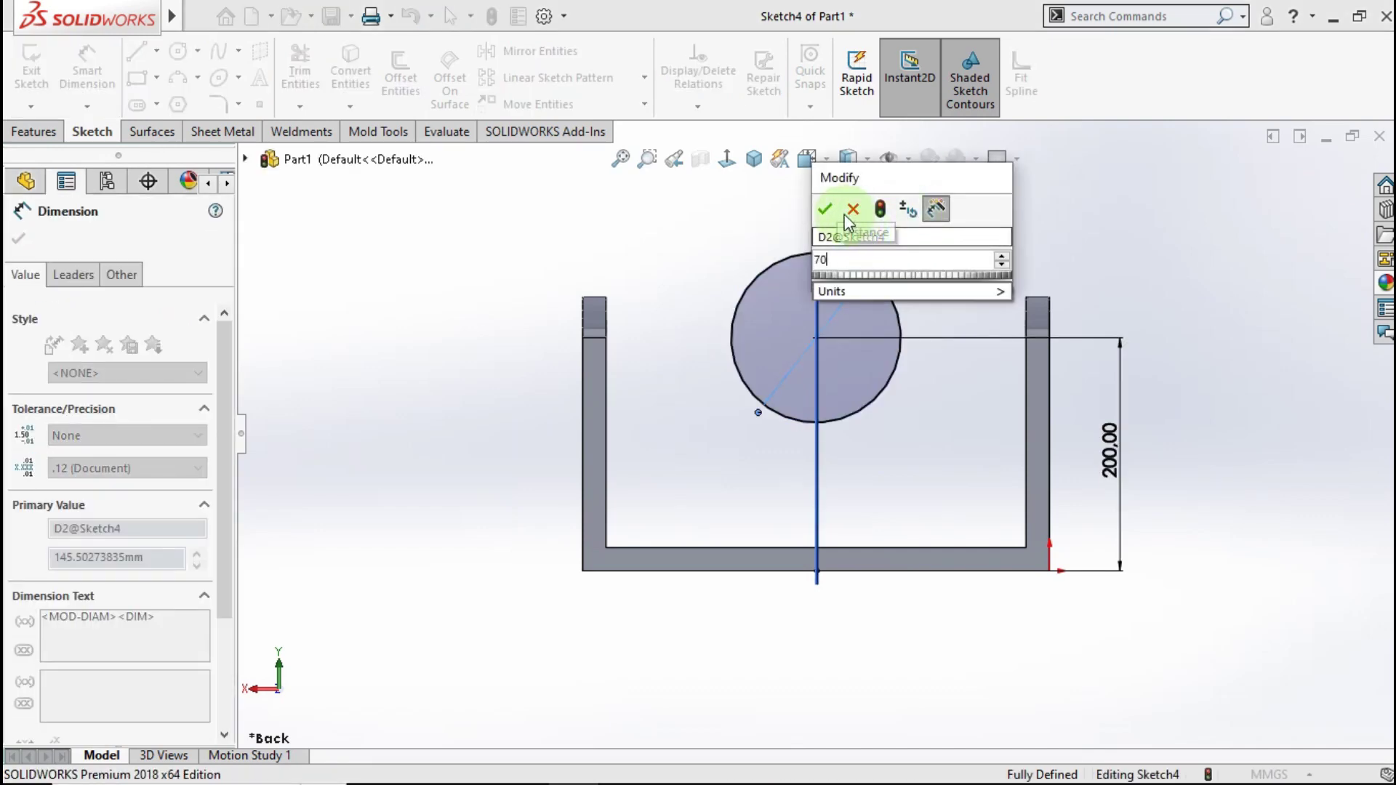
{"action": "left_click", "coordinate": [825, 209]}
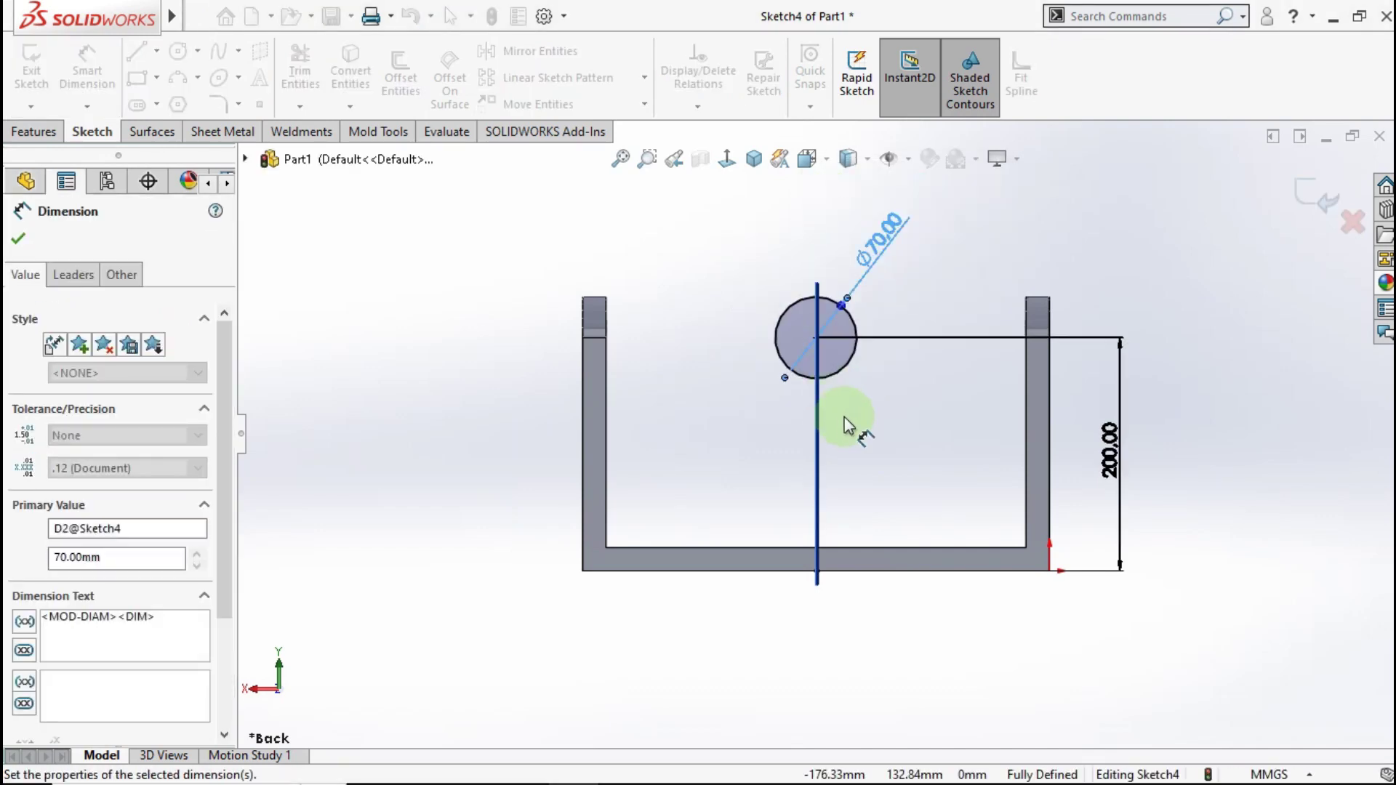
- Sketch a line chain from the circle's left side down to the base, around the base's 20 mm thick outline, and back up to the circle's right side
{"action": "scroll", "coordinate": [846, 425], "scroll_direction": "down", "scroll_amount": 2}
{"action": "left_click", "coordinate": [149, 53]}
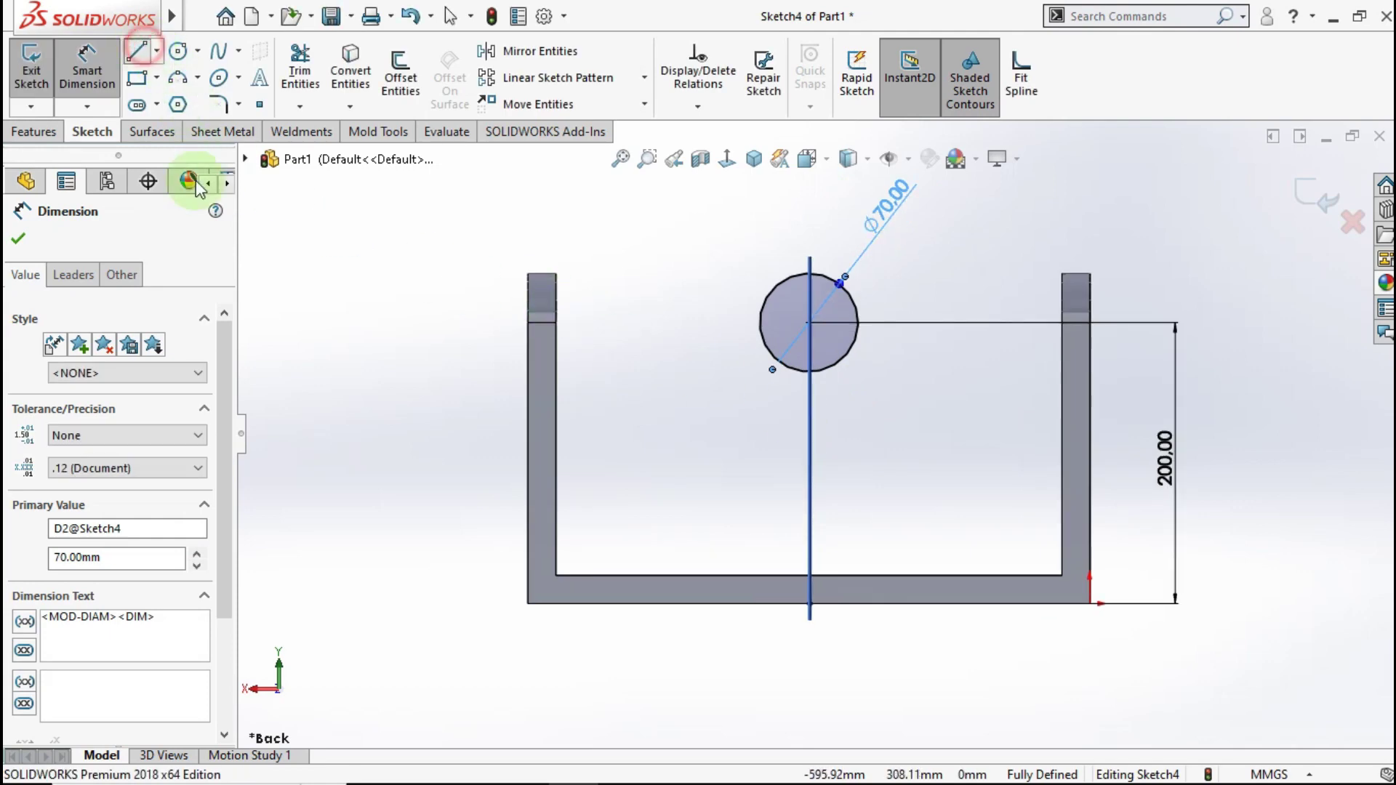
{"action": "left_click", "coordinate": [760, 322]}
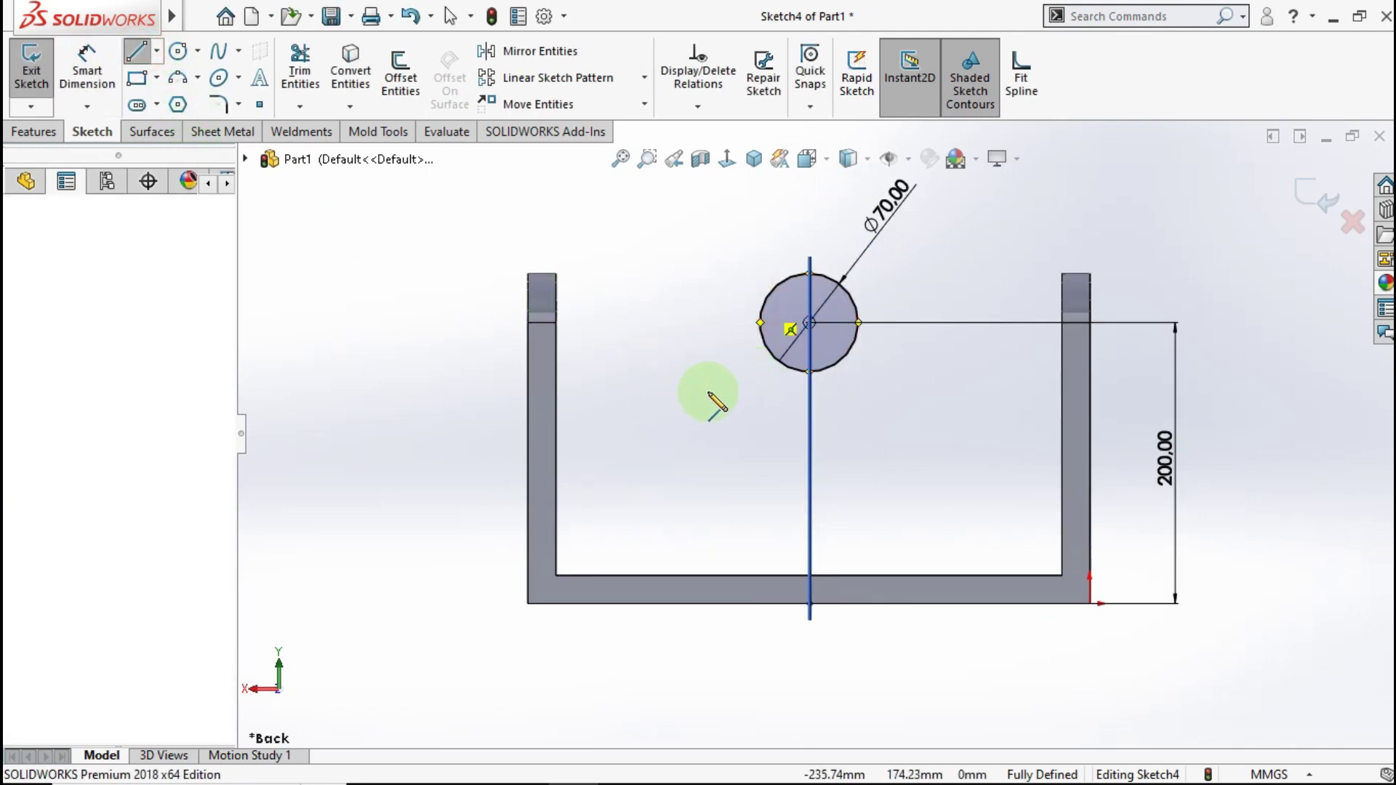
{"action": "left_click", "coordinate": [725, 576]}
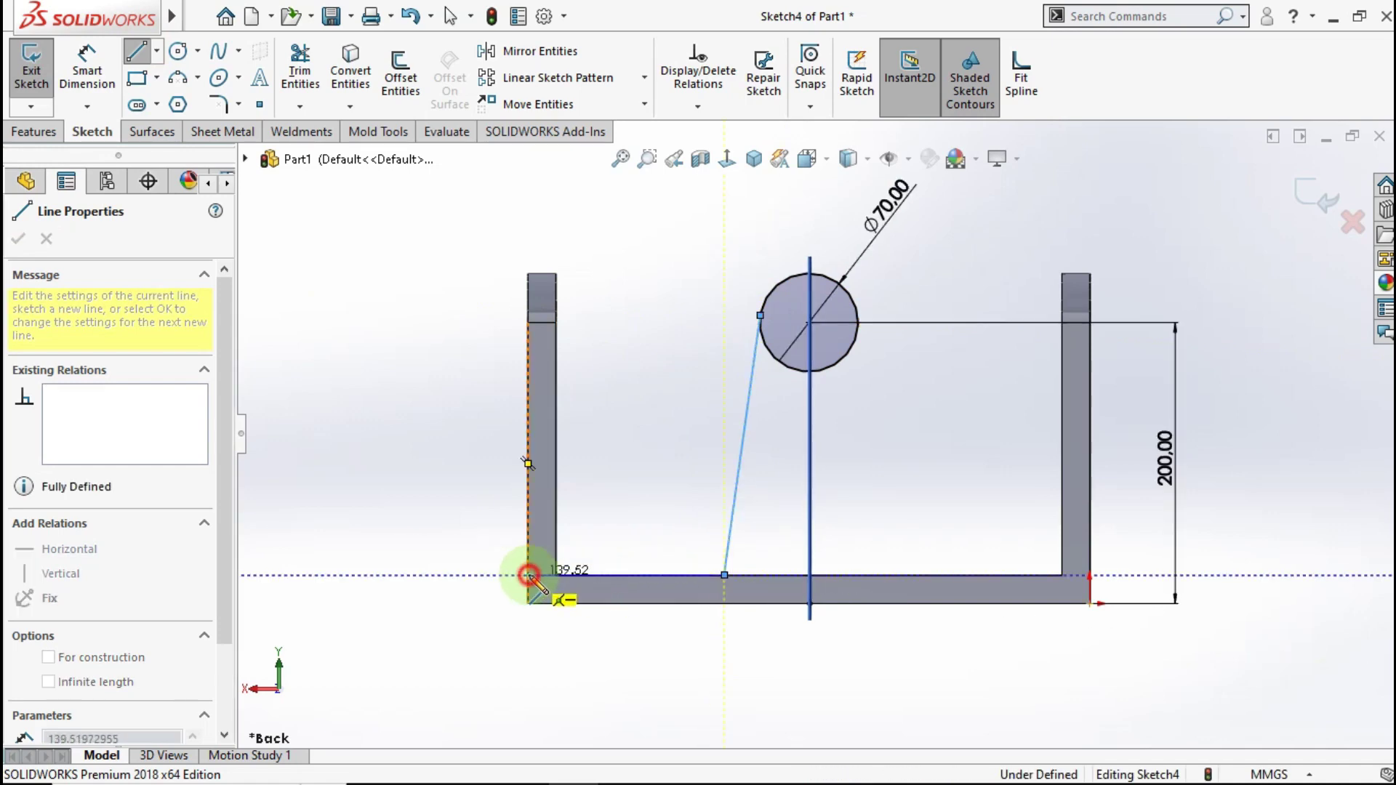
{"action": "left_click", "coordinate": [529, 576]}
{"action": "double_click", "coordinate": [528, 604]}
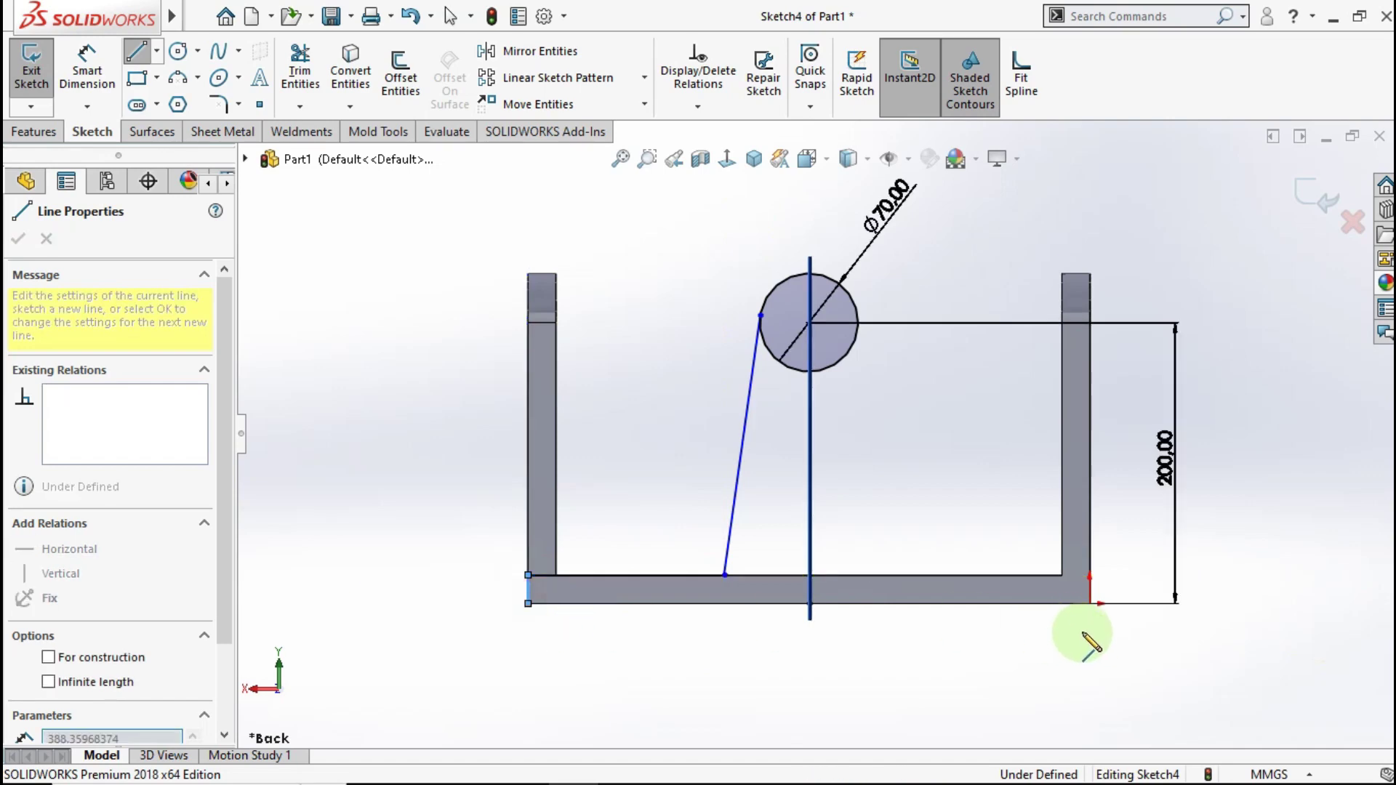
{"action": "left_click", "coordinate": [1090, 603]}
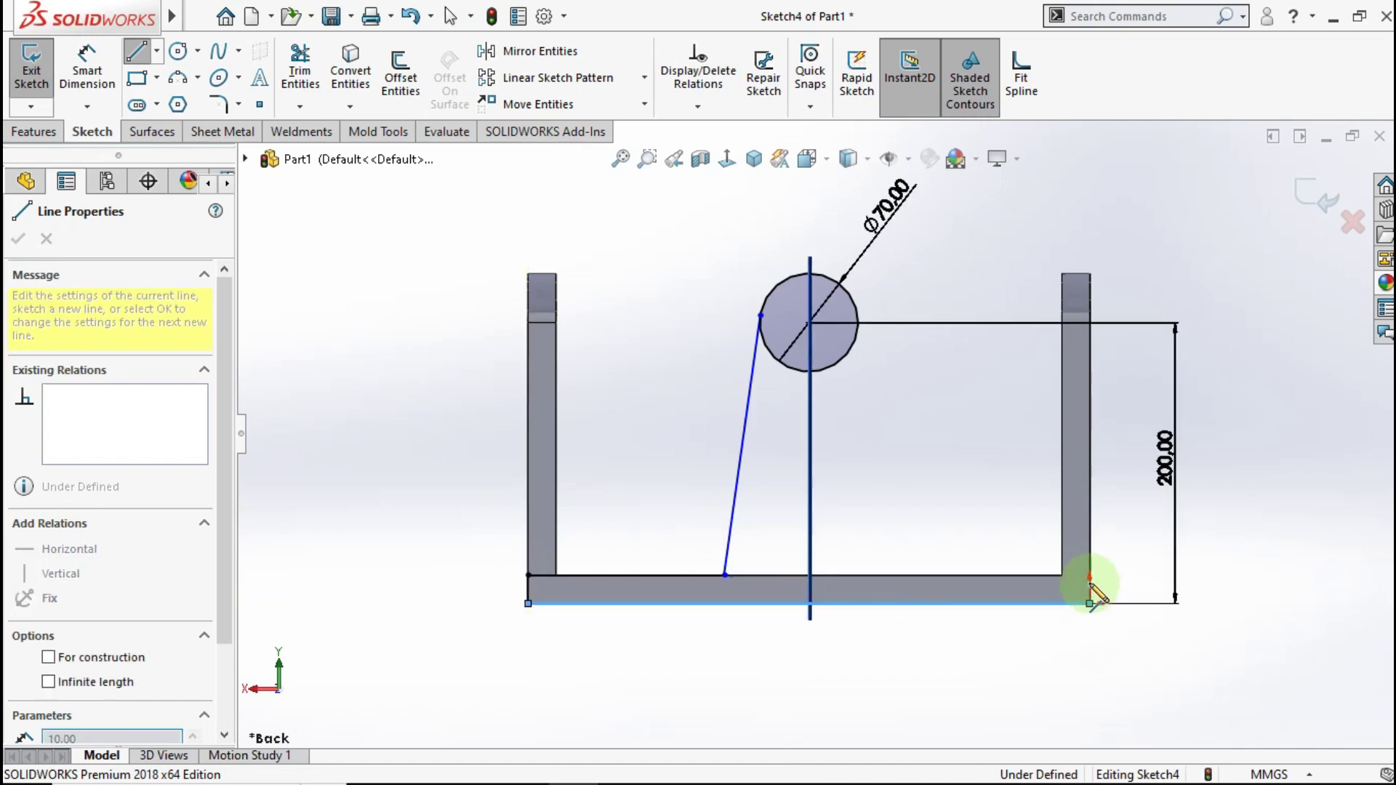
{"action": "left_click", "coordinate": [1088, 576]}
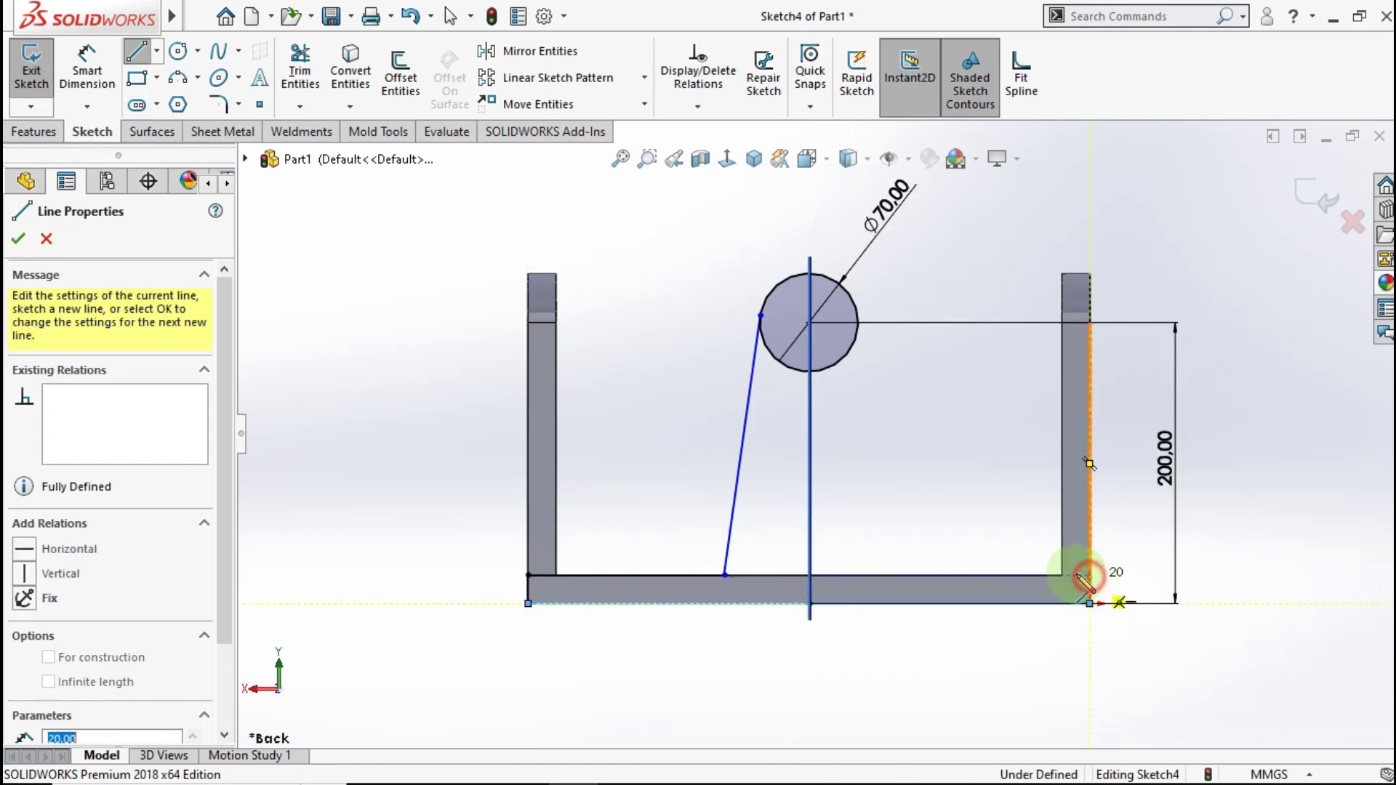
{"action": "left_click", "coordinate": [913, 576]}
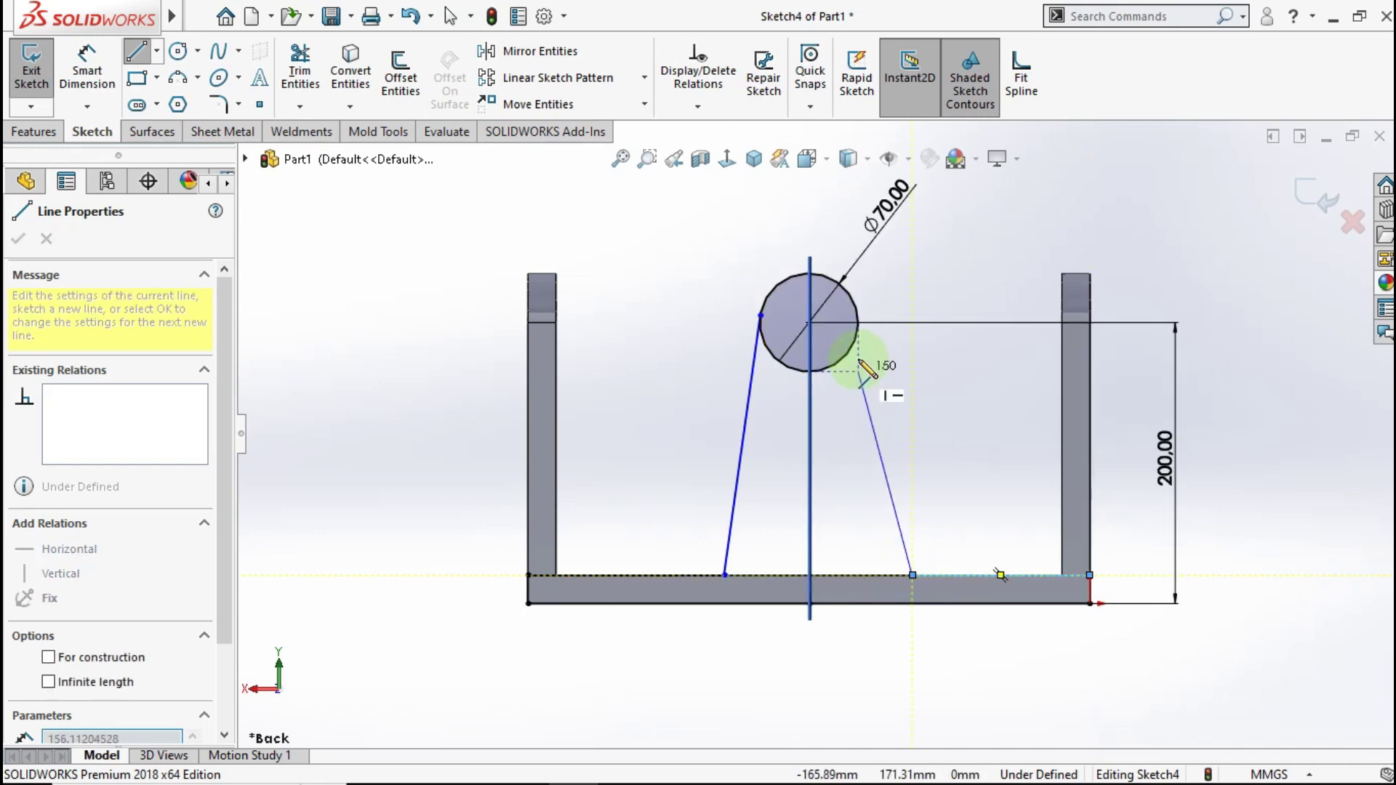
{"action": "left_click", "coordinate": [860, 311]}
{"action": "key", "text": "Escape"}
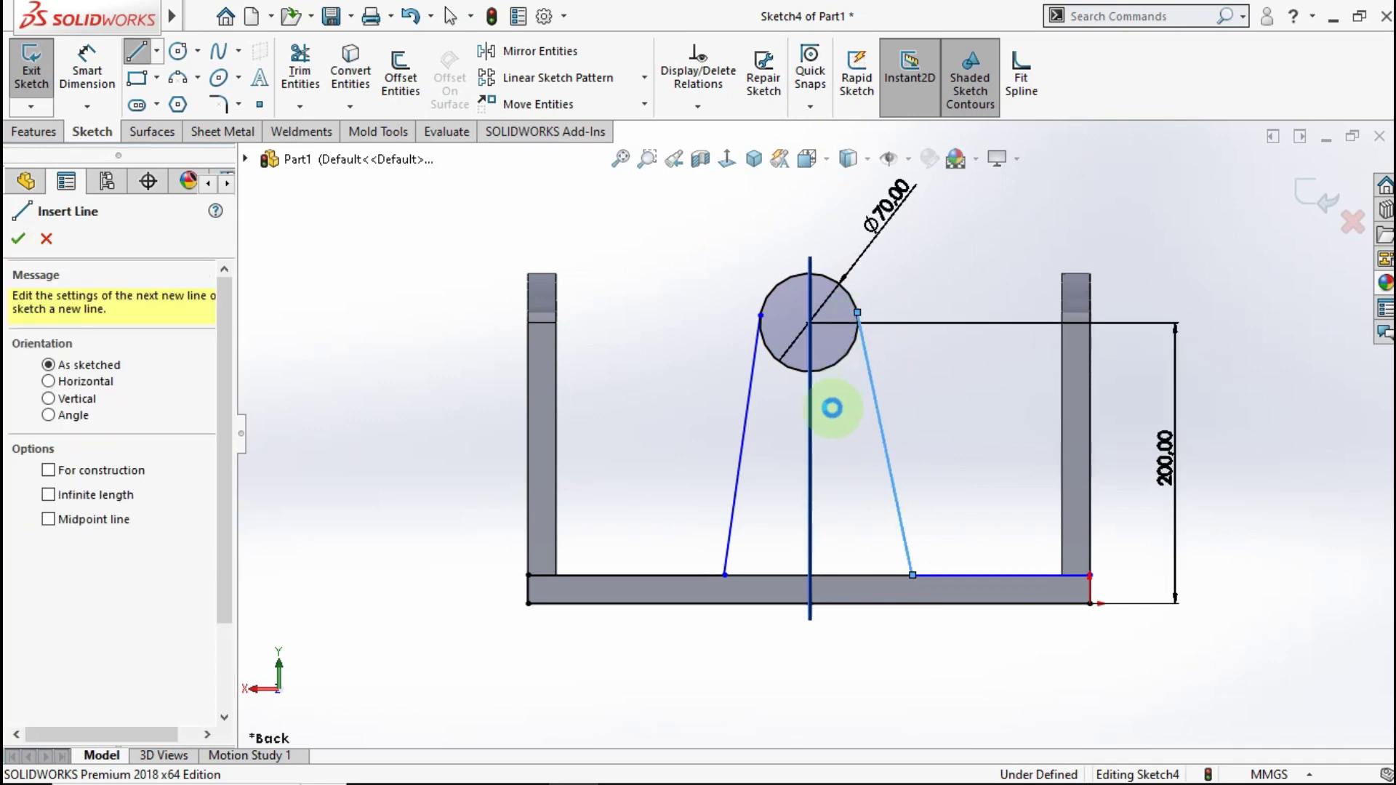
{"action": "key", "text": "Escape"}
- Hide the reference mid plane Plane1 between the two walls
{"action": "middle_click_drag", "start_coordinate": [835, 430], "coordinate": [851, 510]}
{"action": "left_click", "coordinate": [809, 482]}
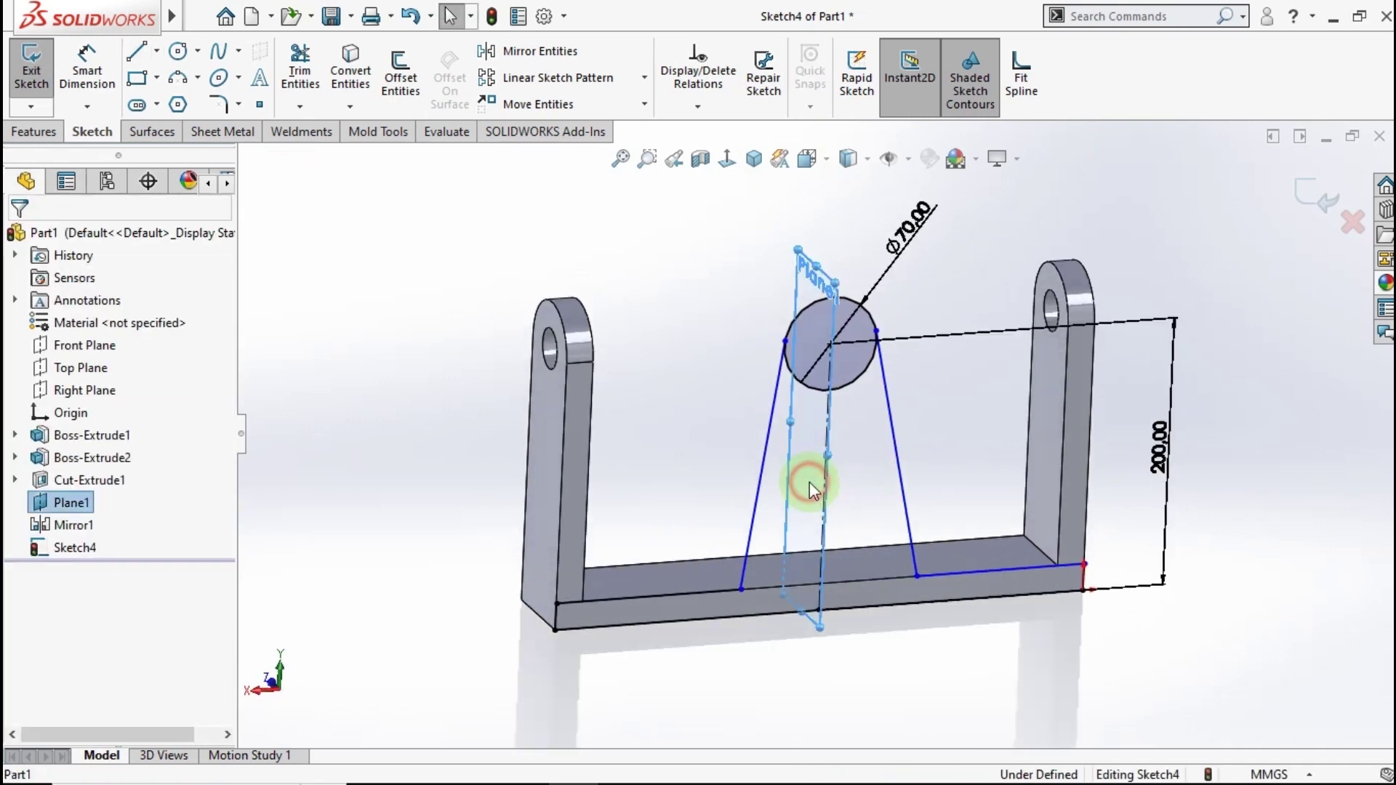
{"action": "right_click", "coordinate": [812, 454]}
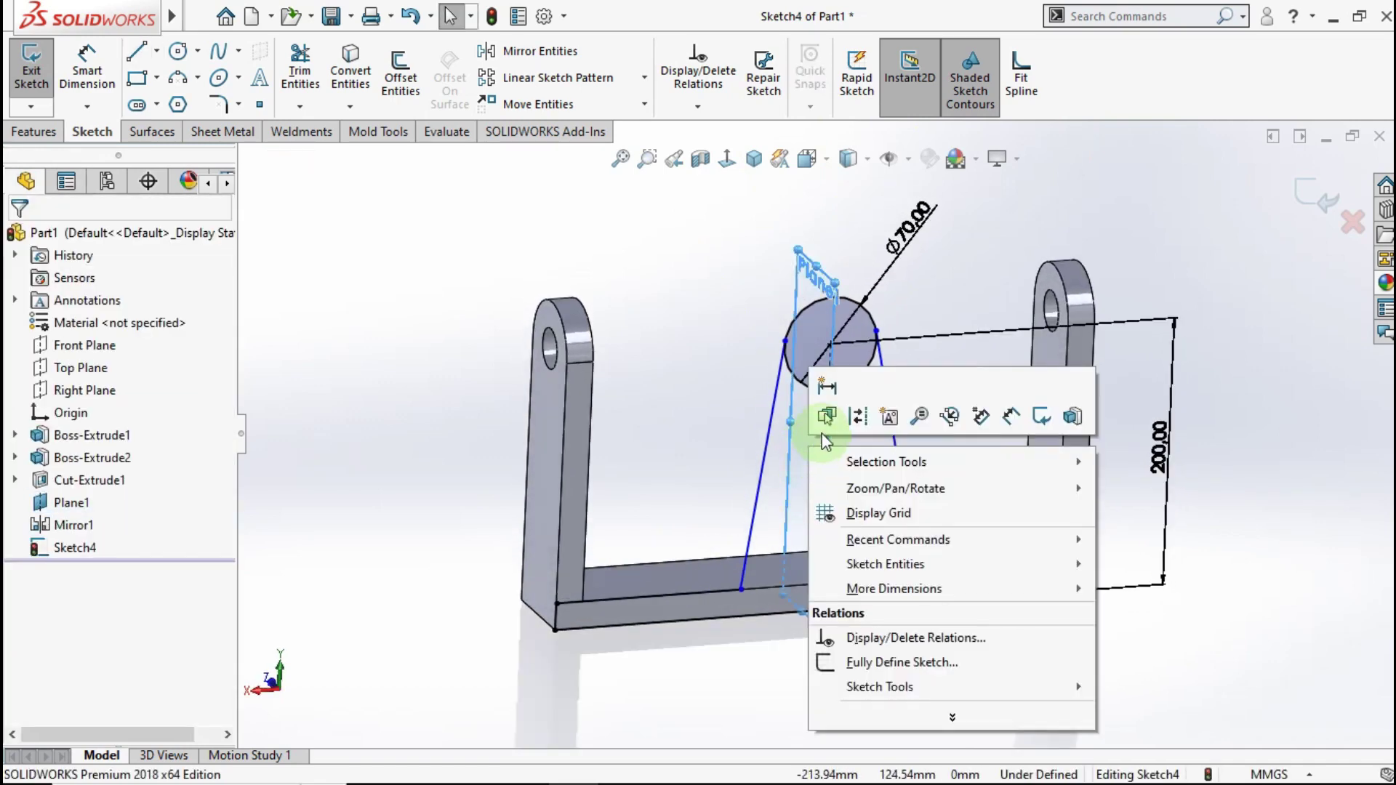
{"action": "left_click", "coordinate": [763, 387]}
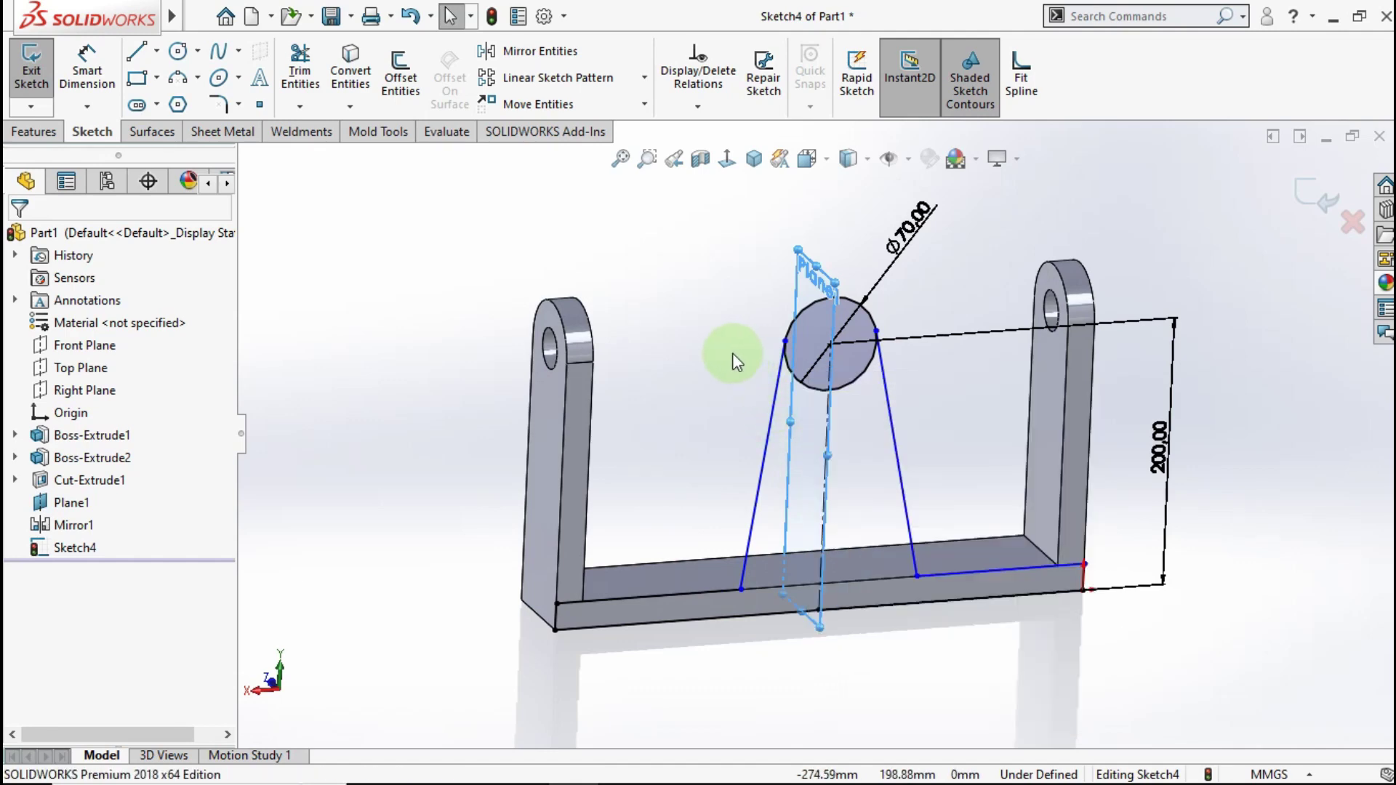
{"action": "left_click", "coordinate": [55, 500]}
{"action": "right_click", "coordinate": [55, 501]}
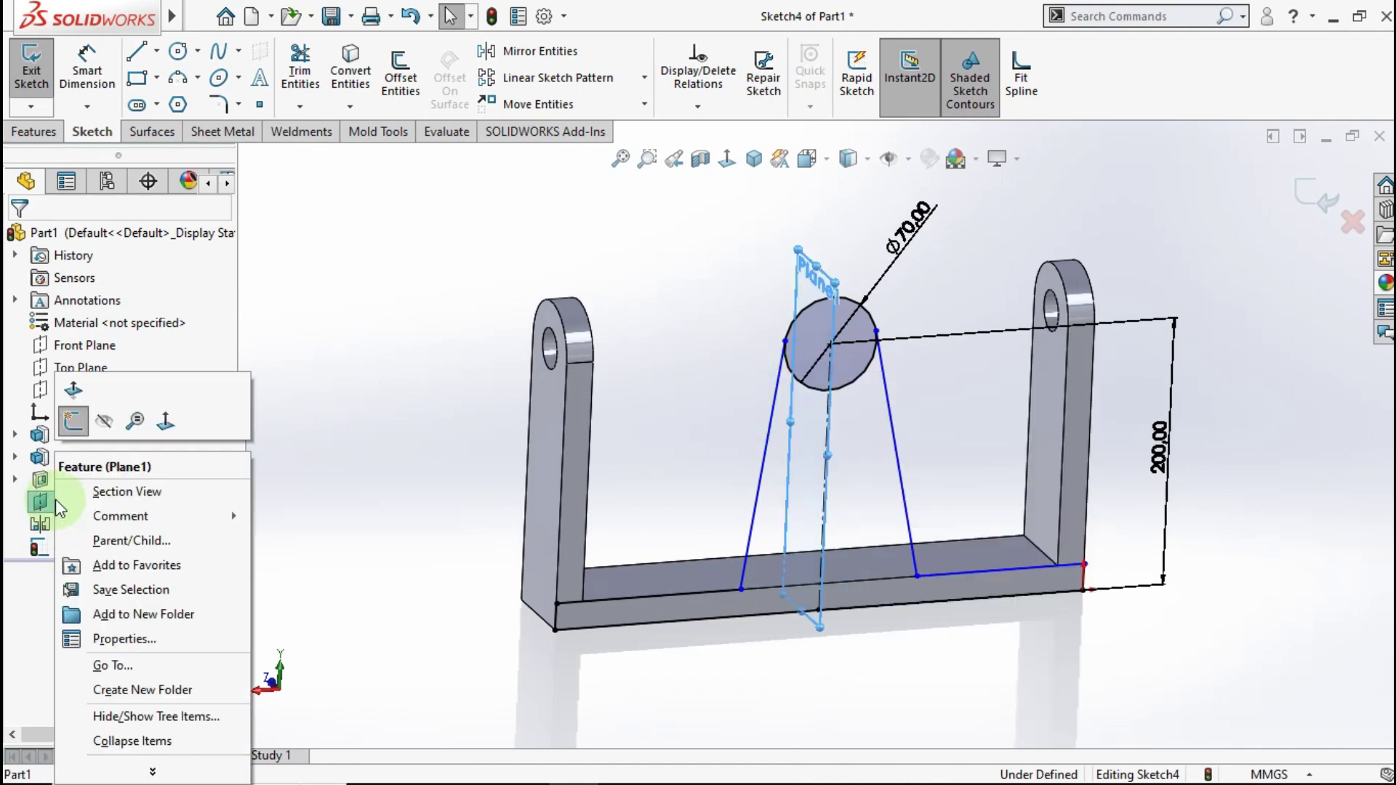
{"action": "left_click", "coordinate": [106, 422]}
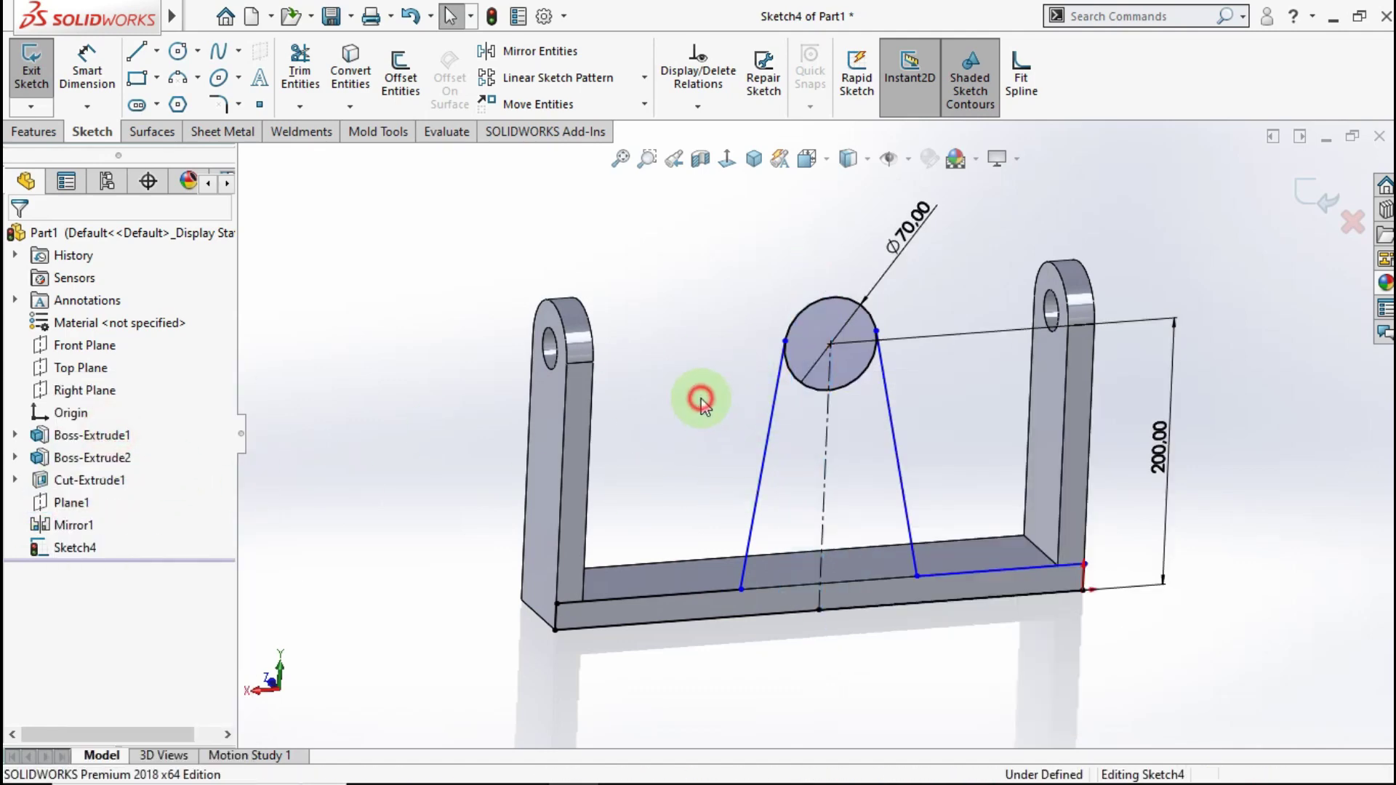
- Make the lower endpoints of the two slanted lines symmetric about the vertical centerline
{"action": "scroll", "coordinate": [858, 438], "scroll_direction": "down", "scroll_amount": 2}
{"action": "middle_click_drag", "start_coordinate": [858, 437], "coordinate": [901, 517]}
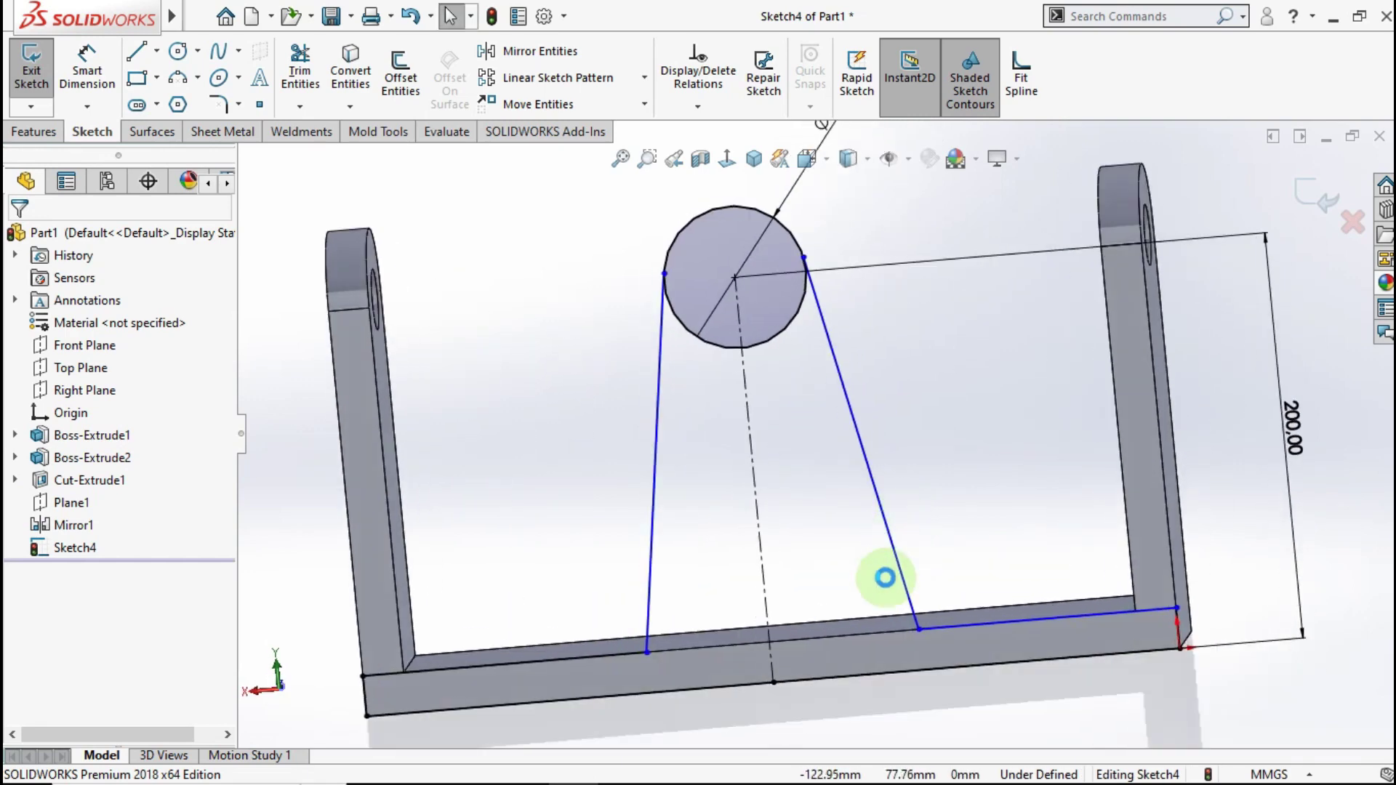
{"action": "left_click", "coordinate": [917, 630]}
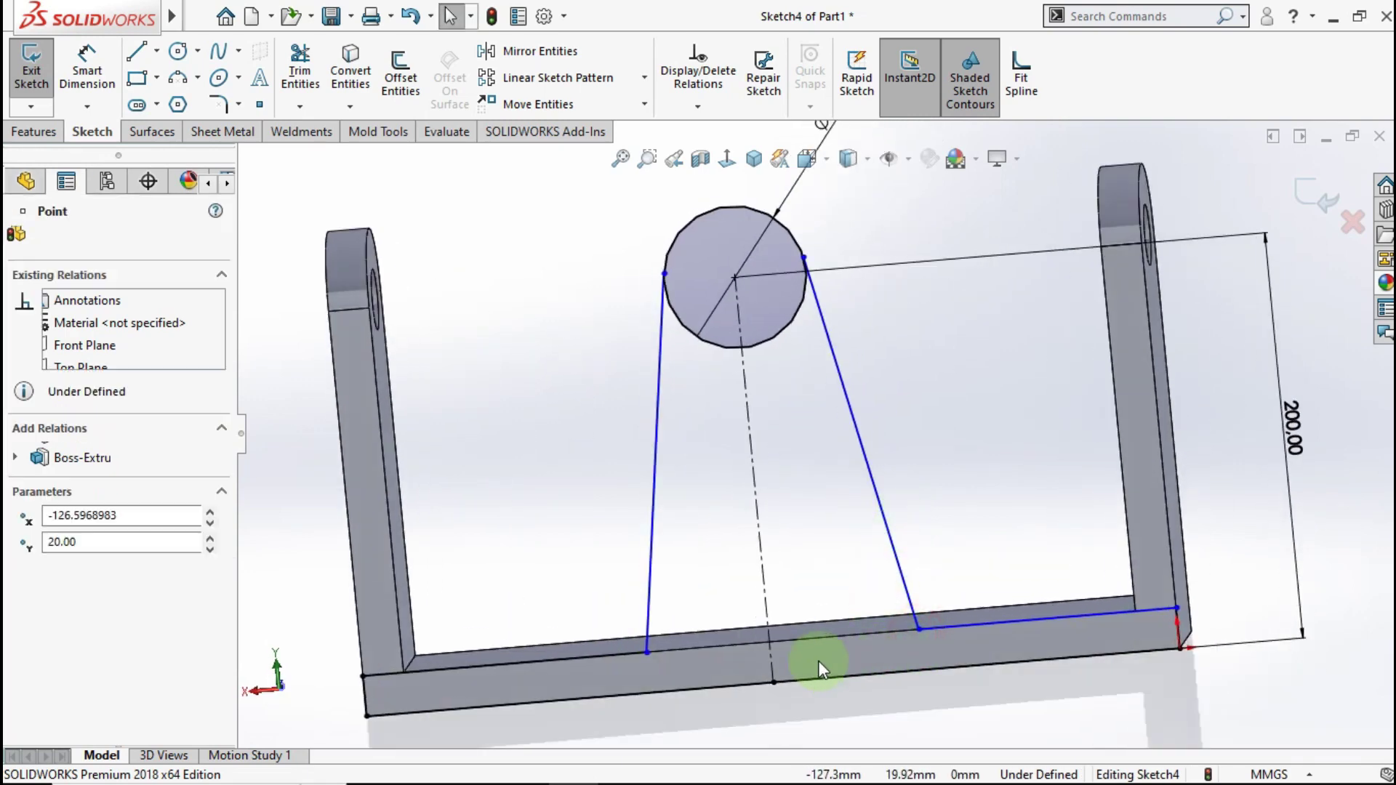
{"action": "left_click", "coordinate": [647, 651], "text": "ctrl"}
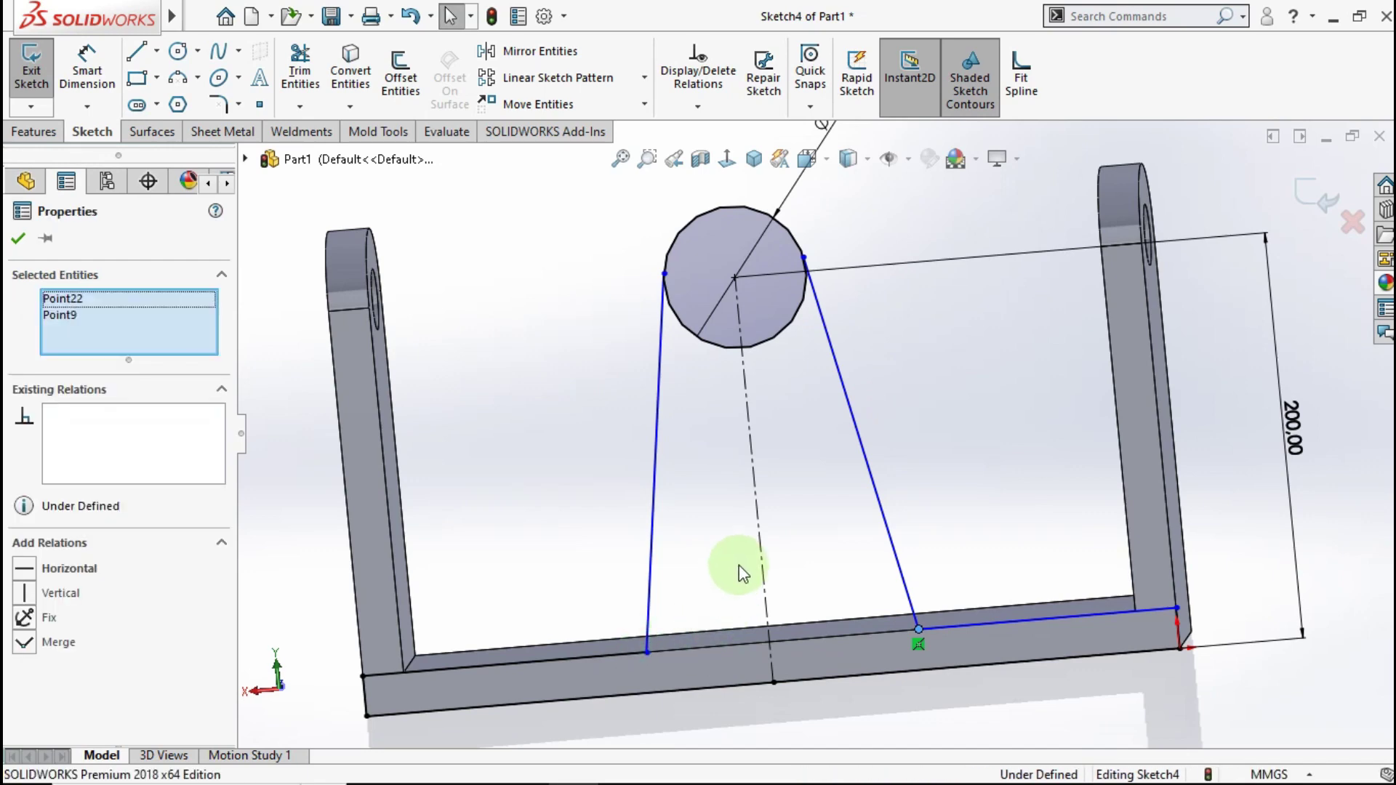
{"action": "left_click", "coordinate": [757, 513], "text": "ctrl"}
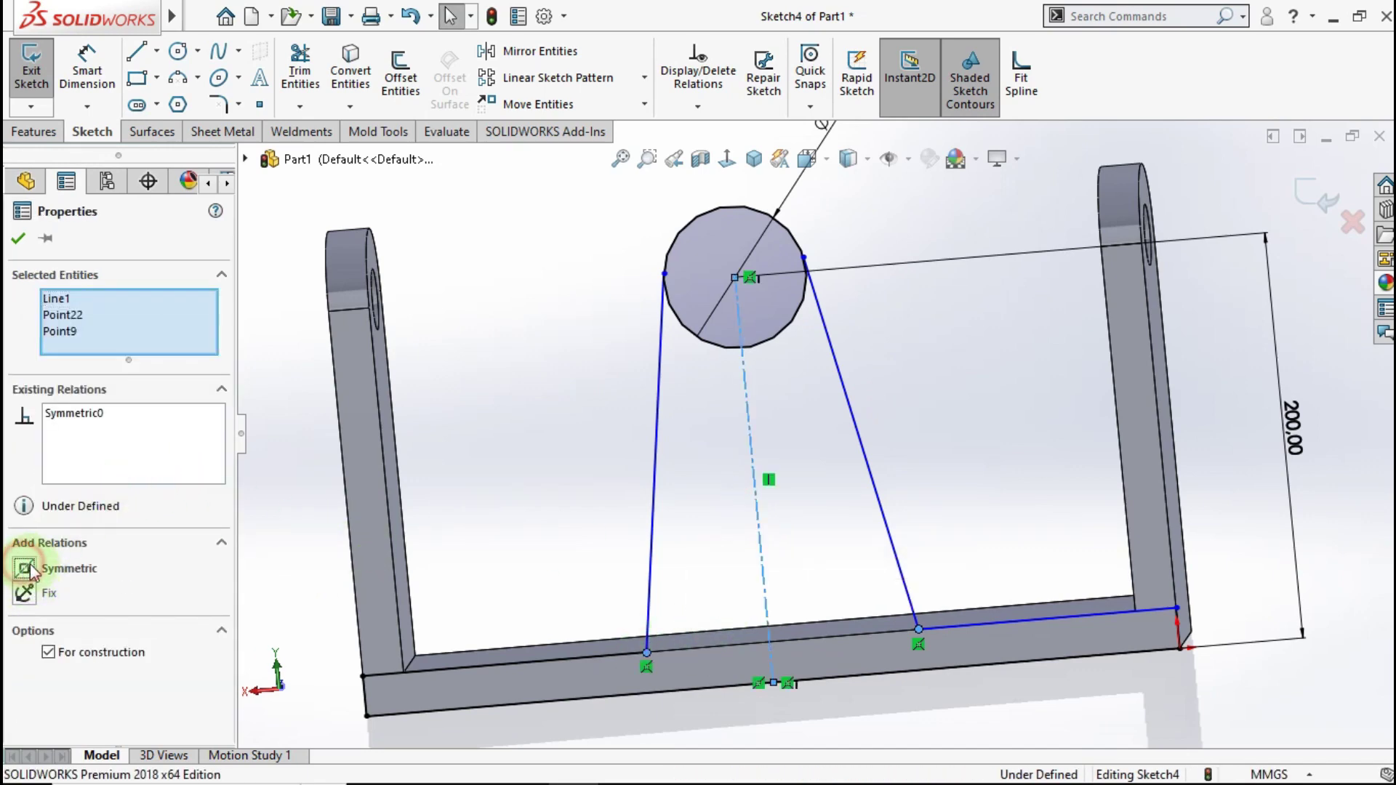
{"action": "left_click", "coordinate": [19, 238]}
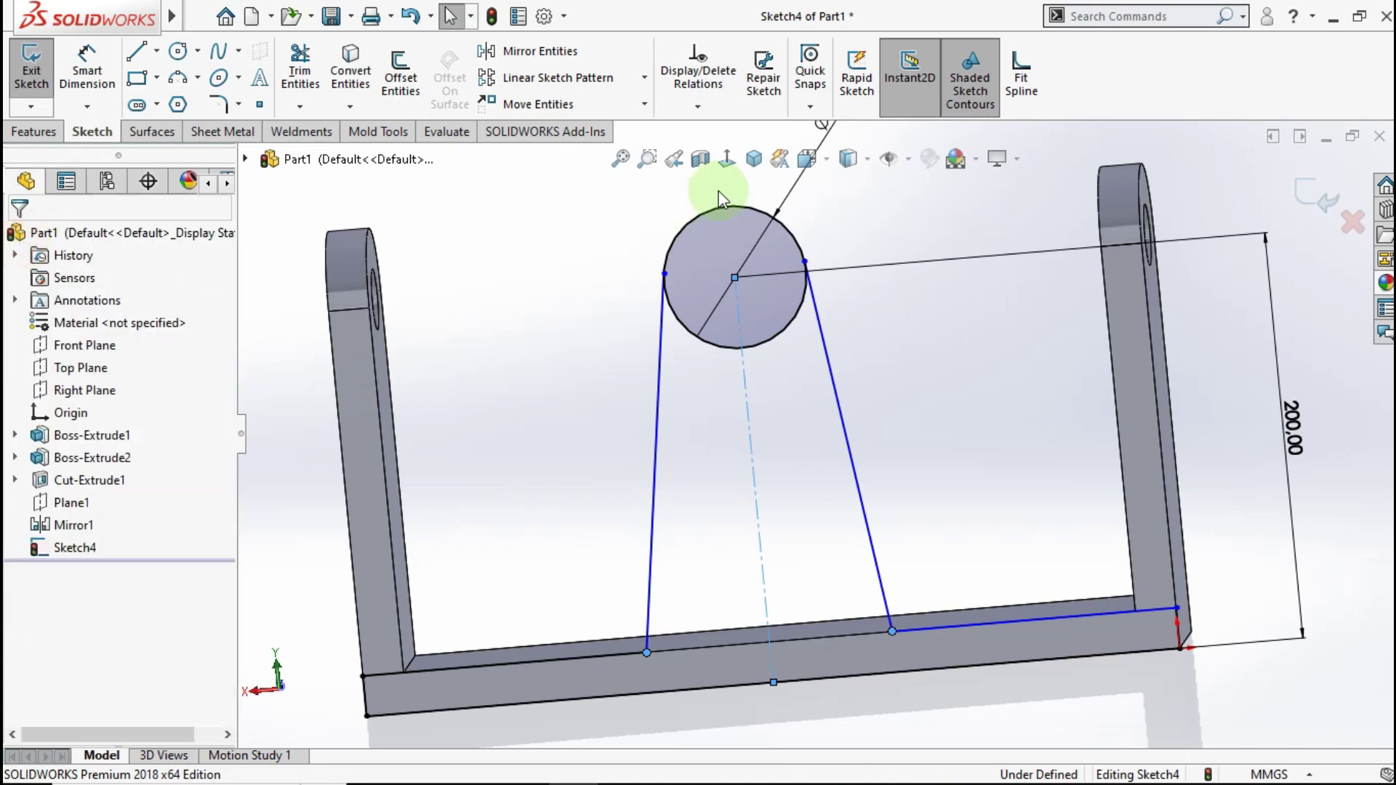
- Dimension the distance between the lower endpoints of the two slanted lines to 200 mm
{"action": "left_click", "coordinate": [726, 157]}
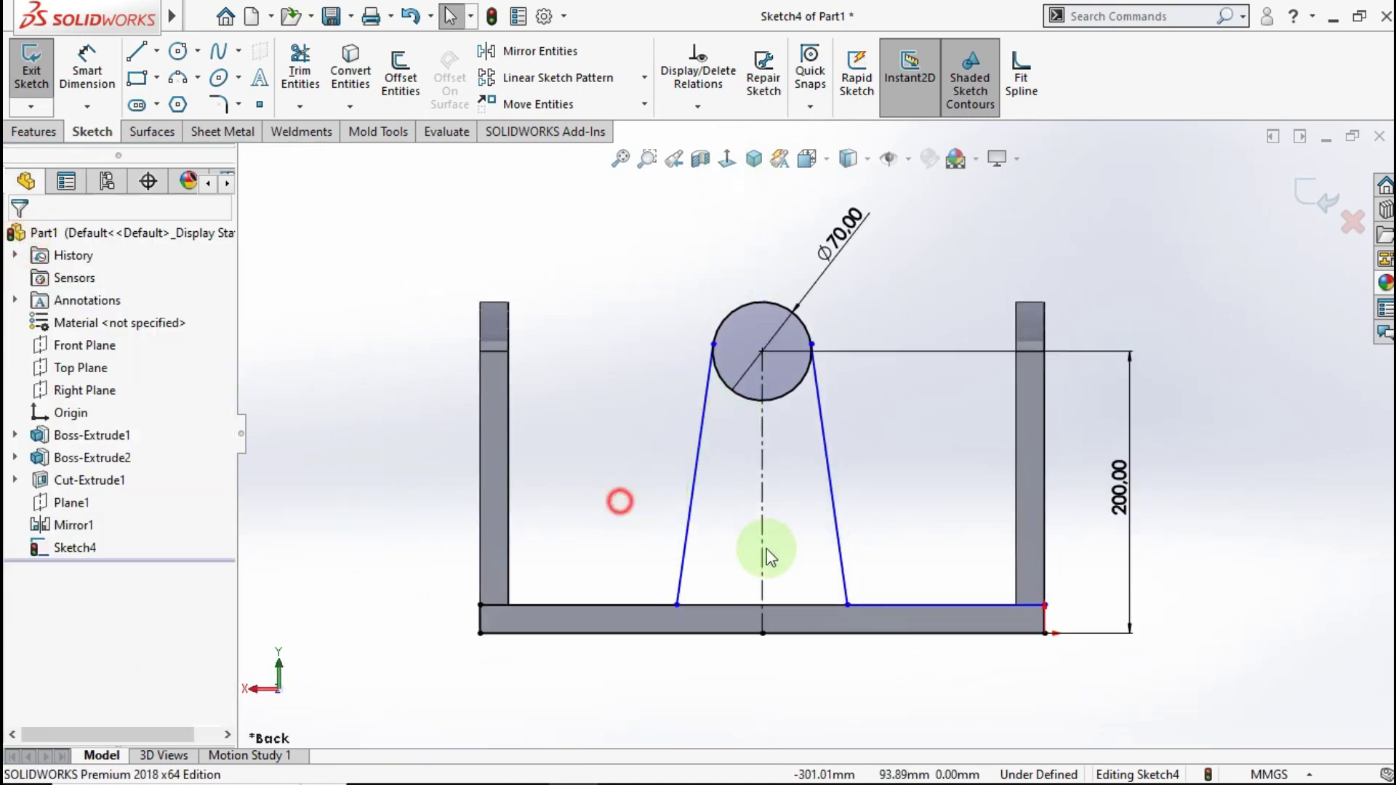
{"action": "scroll", "coordinate": [815, 575], "scroll_direction": "down", "scroll_amount": 2}
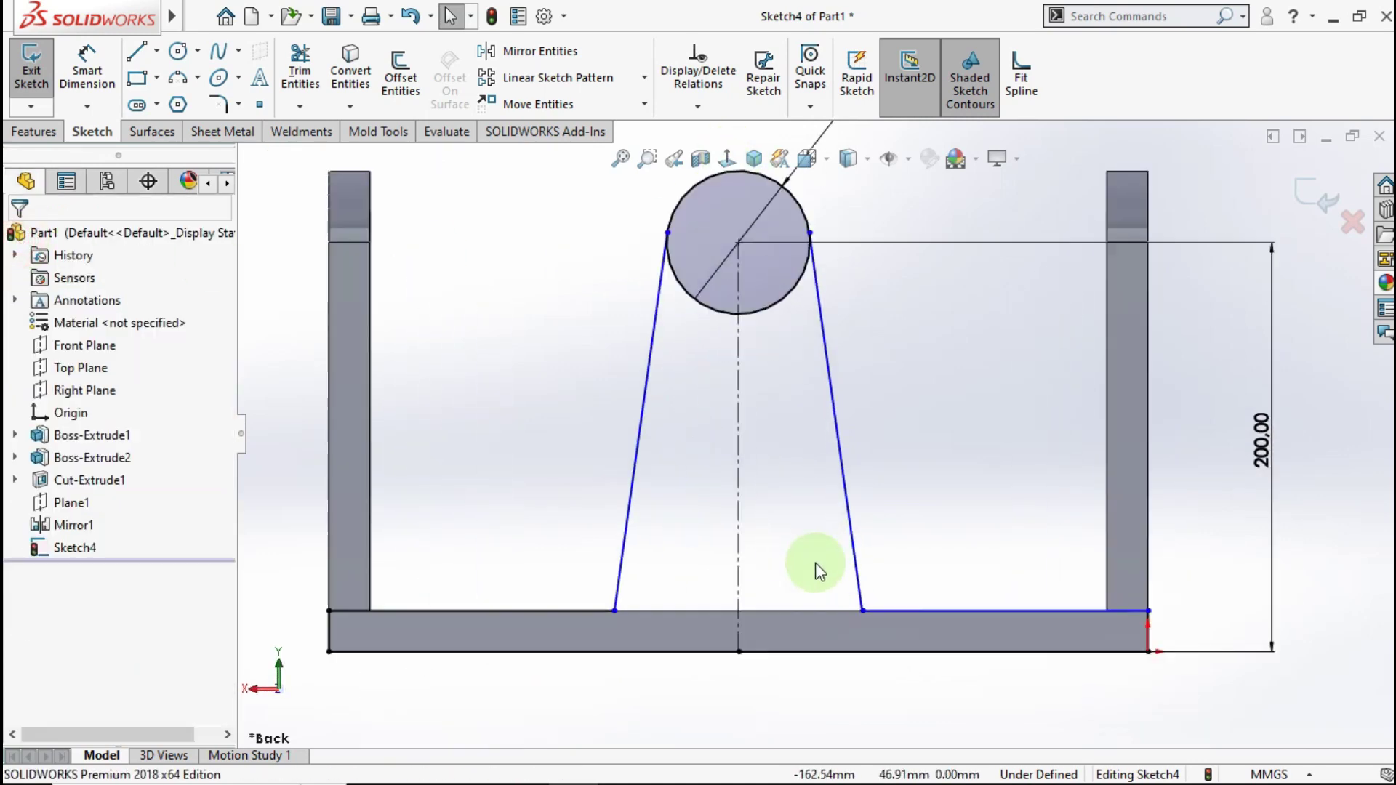
{"action": "left_click", "coordinate": [87, 73]}
{"action": "left_click", "coordinate": [614, 611]}
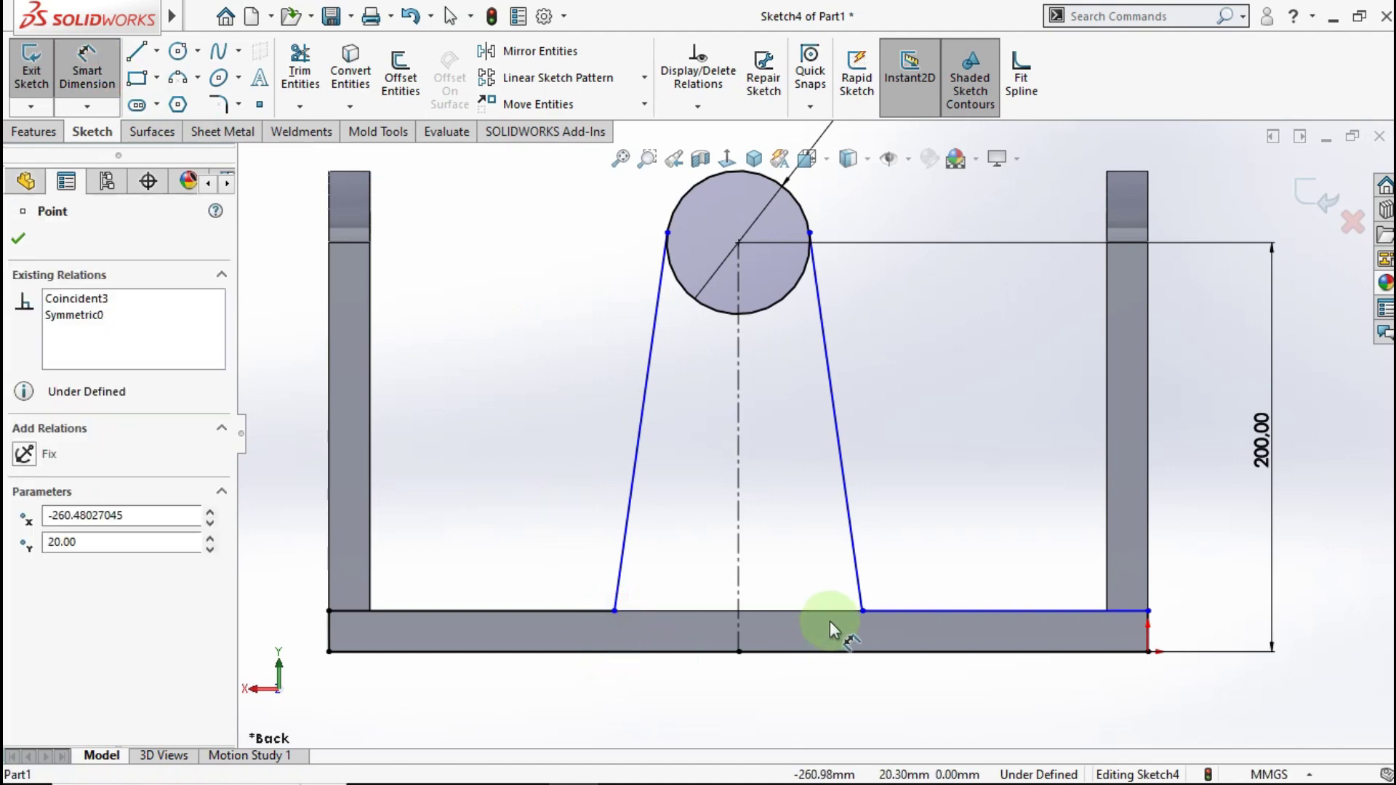
{"action": "left_click", "coordinate": [862, 610]}
{"action": "left_click", "coordinate": [730, 724]}
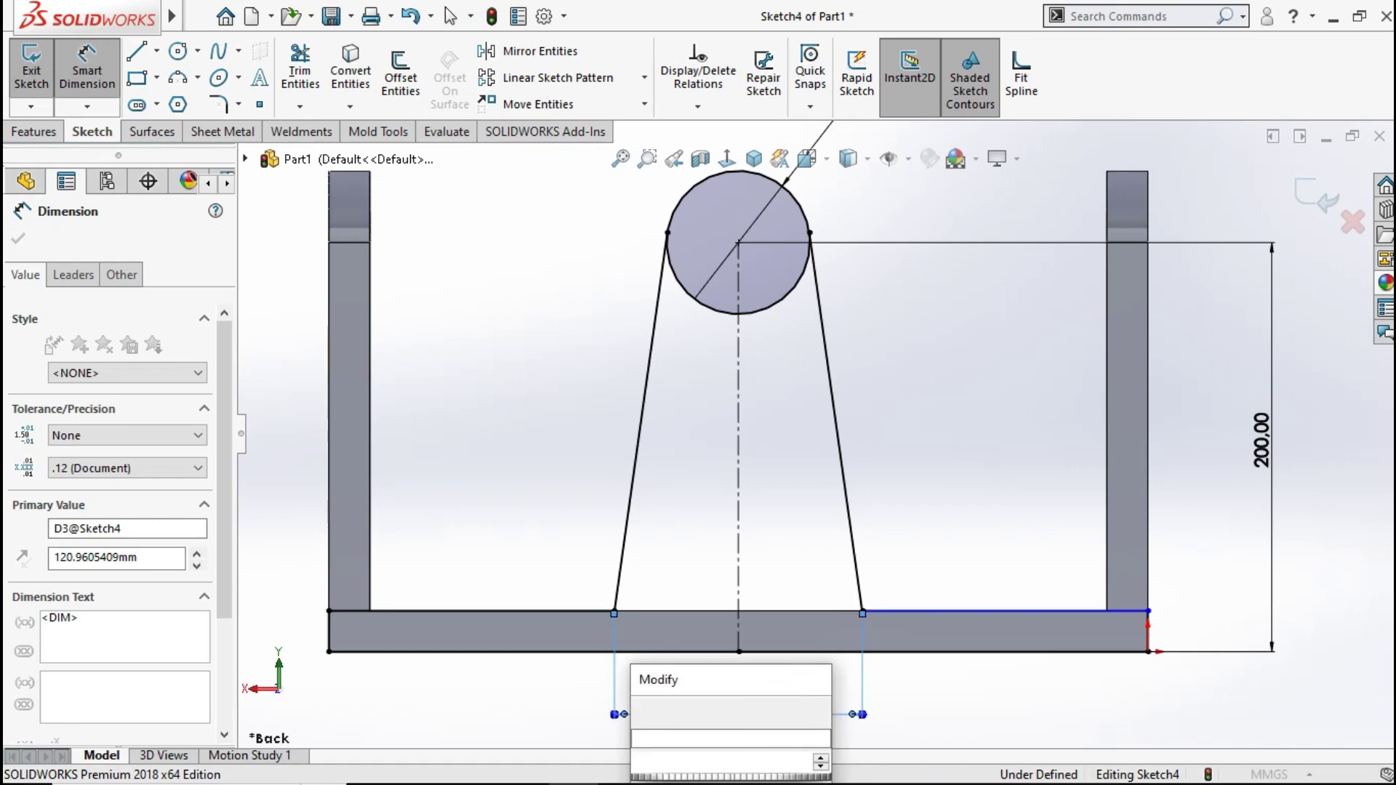
{"action": "type", "text": "200"}
{"action": "left_click", "coordinate": [643, 714]}
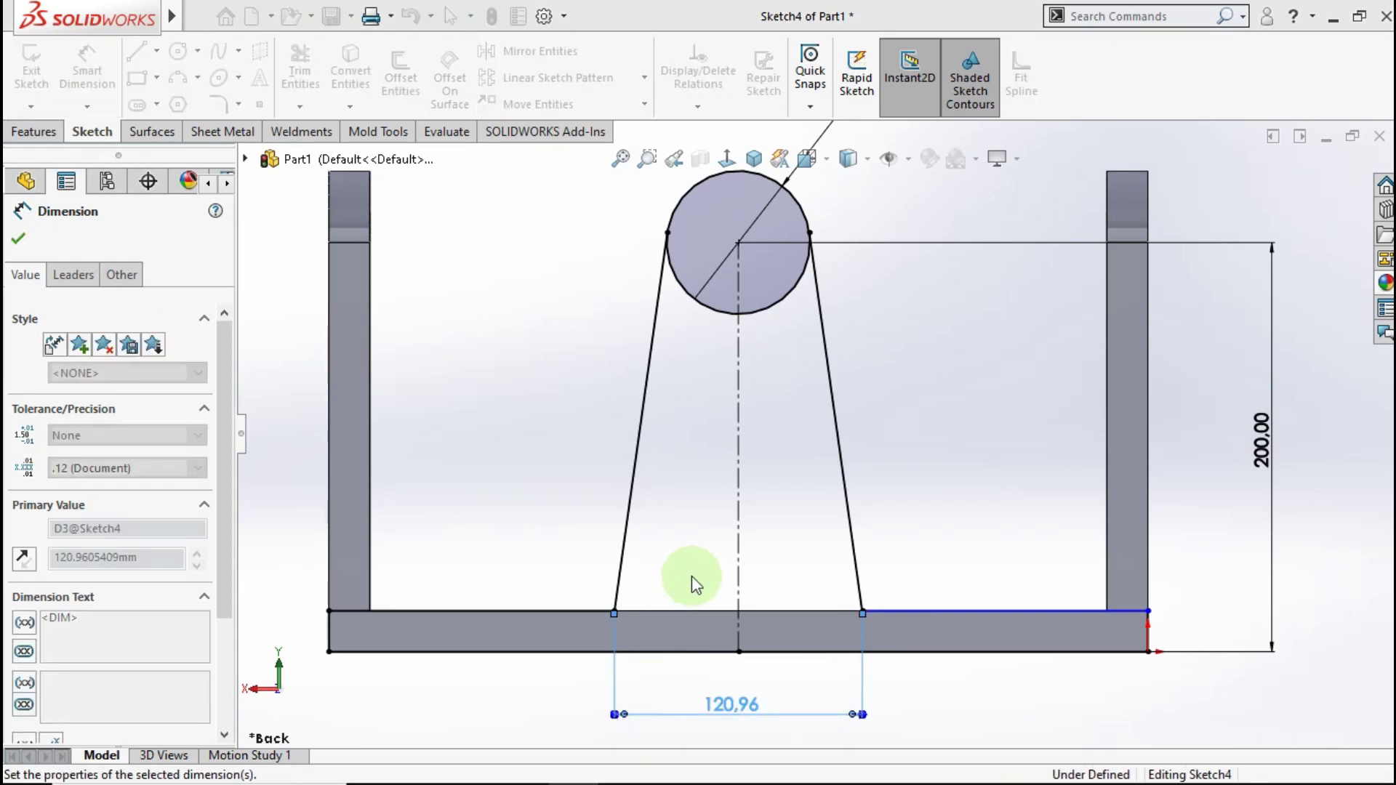
{"action": "scroll", "coordinate": [700, 532], "scroll_direction": "up", "scroll_amount": 1}
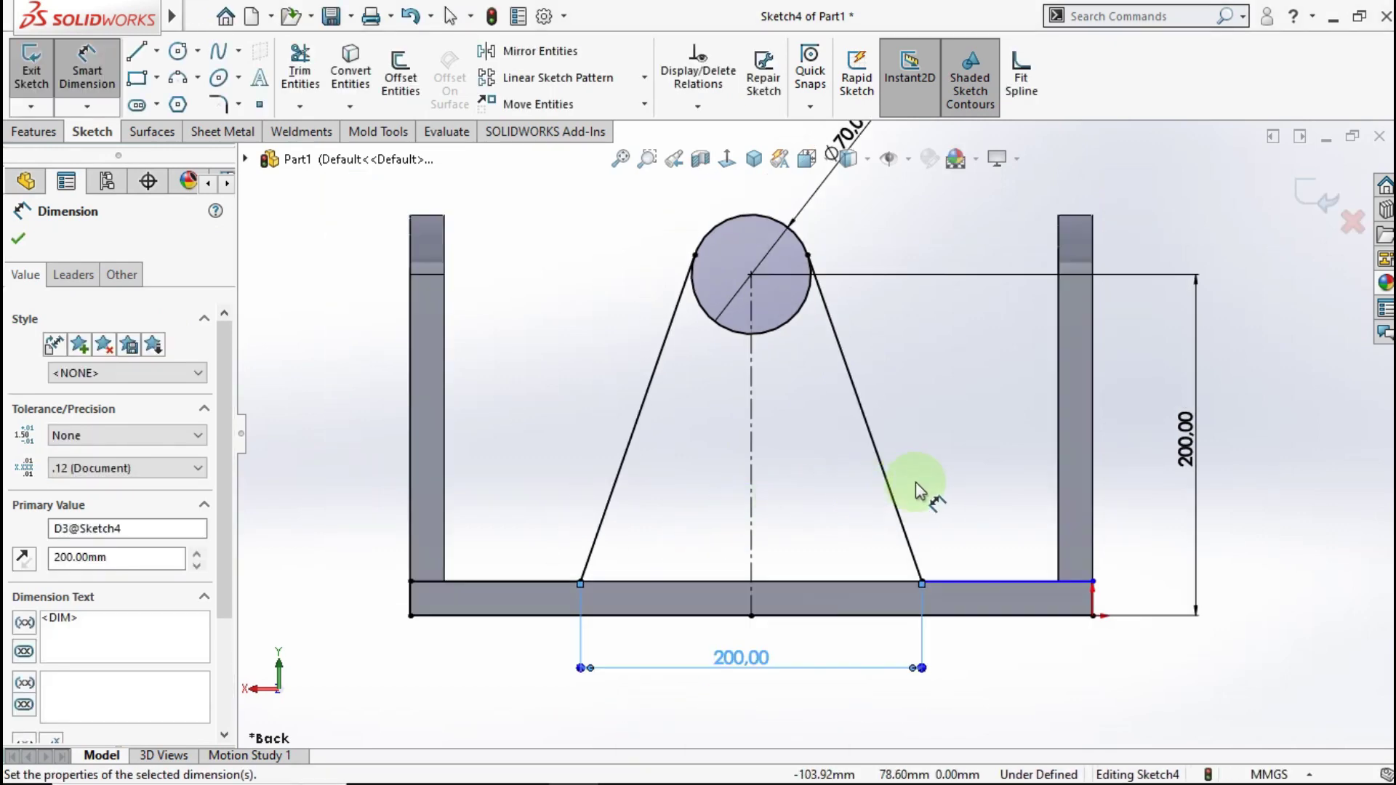
{"action": "key", "text": "Escape"}
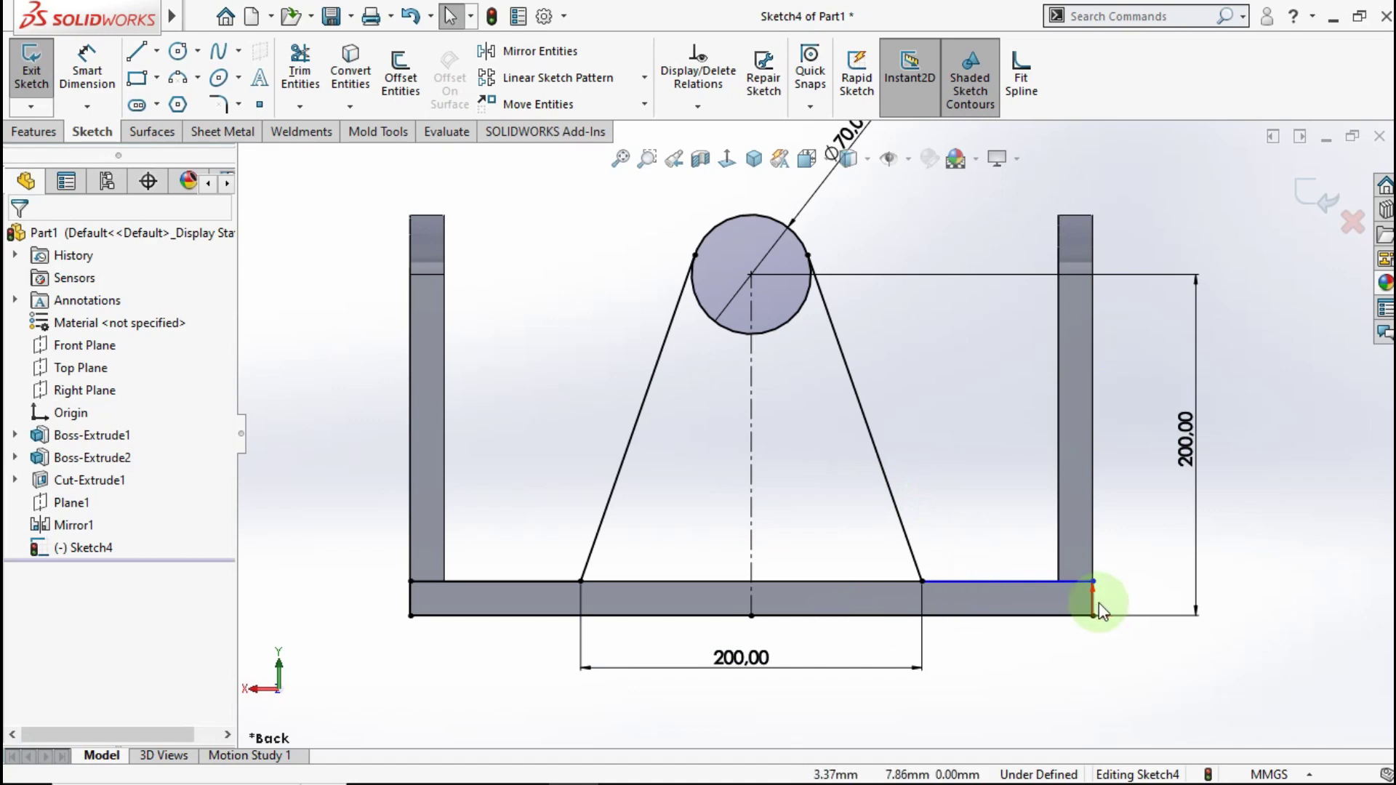
- Add an equal relation between the short vertical lines at the two ends of the base outline
{"action": "scroll", "coordinate": [1083, 600], "scroll_direction": "down", "scroll_amount": 3}
{"action": "scroll", "coordinate": [1047, 566], "scroll_direction": "down", "scroll_amount": 2}
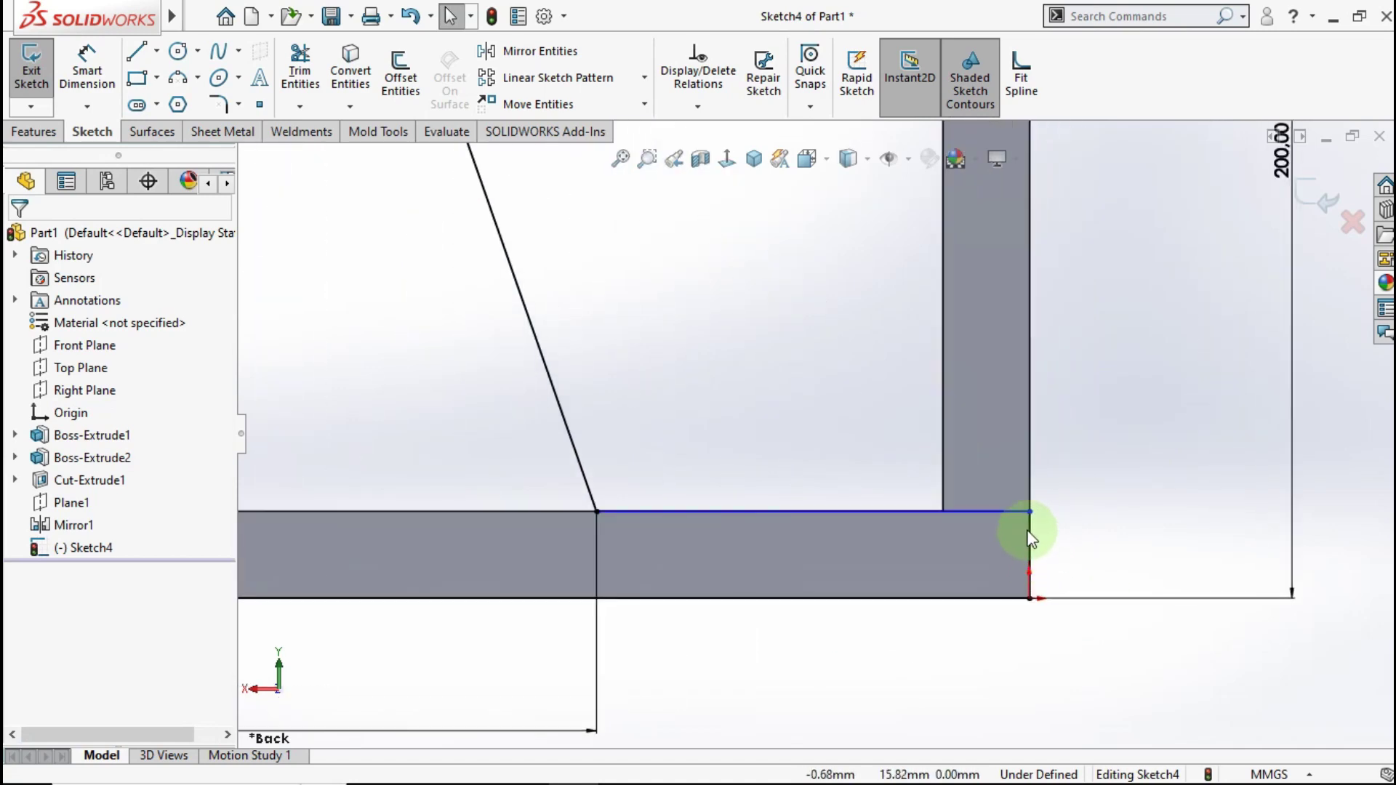
{"action": "left_click", "coordinate": [1030, 527]}
{"action": "scroll", "coordinate": [617, 571], "scroll_direction": "up", "scroll_amount": 5}
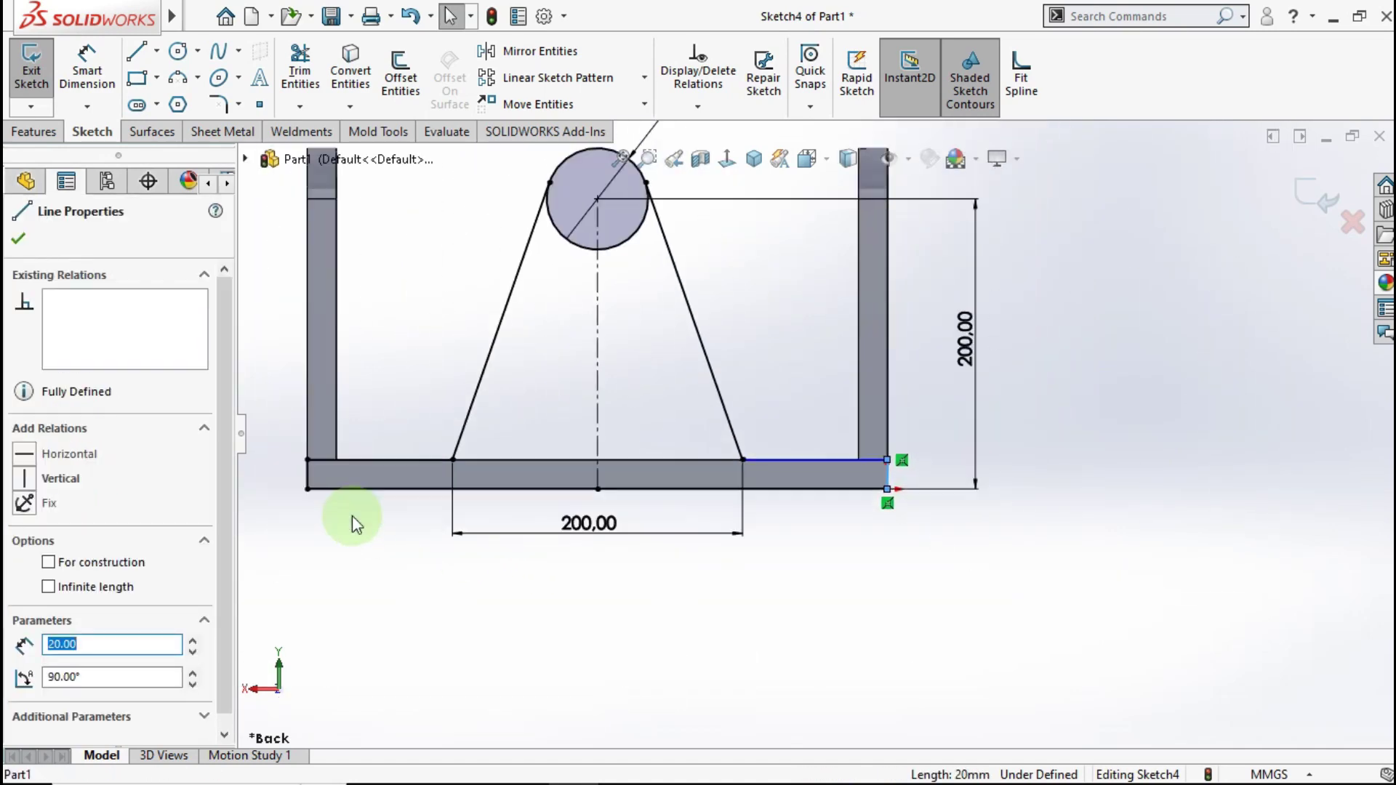
{"action": "left_click", "coordinate": [551, 435], "text": "ctrl"}
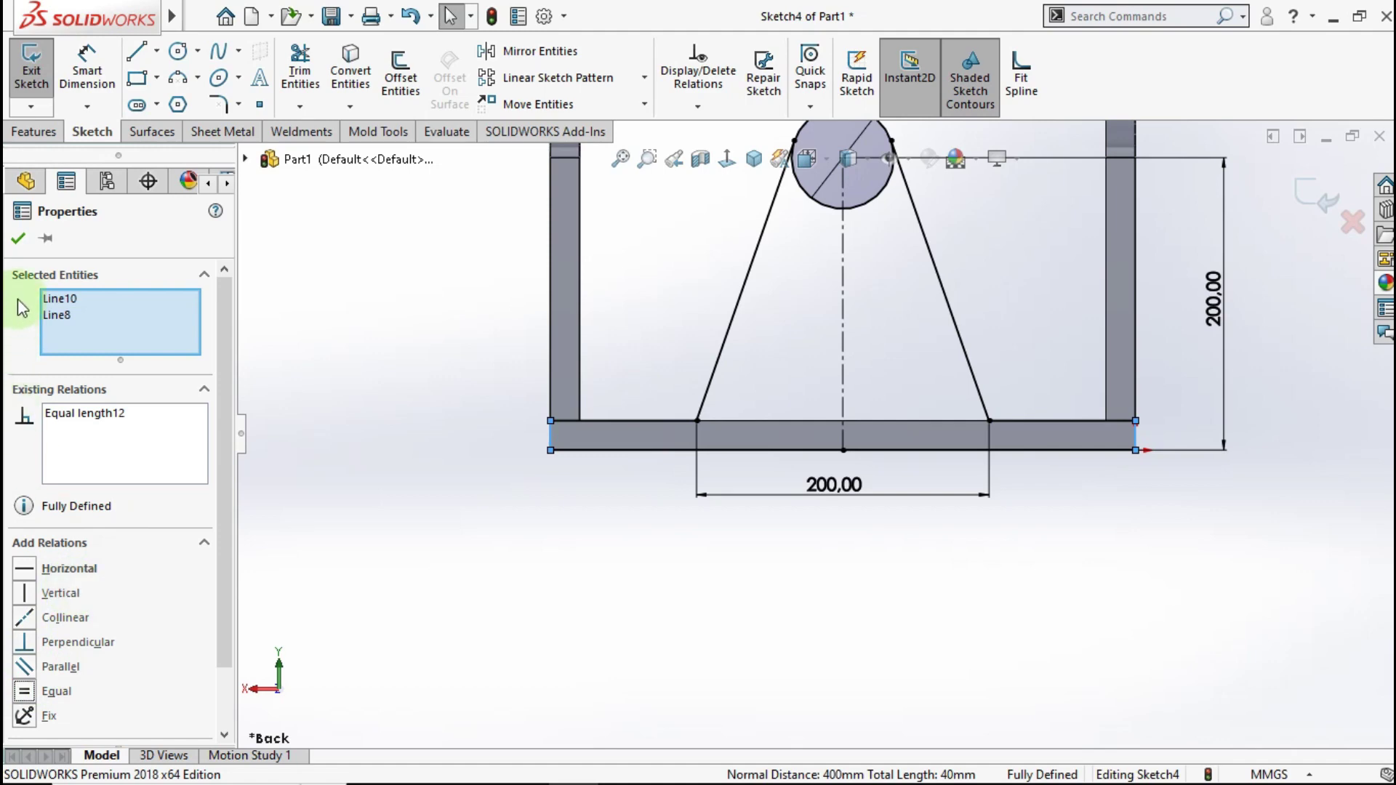
{"action": "left_click", "coordinate": [15, 238]}
- Trim away the circle's lower arc between the two slanted lines, leaving one closed profile with a rounded top
{"action": "scroll", "coordinate": [896, 329], "scroll_direction": "down", "scroll_amount": 3}
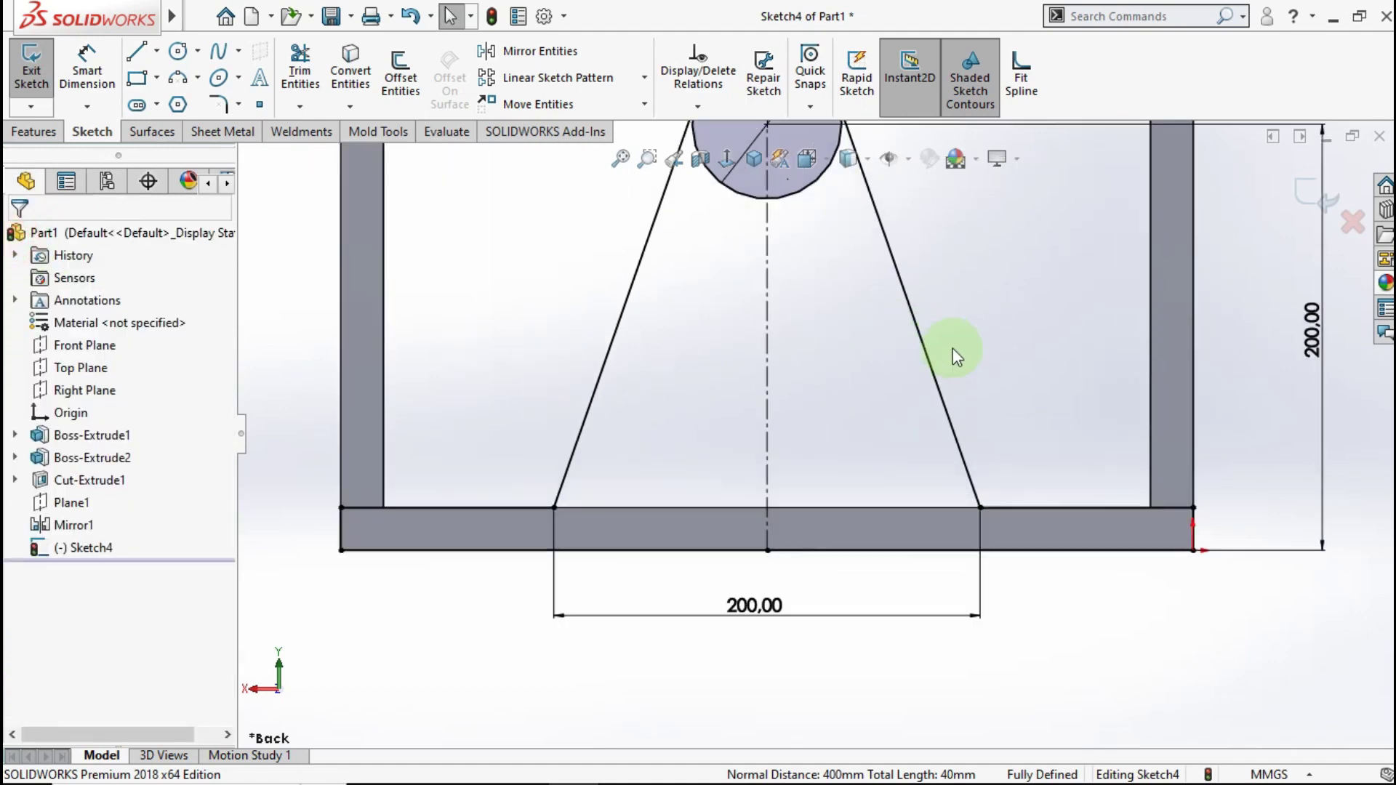
{"action": "scroll", "coordinate": [952, 347], "scroll_direction": "up", "scroll_amount": 2}
{"action": "scroll", "coordinate": [847, 307], "scroll_direction": "up", "scroll_amount": 2}
{"action": "scroll", "coordinate": [847, 307], "scroll_direction": "down", "scroll_amount": 2}
{"action": "scroll", "coordinate": [848, 307], "scroll_direction": "up", "scroll_amount": 1}
{"action": "scroll", "coordinate": [848, 307], "scroll_direction": "down", "scroll_amount": 1}
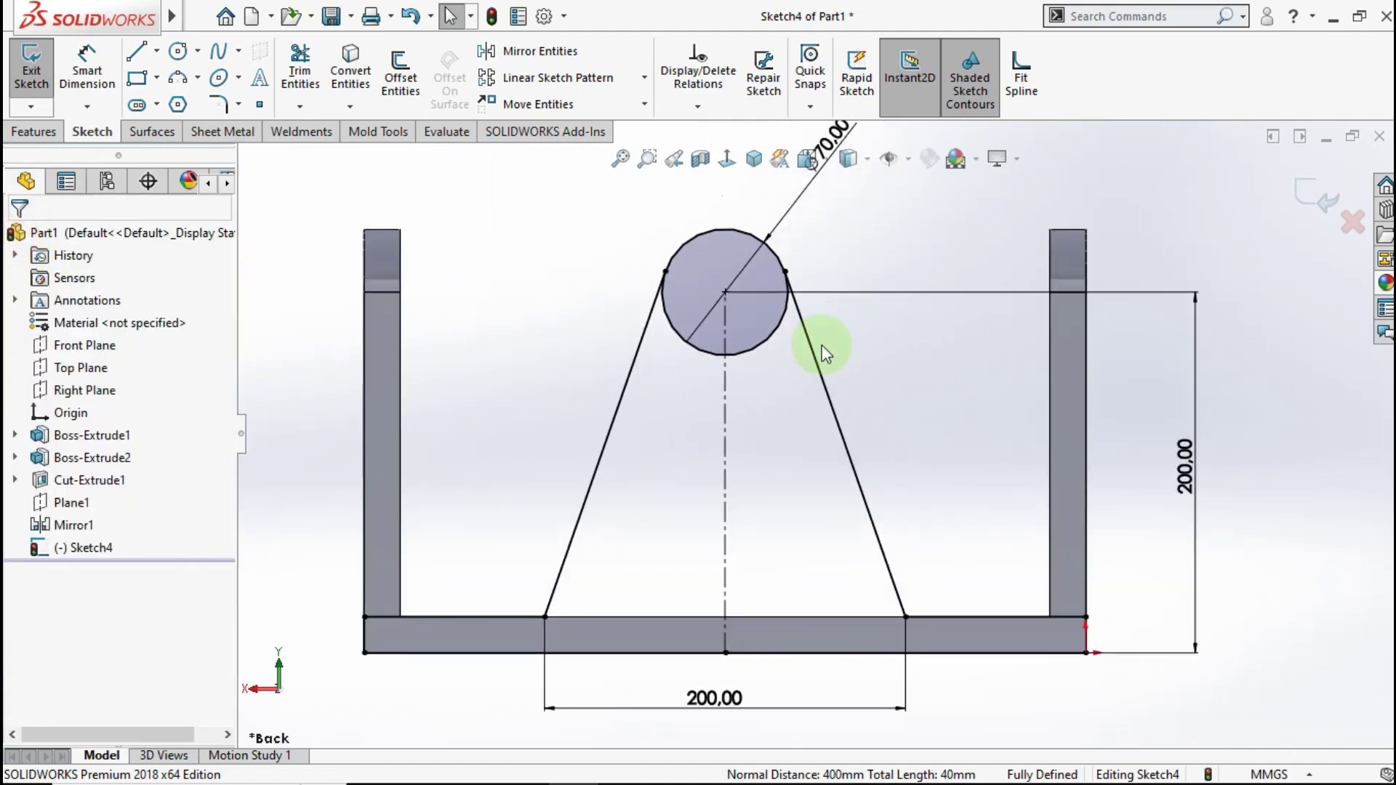
{"action": "left_click", "coordinate": [299, 71]}
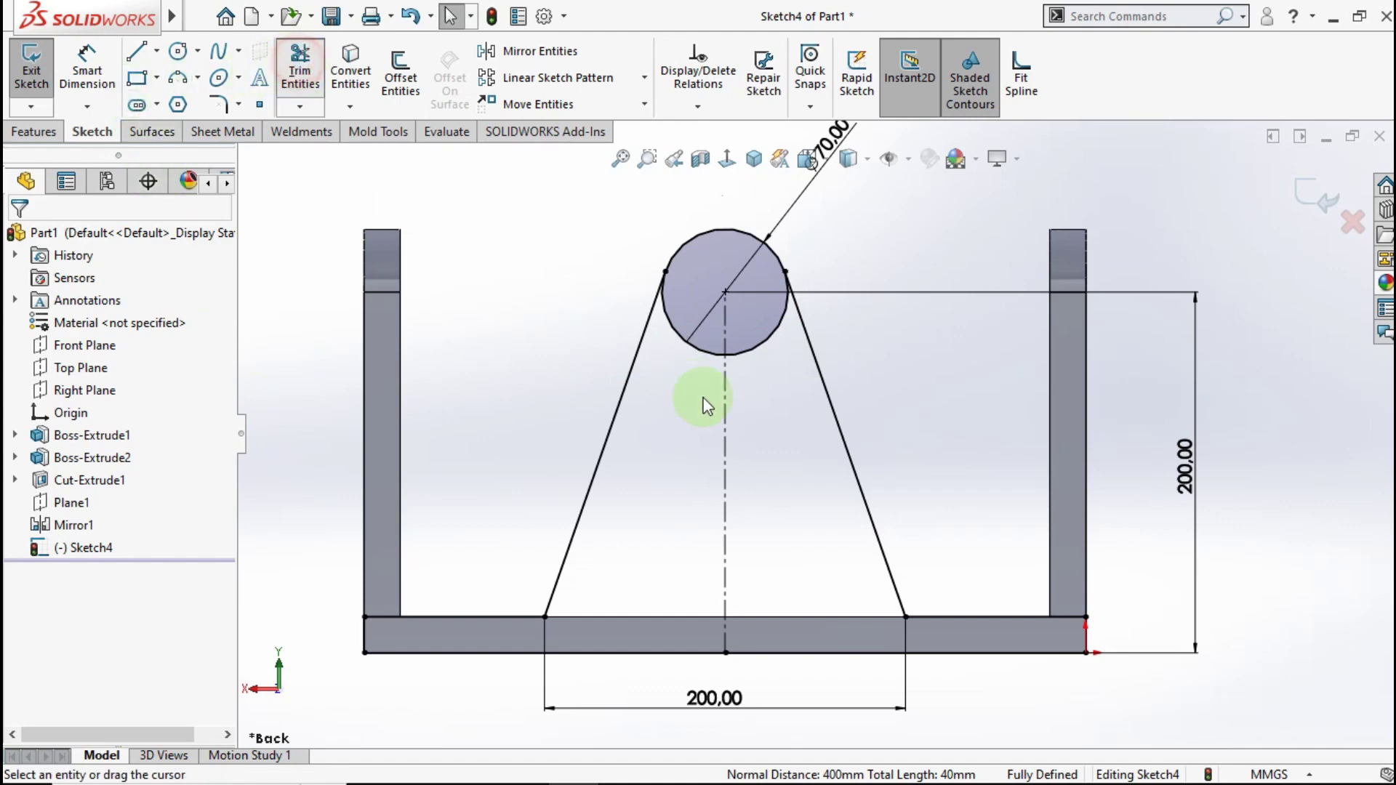
{"action": "left_click_drag", "start_coordinate": [666, 429], "coordinate": [688, 312]}
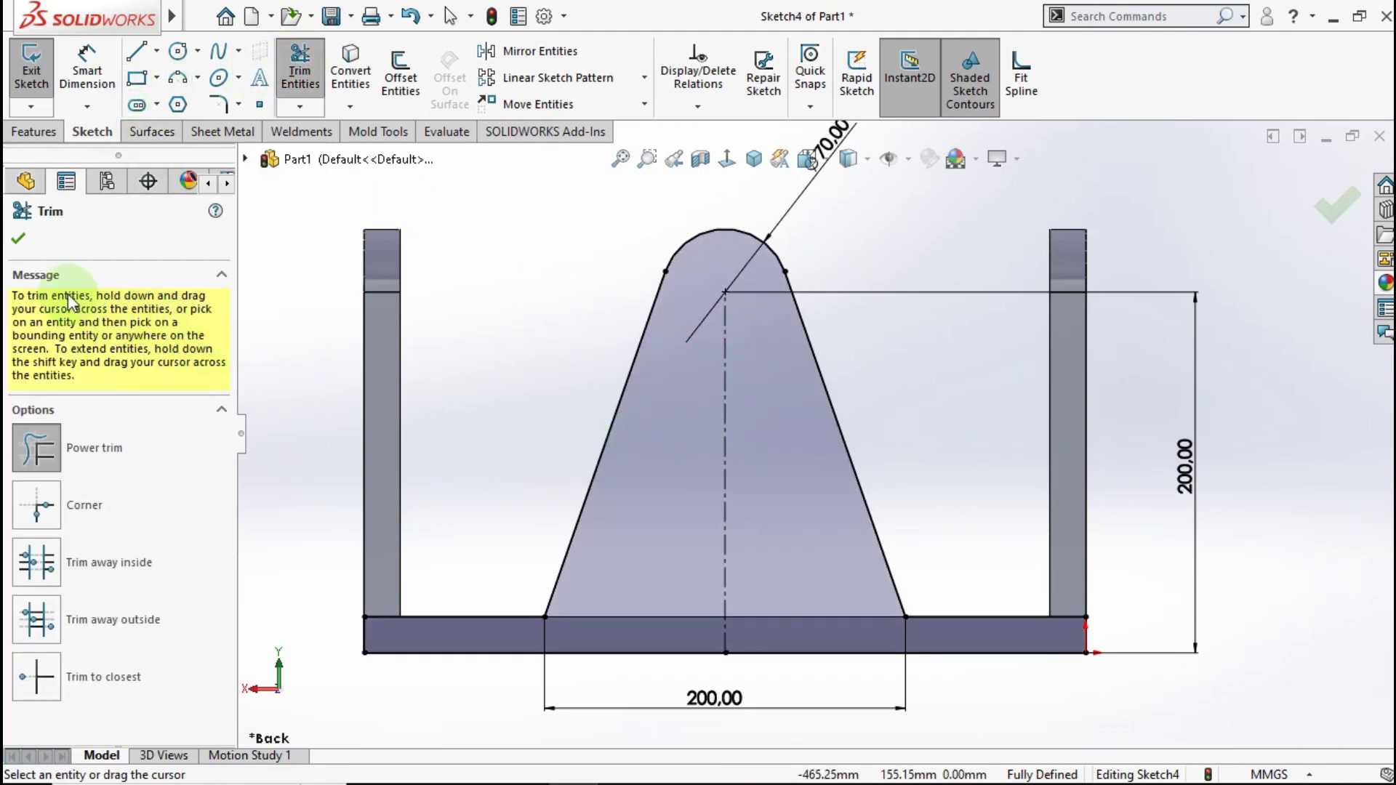
{"action": "left_click", "coordinate": [19, 242]}
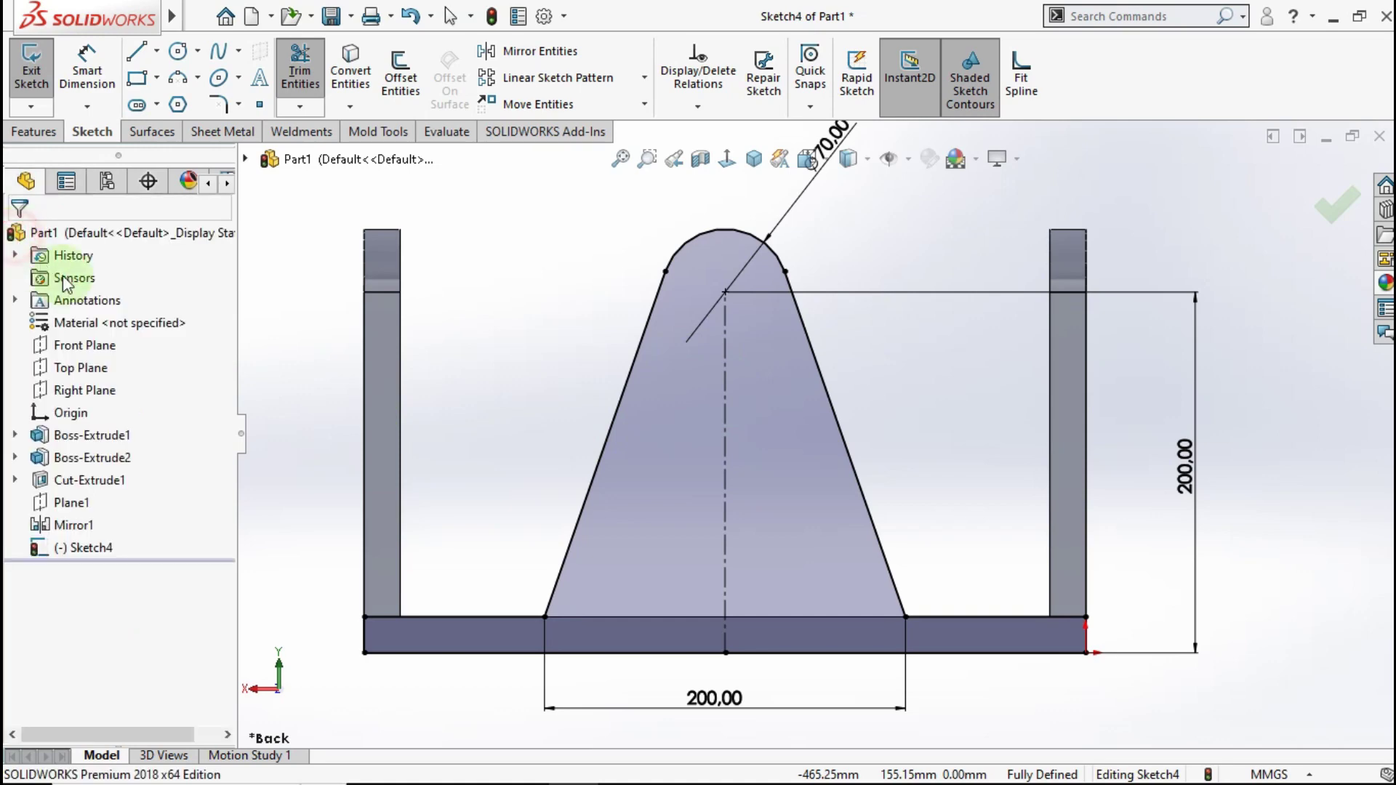
- Extrude the tapered support profile as a blind boss 20 mm deep, merged with the bracket
{"action": "left_click", "coordinate": [32, 133]}
{"action": "left_click", "coordinate": [40, 84]}
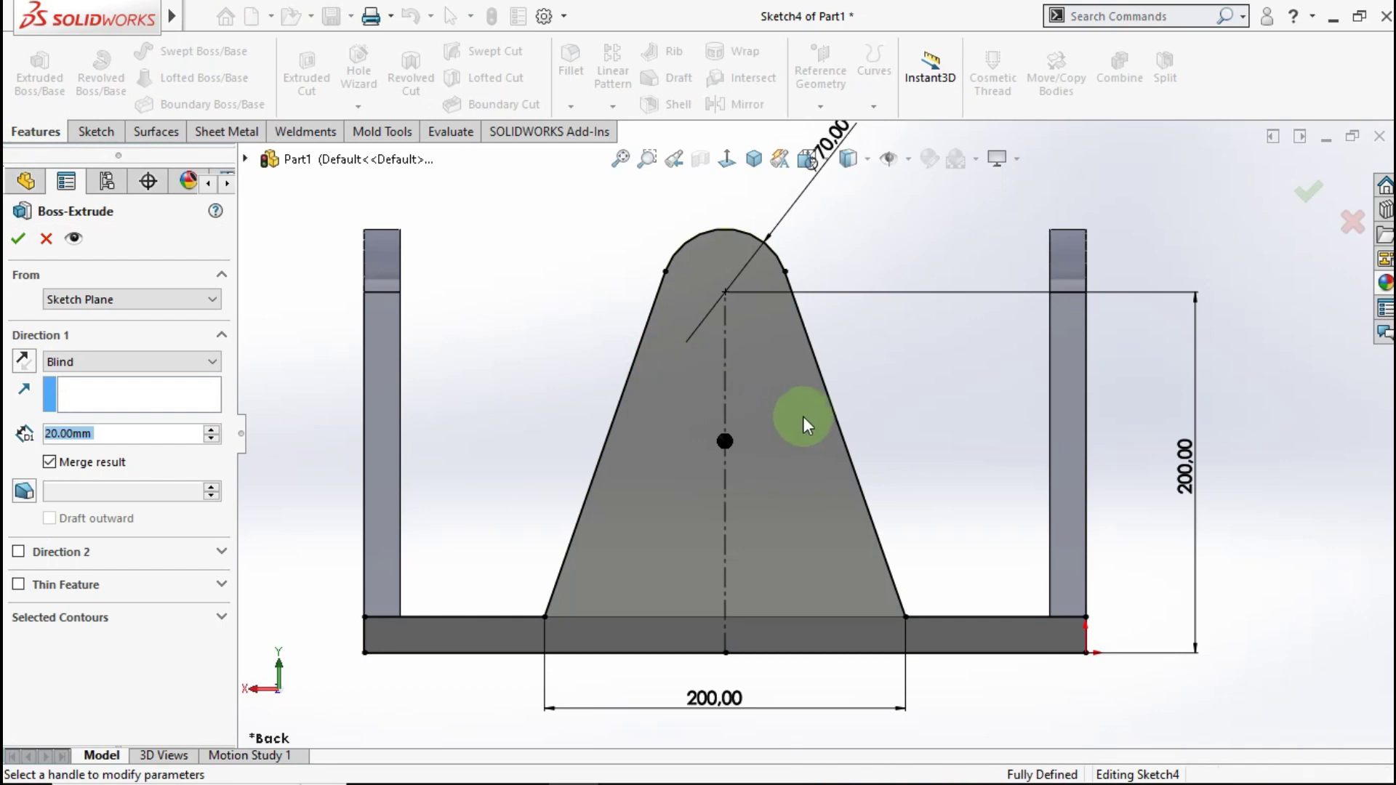
{"action": "middle_click_drag", "start_coordinate": [815, 415], "coordinate": [882, 560]}
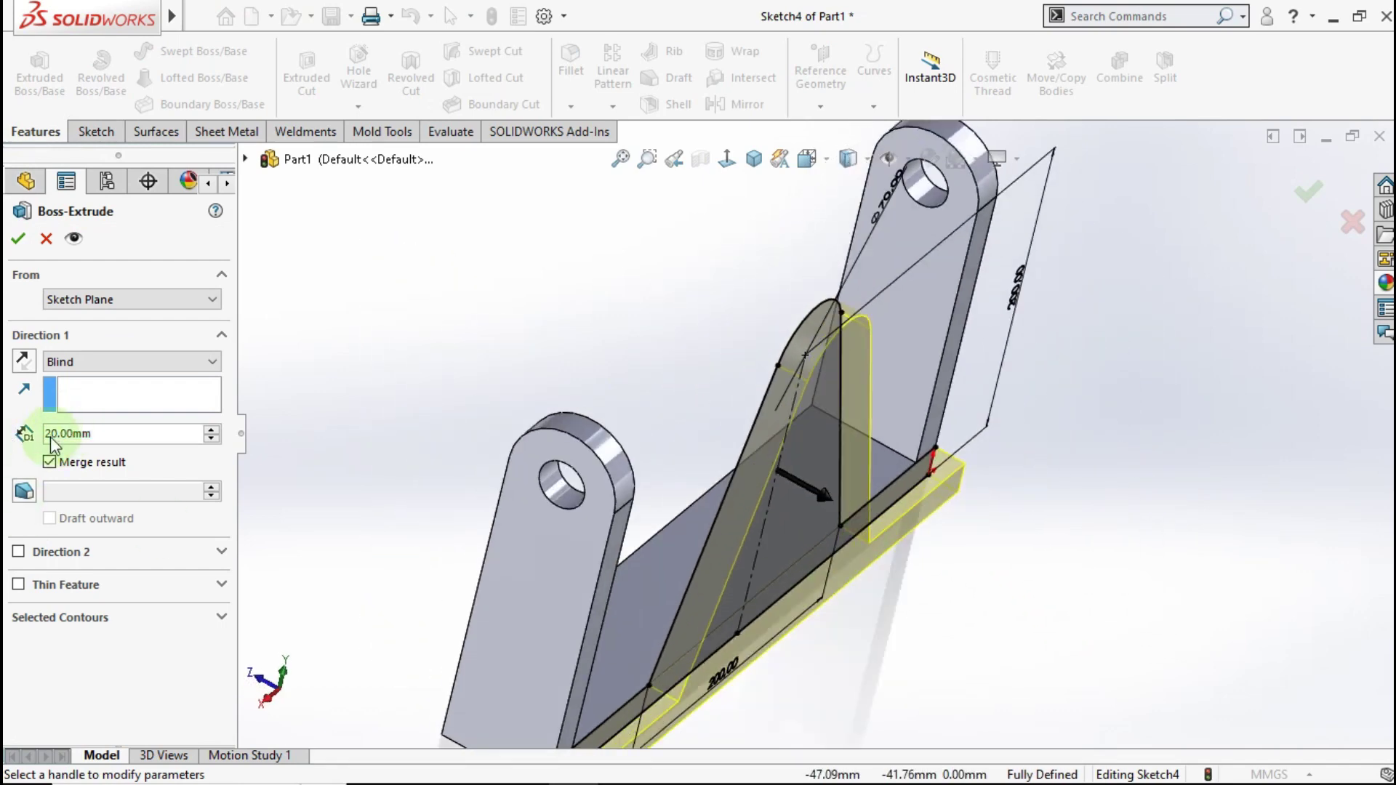
{"action": "left_click", "coordinate": [19, 240]}
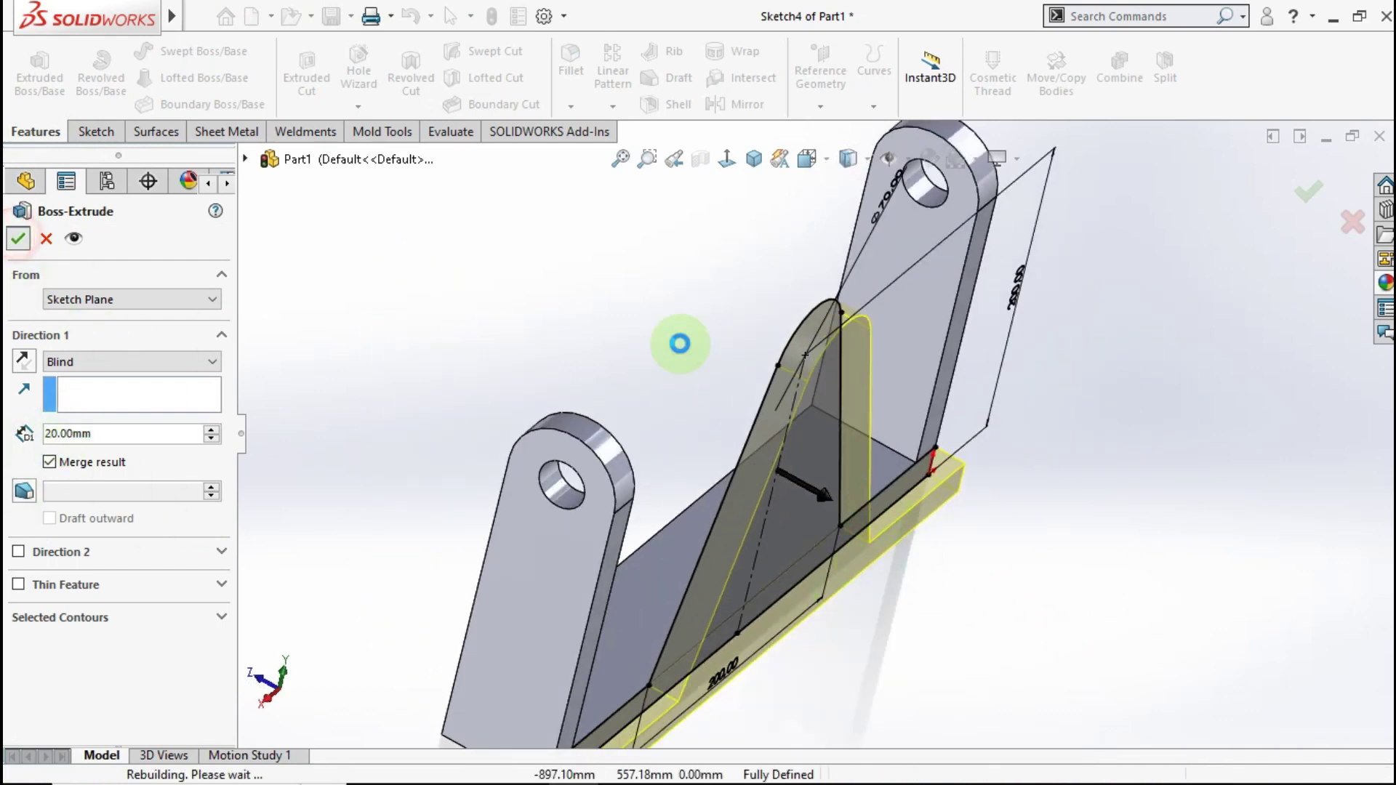
{"action": "left_click", "coordinate": [639, 349]}
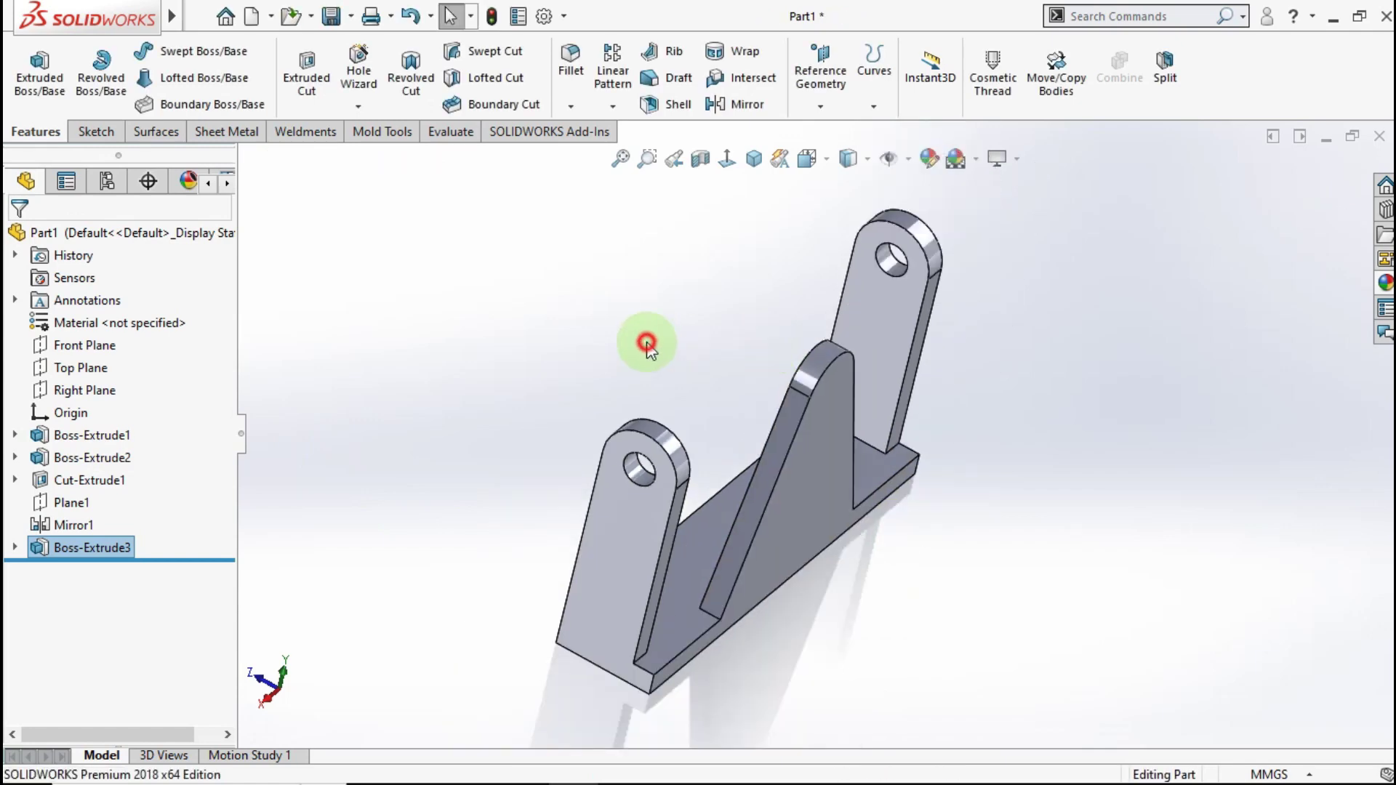
- Sketch a circle about 37 mm in diameter on the tapered support's outer face, concentric with its rounded top
{"action": "middle_click_drag", "start_coordinate": [794, 395], "coordinate": [679, 364]}
{"action": "left_click", "coordinate": [779, 390]}
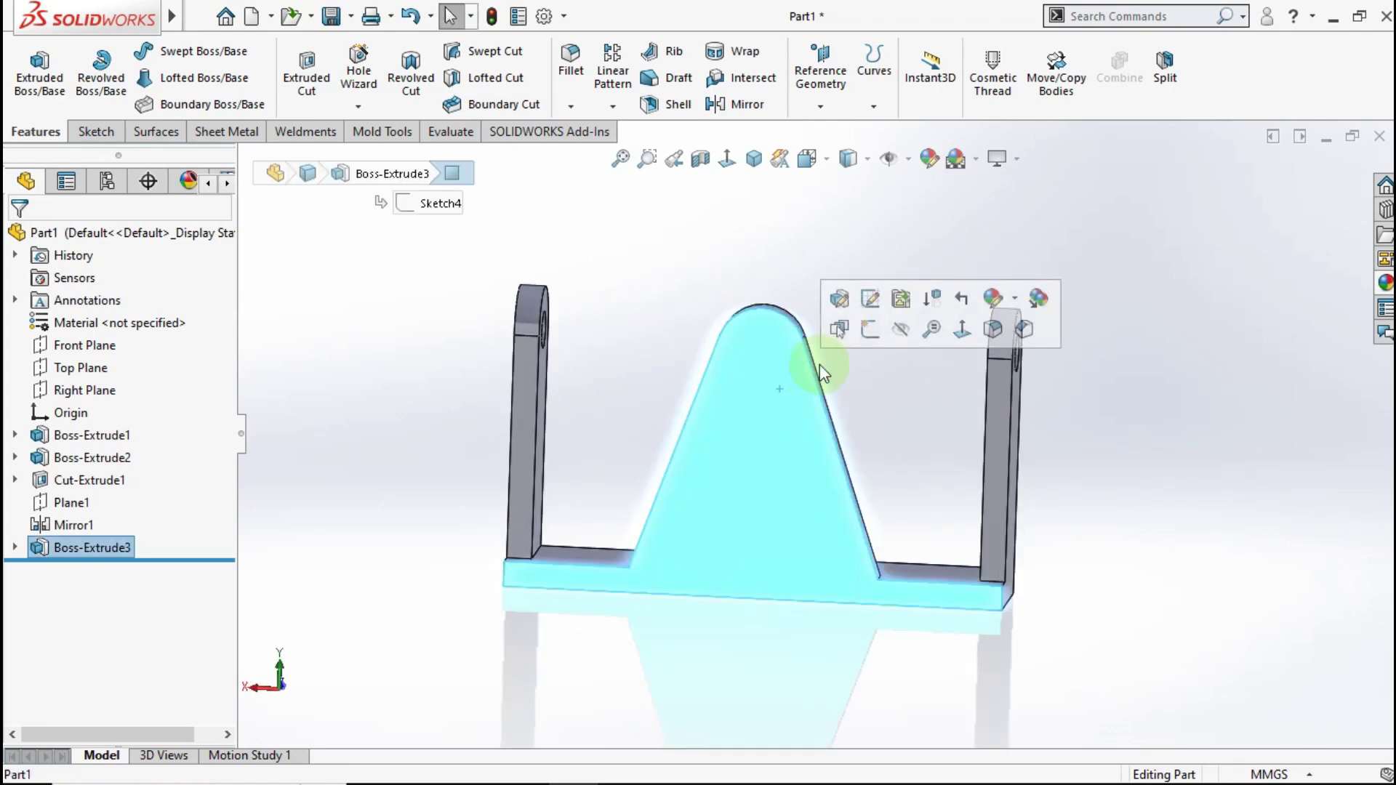
{"action": "left_click", "coordinate": [857, 329]}
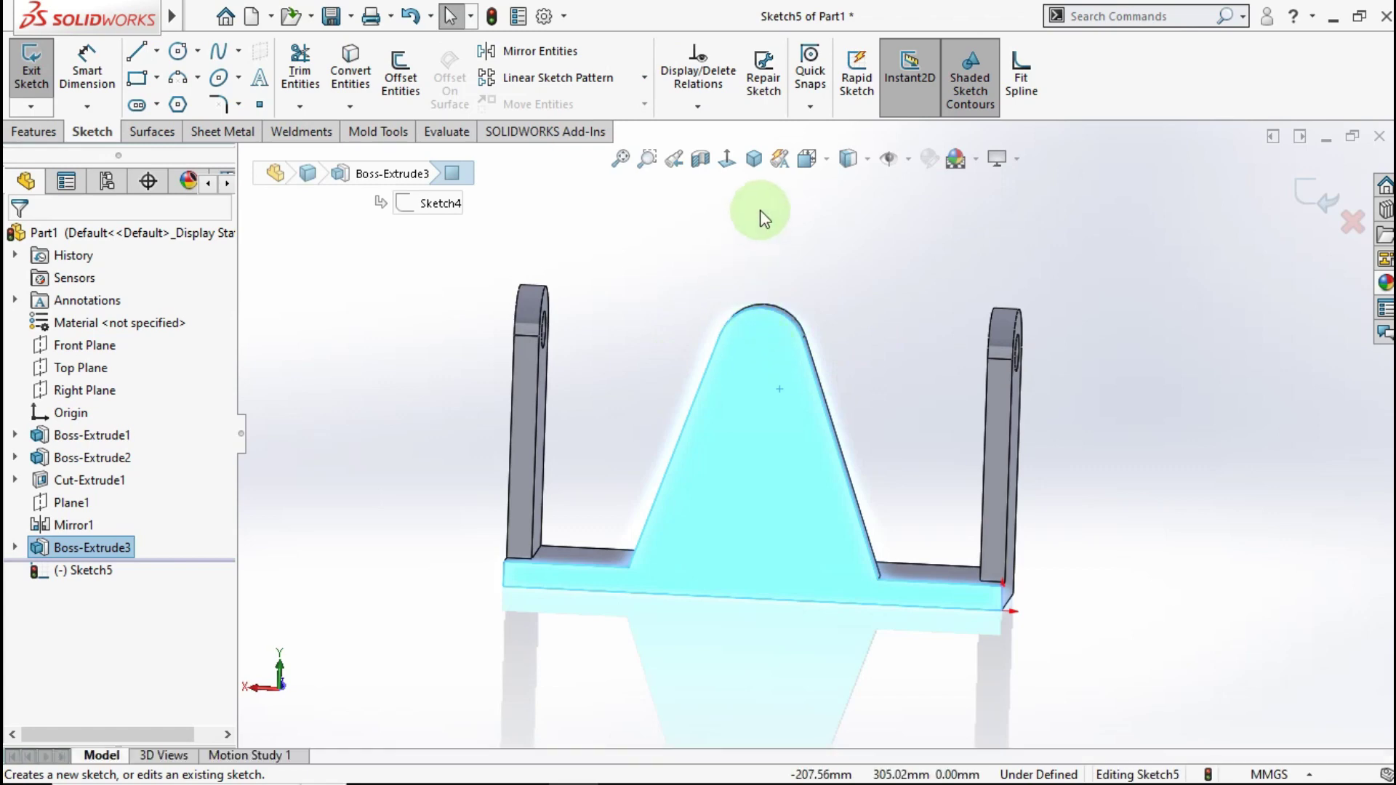
{"action": "left_click", "coordinate": [727, 157]}
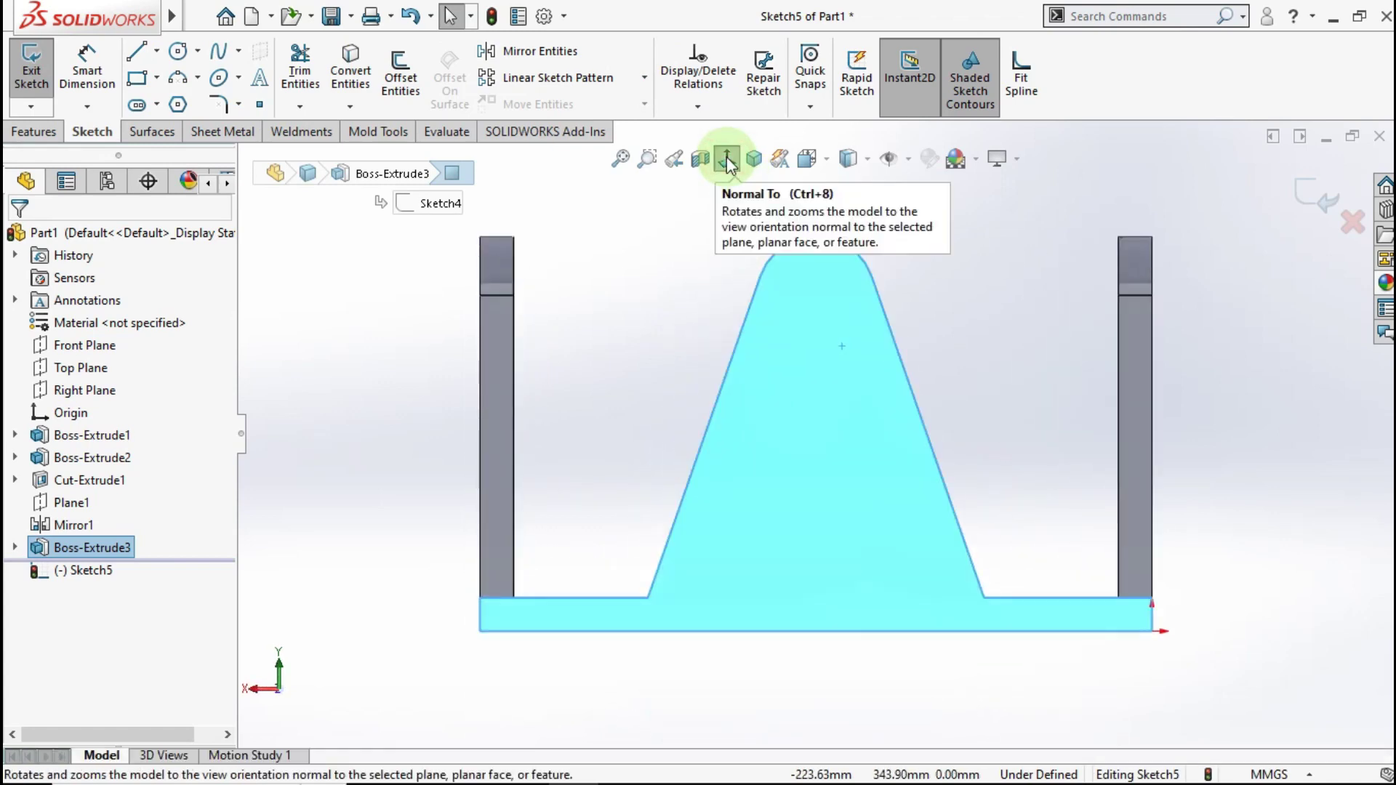
{"action": "left_click", "coordinate": [902, 258]}
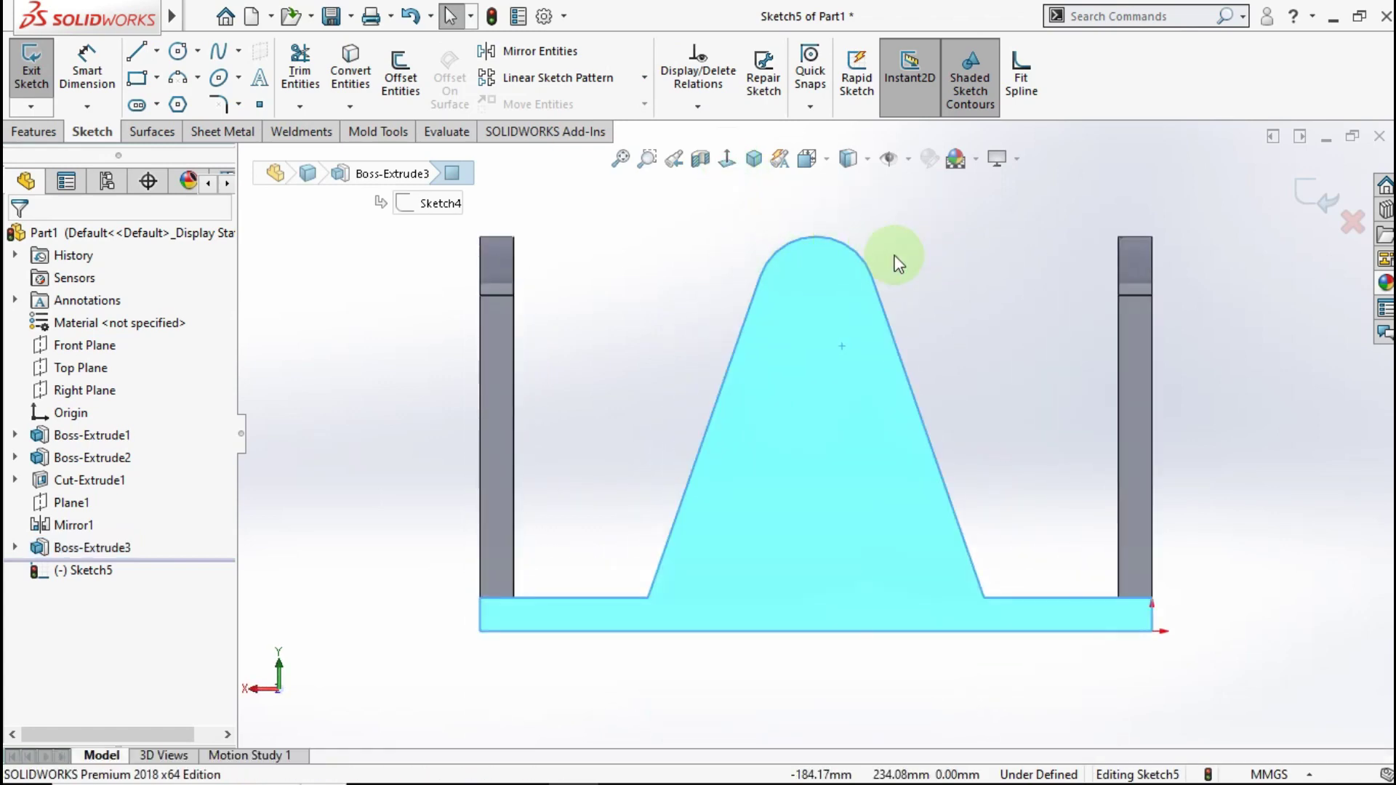
{"action": "left_click", "coordinate": [186, 56]}
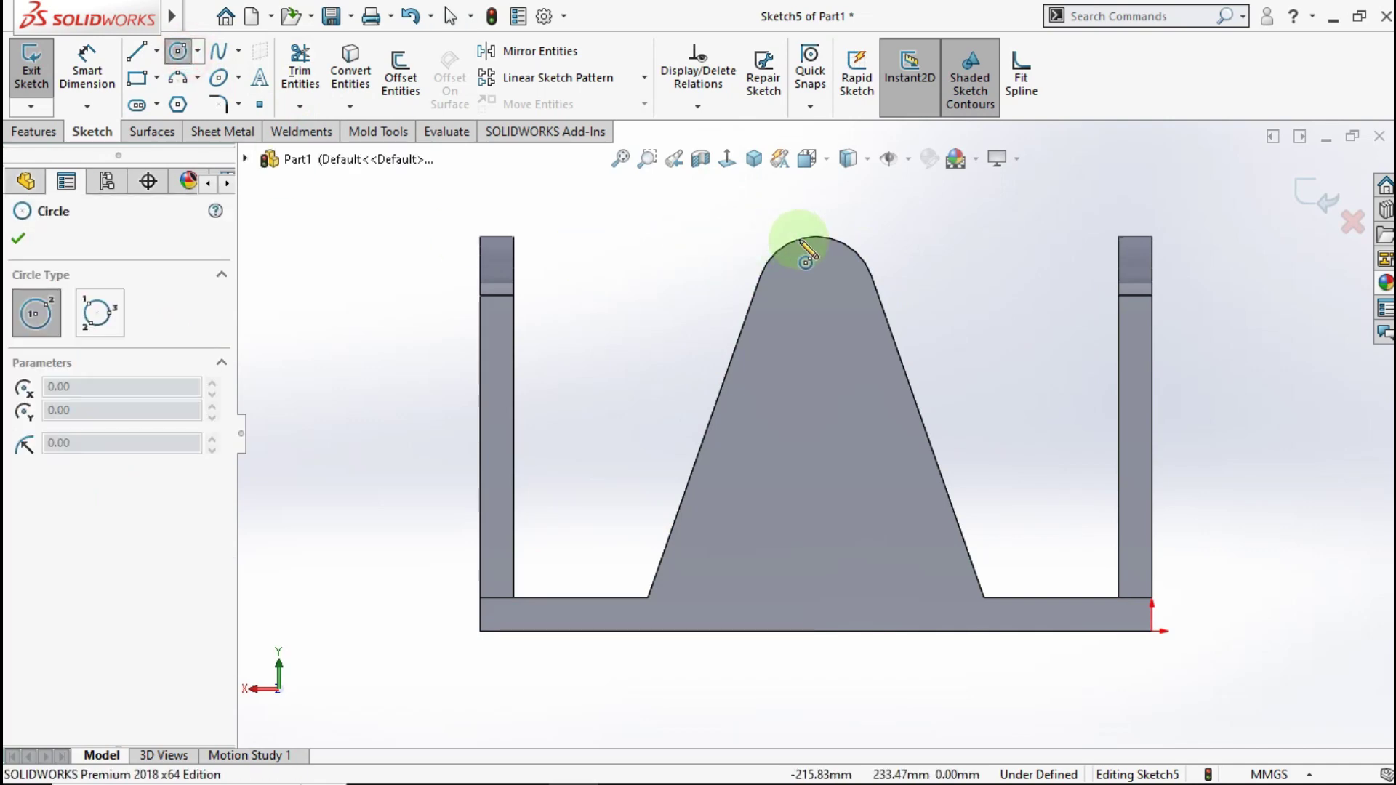
{"action": "left_click", "coordinate": [817, 296]}
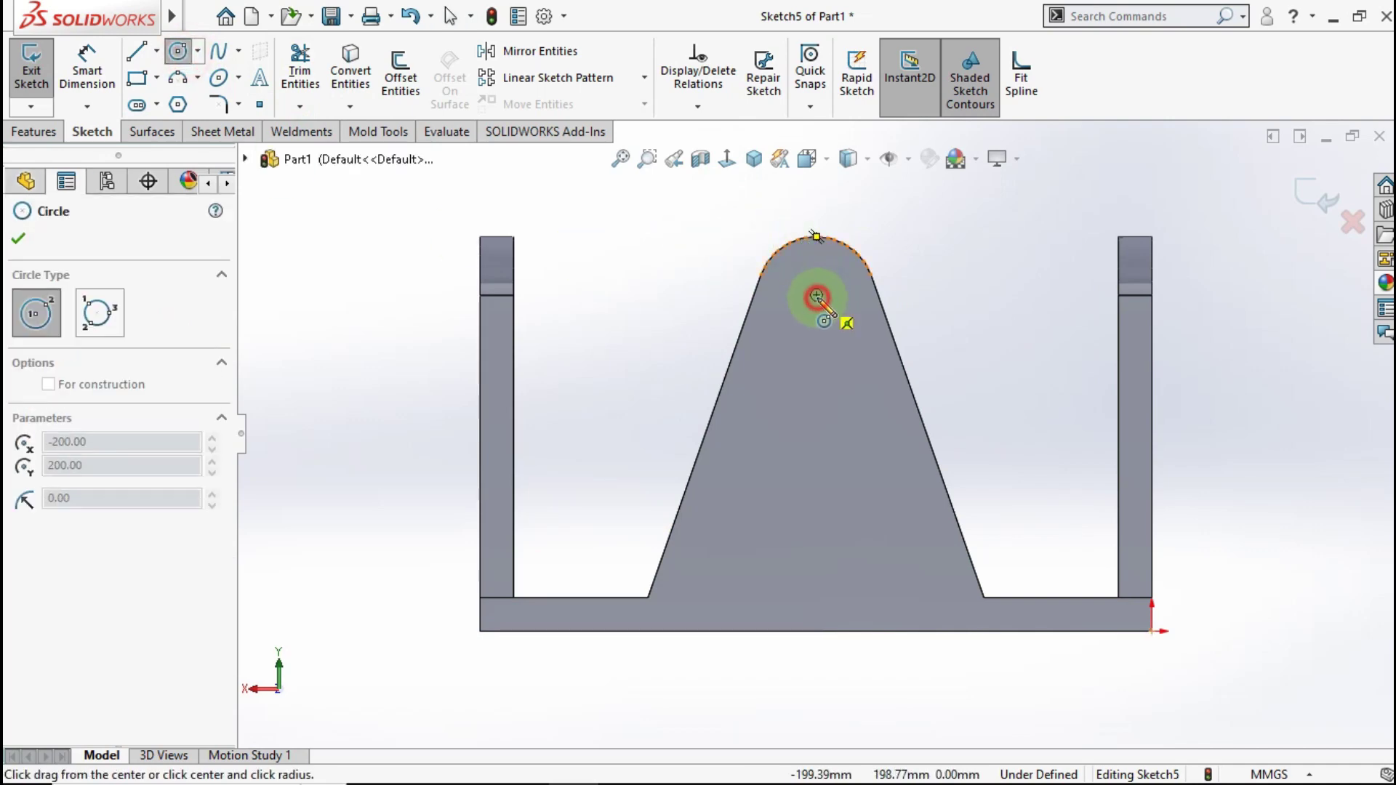
{"action": "left_click", "coordinate": [849, 290]}
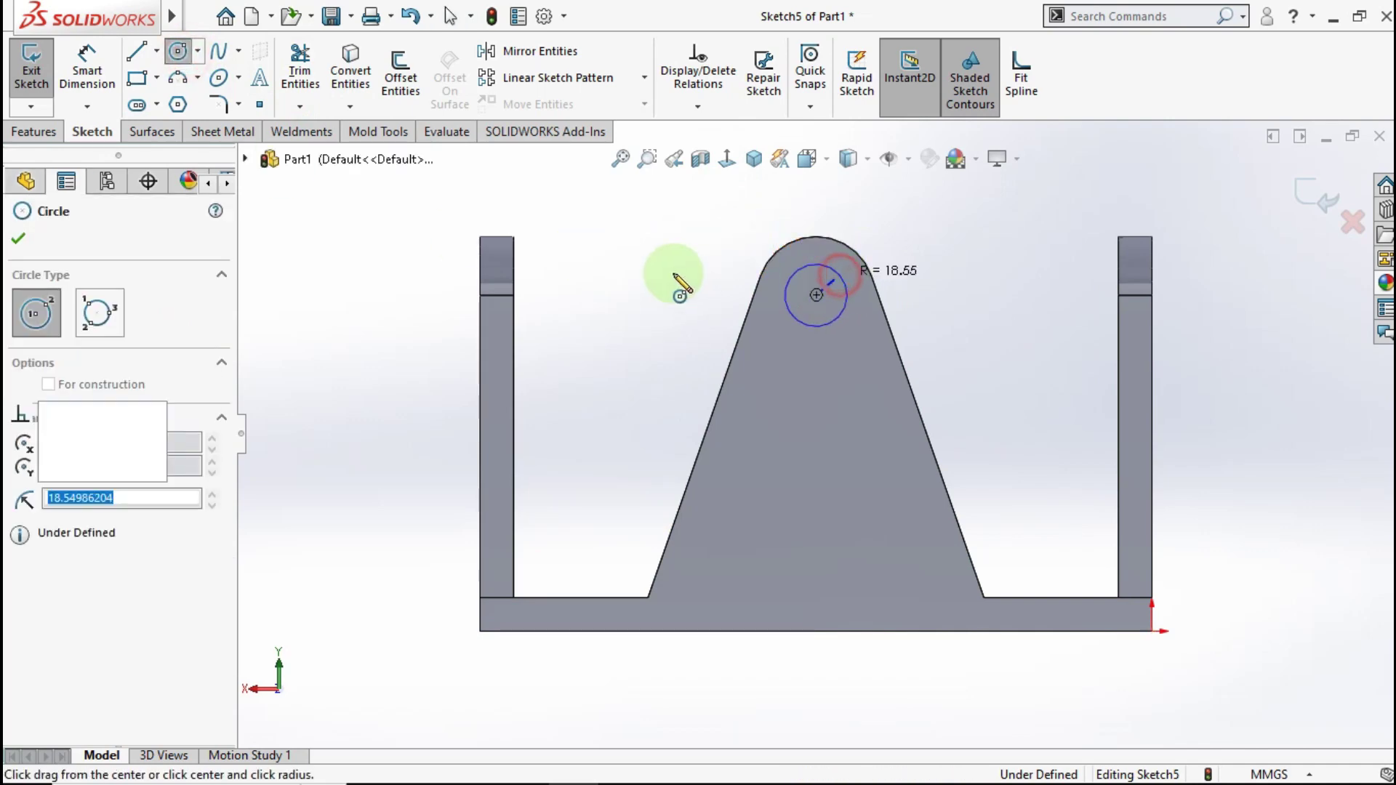
- Dimension the circle's diameter to 30 mm
{"action": "left_click", "coordinate": [86, 75]}
{"action": "left_click", "coordinate": [842, 280]}
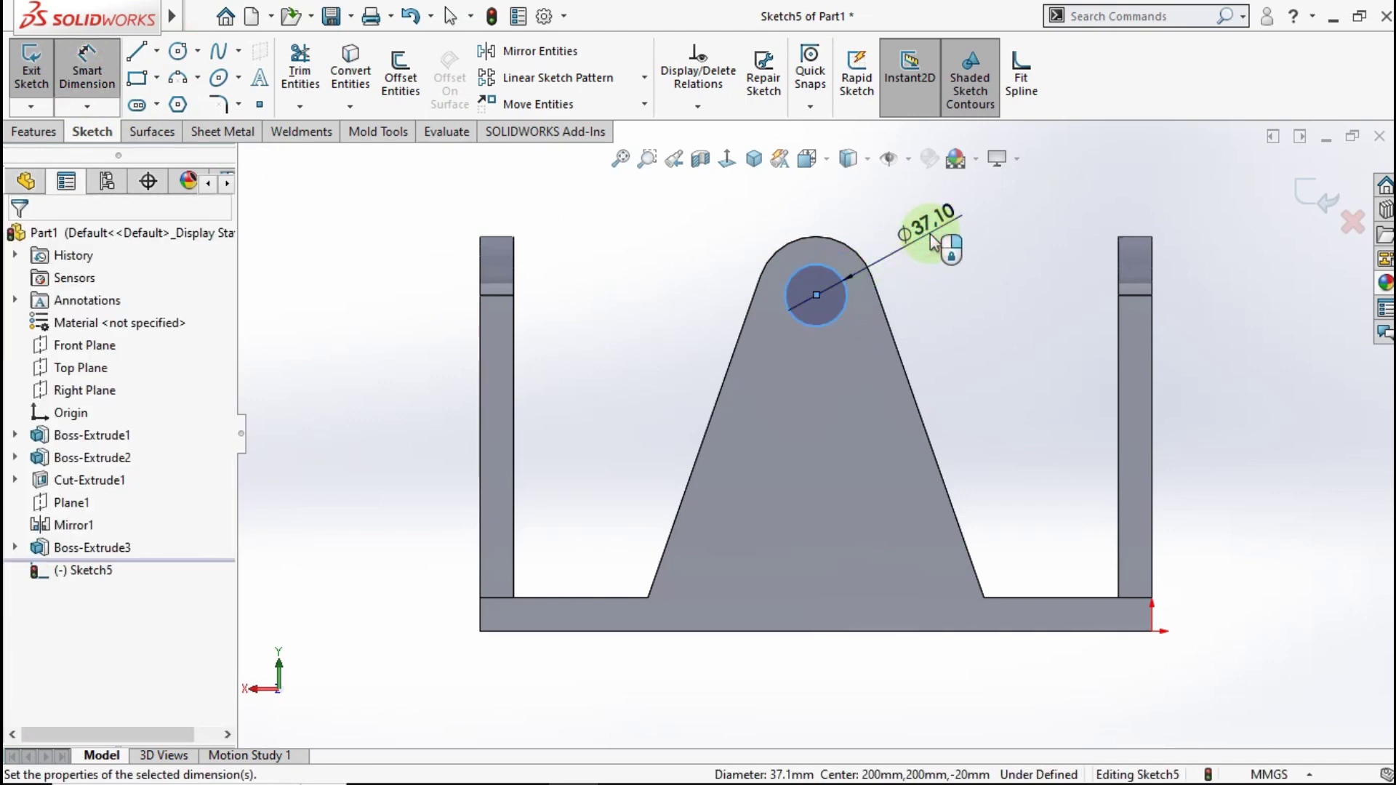
{"action": "left_click", "coordinate": [930, 234]}
{"action": "type", "text": "30"}
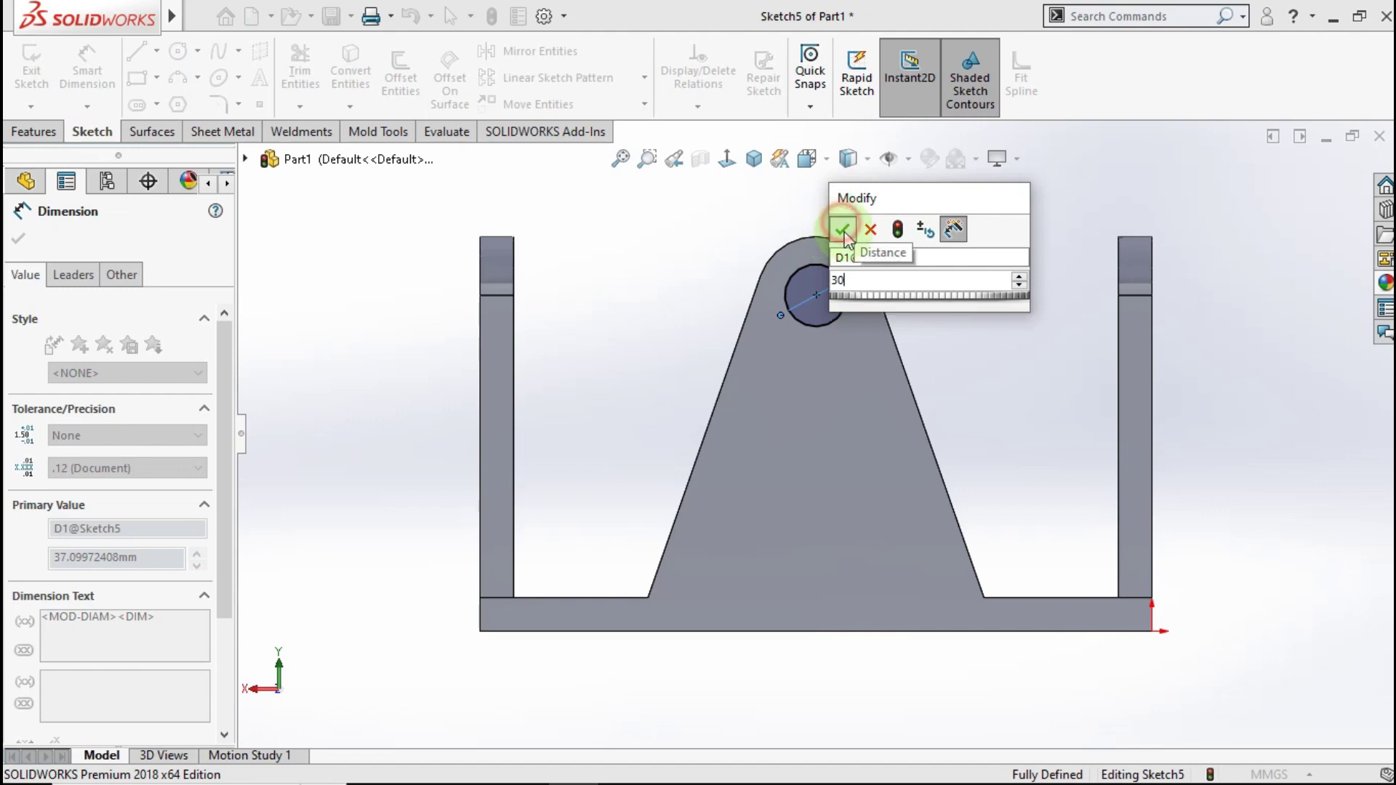
{"action": "left_click", "coordinate": [842, 231]}
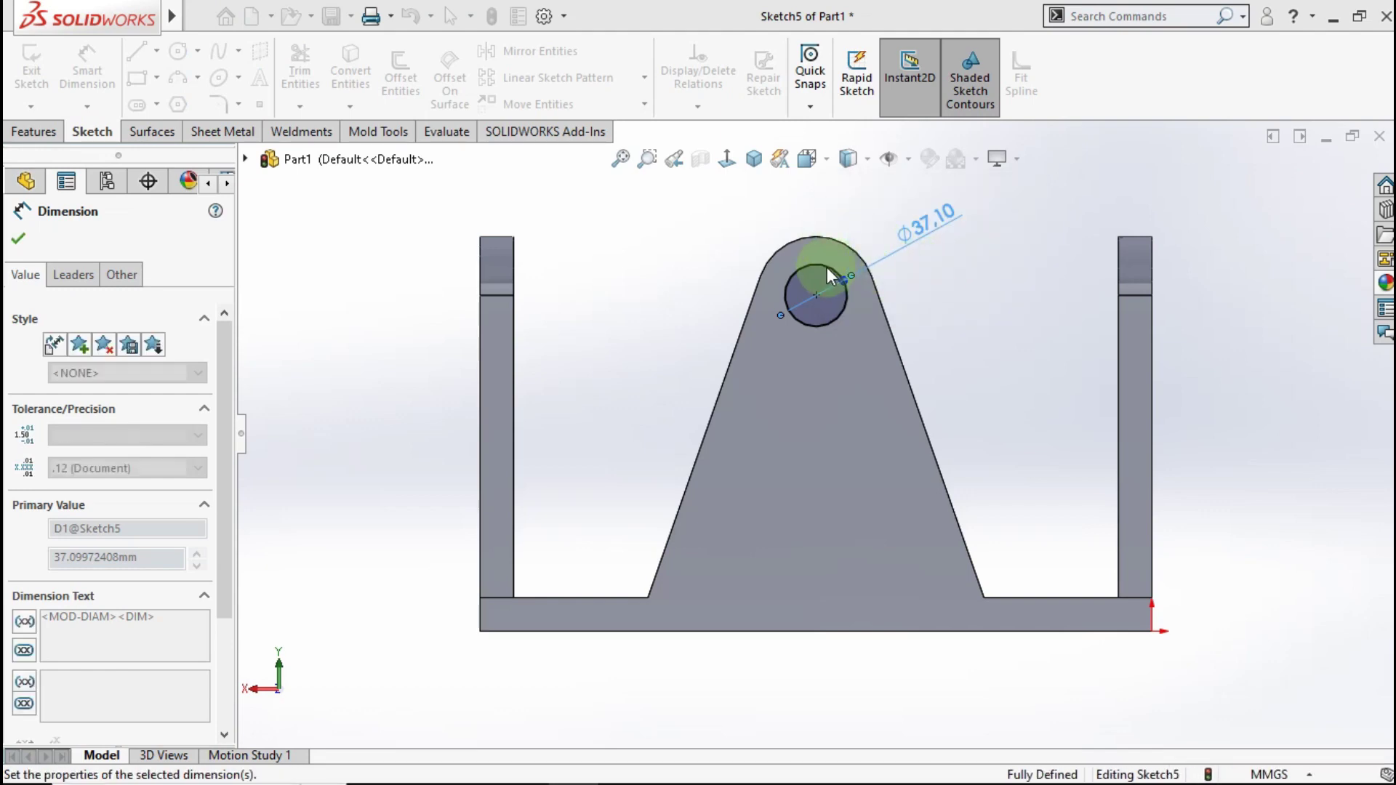
- Cut the 30 mm circle Through All the tapered support and return to the isometric view
{"action": "left_click", "coordinate": [32, 131]}
{"action": "left_click", "coordinate": [308, 73]}
{"action": "left_click", "coordinate": [311, 71]}
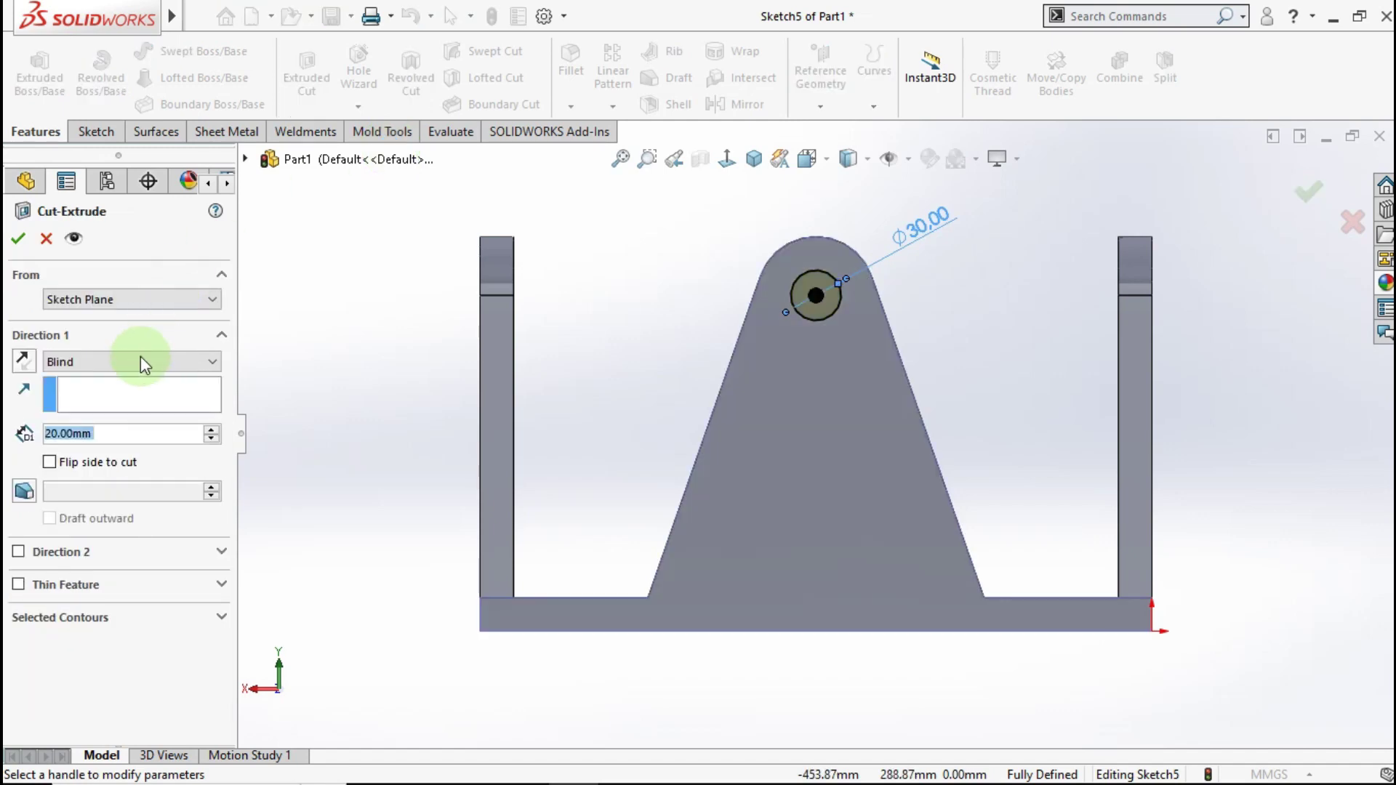
{"action": "left_click", "coordinate": [138, 362]}
{"action": "left_click", "coordinate": [124, 393]}
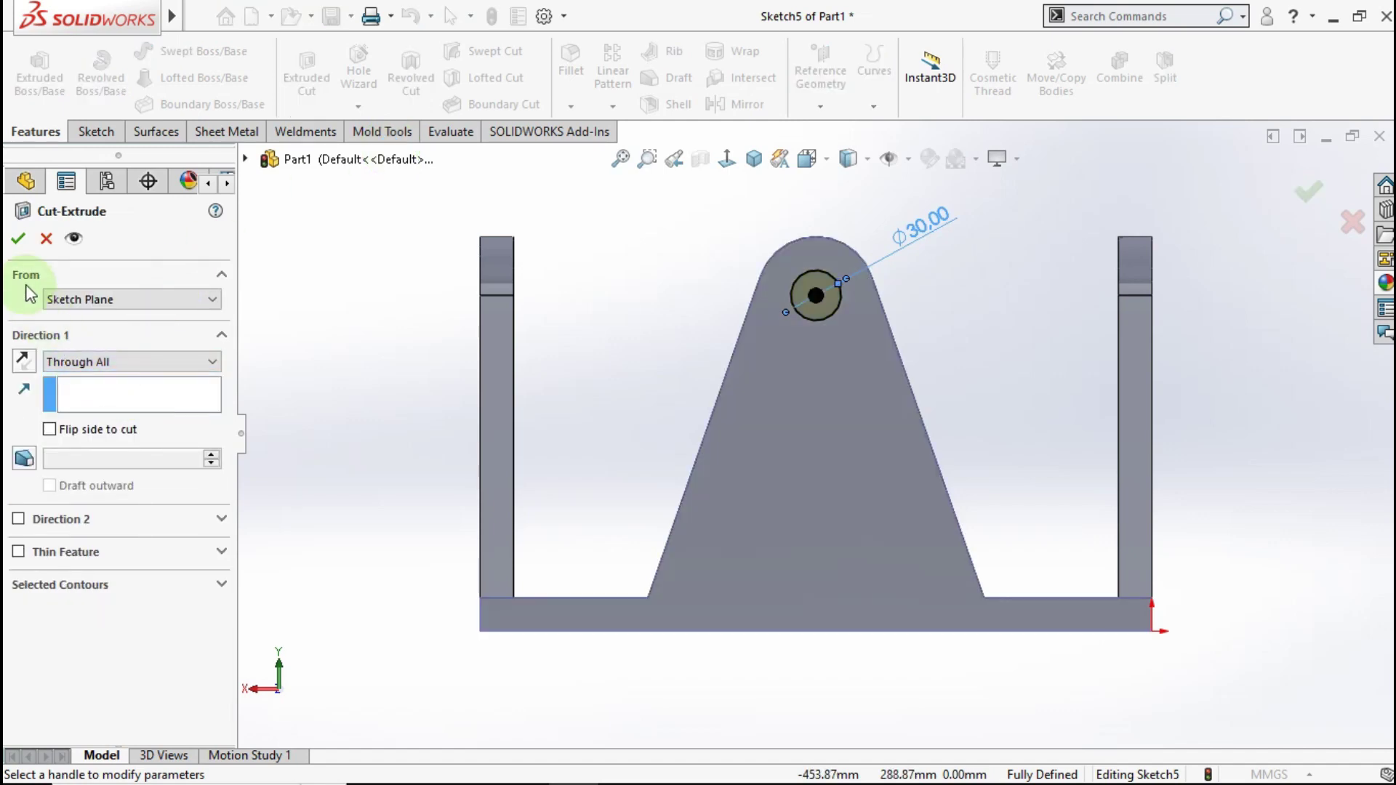
{"action": "left_click", "coordinate": [20, 238]}
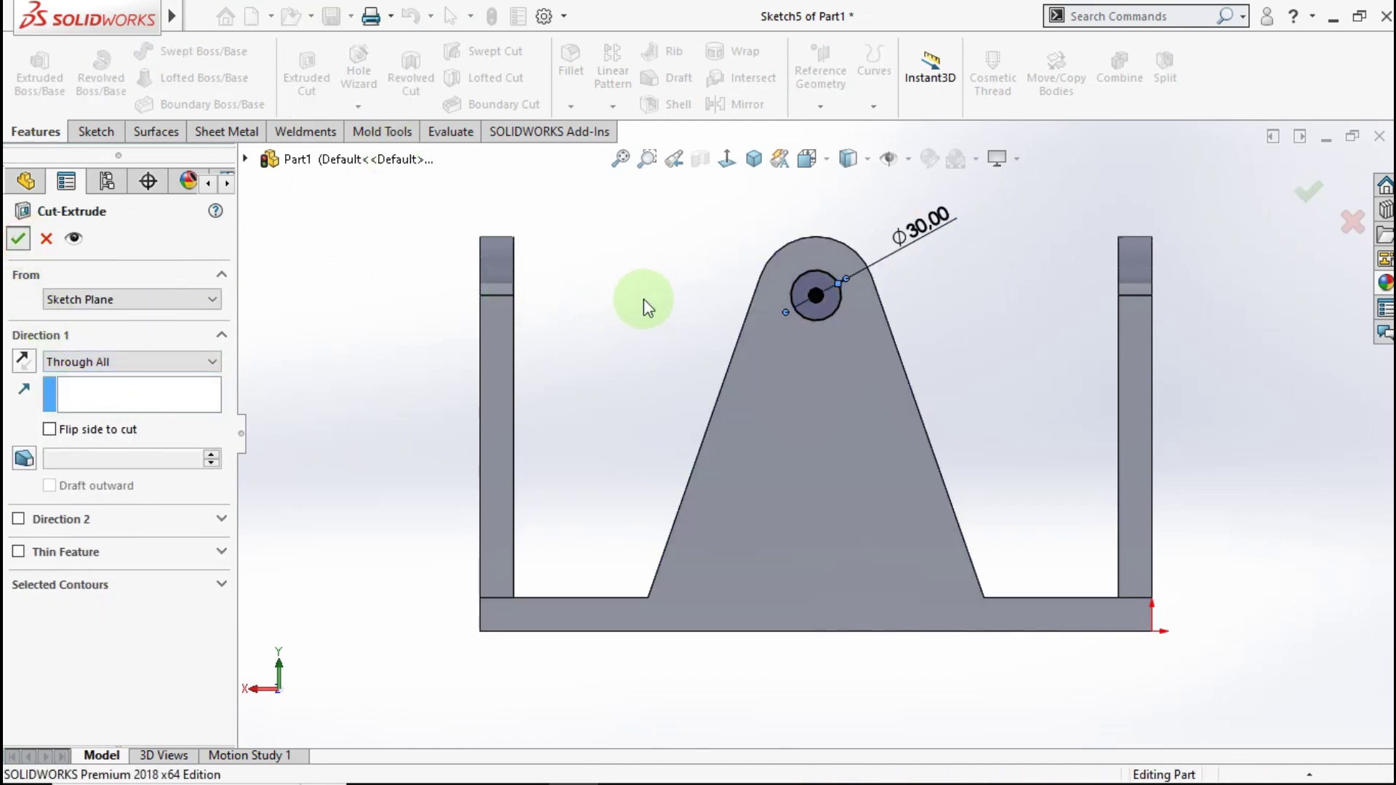
{"action": "middle_click_drag", "start_coordinate": [643, 299], "coordinate": [792, 224]}
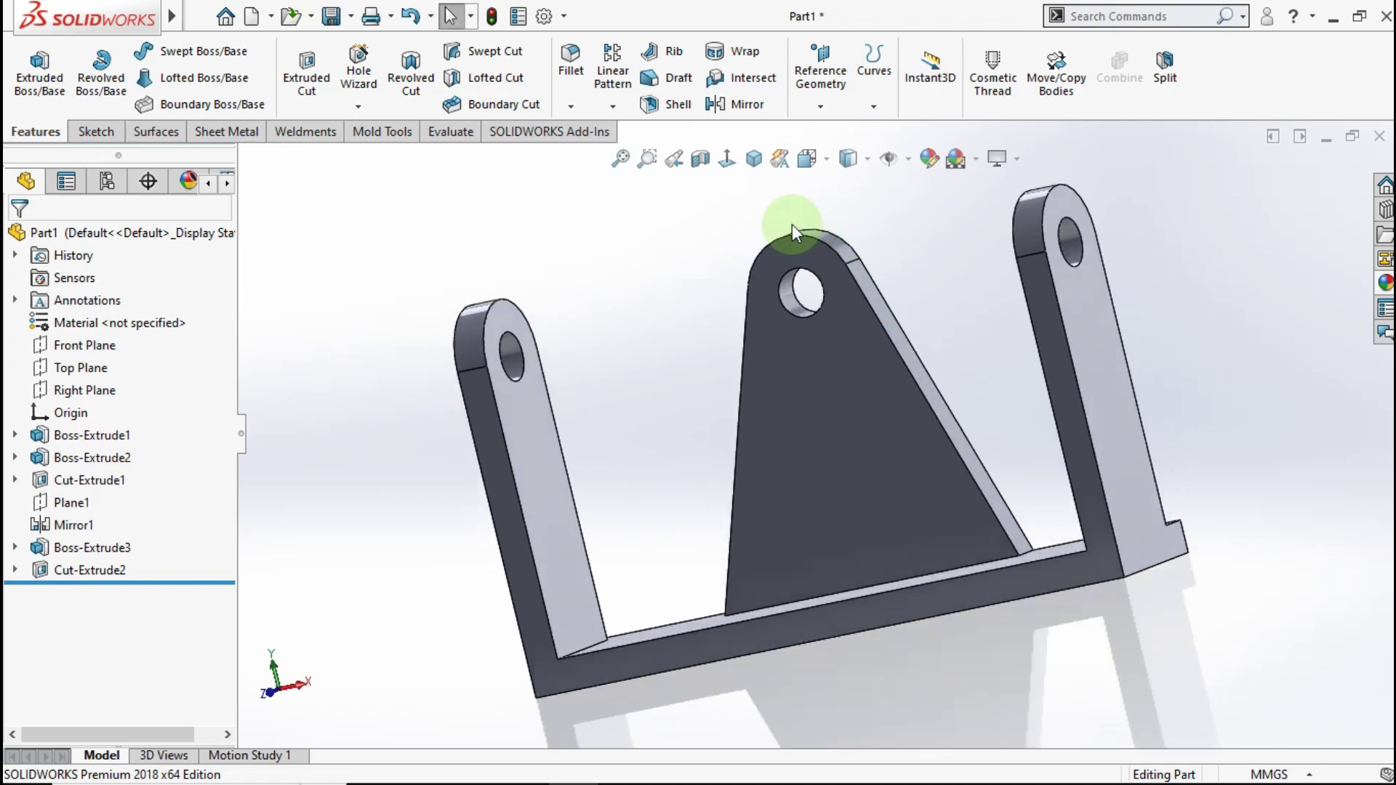
{"action": "left_click", "coordinate": [755, 158]}
{"action": "left_click", "coordinate": [842, 218]}
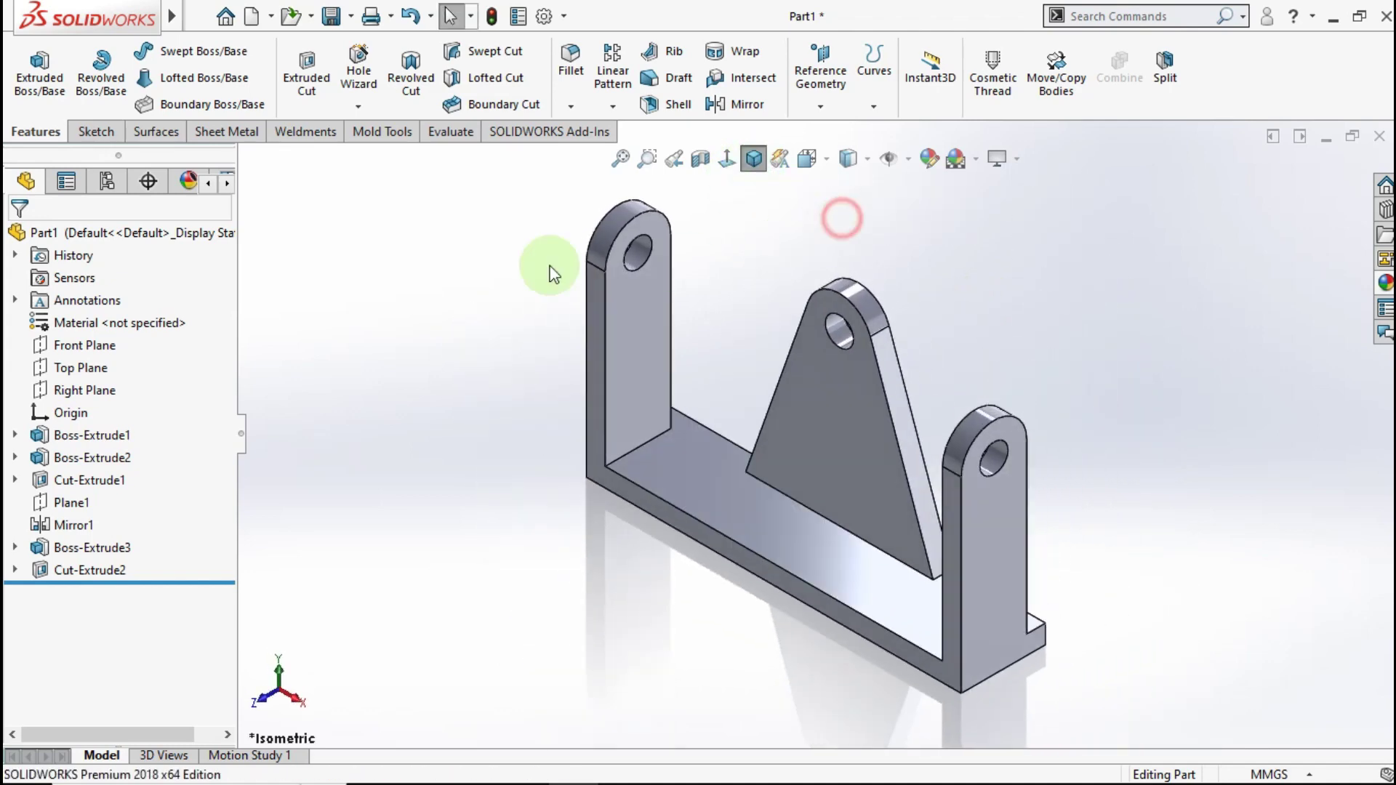
- Apply a black colour appearance to the whole bracket part
{"action": "left_click", "coordinate": [187, 232]}
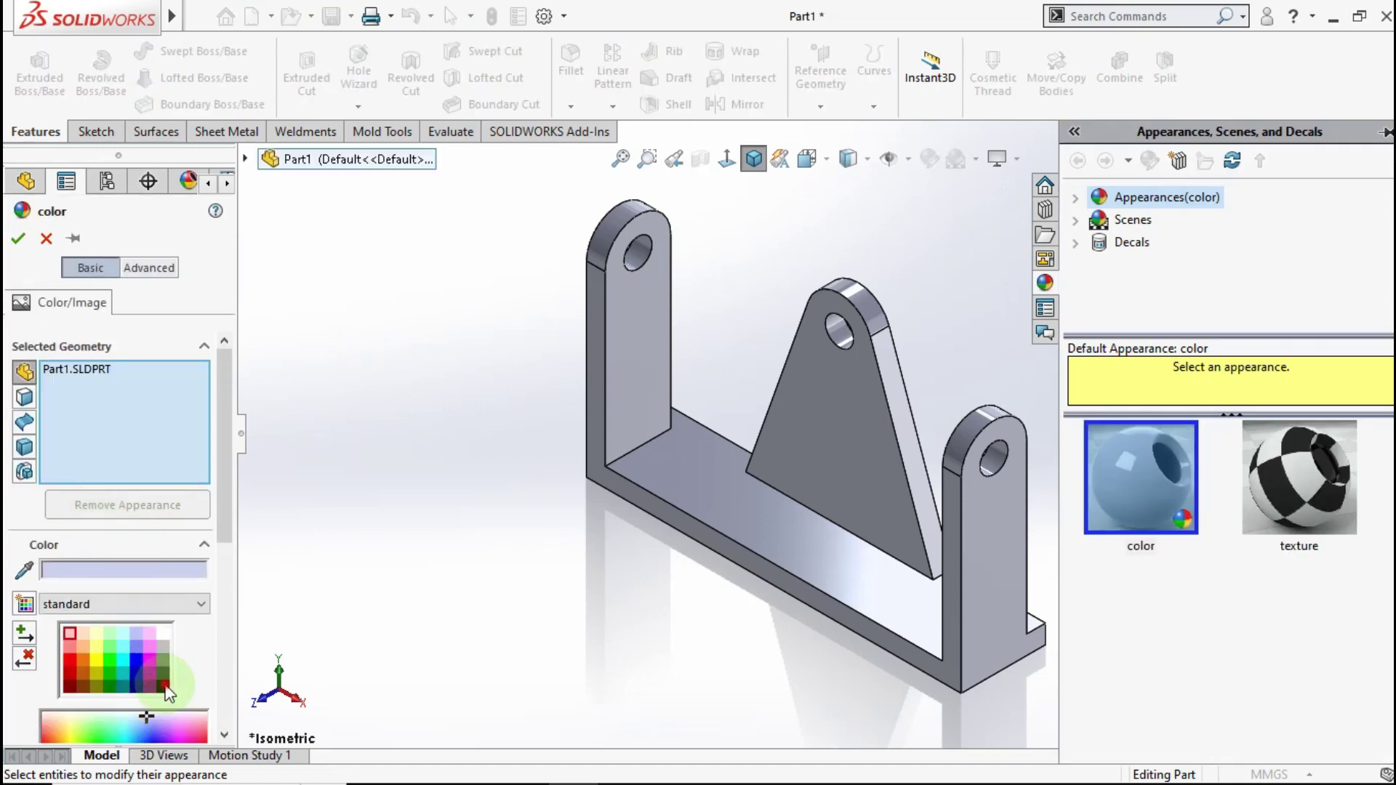
{"action": "left_click", "coordinate": [164, 686]}
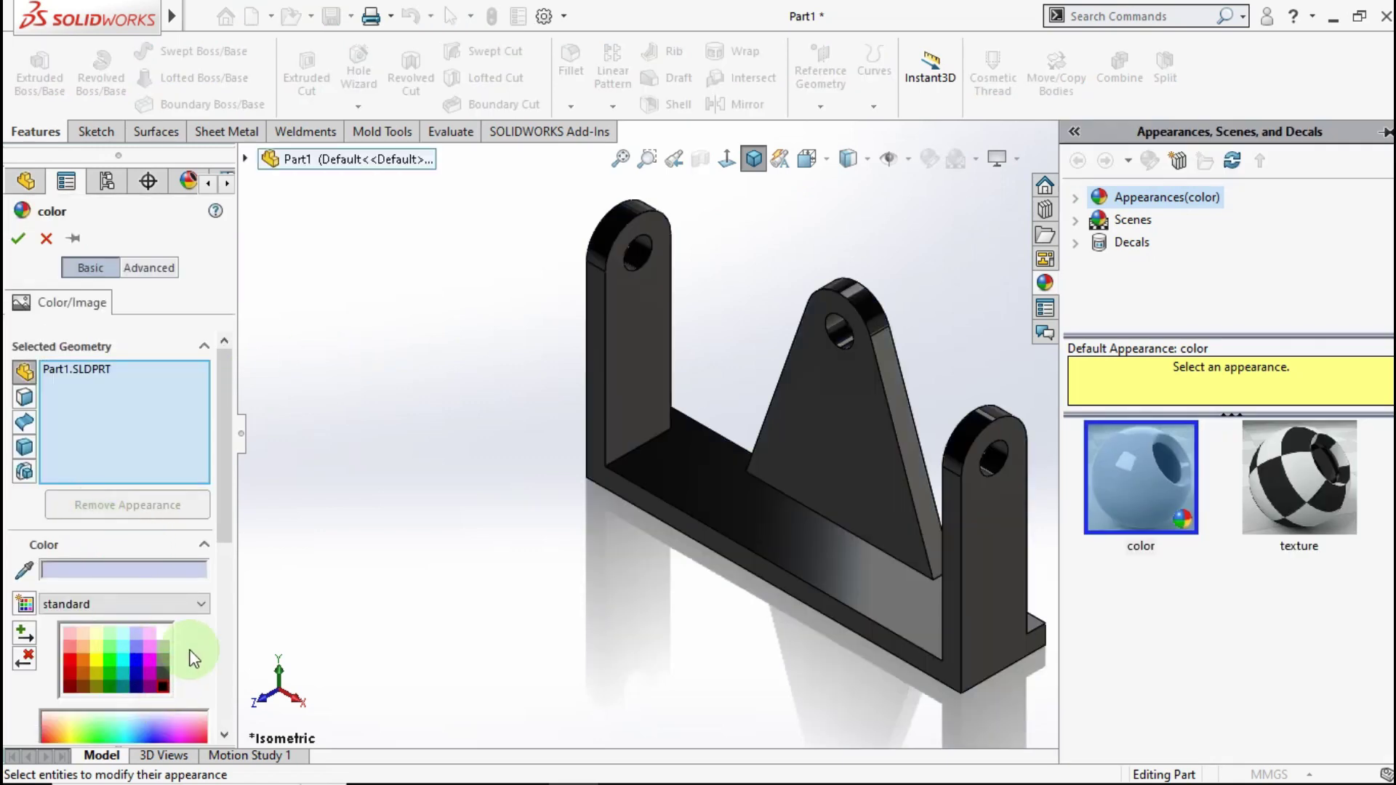
{"action": "left_click", "coordinate": [17, 239]}
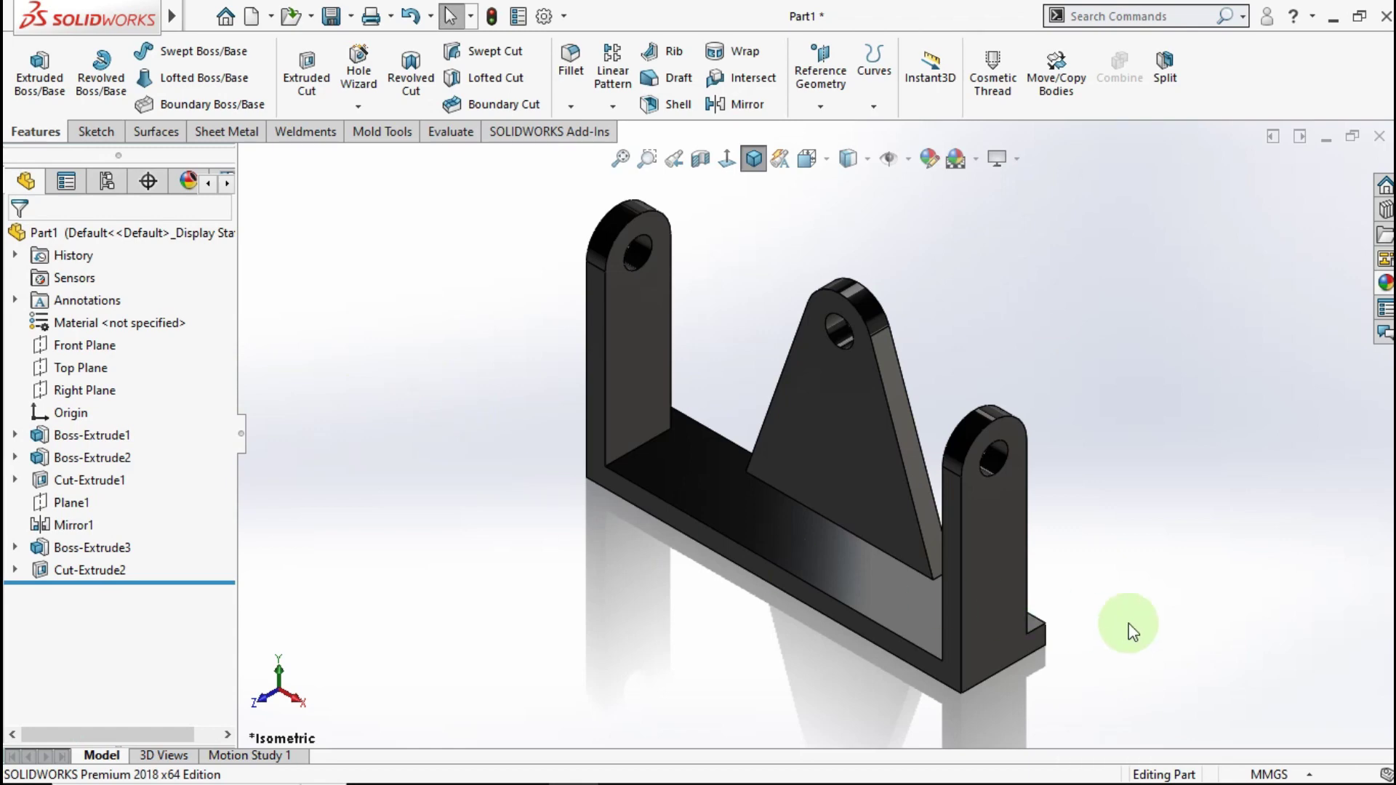
- Set up a 10 mm by 45° chamfer on one short vertical corner edge of the base's tapered-support side
{"action": "middle_click_drag", "start_coordinate": [1128, 622], "coordinate": [956, 595]}
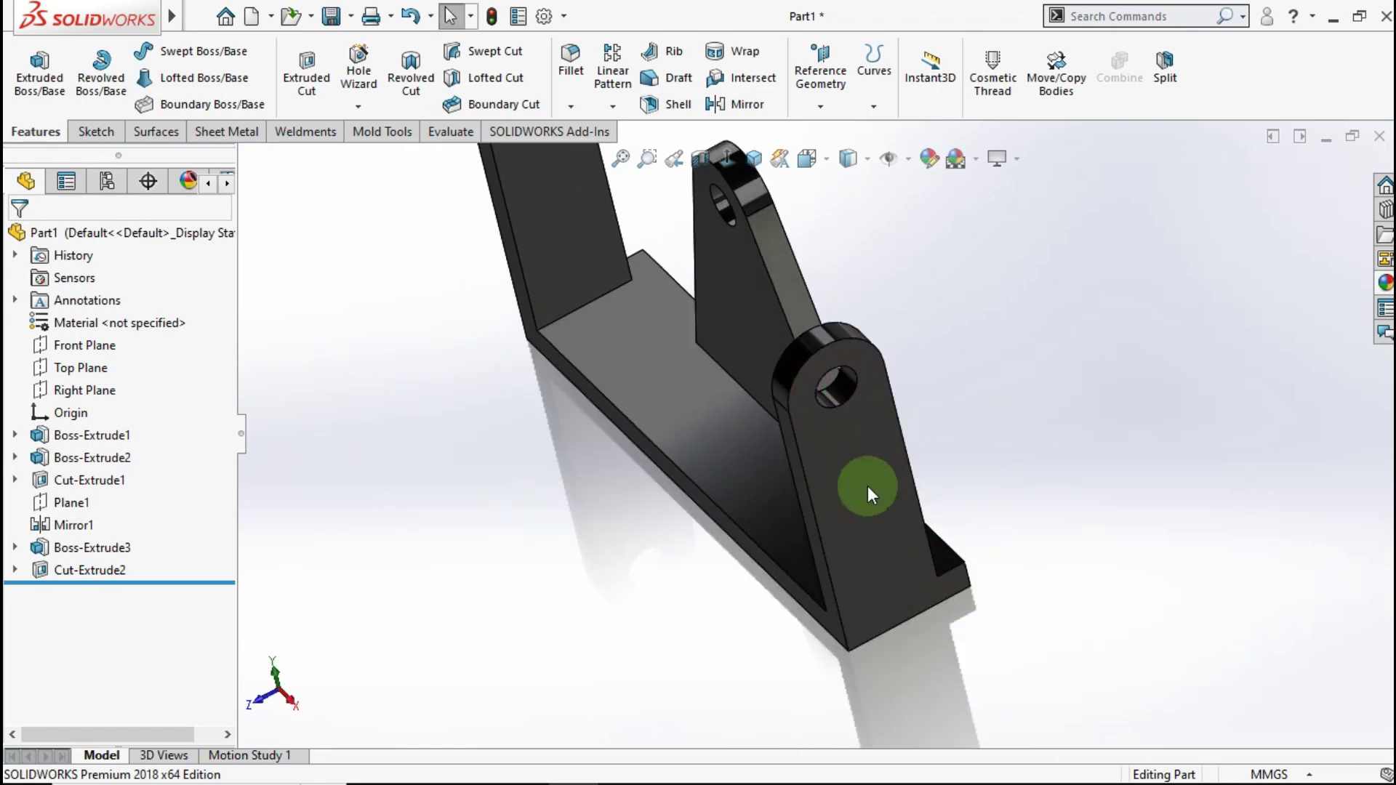
{"action": "left_click", "coordinate": [571, 107]}
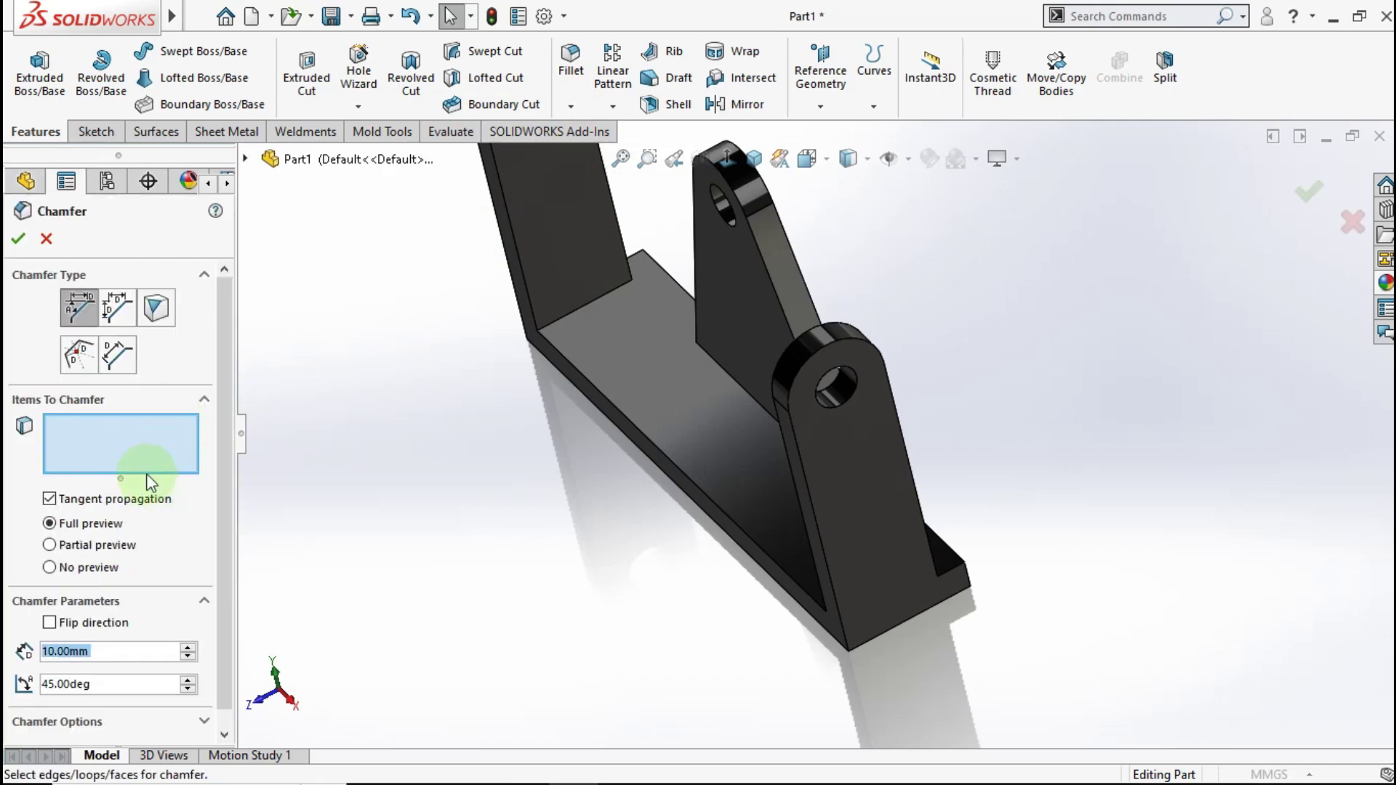
{"action": "type", "text": "2"}
{"action": "key", "text": "Return"}
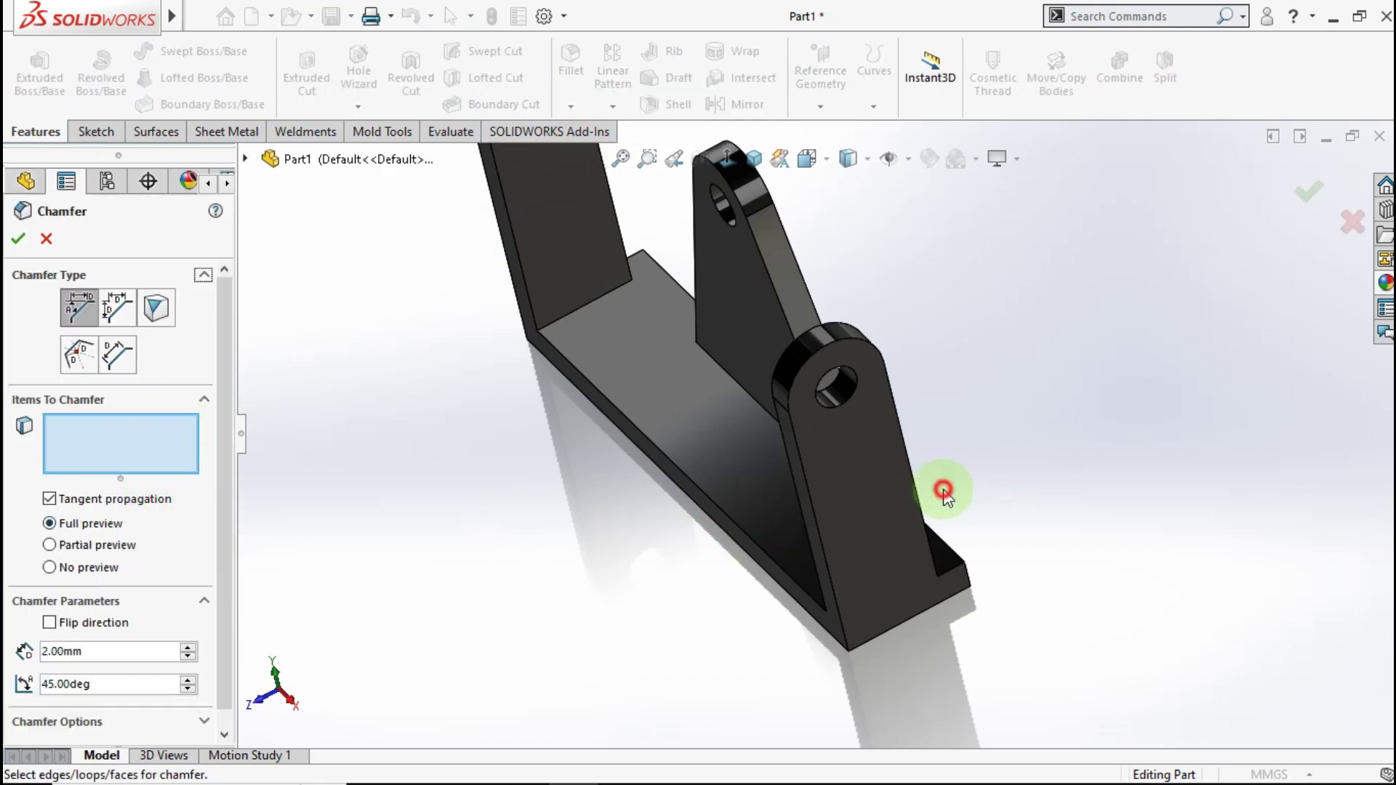
{"action": "left_click", "coordinate": [969, 571]}
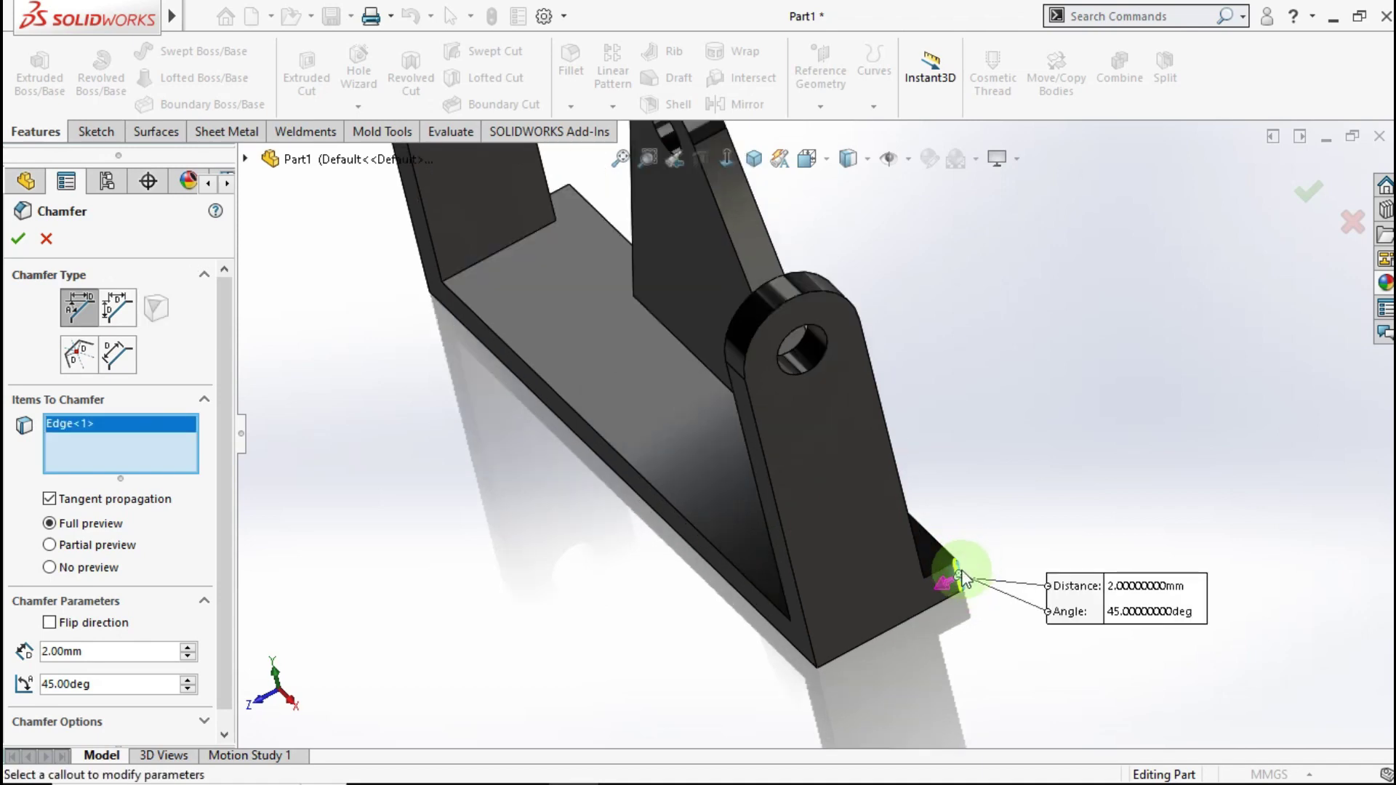
{"action": "scroll", "coordinate": [941, 563], "scroll_direction": "down", "scroll_amount": 5}
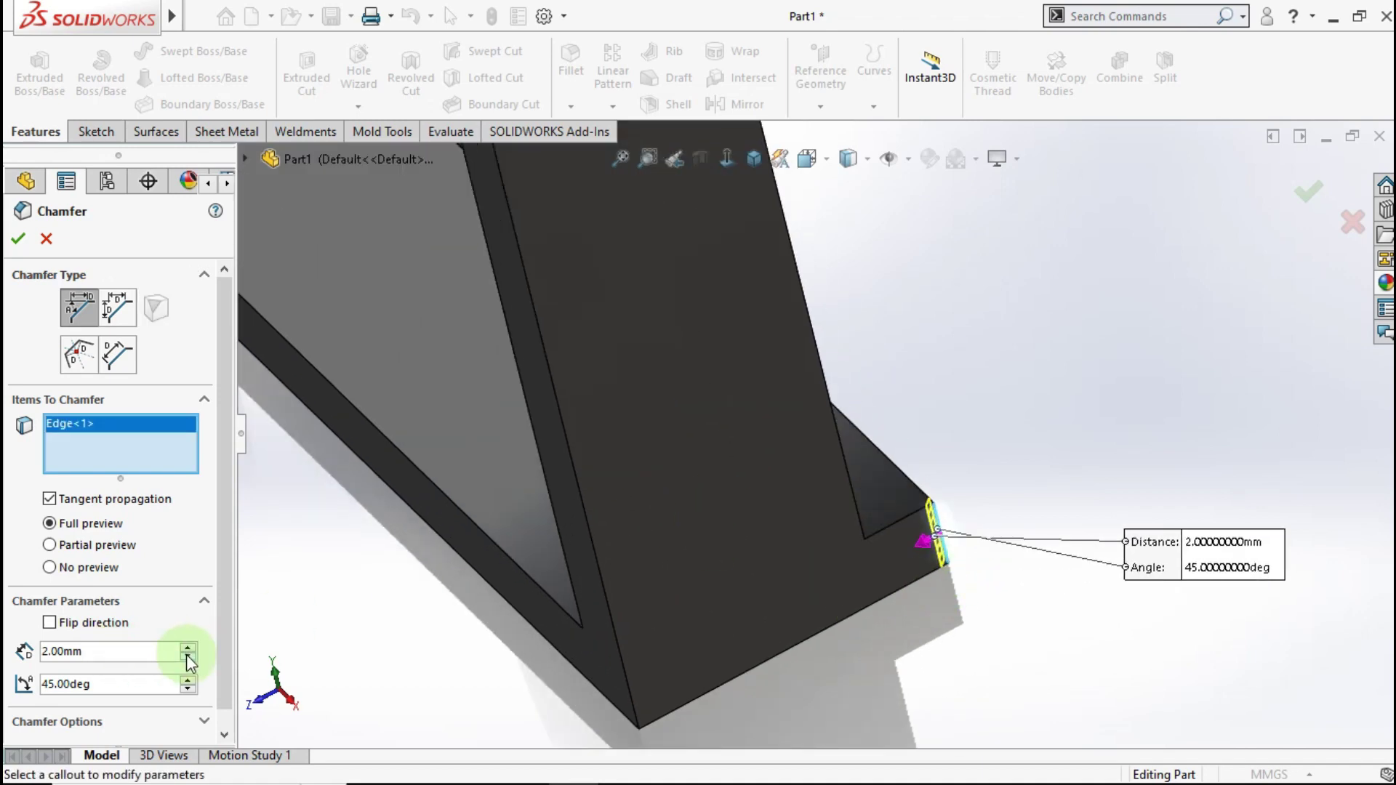
{"action": "type", "text": "10"}
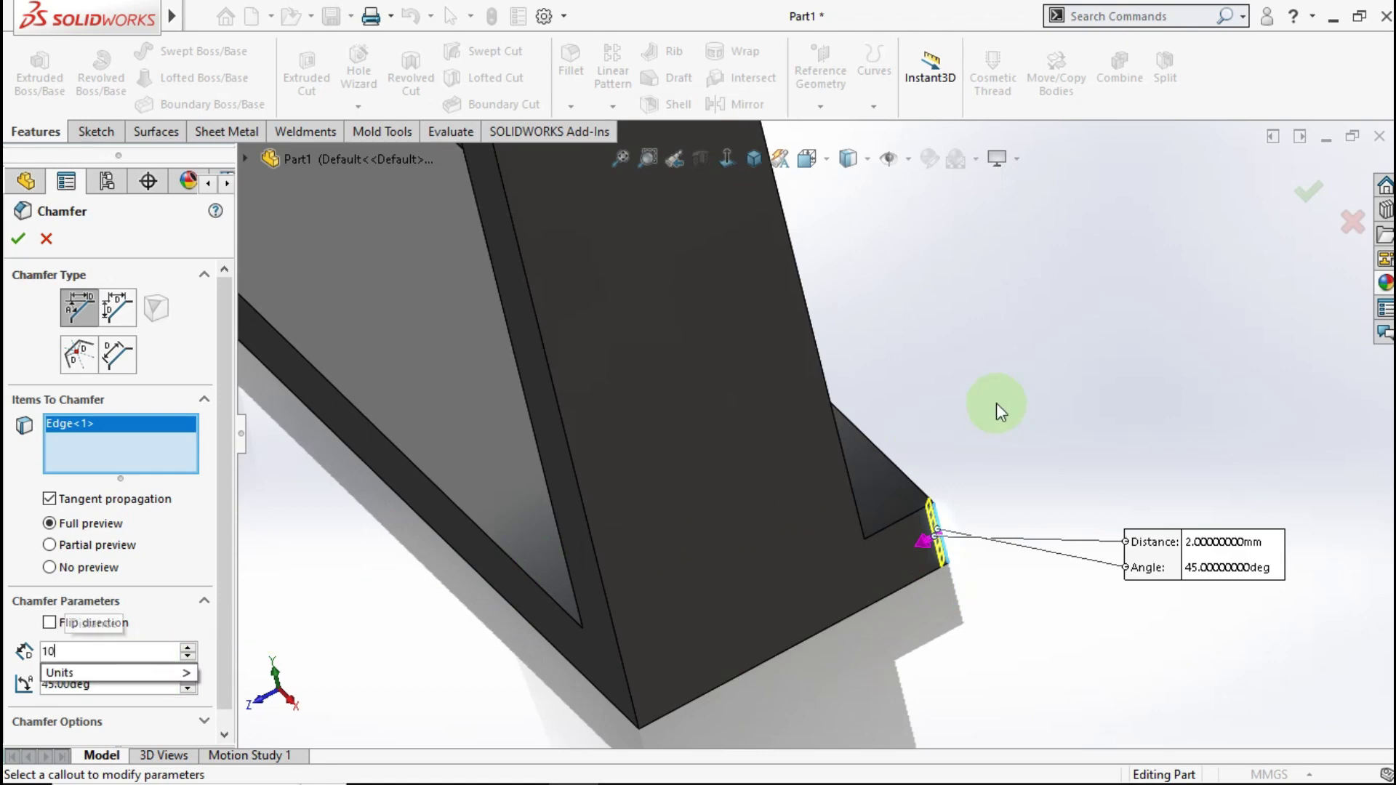
{"action": "left_click", "coordinate": [1037, 378]}
{"action": "scroll", "coordinate": [930, 403], "scroll_direction": "up", "scroll_amount": 3}
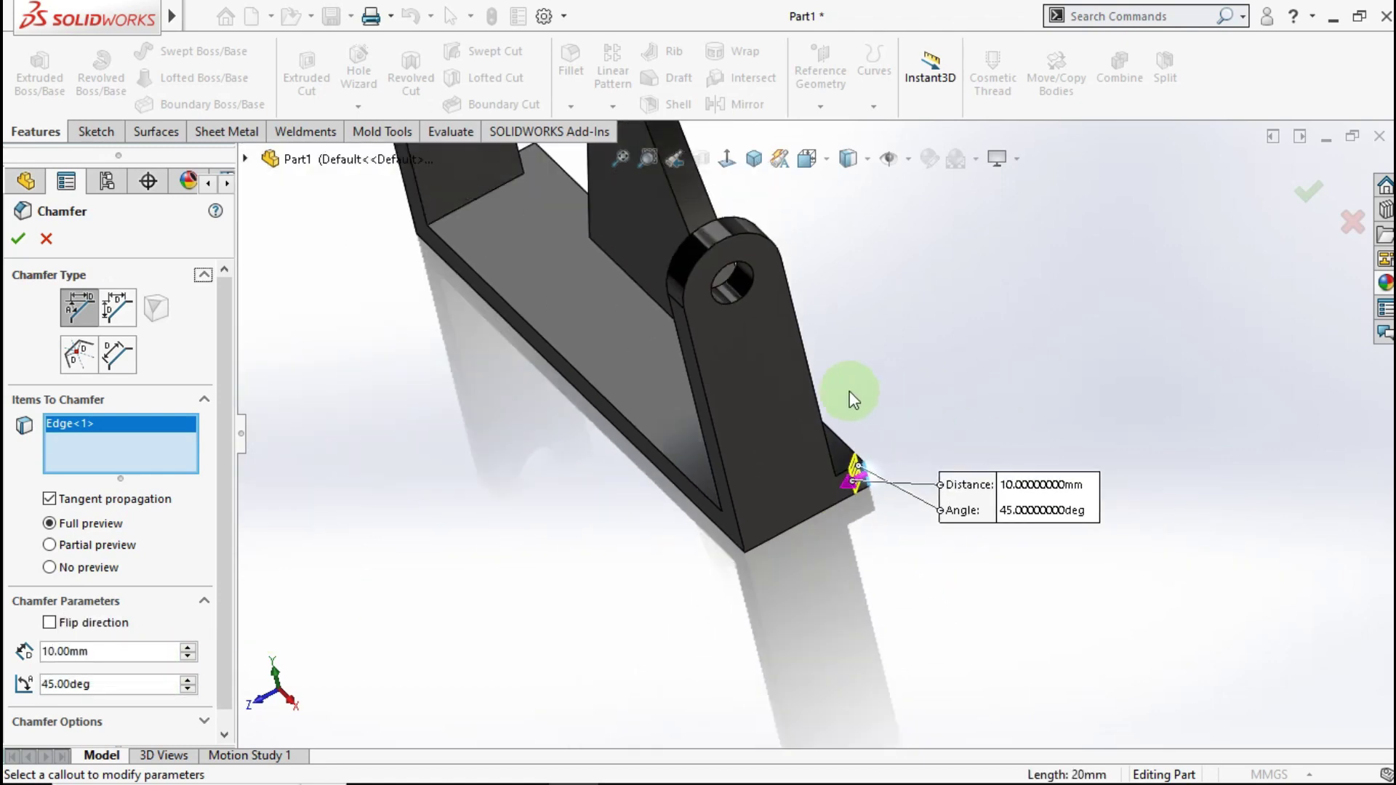
- Add the matching corner edge at the base's other end to the chamfer and apply it
{"action": "middle_click_drag", "start_coordinate": [848, 390], "coordinate": [1245, 458]}
{"action": "scroll", "coordinate": [1244, 450], "scroll_direction": "down", "scroll_amount": 5}
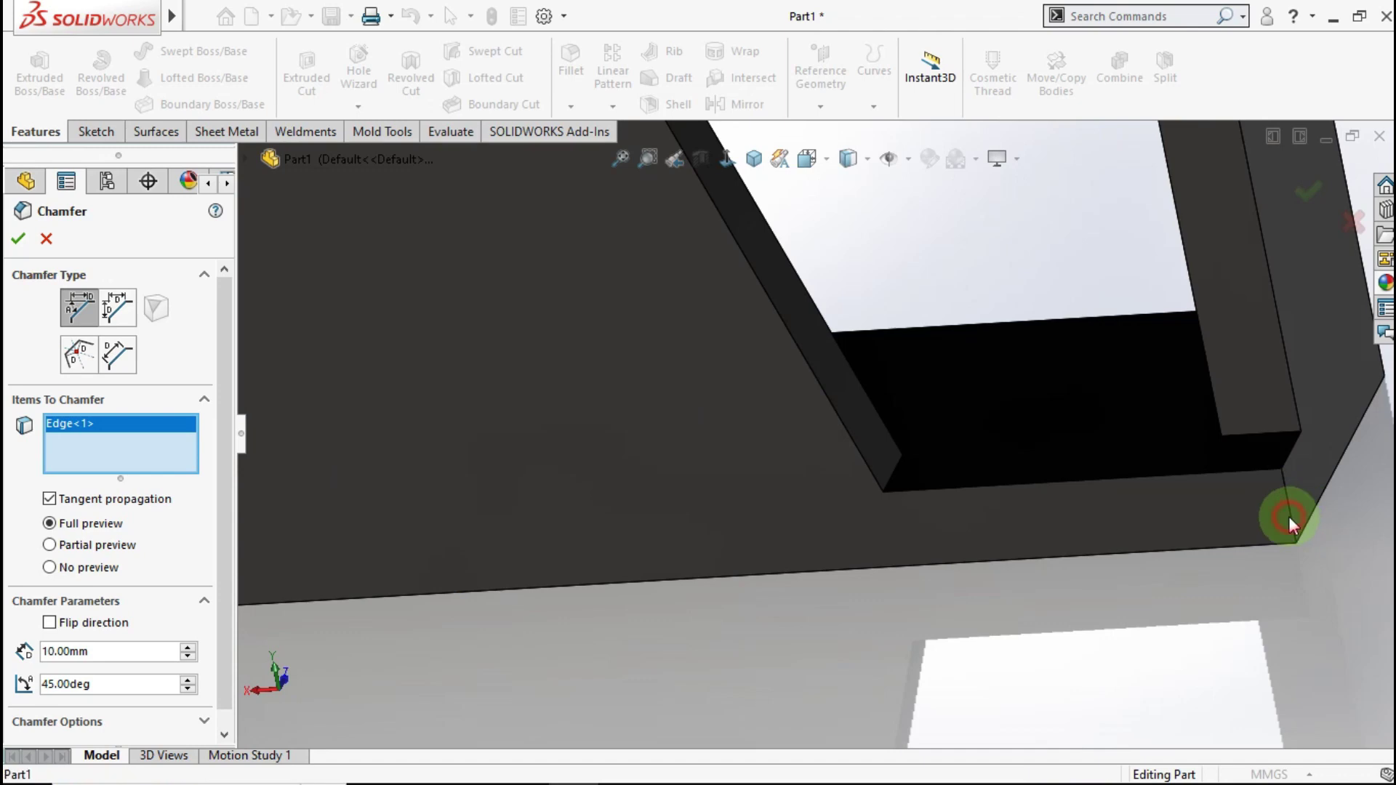
{"action": "left_click", "coordinate": [1288, 517]}
{"action": "scroll", "coordinate": [1075, 528], "scroll_direction": "up", "scroll_amount": 5}
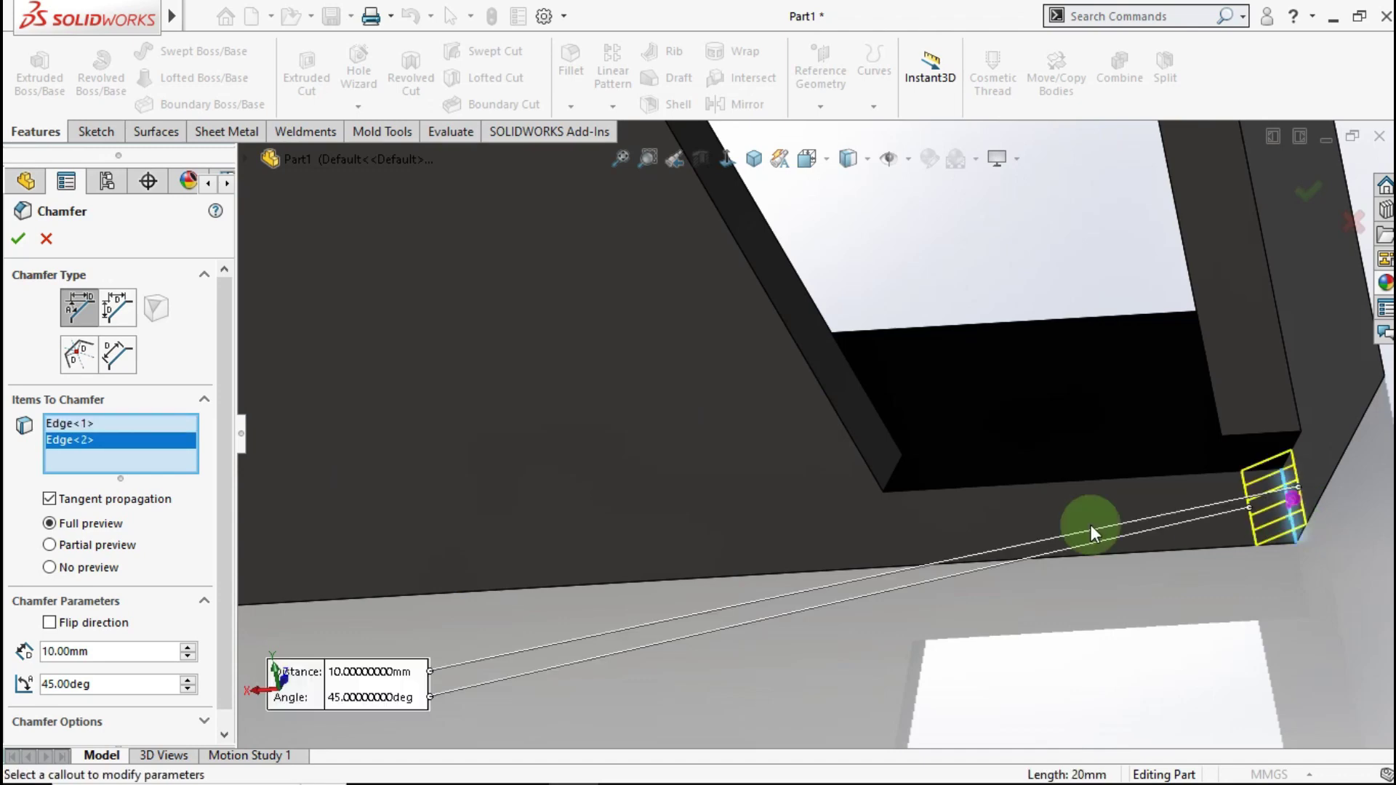
{"action": "left_click", "coordinate": [20, 242]}
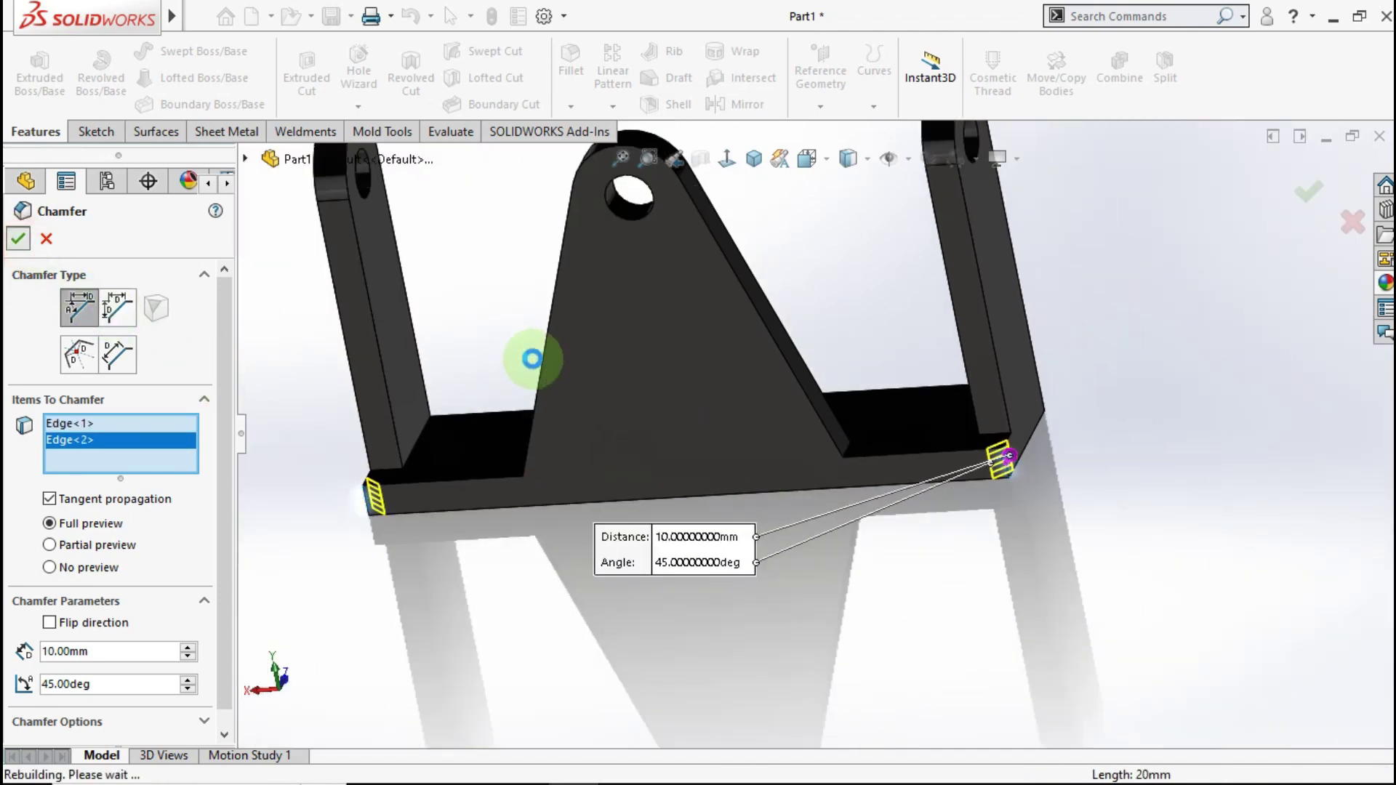
{"action": "middle_click_drag", "start_coordinate": [555, 367], "coordinate": [742, 183]}
{"action": "left_click", "coordinate": [752, 166]}
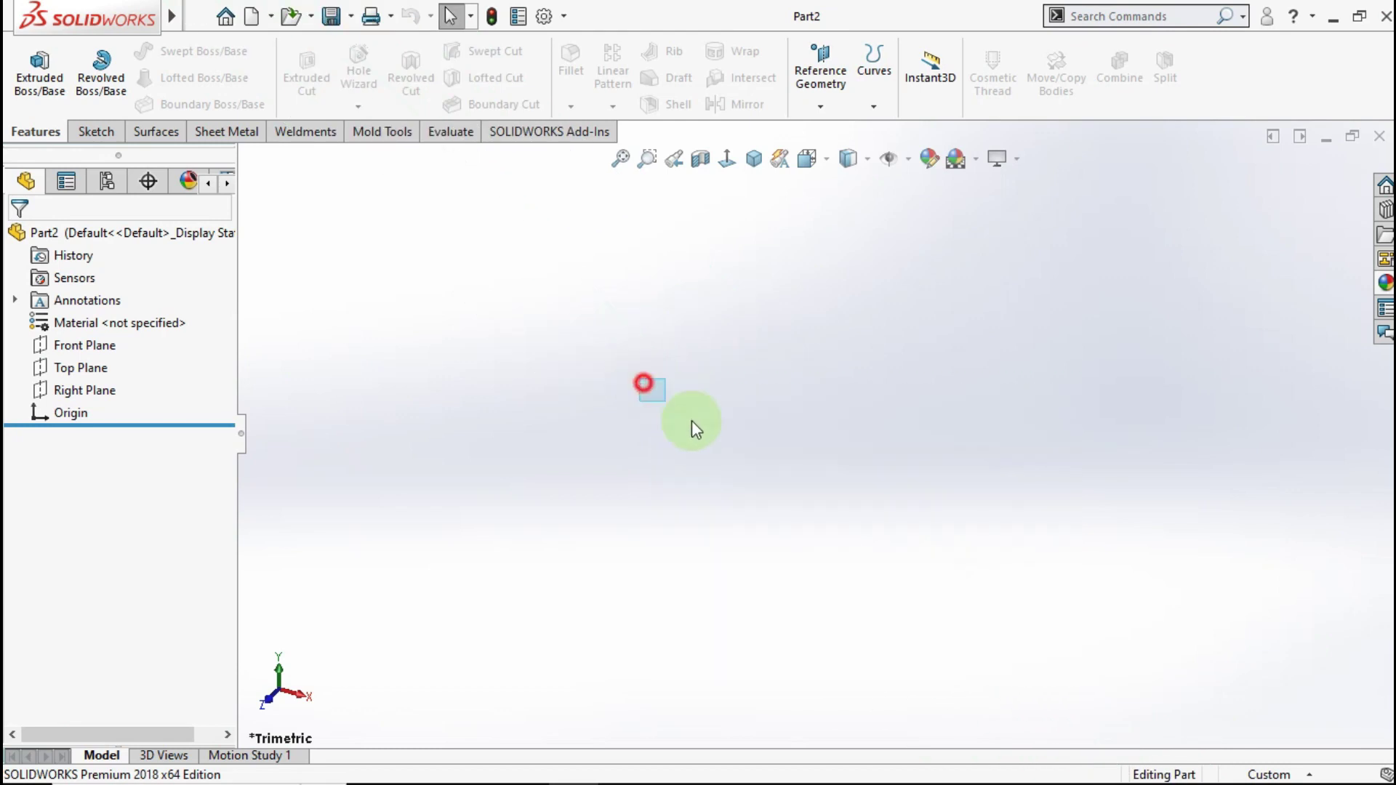
- In the new empty part, sketch a circle of about 108 mm radius on the Front Plane, centred on the origin
{"action": "left_click", "coordinate": [93, 346]}
{"action": "left_click", "coordinate": [111, 320]}
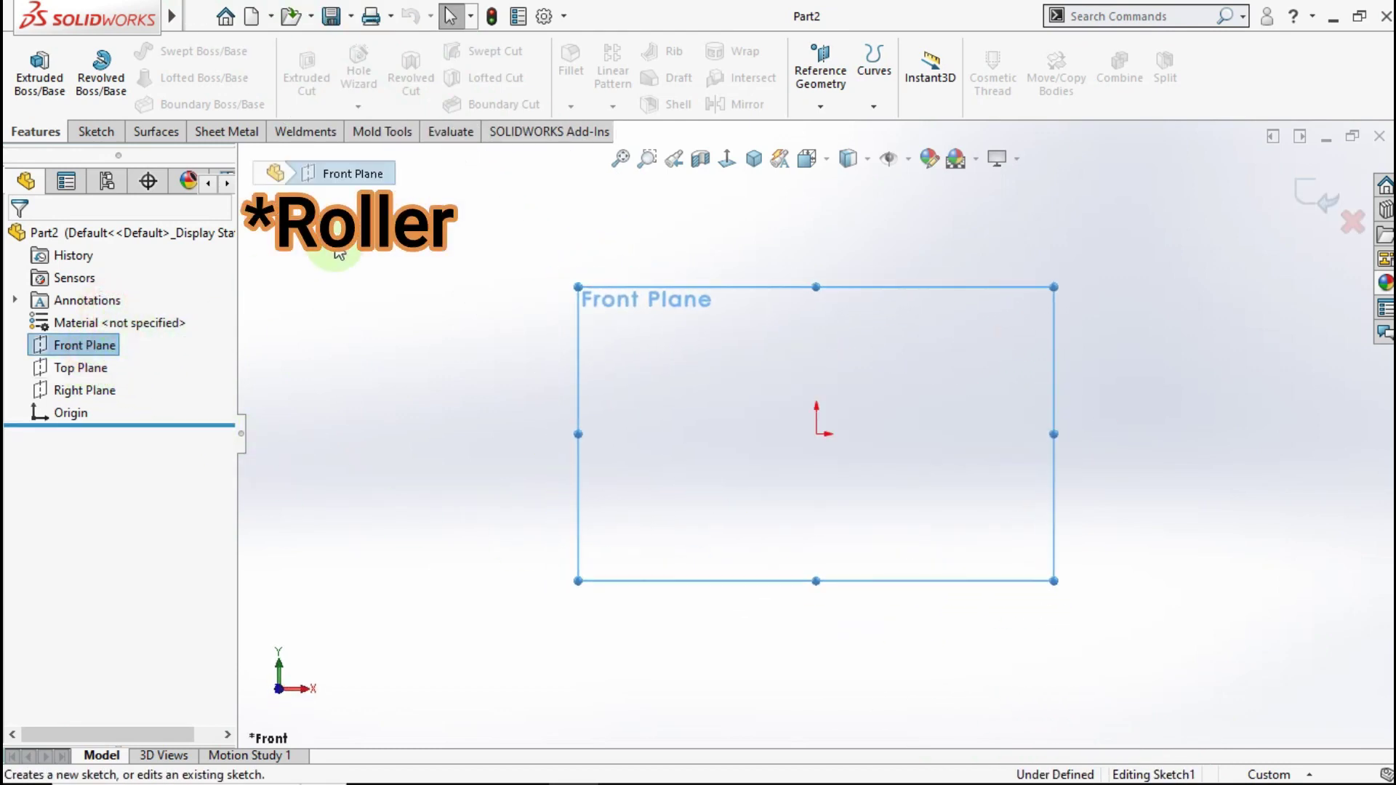
{"action": "left_click", "coordinate": [179, 54]}
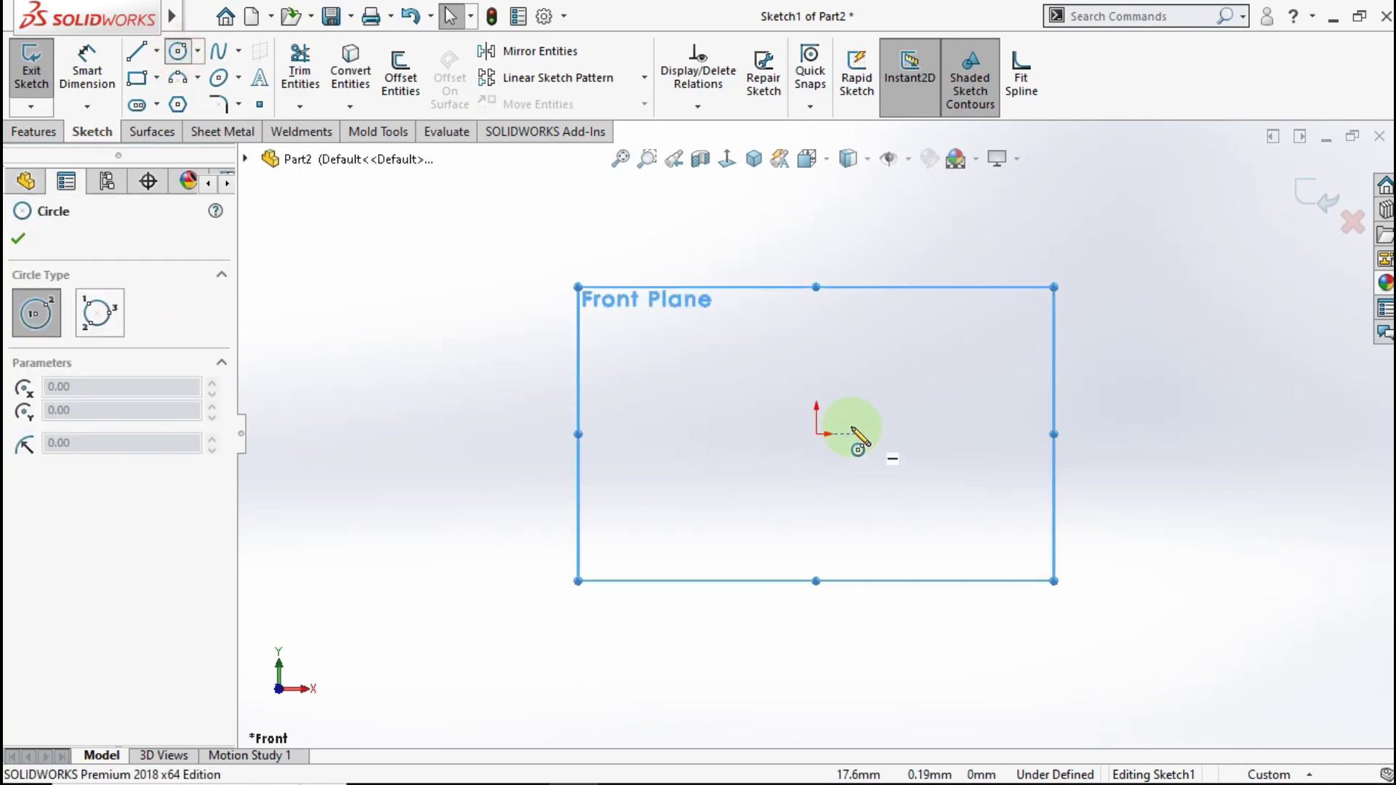
{"action": "left_click", "coordinate": [818, 434]}
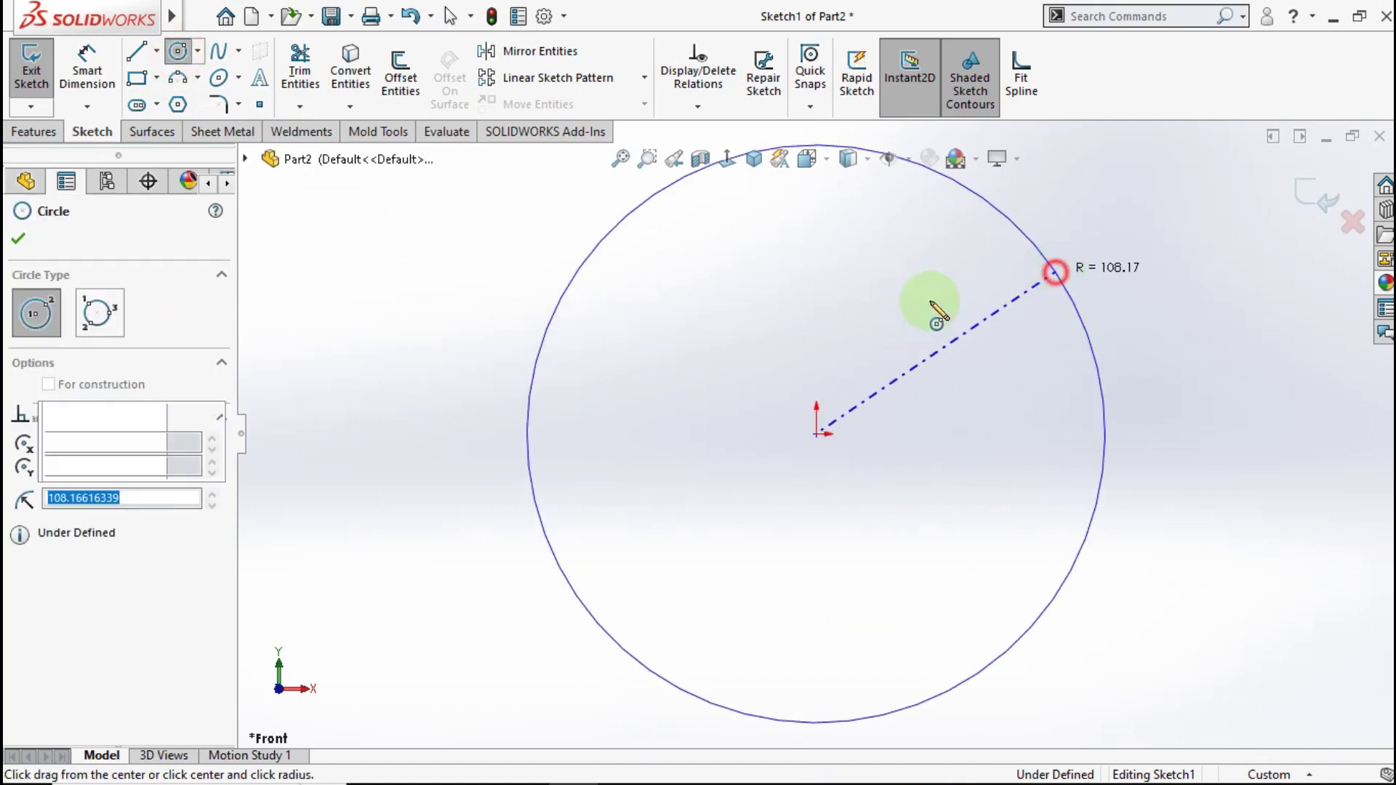
{"action": "left_click", "coordinate": [1059, 268]}
- Dimension the circle's diameter to 250 mm
{"action": "left_click", "coordinate": [85, 71]}
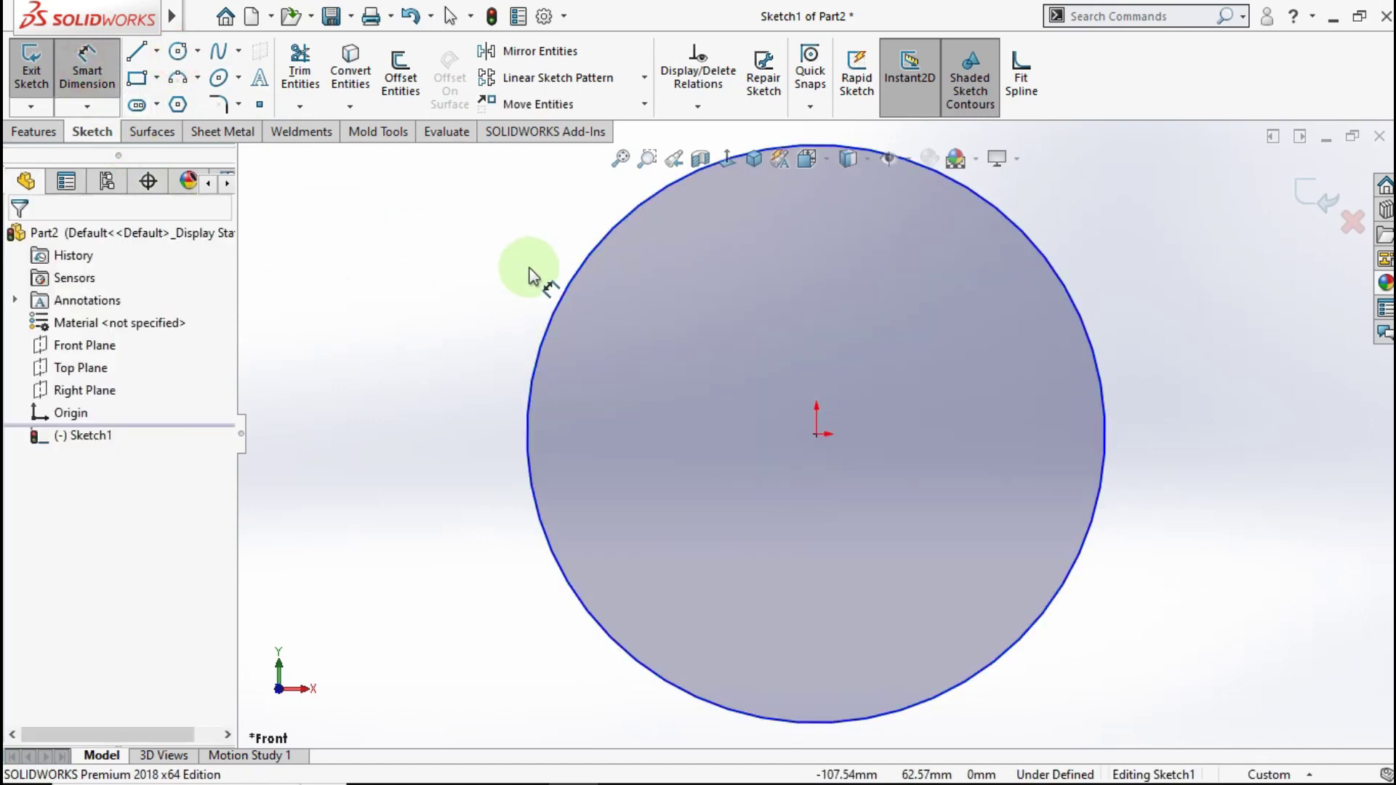
{"action": "left_click", "coordinate": [550, 309]}
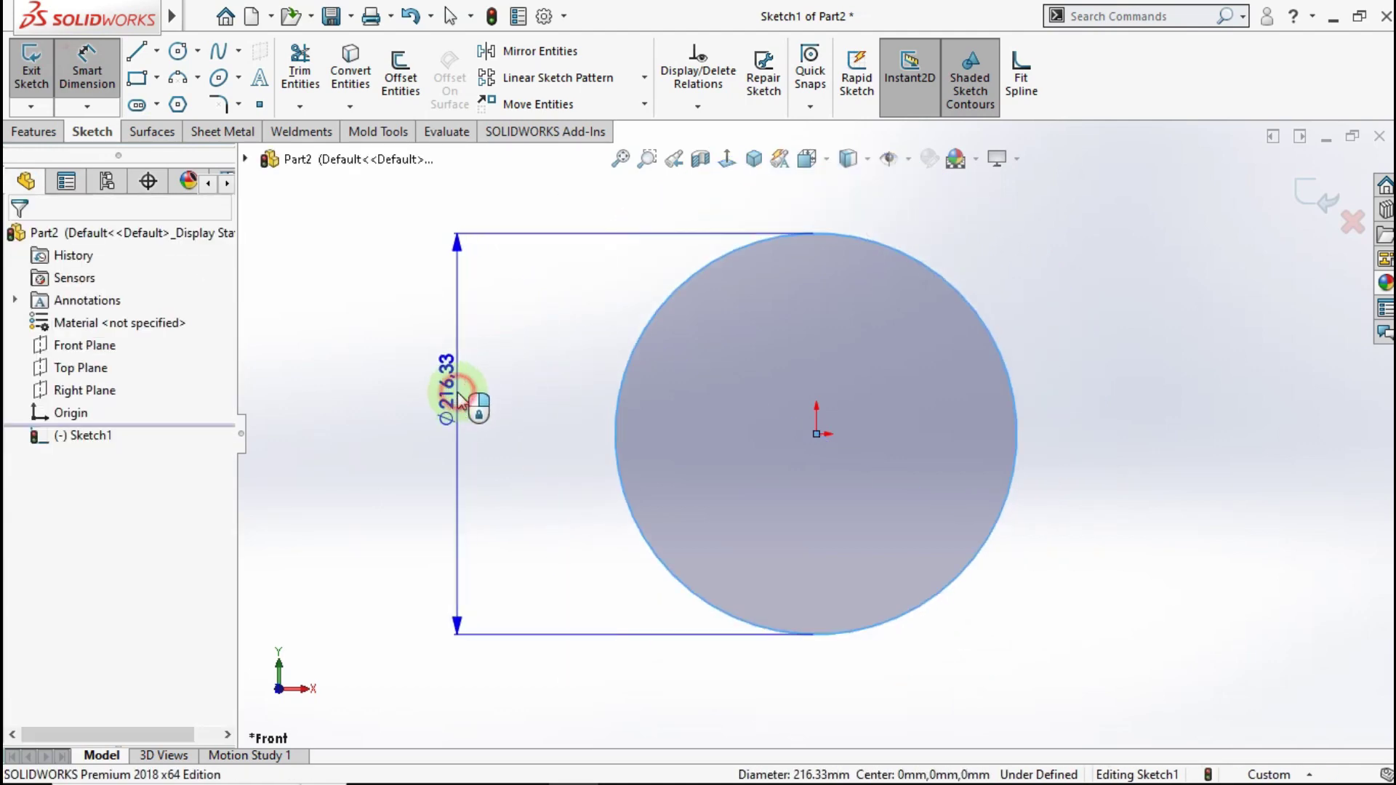
{"action": "left_click", "coordinate": [461, 399]}
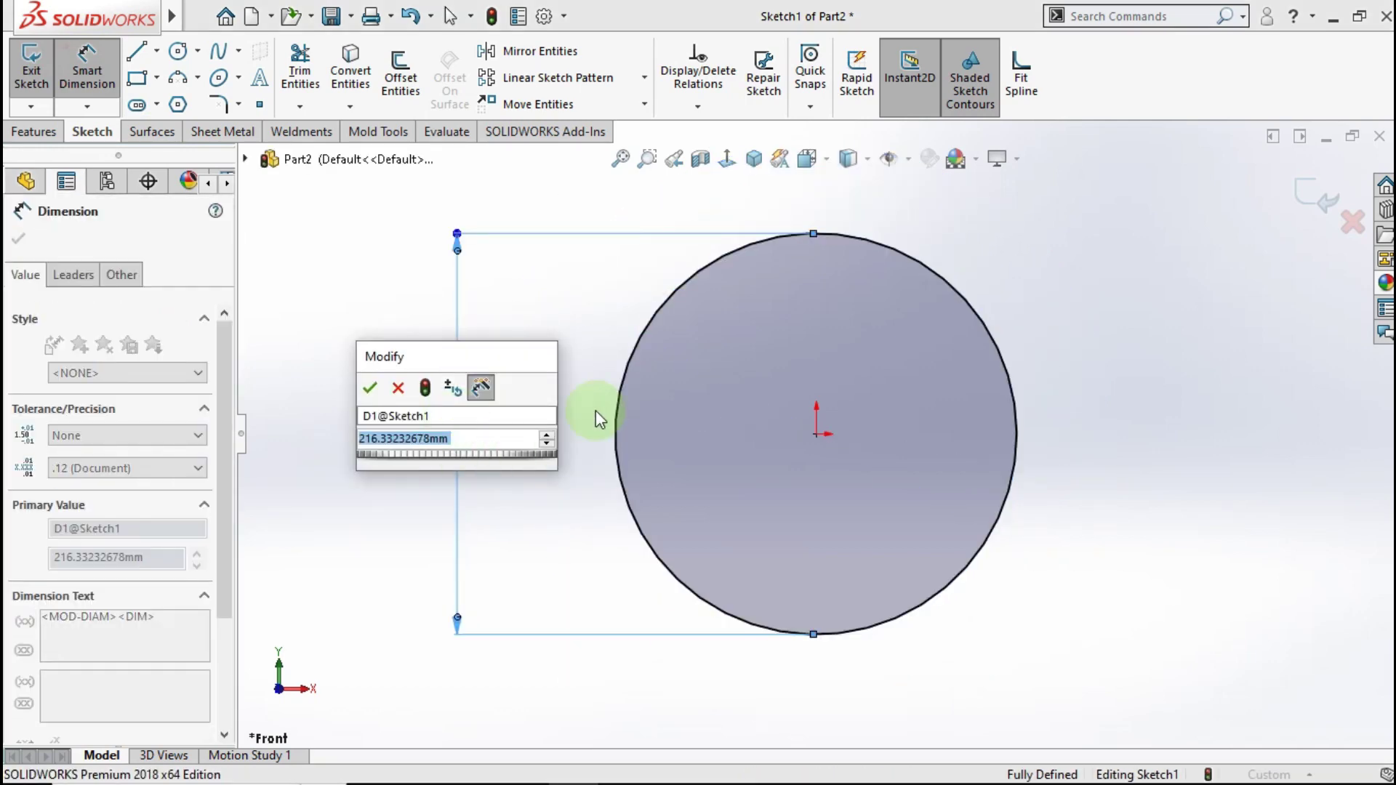
{"action": "type", "text": "2"}
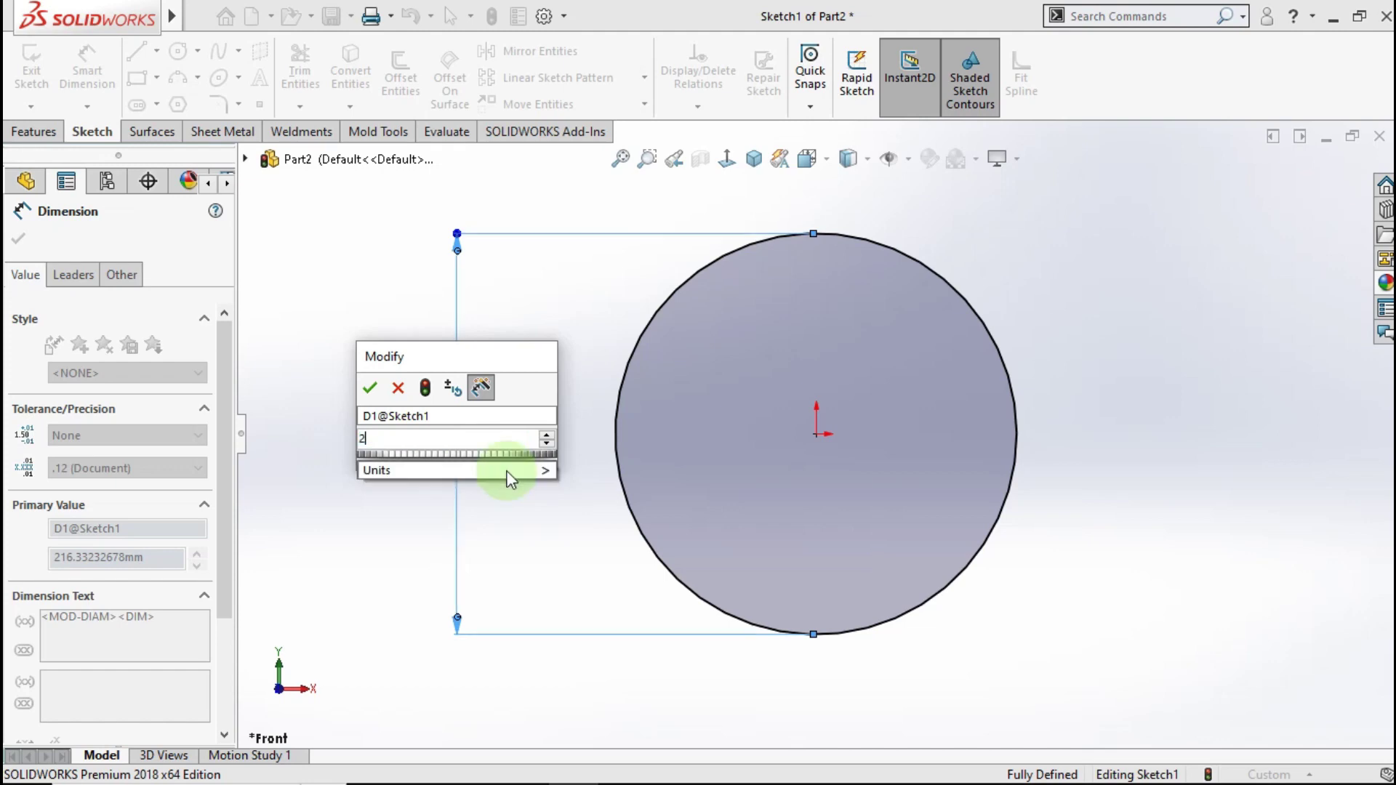
{"action": "type", "text": "6"}
{"action": "key", "text": "BackSpace"}
{"action": "type", "text": "50"}
{"action": "left_click", "coordinate": [502, 470]}
{"action": "left_click", "coordinate": [367, 388]}
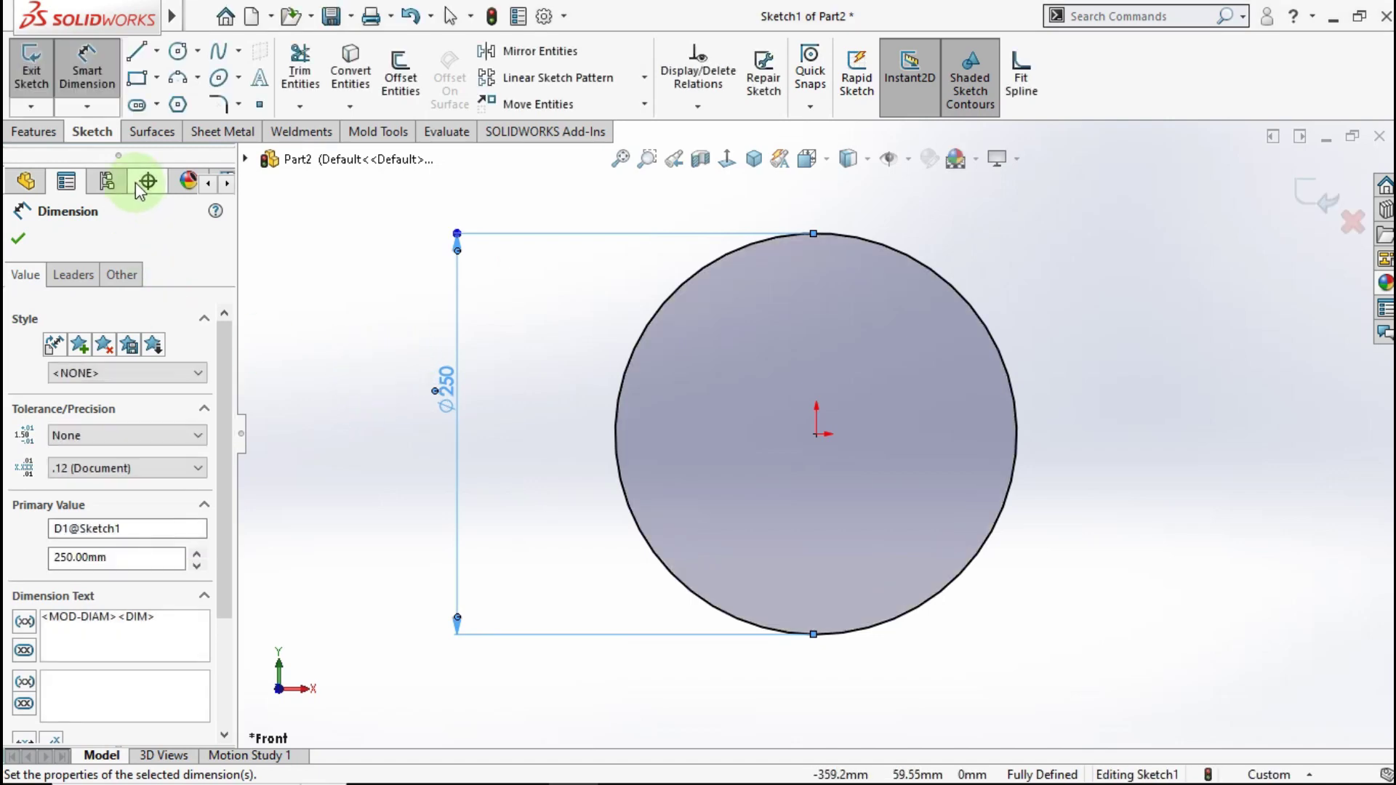
- Extrude the 250 mm circle as a blind boss 20 mm deep
{"action": "left_click", "coordinate": [44, 131]}
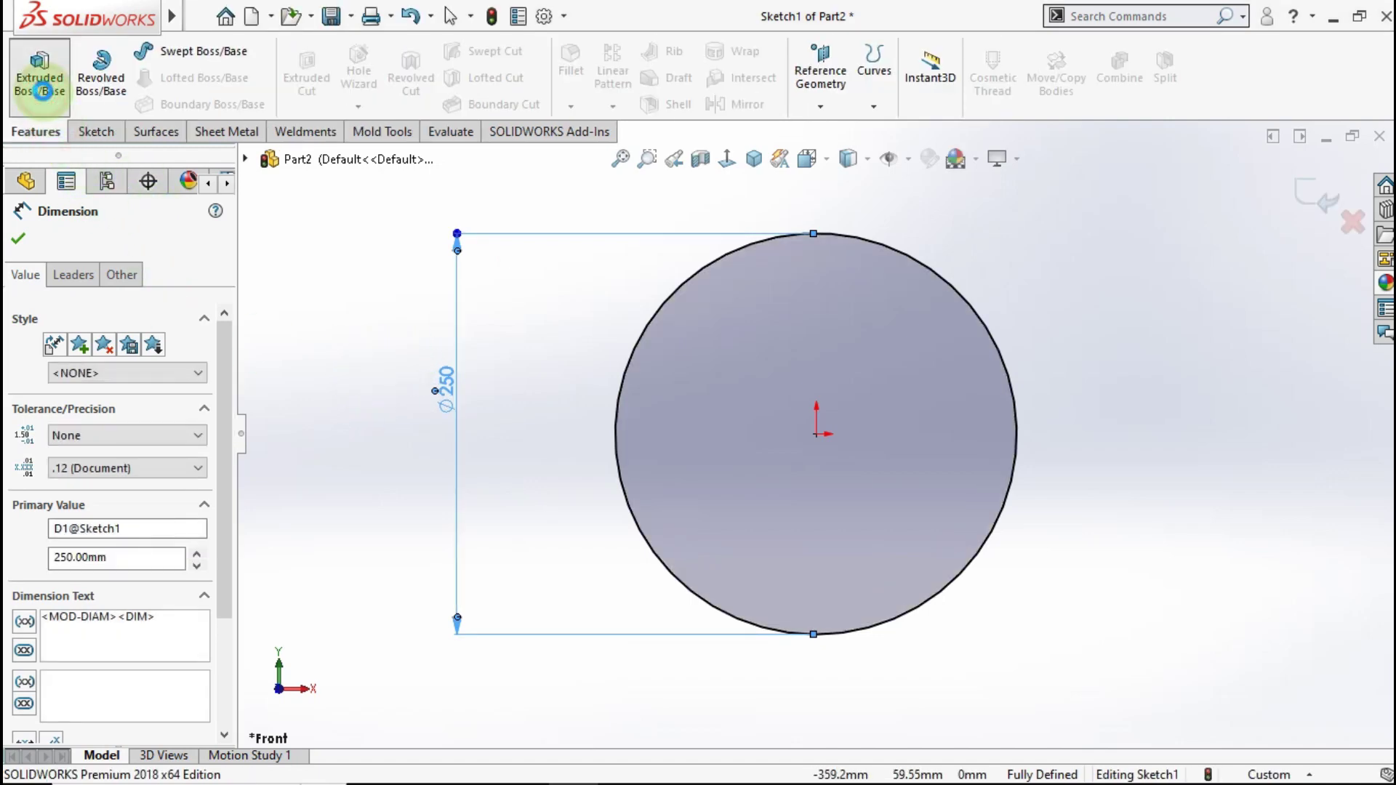
{"action": "left_click", "coordinate": [44, 92]}
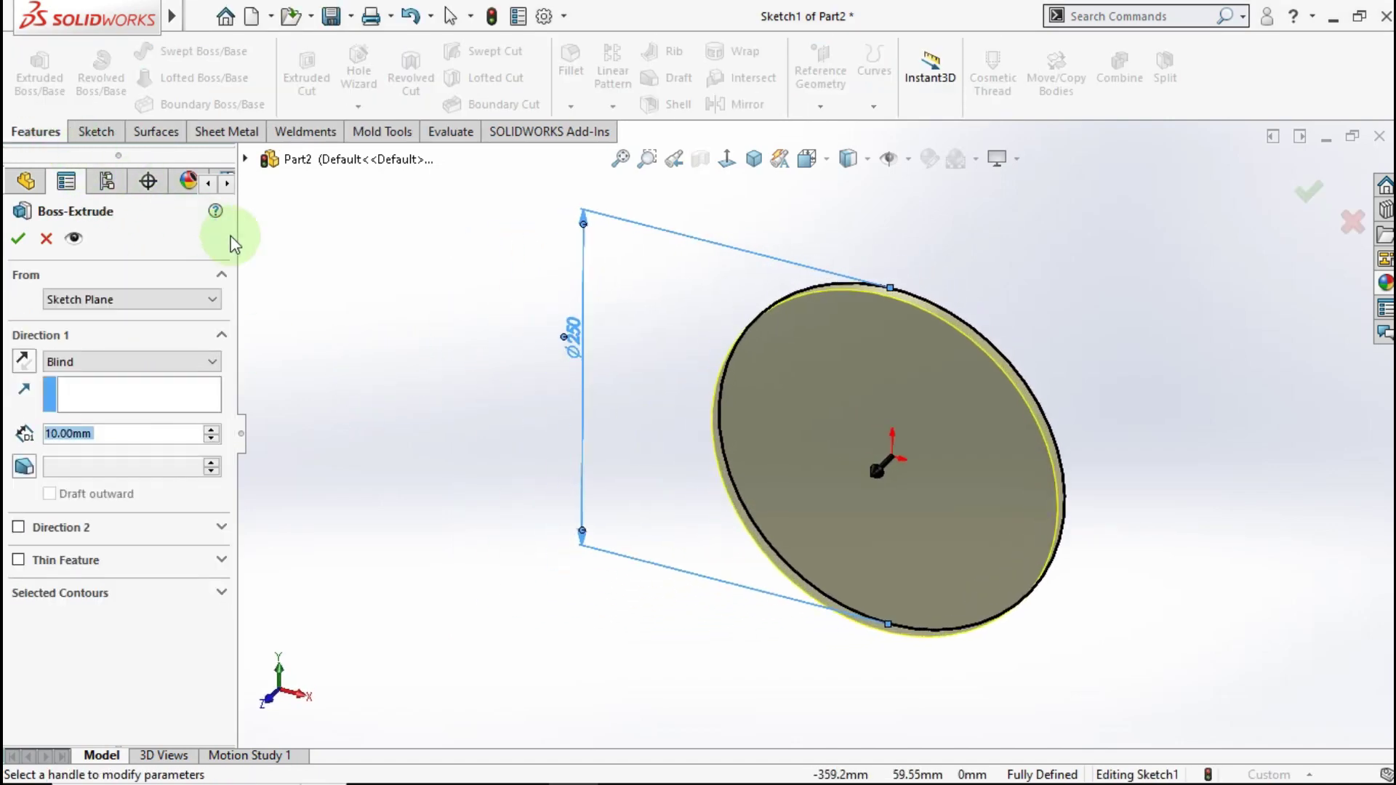
{"action": "type", "text": "20"}
{"action": "key", "text": "Return"}
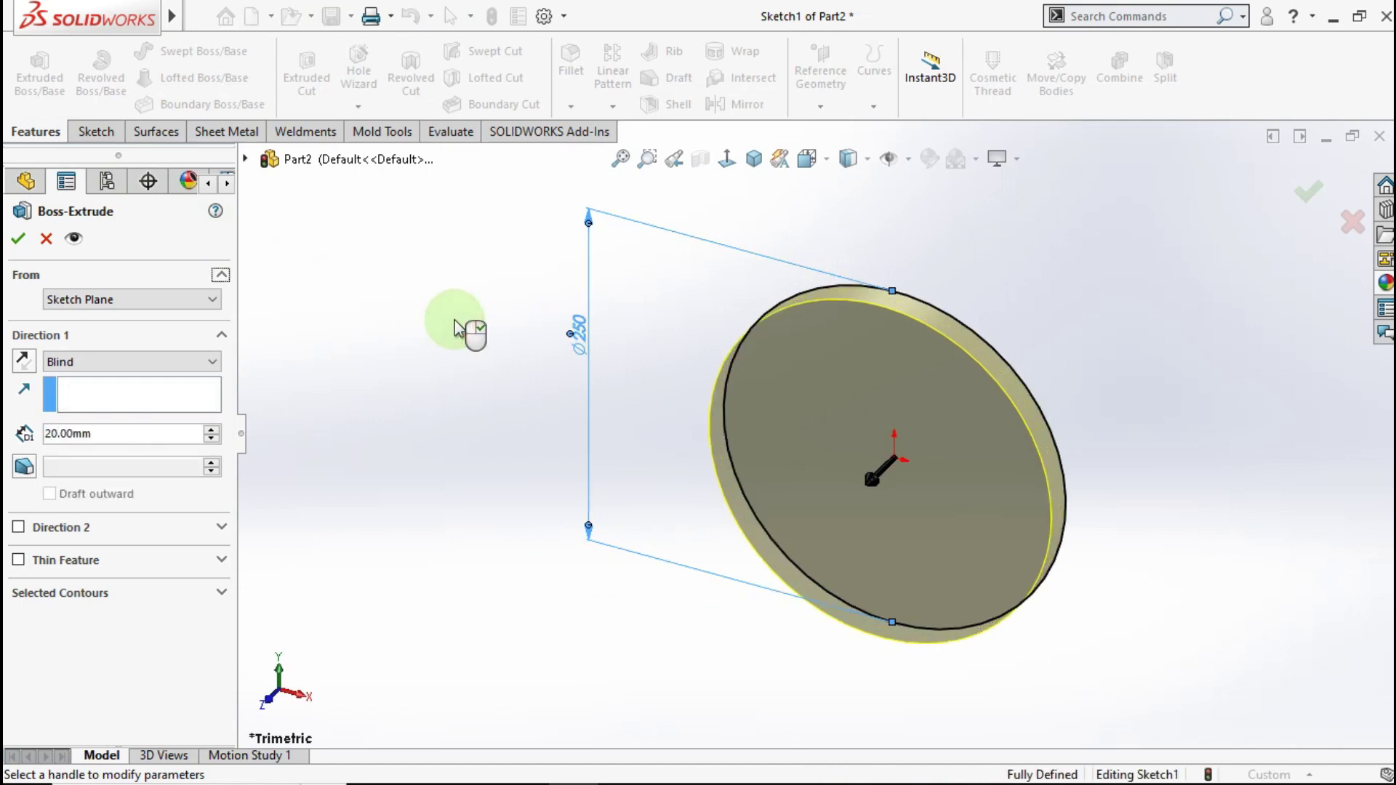
{"action": "left_click", "coordinate": [20, 240]}
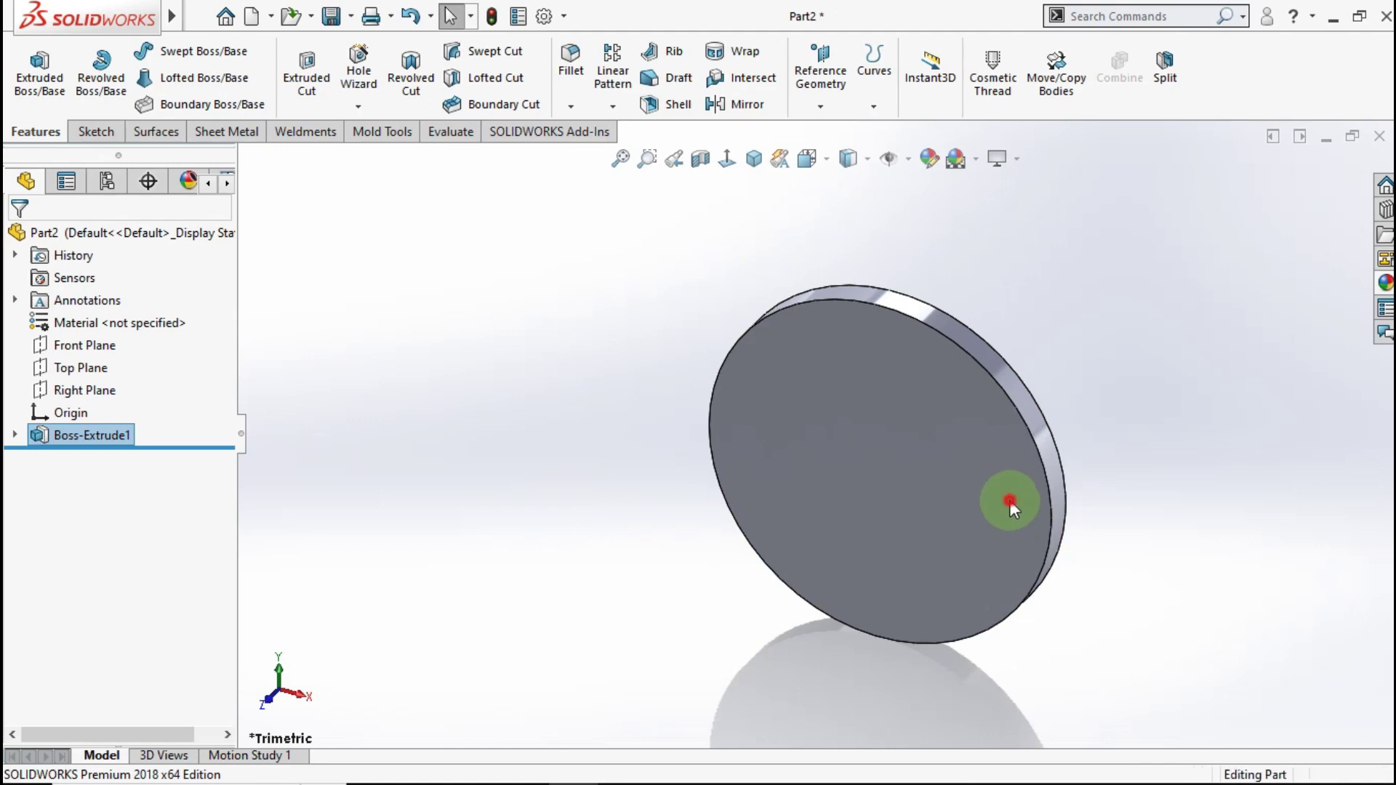
- On the disc's front face, sketch a circle of about 25 mm radius, centred about 72 mm from the origin along the horizontal axis
{"action": "left_click", "coordinate": [1009, 501]}
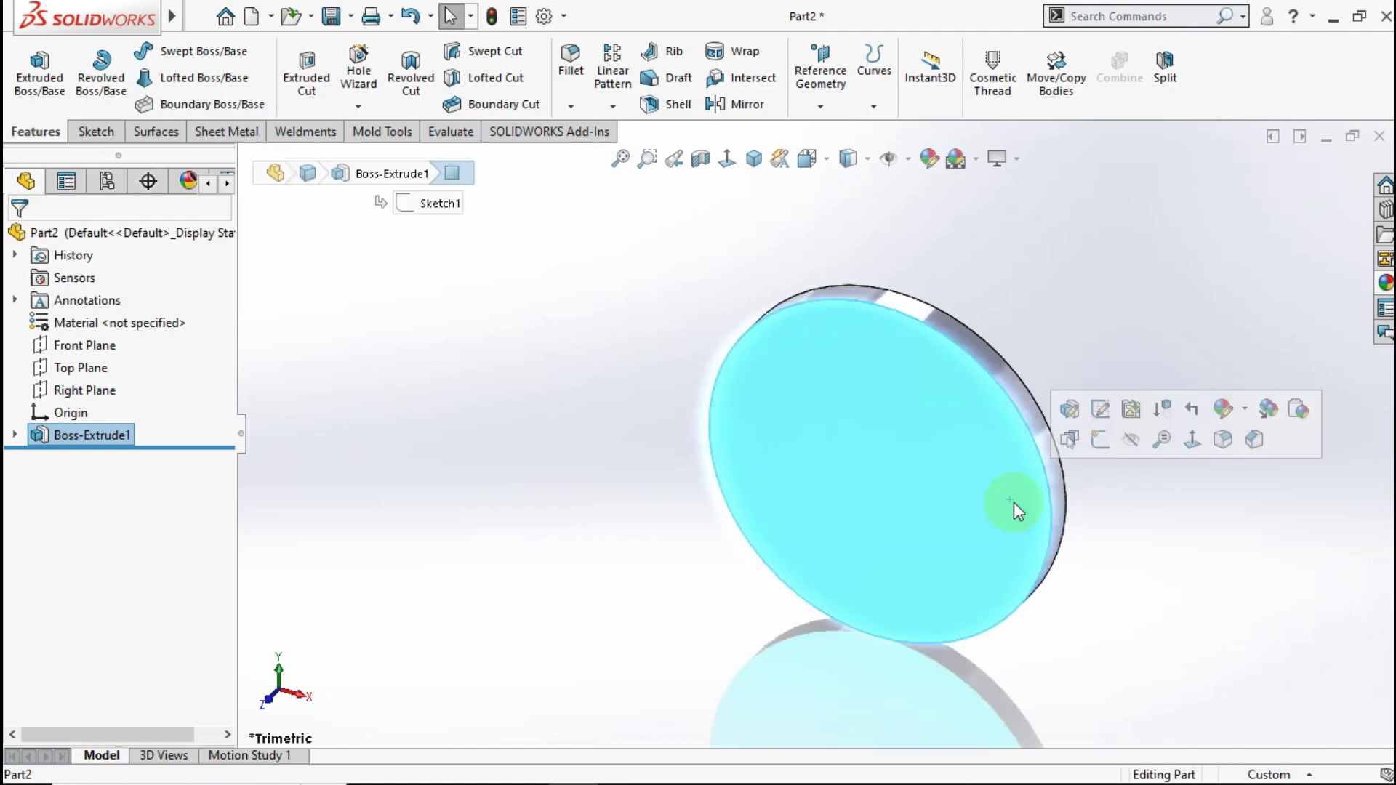
{"action": "left_click", "coordinate": [1102, 442]}
{"action": "left_click", "coordinate": [728, 160]}
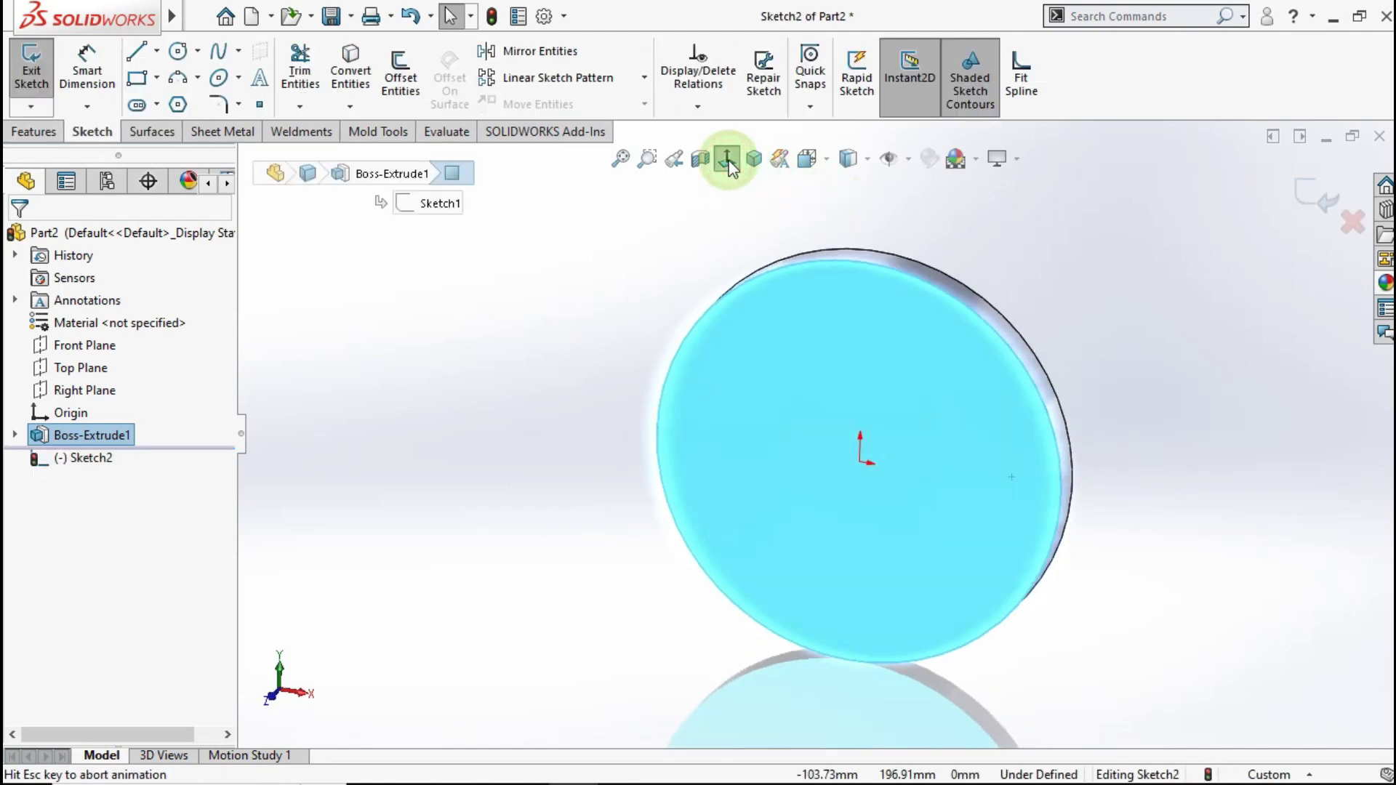
{"action": "left_click", "coordinate": [1236, 365]}
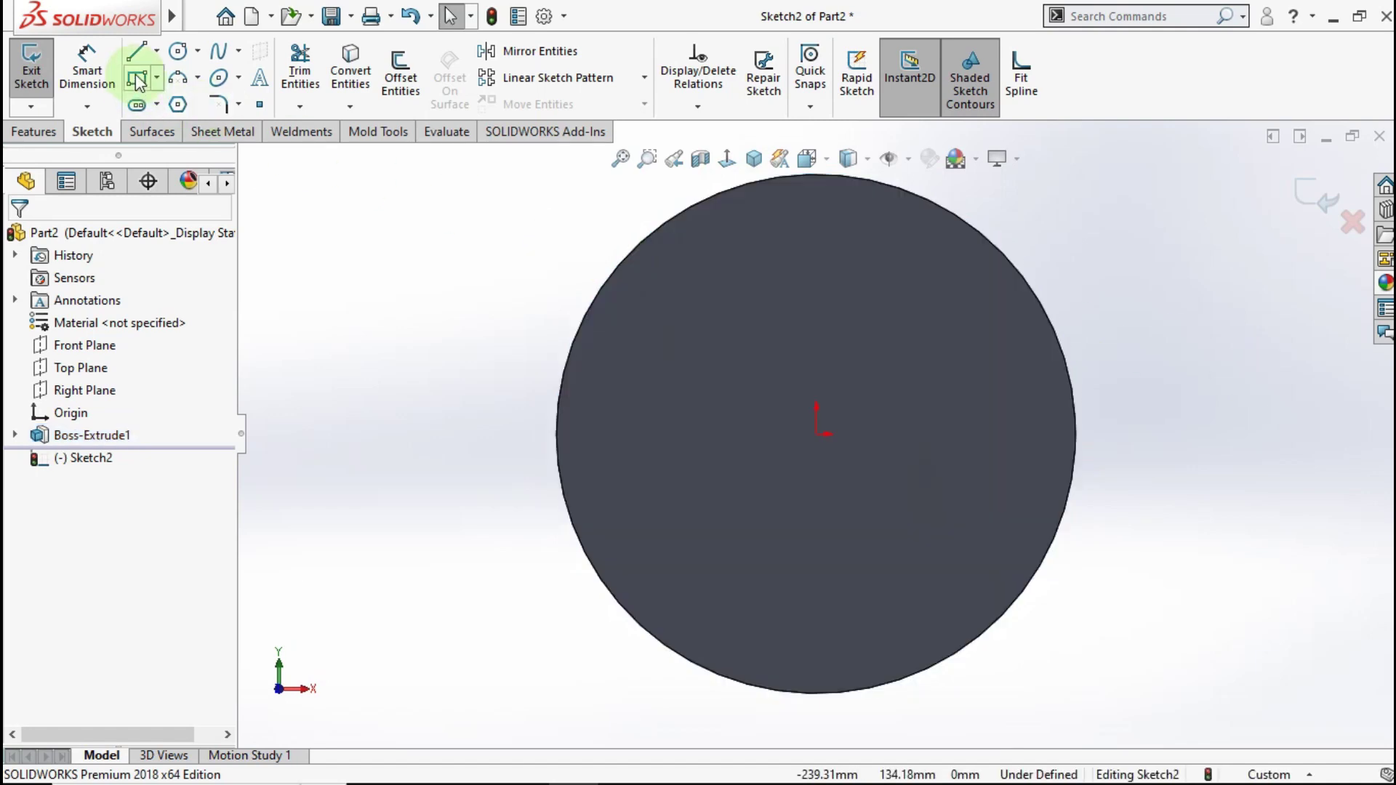
{"action": "left_click", "coordinate": [178, 52]}
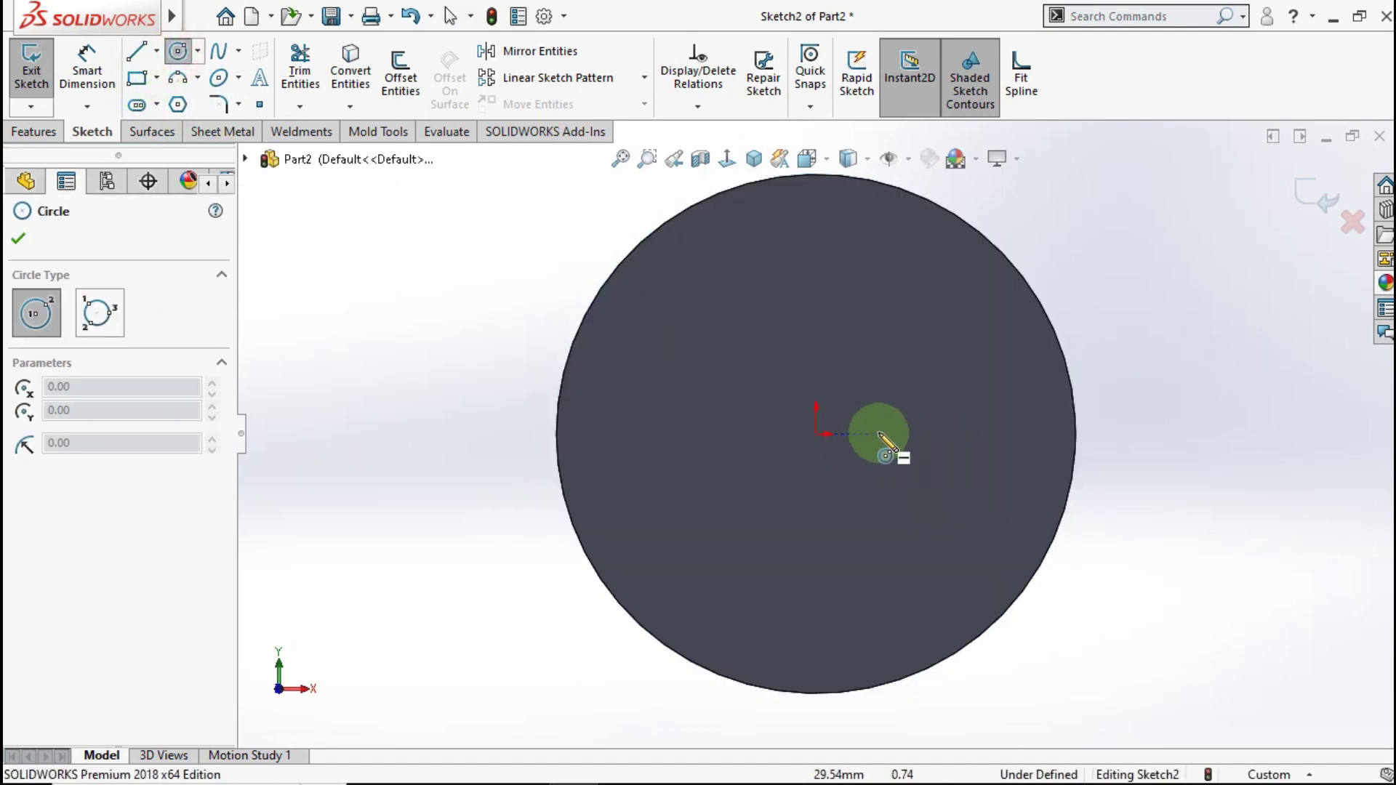
{"action": "left_click", "coordinate": [964, 436]}
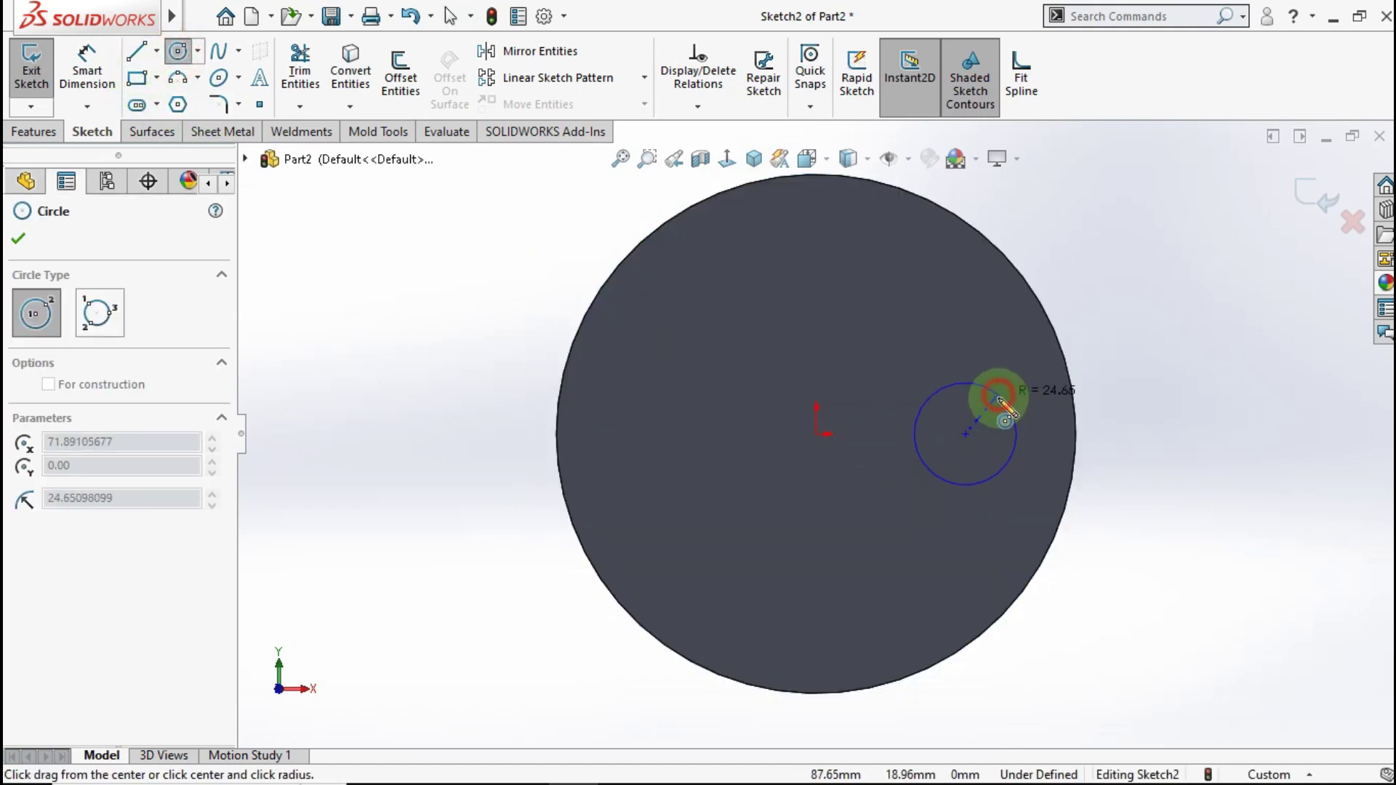
{"action": "left_click", "coordinate": [1000, 399]}
{"action": "key", "text": "Escape"}
- Add a Horizontal relation between the small circle's centre and the origin
{"action": "left_click", "coordinate": [966, 434]}
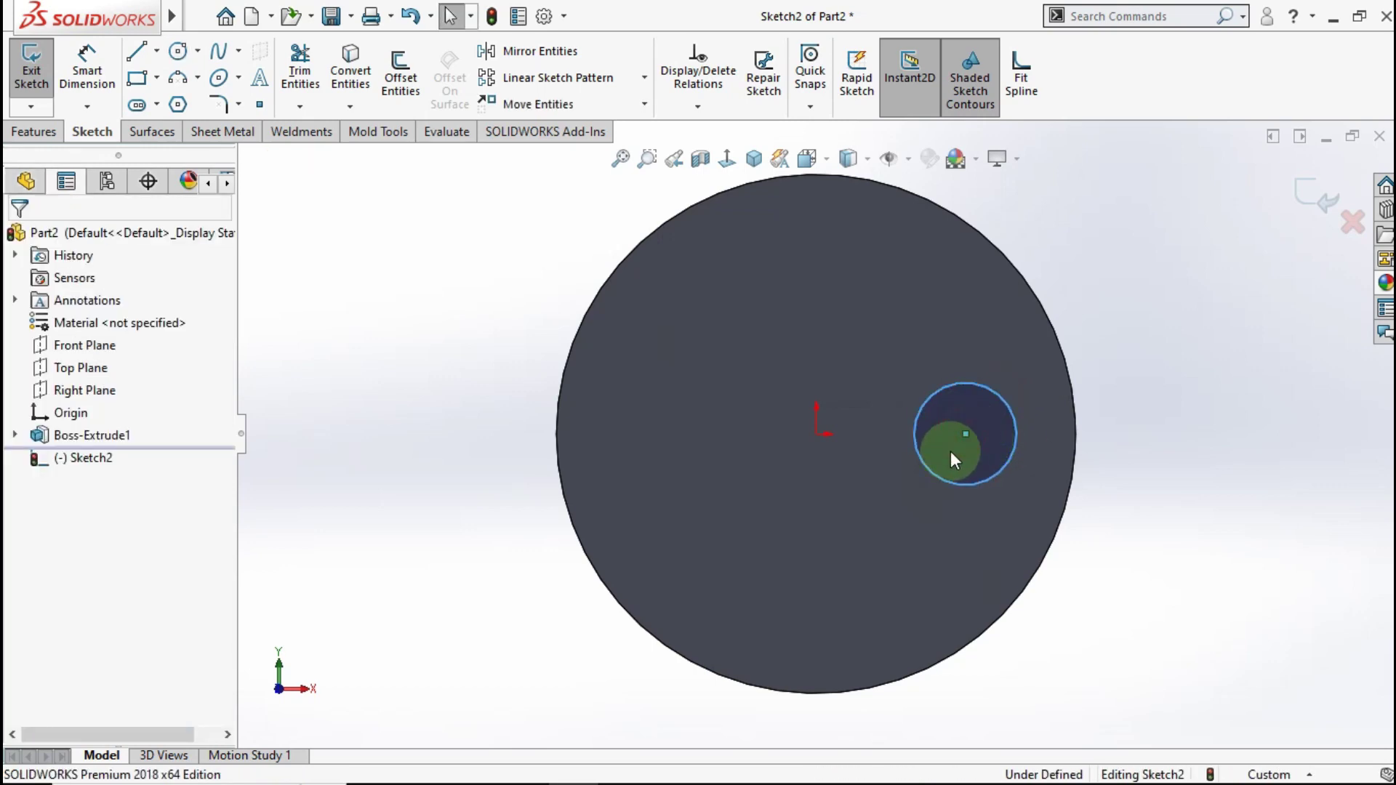
{"action": "left_click", "coordinate": [814, 430], "text": "ctrl"}
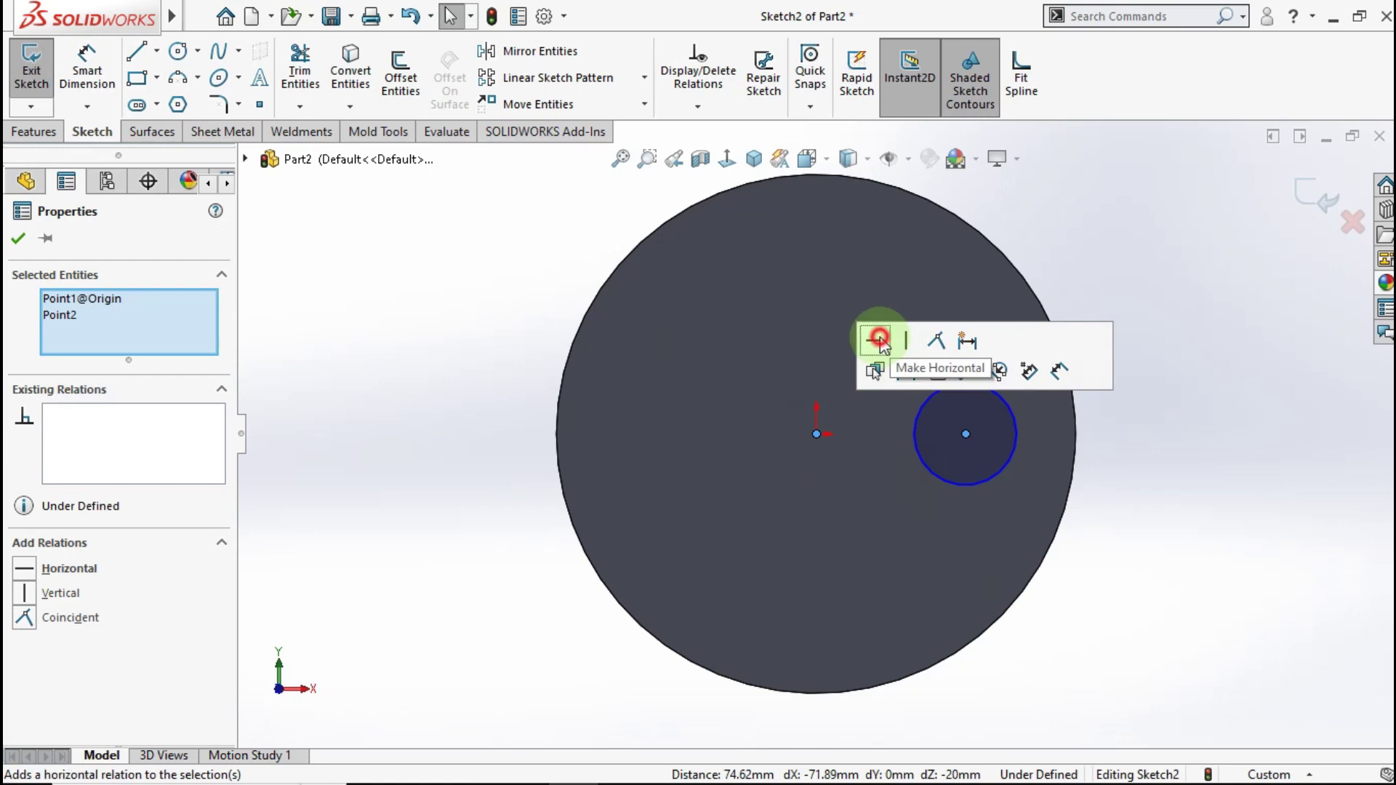
{"action": "left_click", "coordinate": [876, 341]}
{"action": "left_click", "coordinate": [1183, 473]}
- Dimension the distance from the origin to the small circle's centre as 90 mm
{"action": "left_click", "coordinate": [87, 62]}
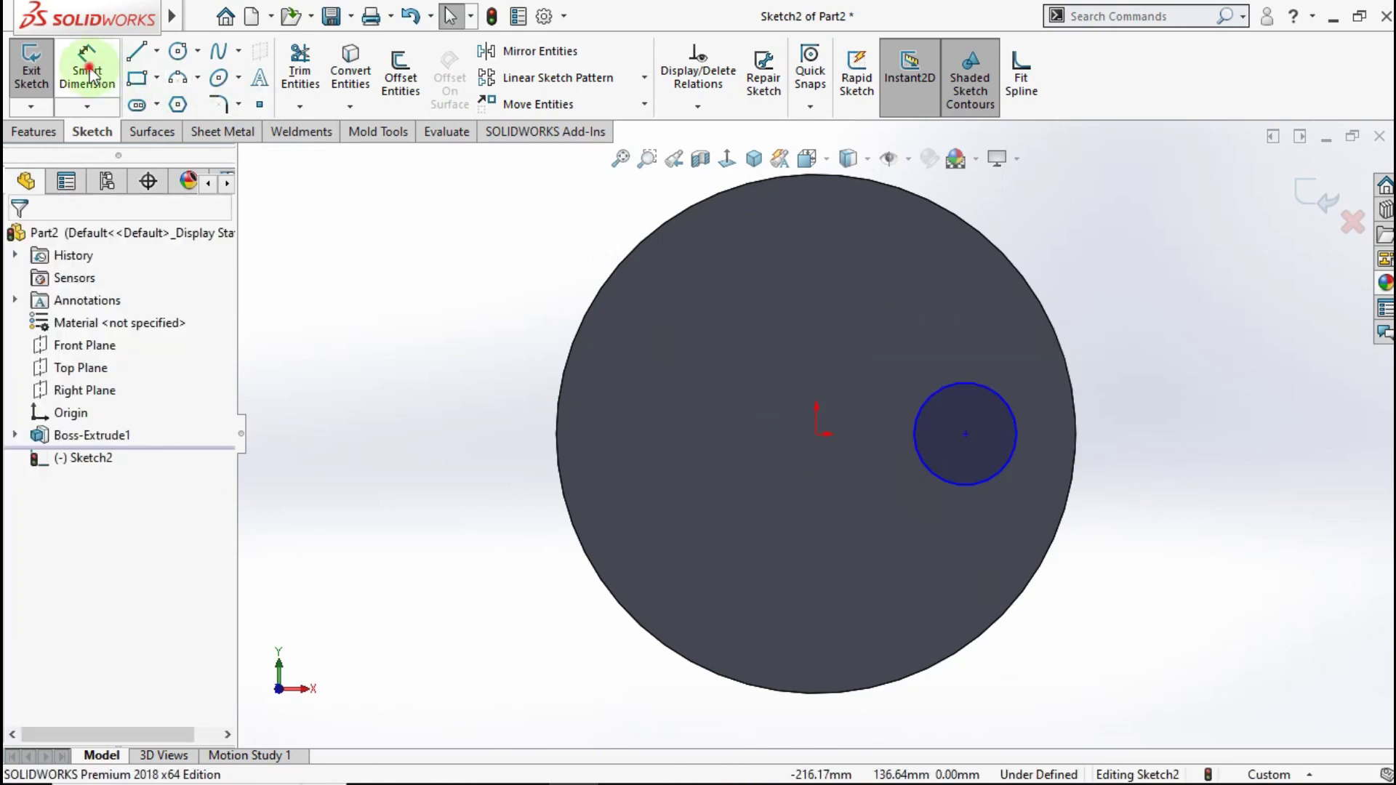
{"action": "left_click", "coordinate": [815, 430]}
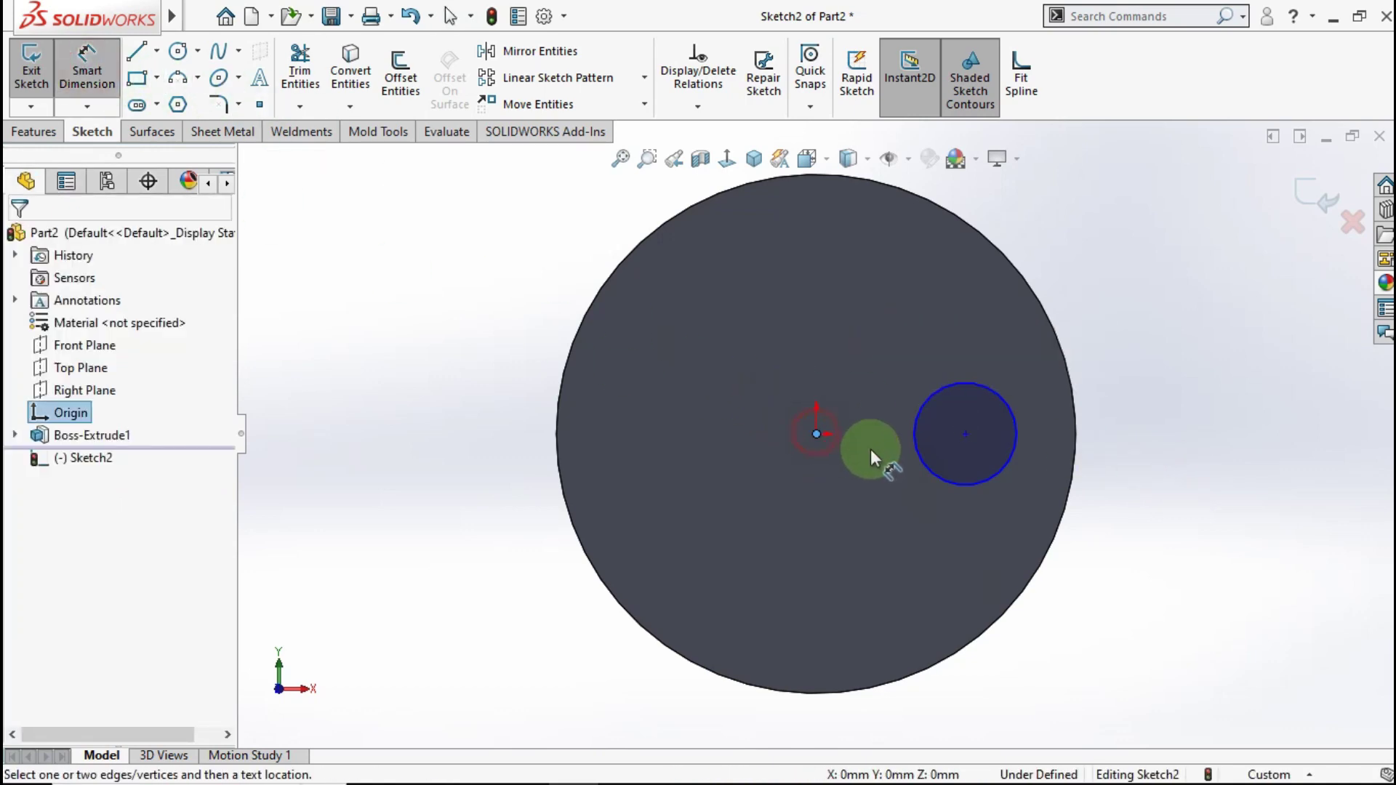
{"action": "left_click", "coordinate": [969, 431]}
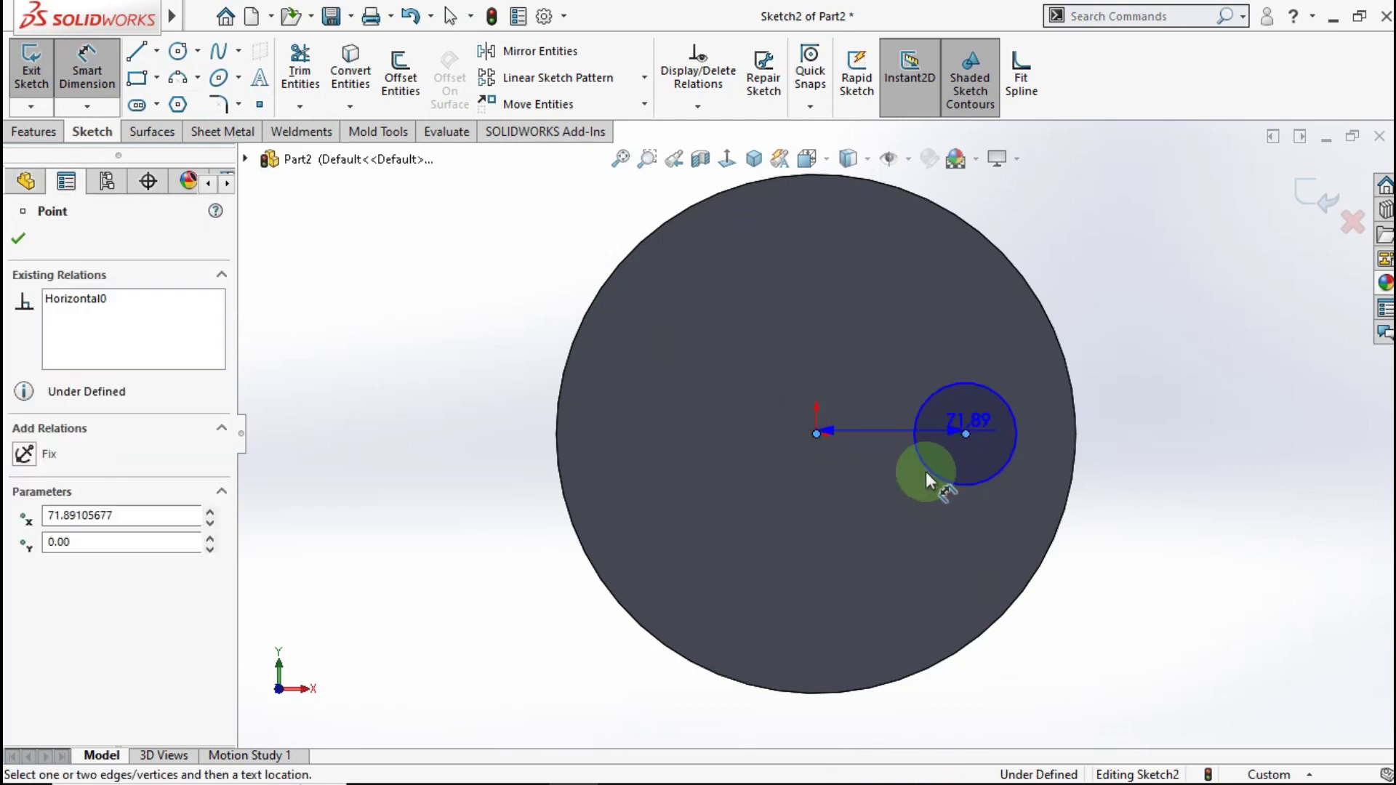
{"action": "scroll", "coordinate": [915, 538], "scroll_direction": "up", "scroll_amount": 1}
{"action": "left_click", "coordinate": [870, 688]}
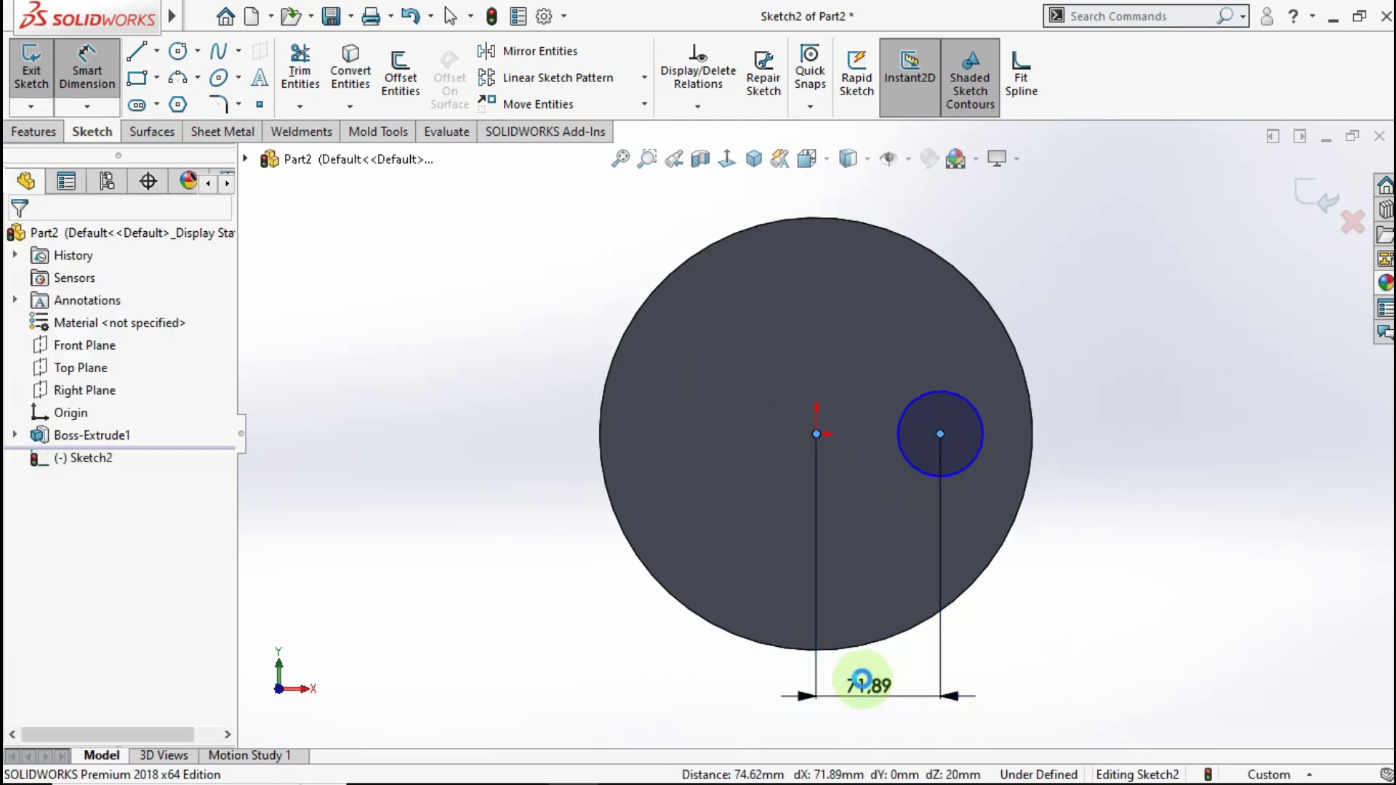
{"action": "type", "text": "90"}
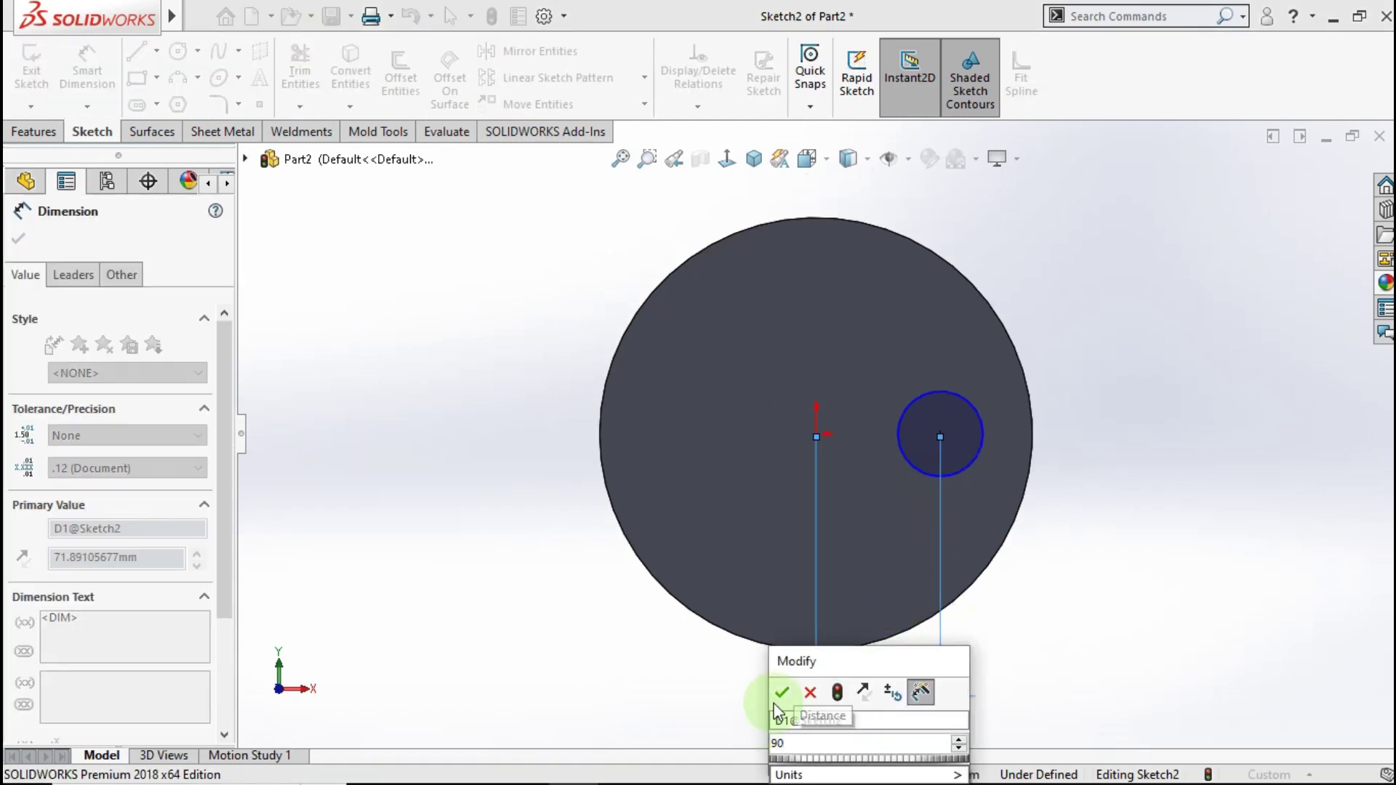
{"action": "left_click", "coordinate": [778, 694]}
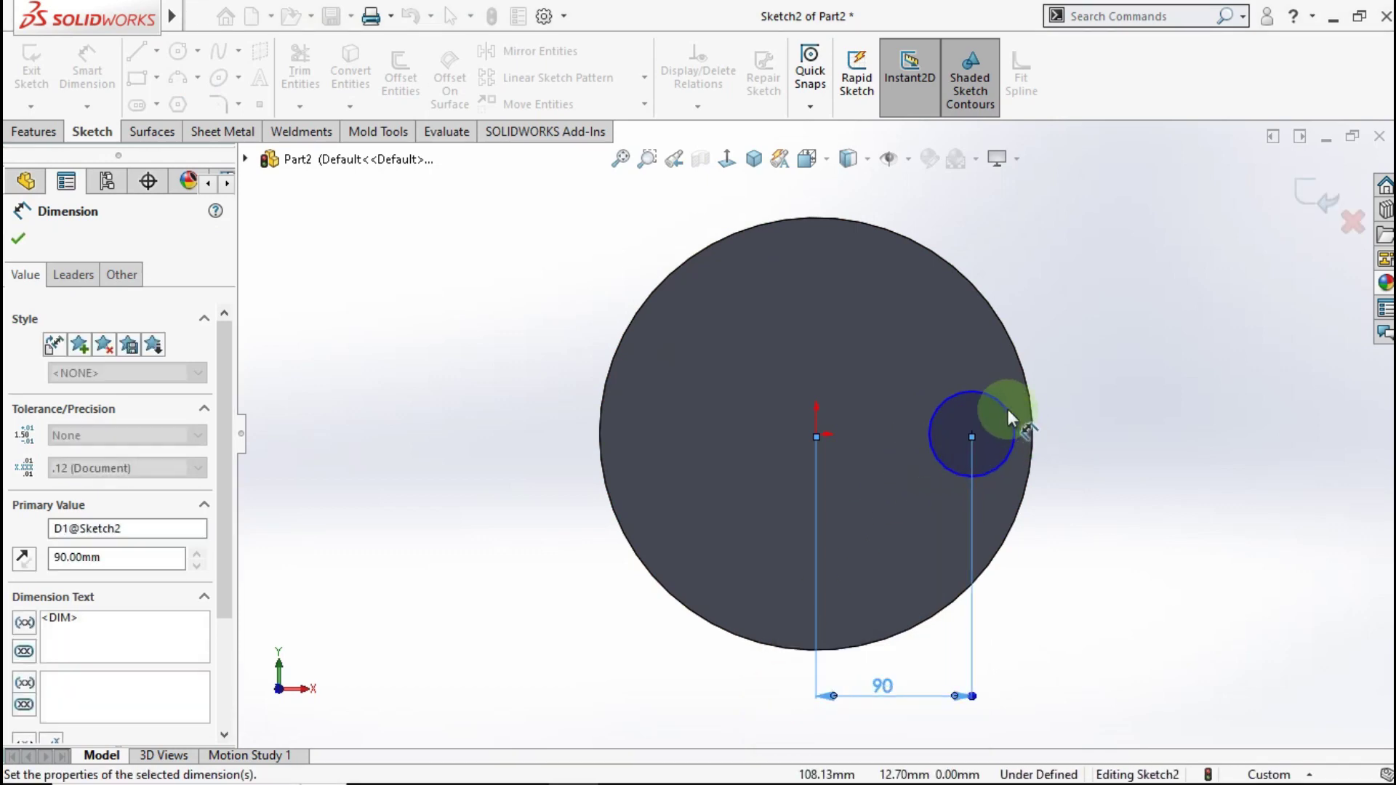
- Dimension the off-centre circle's diameter to 20 mm
{"action": "left_click", "coordinate": [1010, 411]}
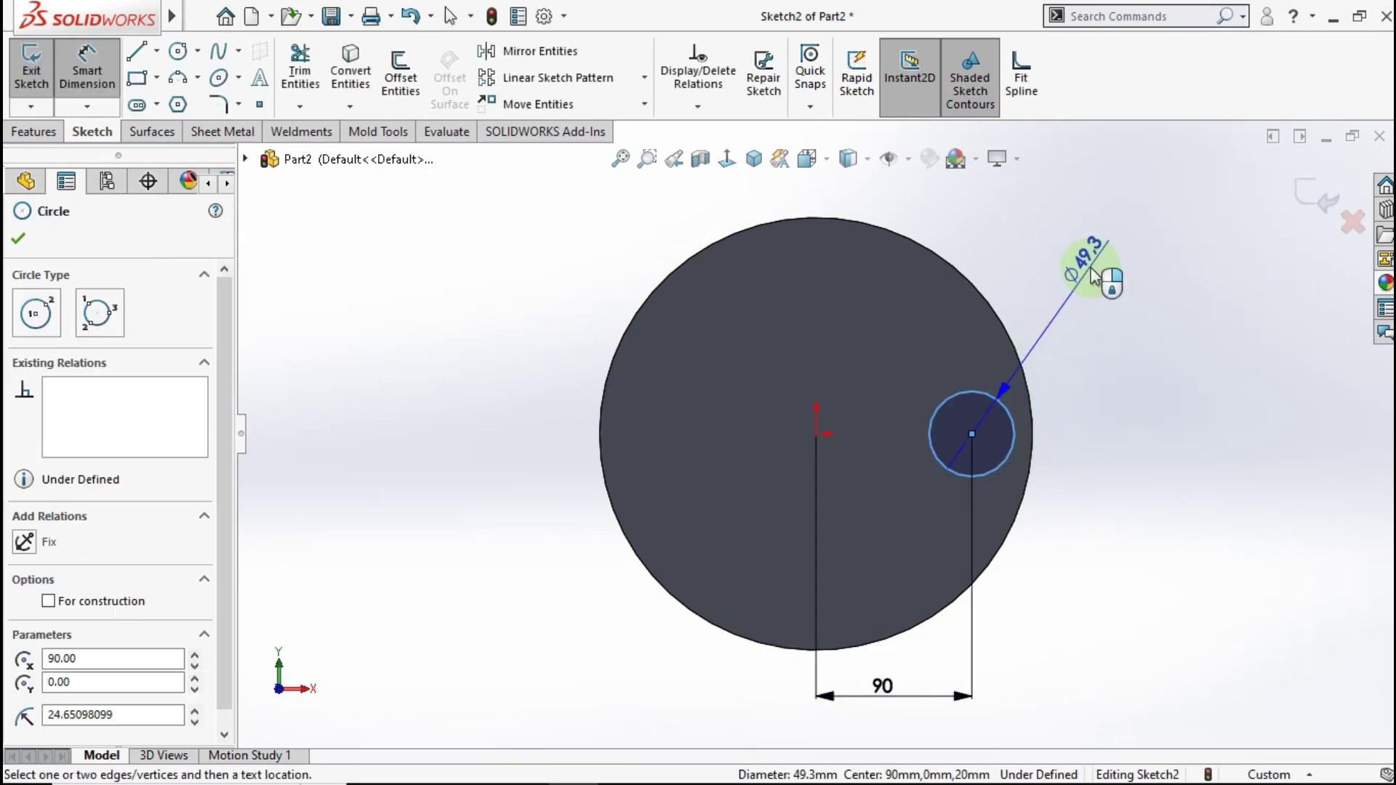
{"action": "left_click", "coordinate": [1090, 275]}
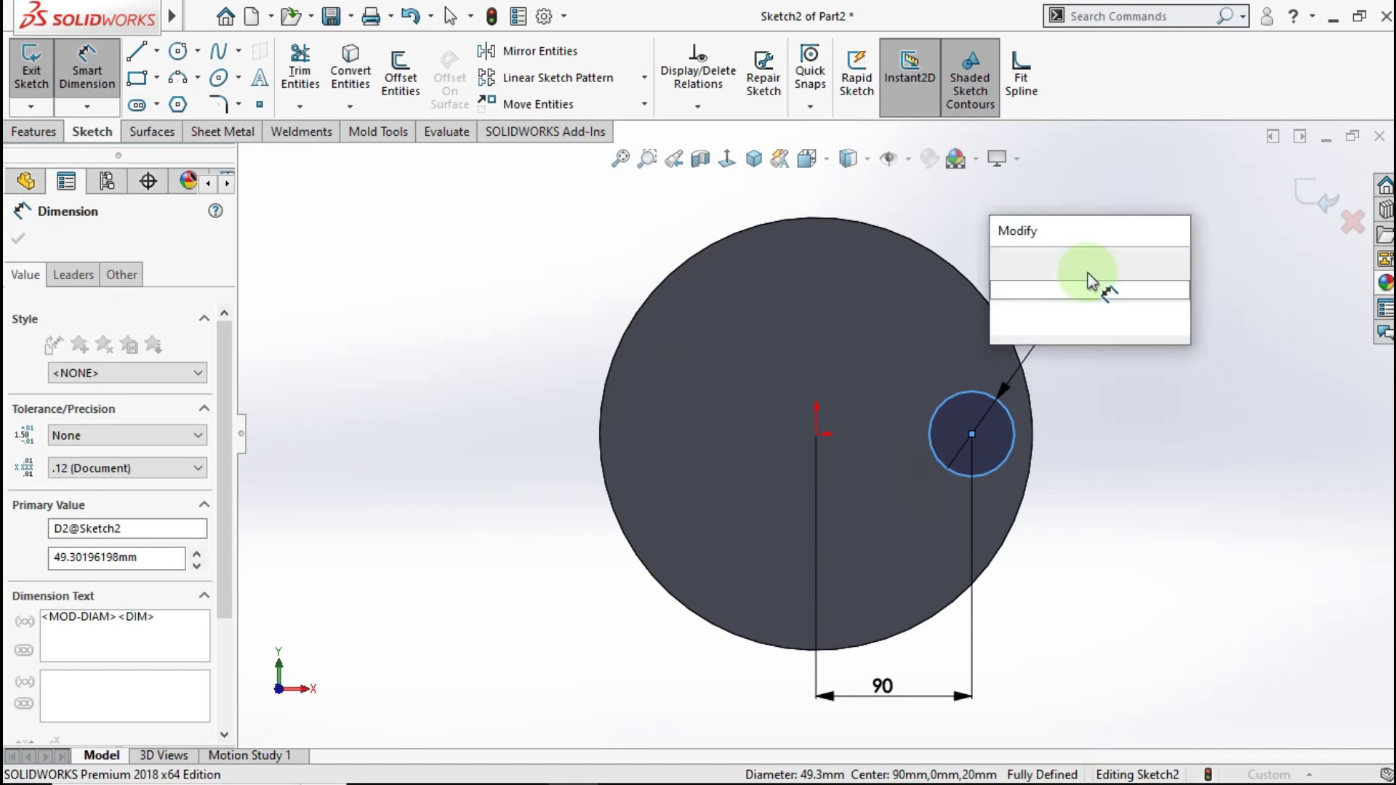
{"action": "type", "text": "20"}
{"action": "left_click", "coordinate": [1013, 263]}
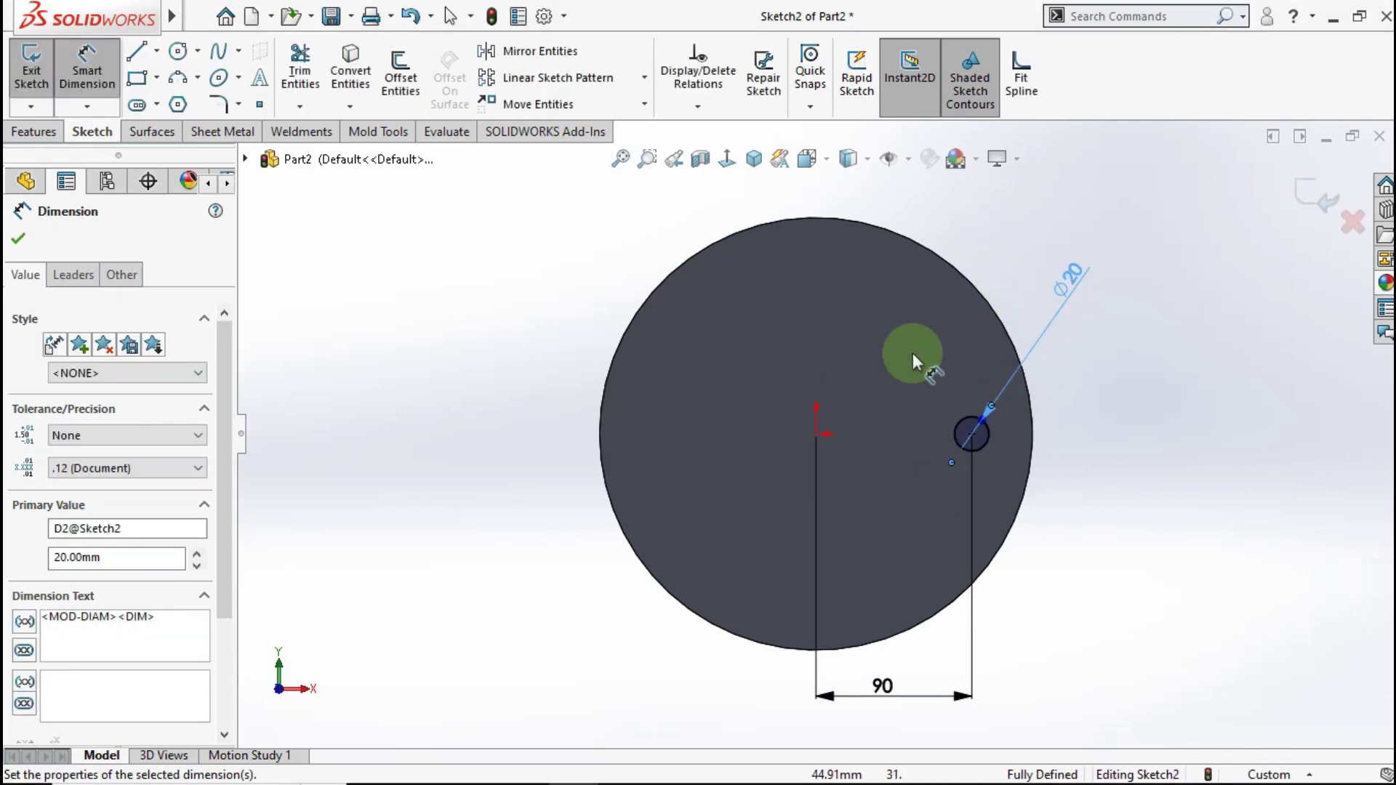
- Extrude the off-centre 20 mm circle as a blind boss 30 mm deep, merged with the disc
{"action": "left_click", "coordinate": [34, 135]}
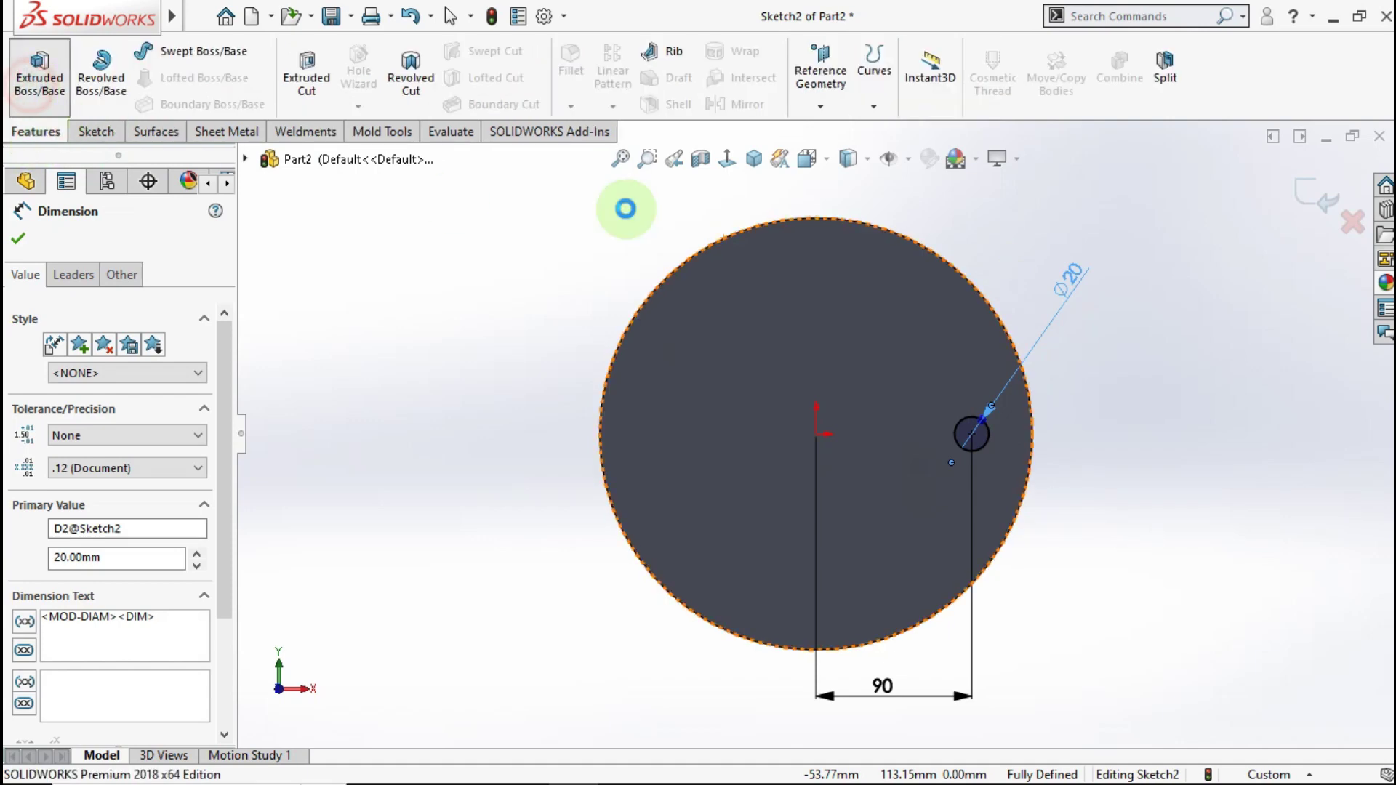
{"action": "left_click", "coordinate": [755, 161]}
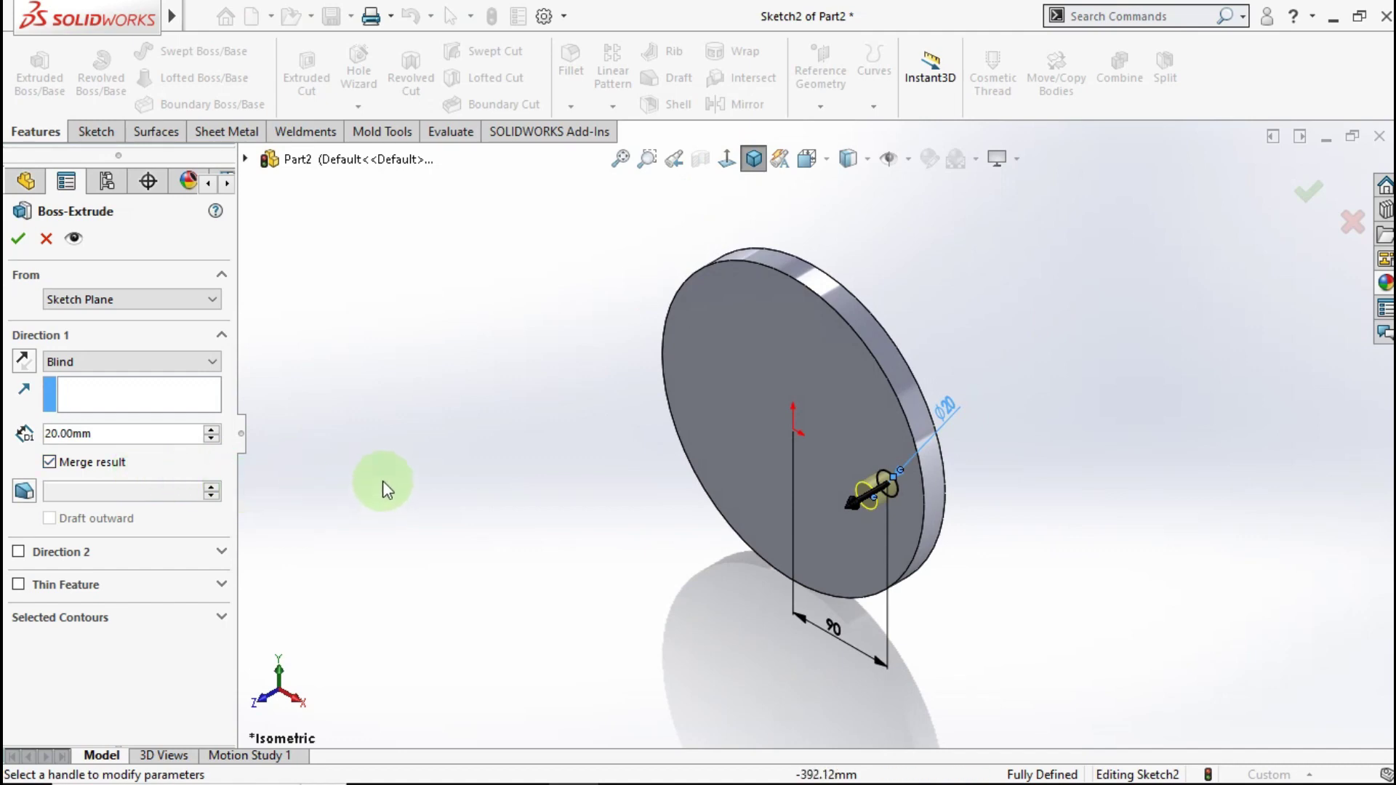
{"action": "double_click", "coordinate": [162, 432]}
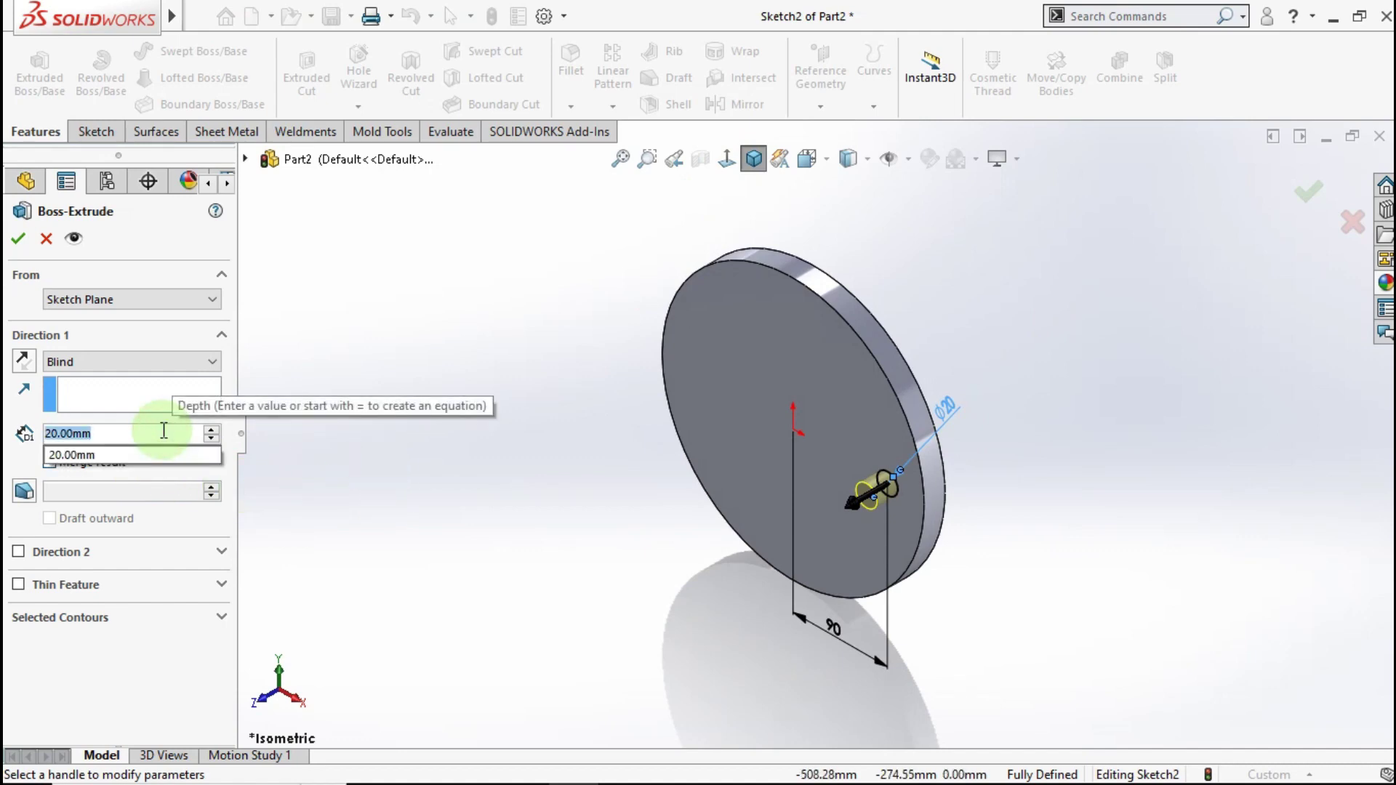
{"action": "type", "text": "39"}
{"action": "key", "text": "BackSpace"}
{"action": "type", "text": "0"}
{"action": "left_click", "coordinate": [393, 397]}
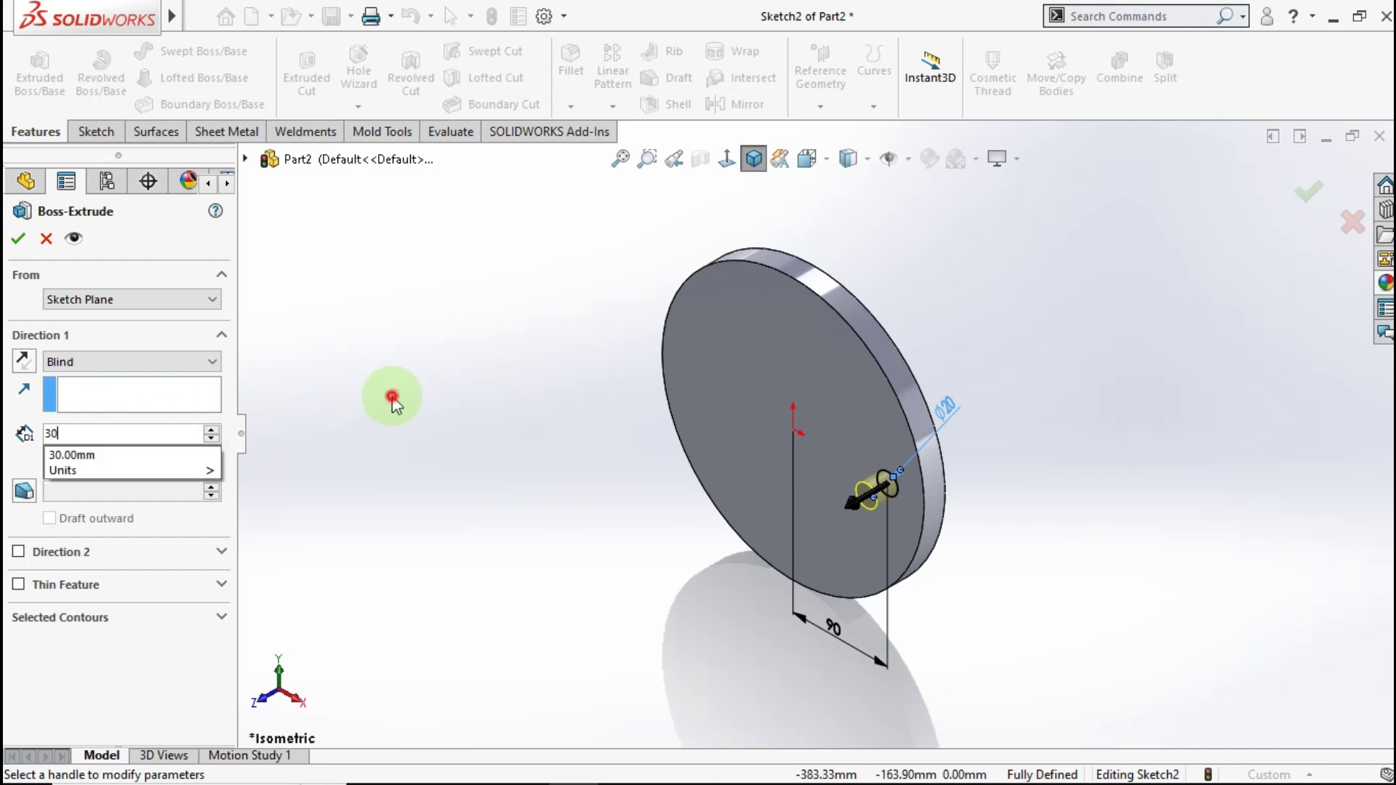
{"action": "left_click", "coordinate": [112, 452]}
{"action": "left_click", "coordinate": [50, 462]}
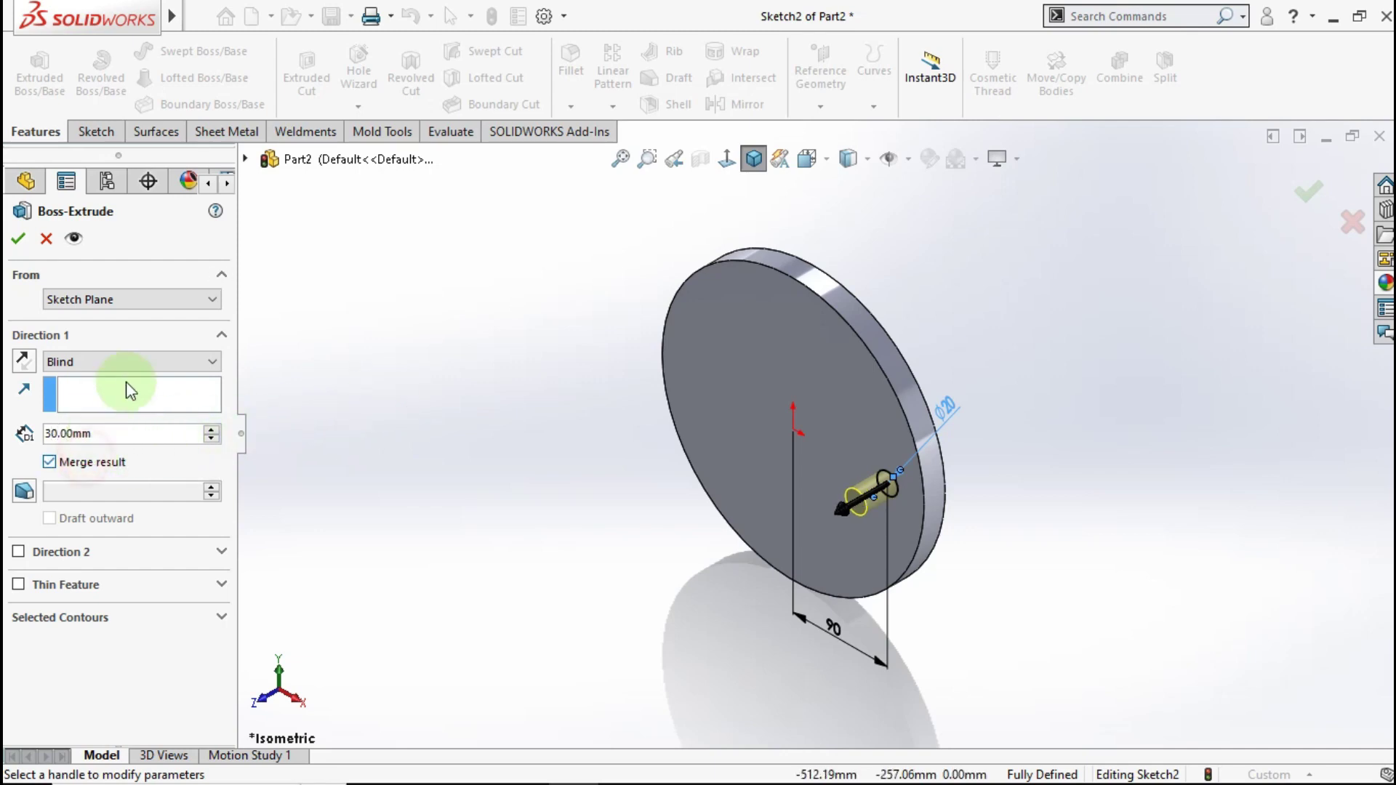
{"action": "left_click", "coordinate": [17, 240]}
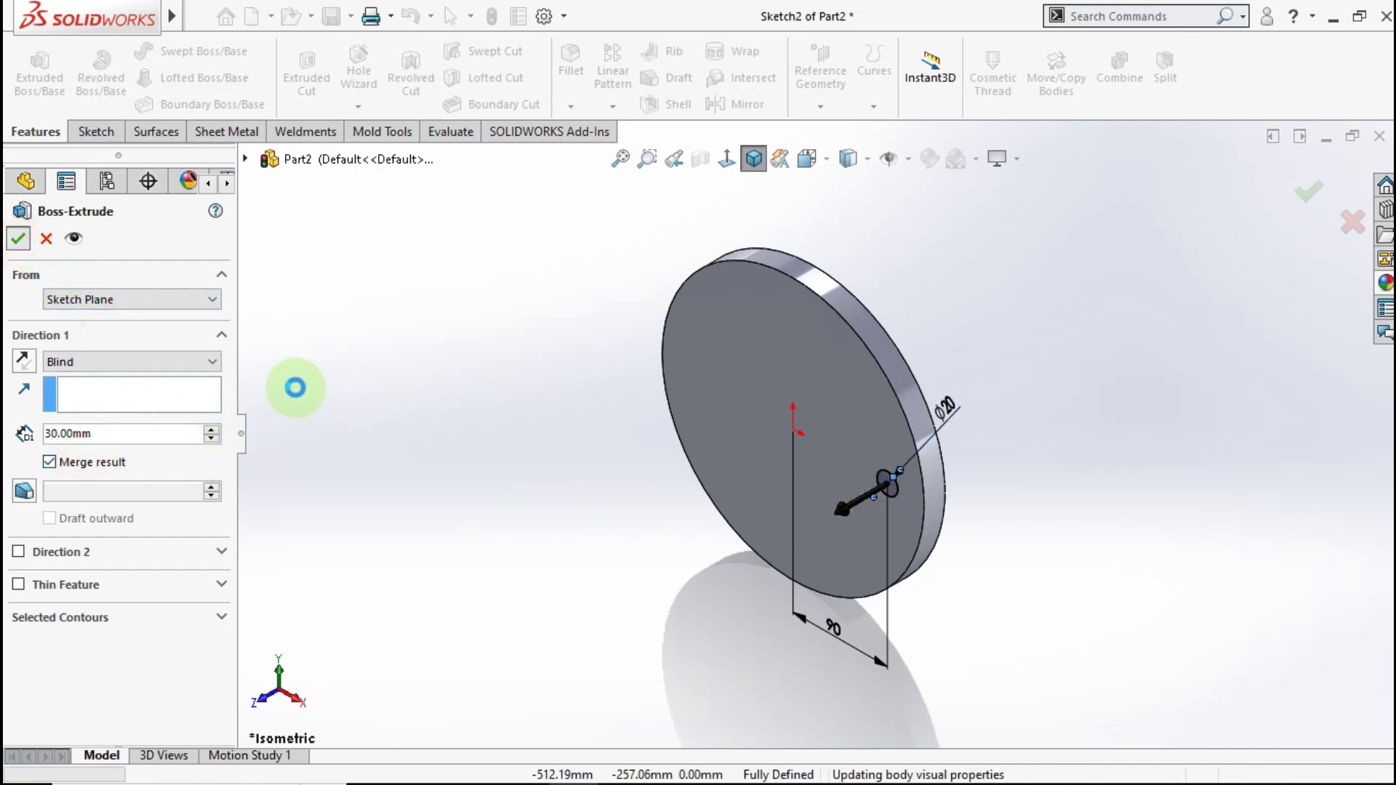
{"action": "left_click", "coordinate": [348, 374]}
- On the disc's back face, sketch a circle of about 43 mm radius centred on the origin
{"action": "mouse_move", "coordinate": [626, 489]}
{"action": "middle_mouse_down"}
{"action": "mouse_move", "coordinate": [546, 557]}
{"action": "mouse_move", "coordinate": [686, 383]}
{"action": "mouse_move", "coordinate": [816, 399]}
{"action": "mouse_move", "coordinate": [461, 468]}
{"action": "mouse_move", "coordinate": [714, 473]}
{"action": "middle_mouse_up"}
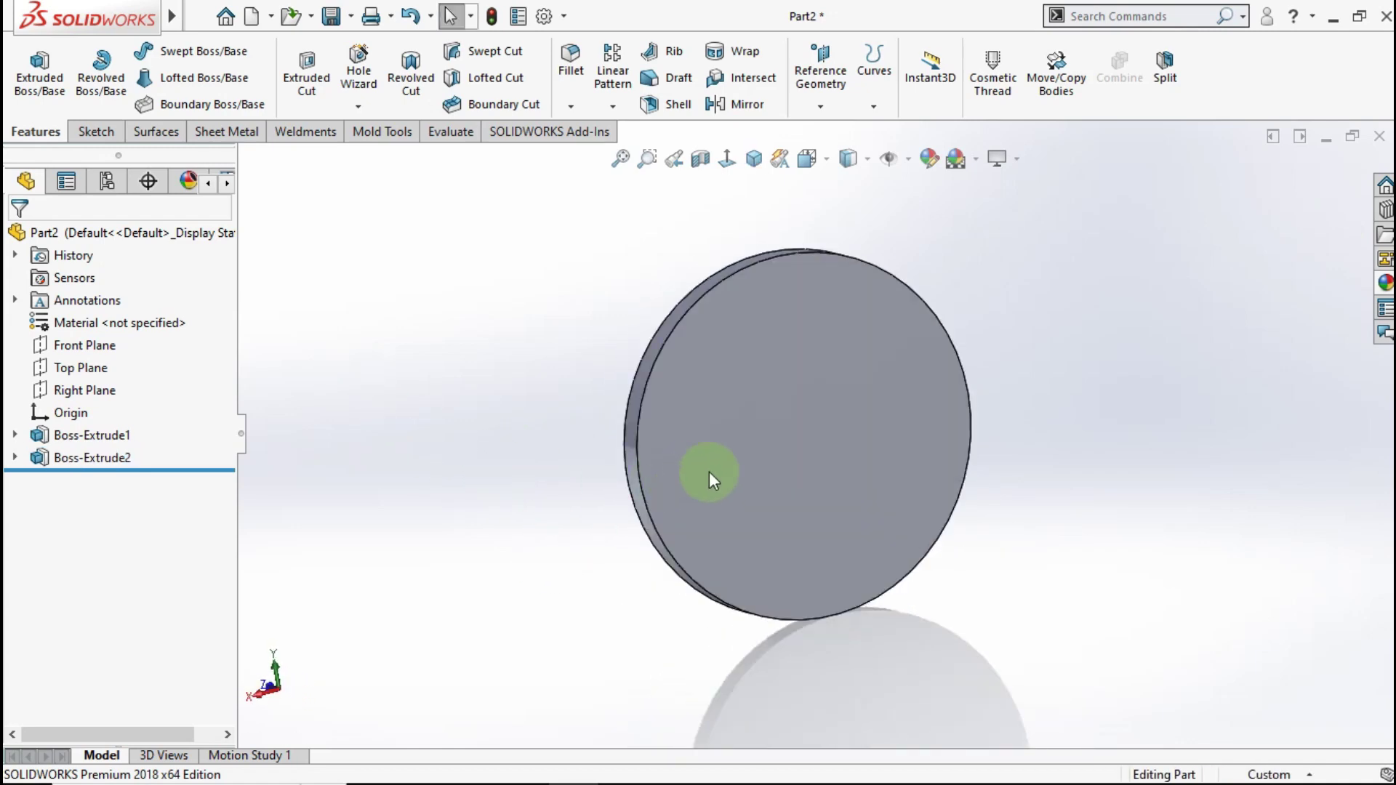
{"action": "left_click", "coordinate": [791, 445]}
{"action": "left_click", "coordinate": [881, 390]}
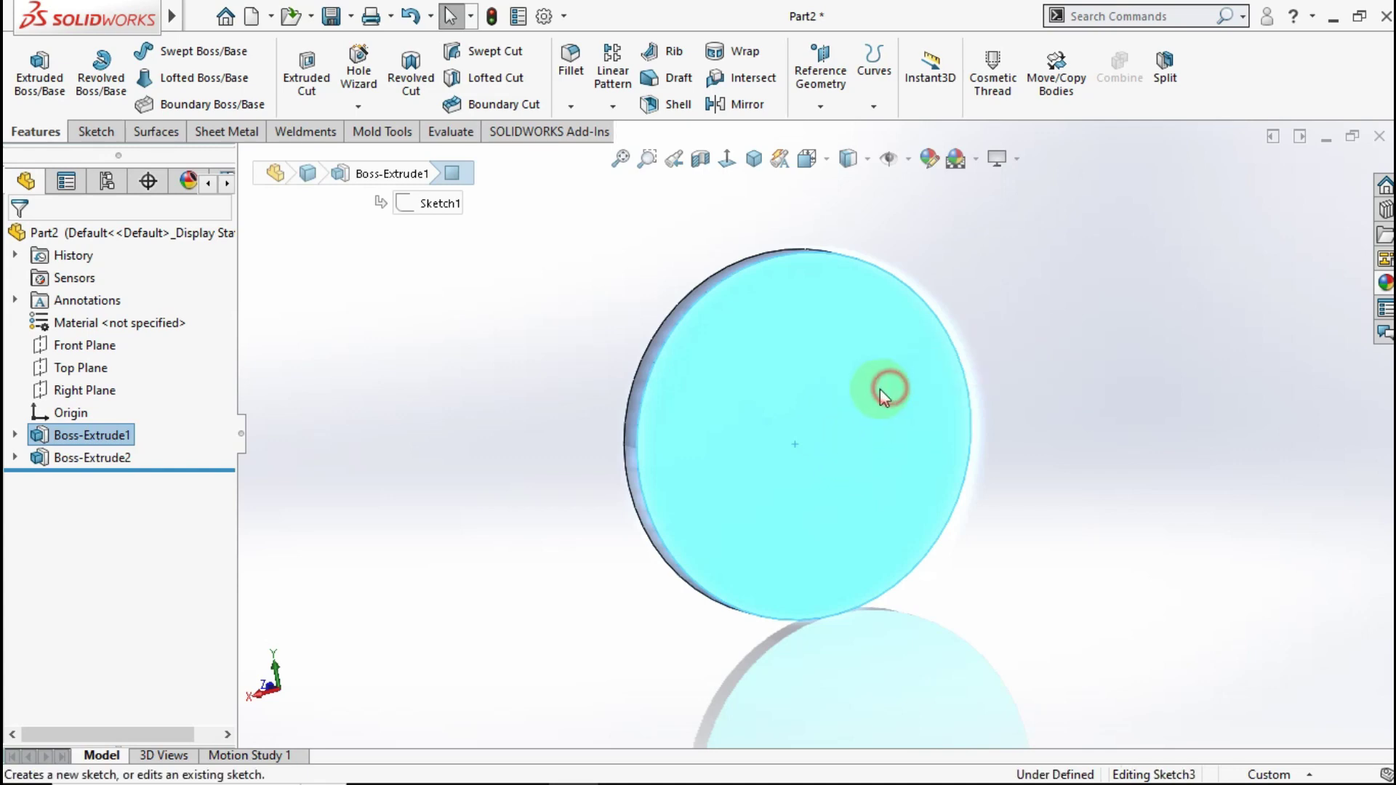
{"action": "left_click", "coordinate": [728, 161]}
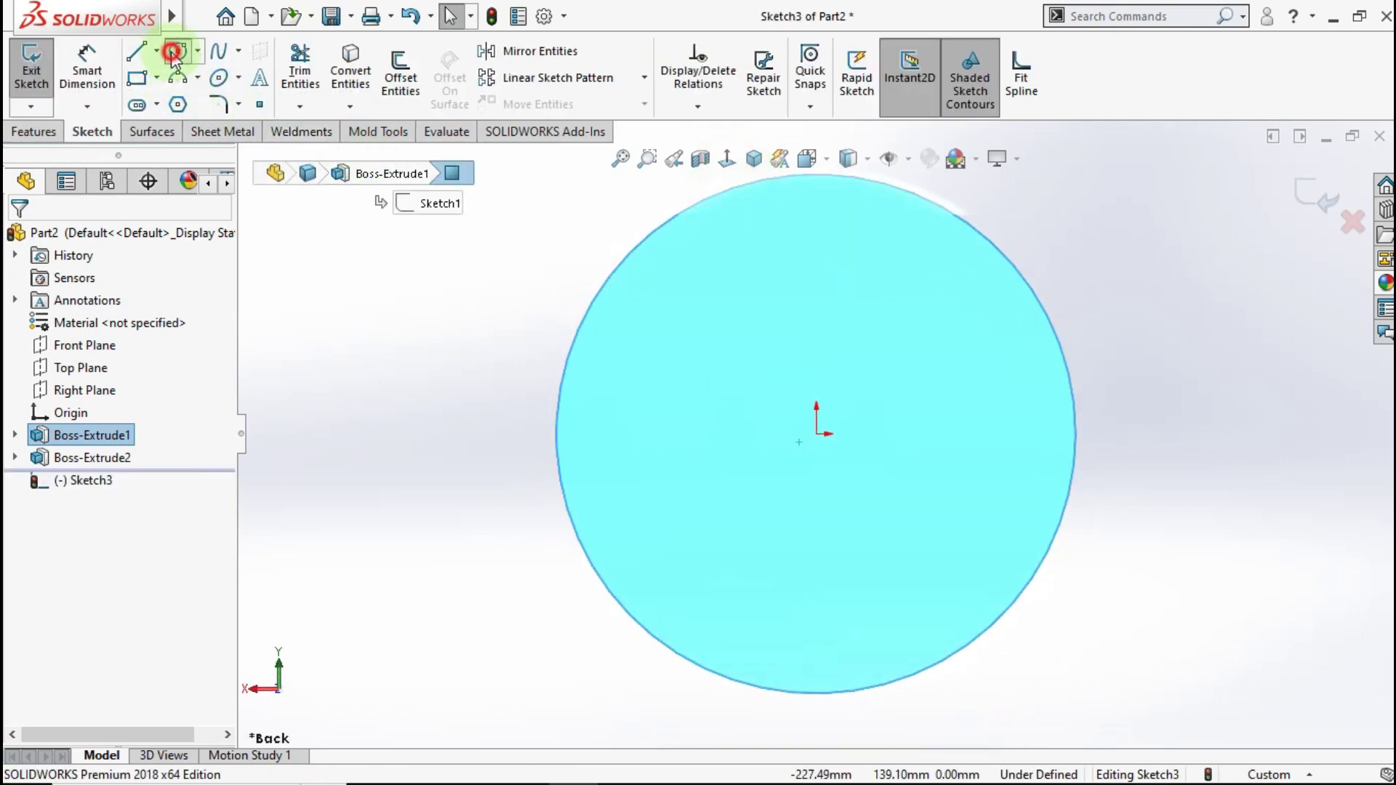
{"action": "left_click", "coordinate": [173, 52]}
{"action": "left_click_drag", "start_coordinate": [817, 433], "coordinate": [895, 396]}
- Dimension the diameter of the centred circle on the back face to 30 mm
{"action": "left_click", "coordinate": [87, 66]}
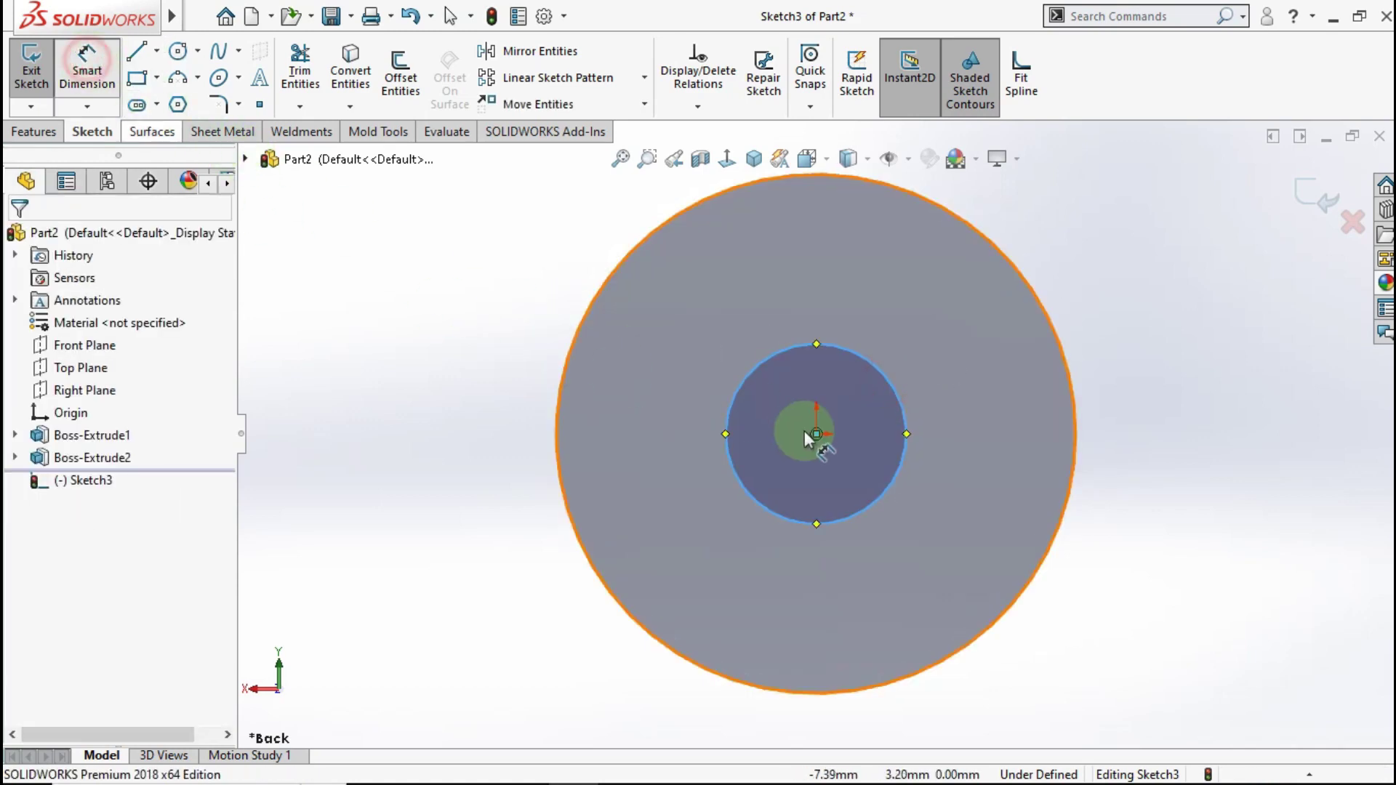
{"action": "left_click", "coordinate": [892, 388]}
{"action": "left_click", "coordinate": [1143, 271]}
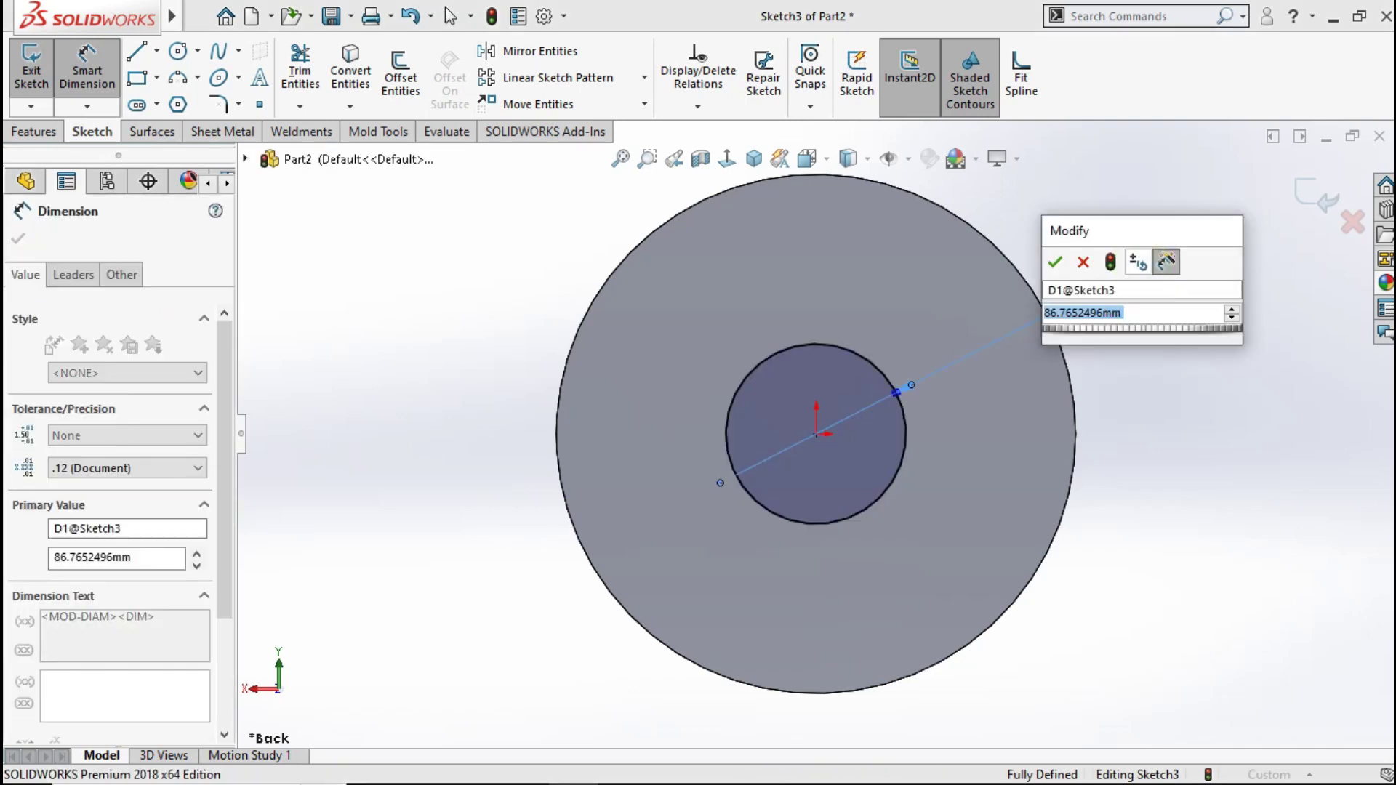
{"action": "type", "text": "5"}
{"action": "left_click", "coordinate": [1055, 262]}
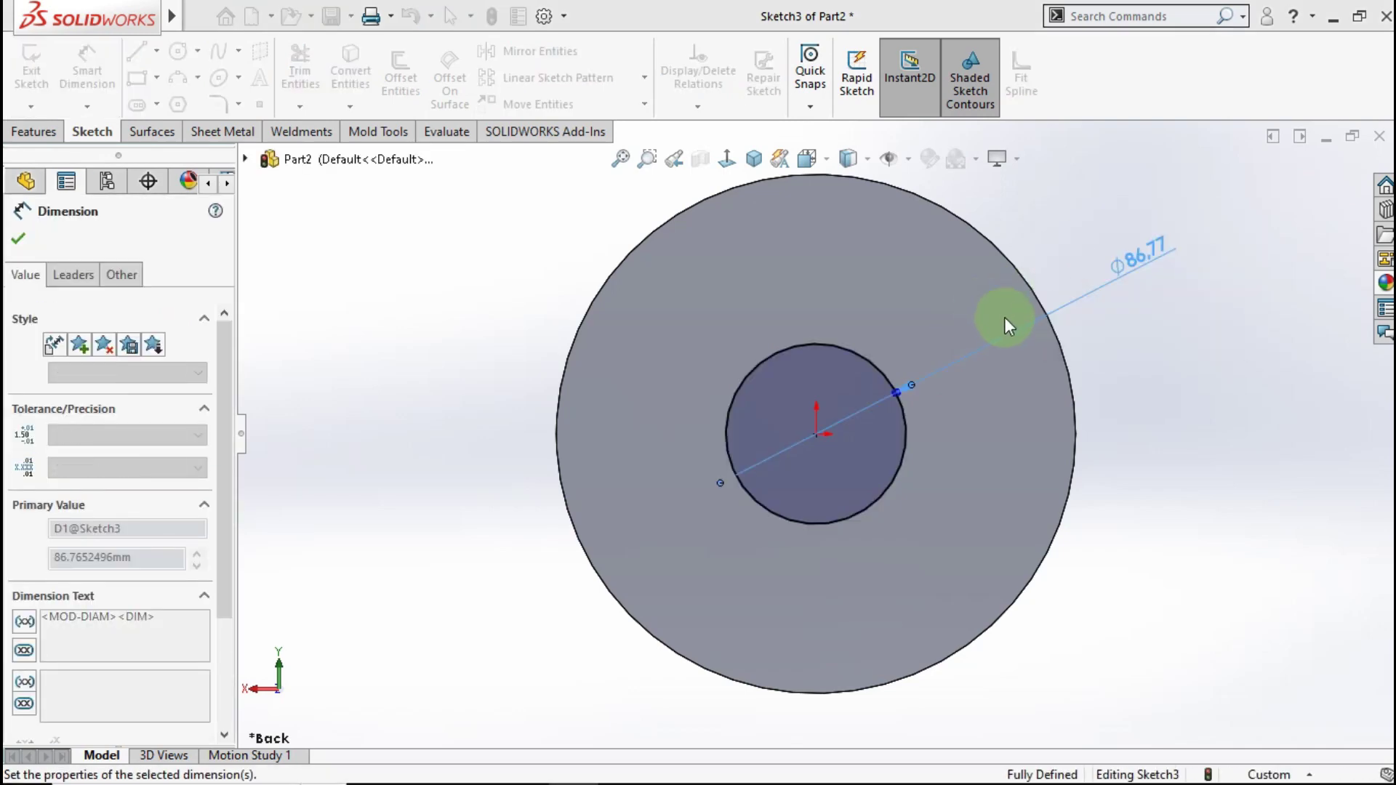
- Extrude the centred 30 mm circle as a blind boss 20 mm outward from the disc's back face
{"action": "left_click", "coordinate": [29, 135]}
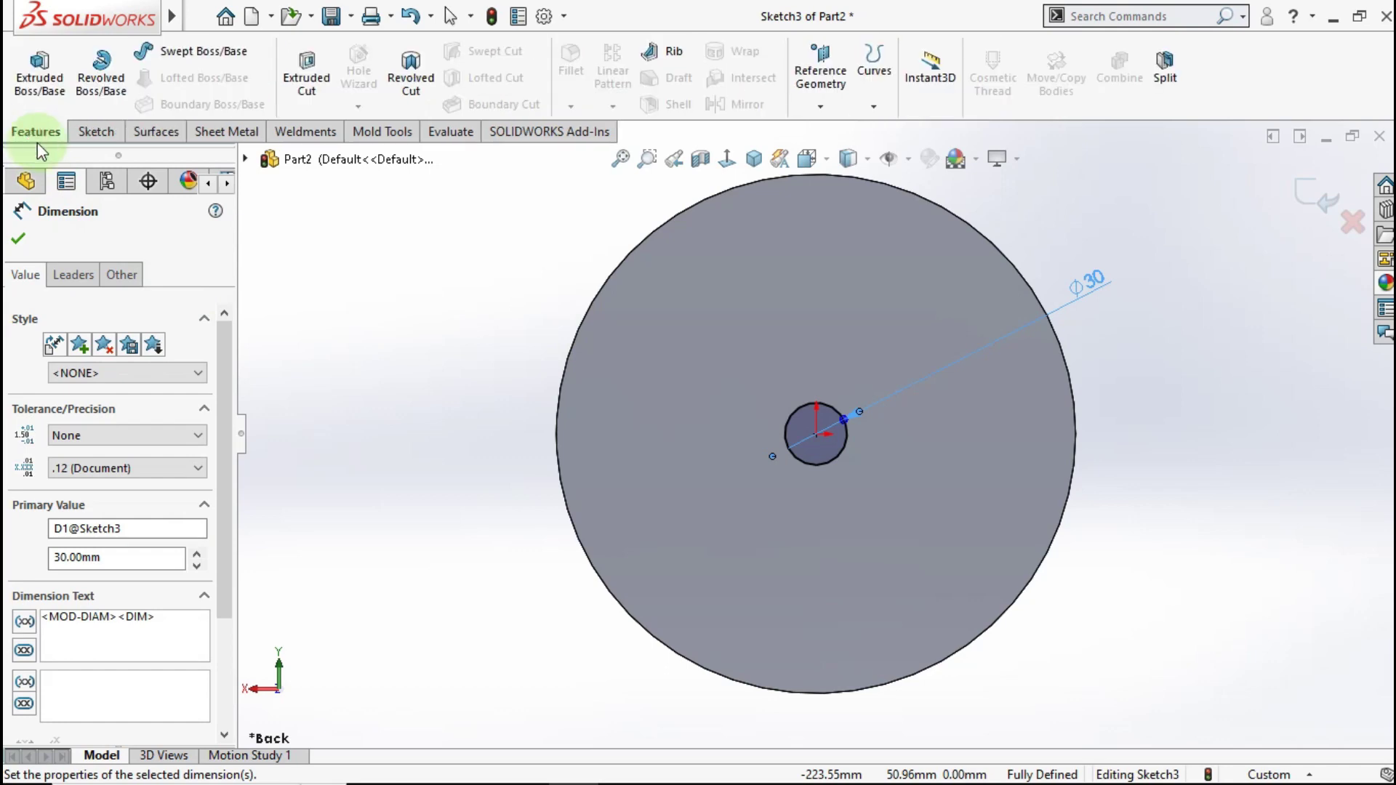
{"action": "left_click", "coordinate": [40, 80]}
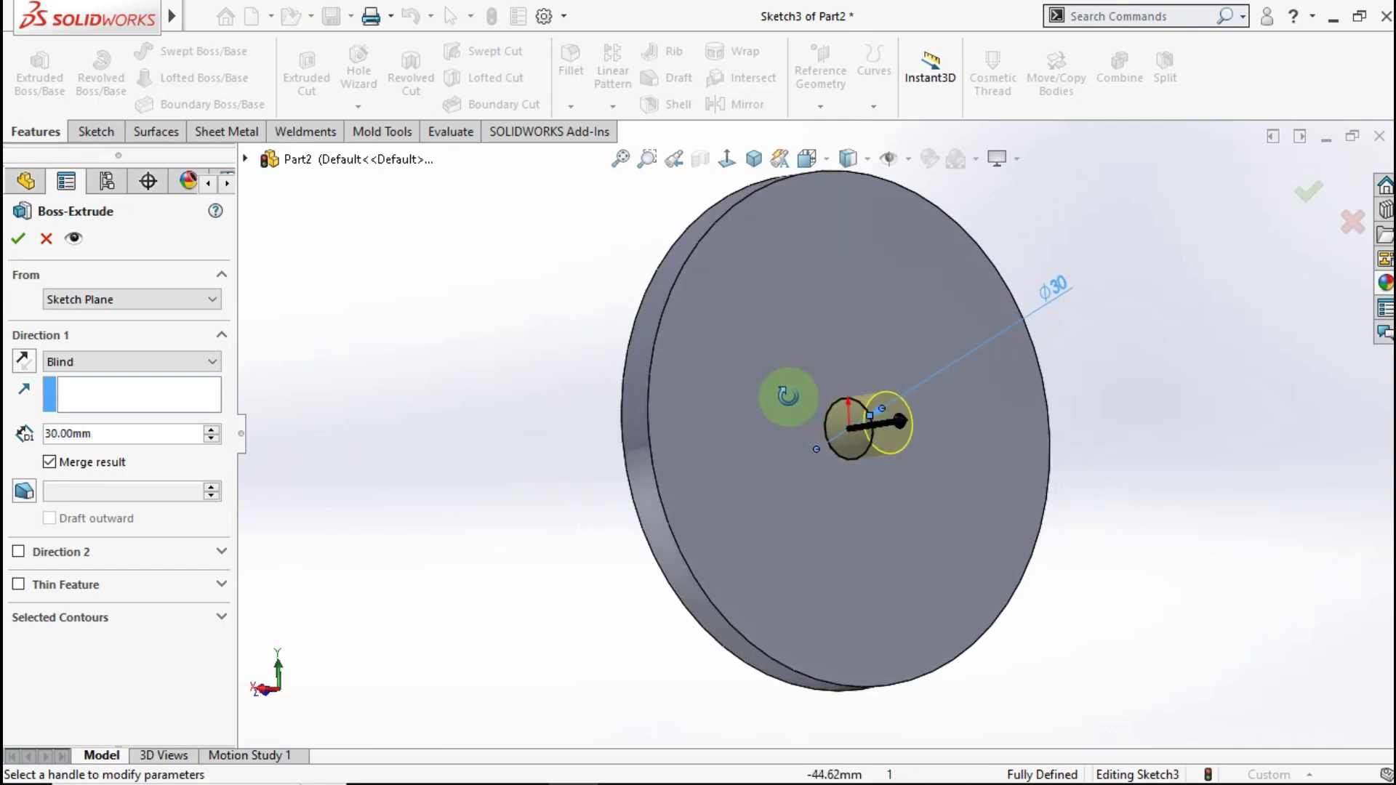
{"action": "middle_click_drag", "start_coordinate": [839, 474], "coordinate": [845, 484]}
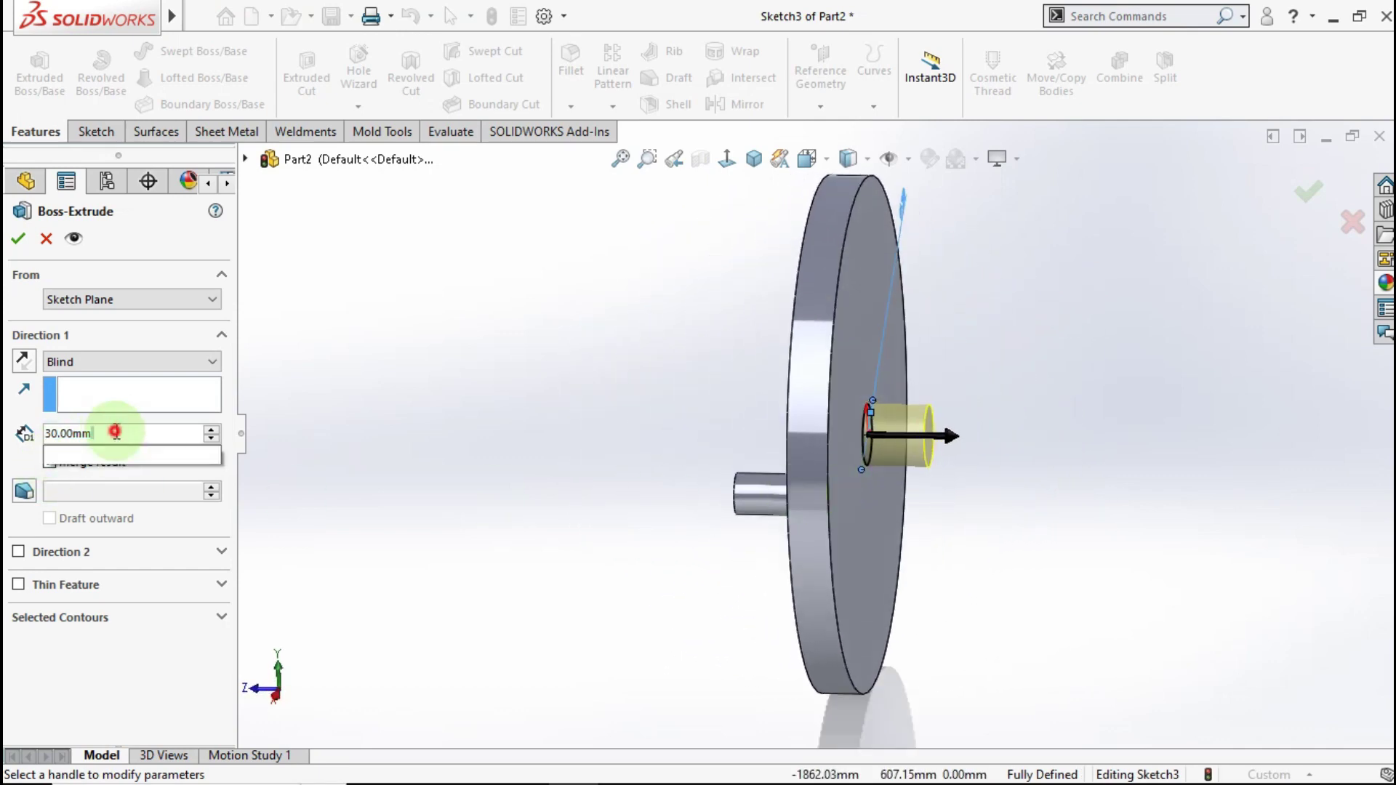
{"action": "type", "text": "20"}
{"action": "left_click", "coordinate": [427, 357]}
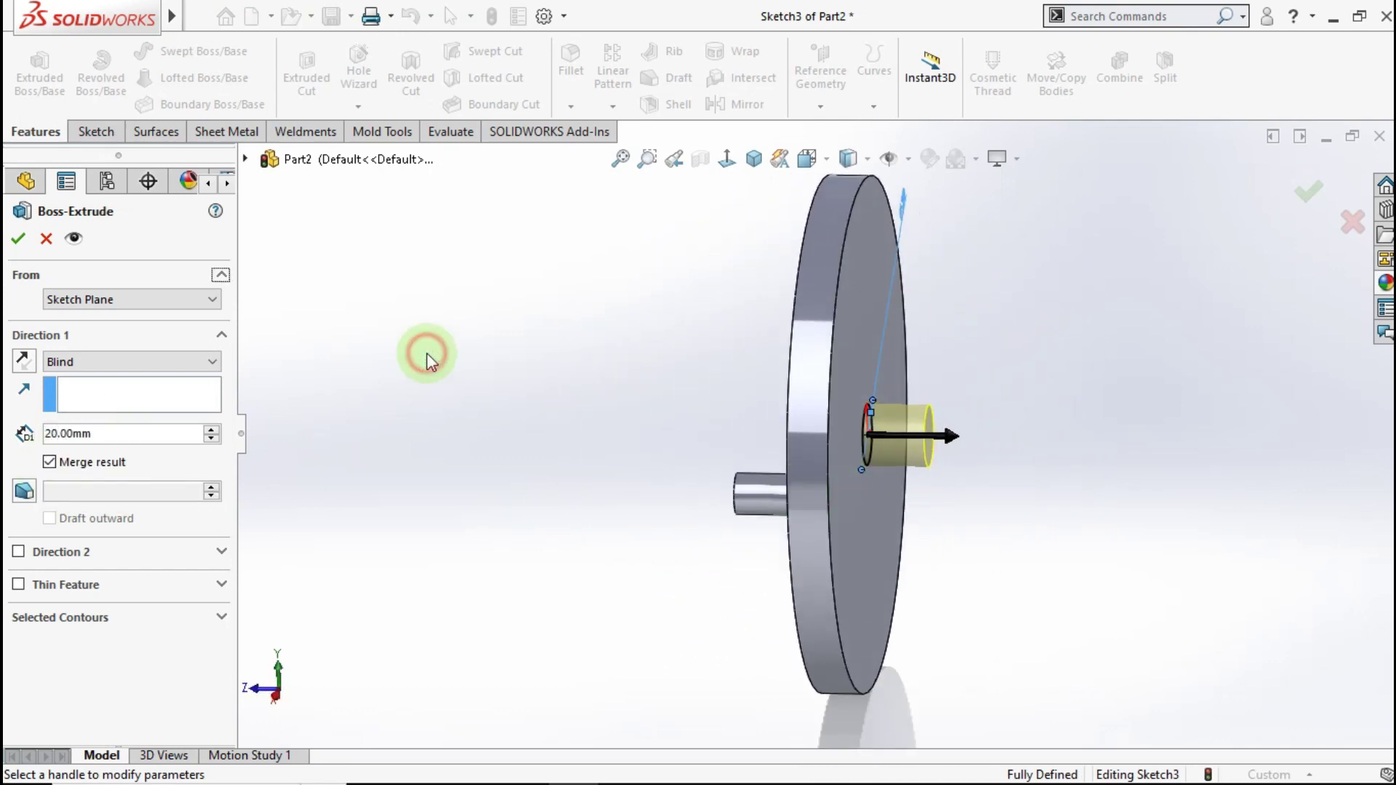
{"action": "left_click", "coordinate": [8, 237]}
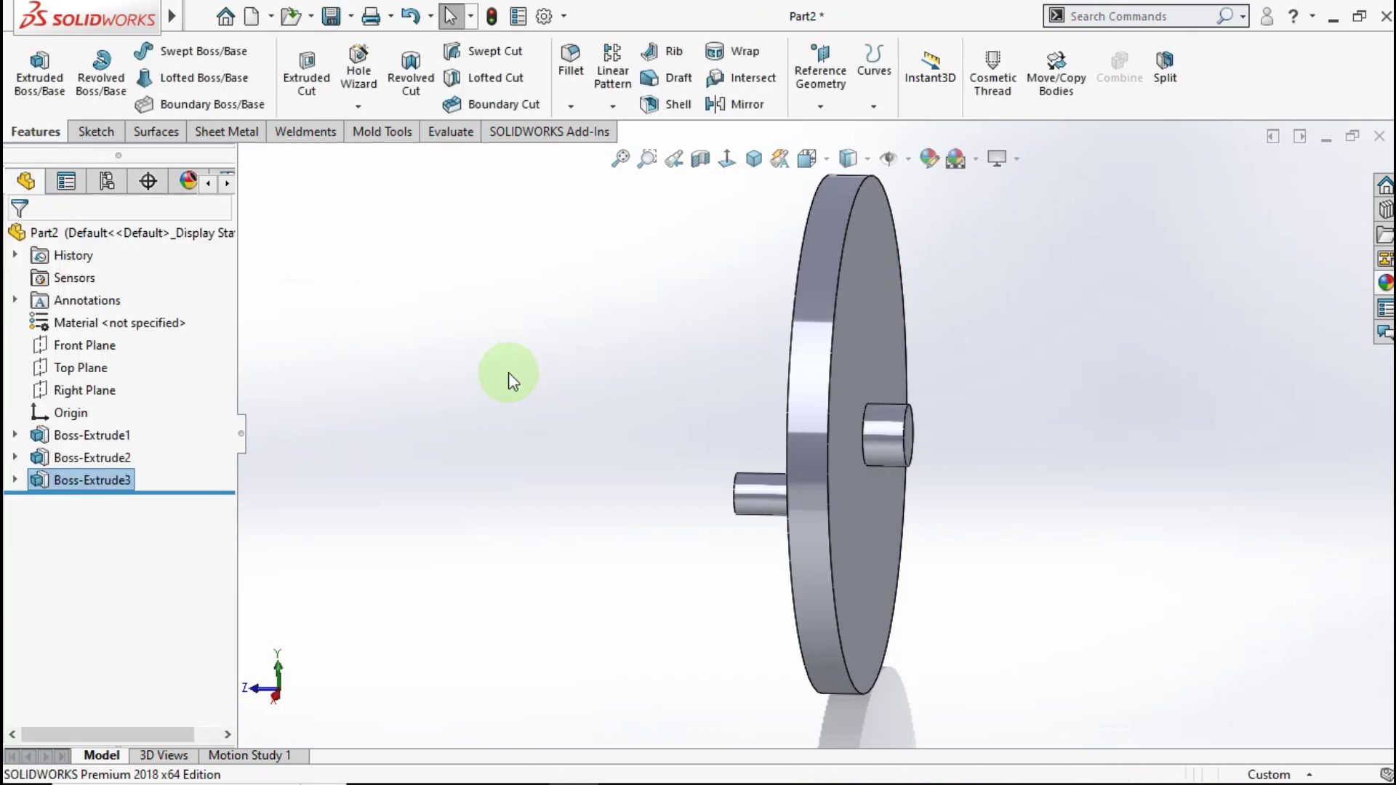
{"action": "middle_click_drag", "start_coordinate": [655, 439], "coordinate": [778, 342]}
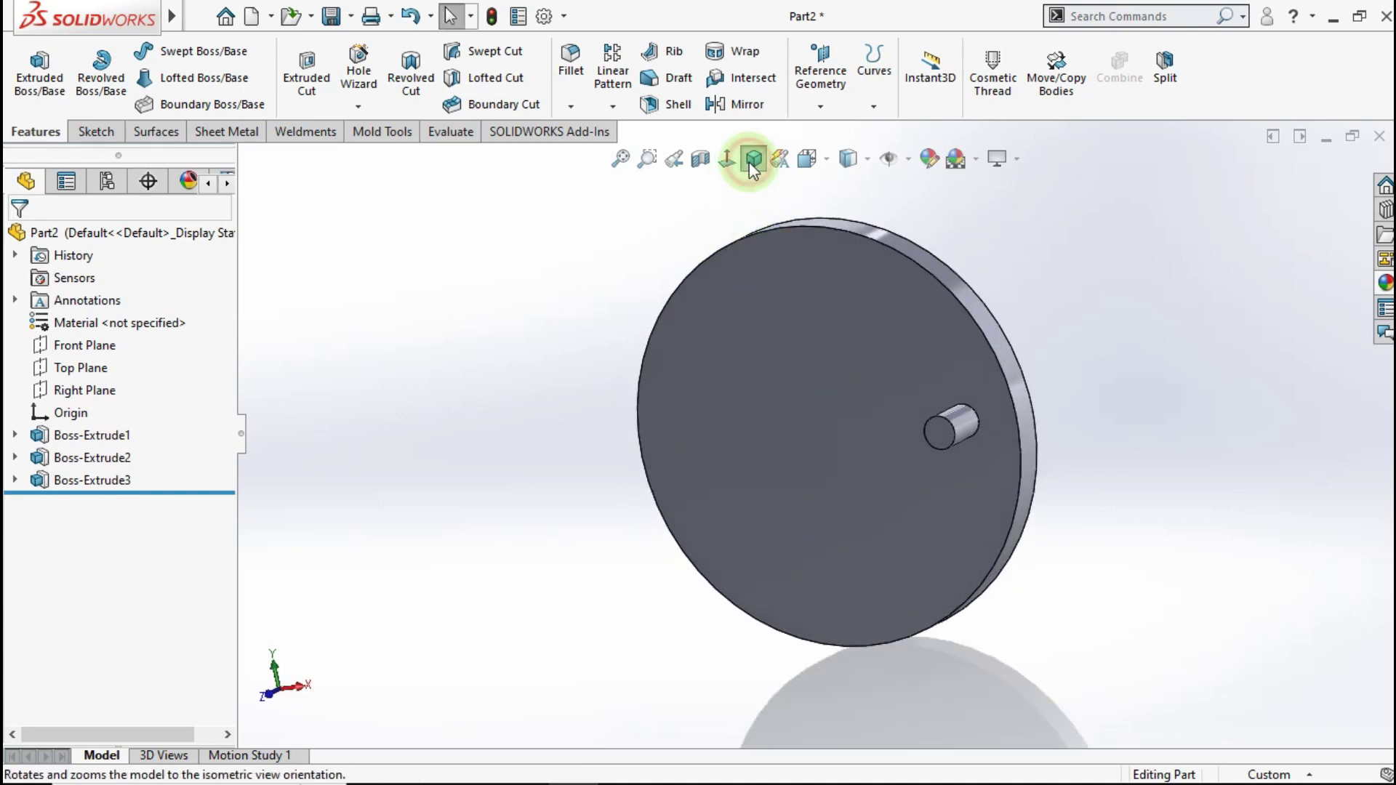
{"action": "left_click", "coordinate": [753, 166]}
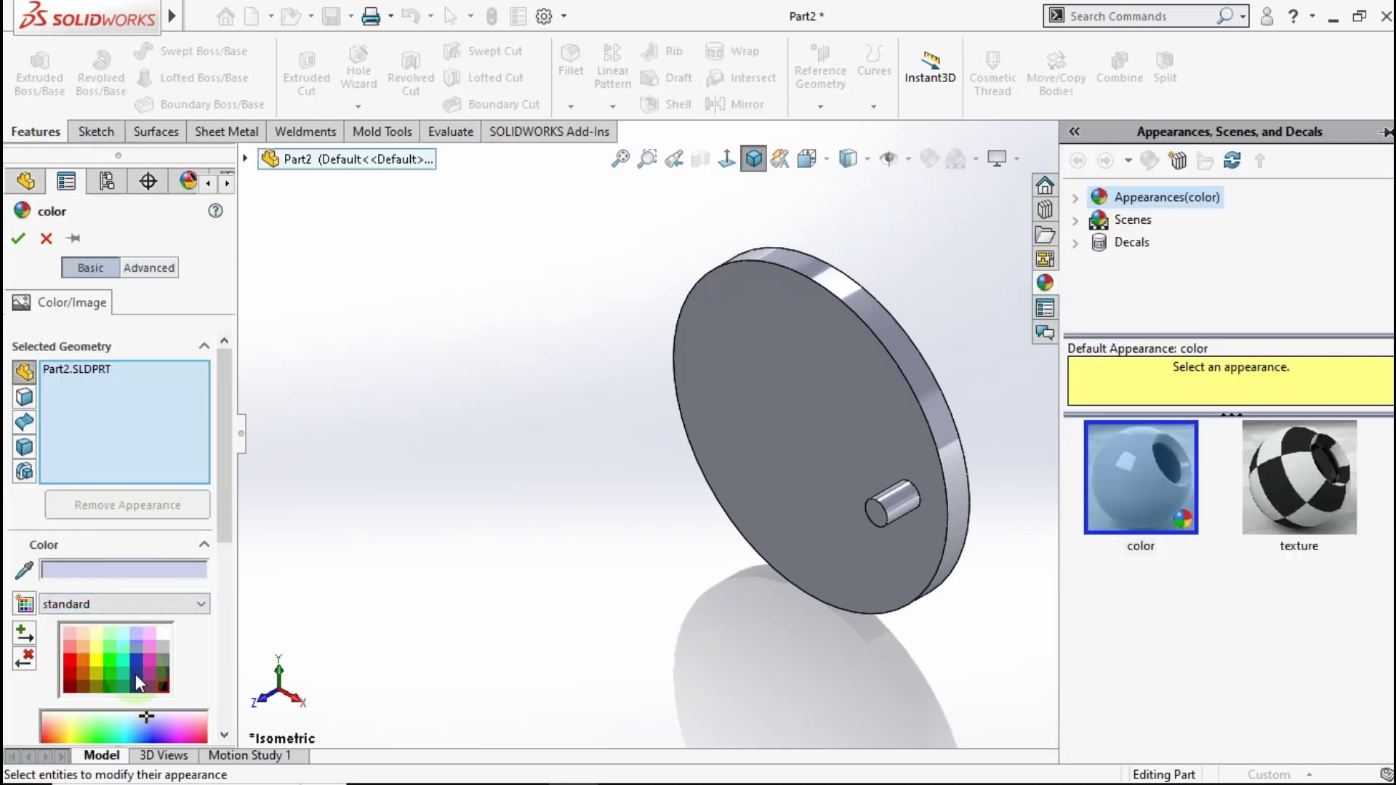
- Apply a dark blue colour to the whole disc part
{"action": "left_click", "coordinate": [136, 684]}
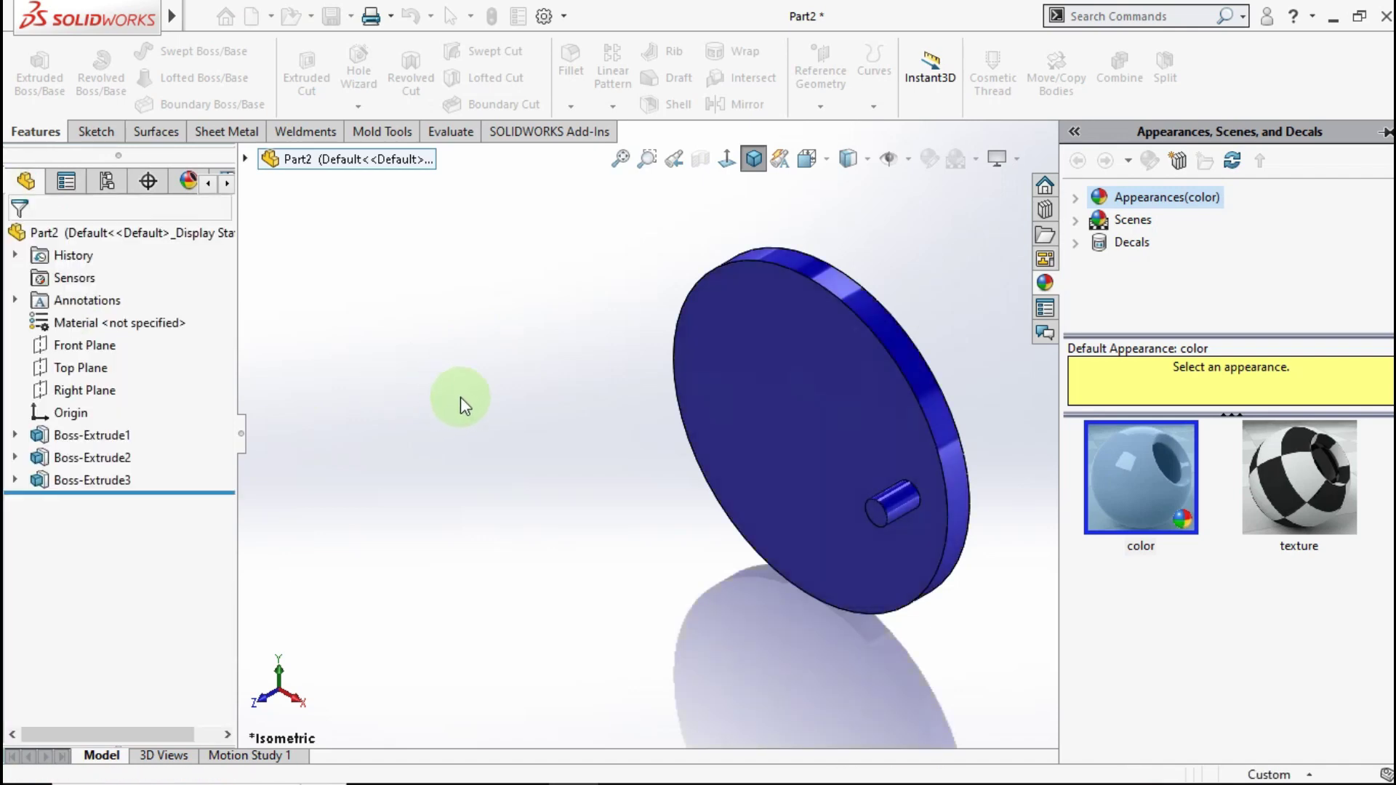
{"action": "left_click", "coordinate": [499, 368]}
{"action": "left_click_drag", "start_coordinate": [596, 496], "coordinate": [376, 308]}
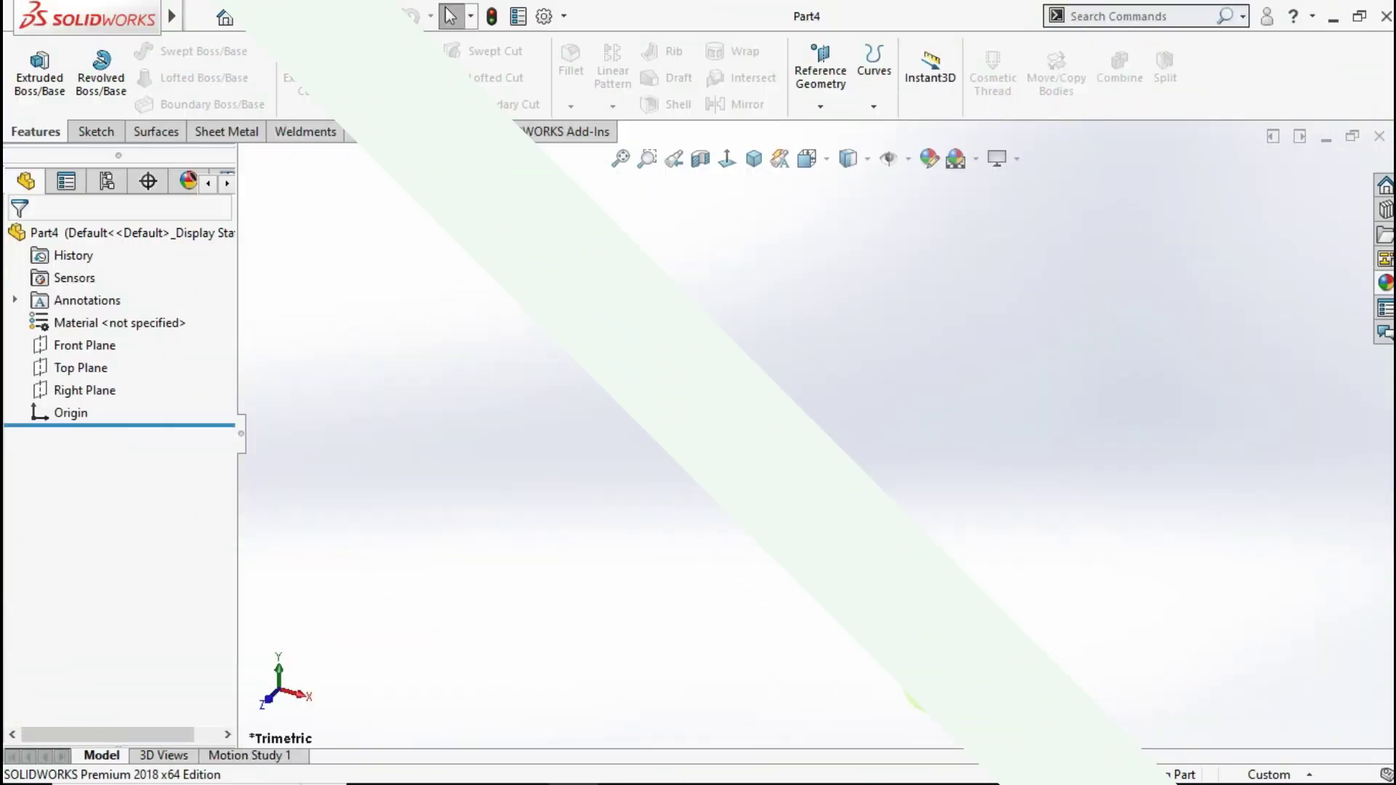
- On the new part's Front Plane, sketch a vertical centerpoint straight slot on the origin, about 139 mm between centres and 88 mm wide
{"action": "left_click_drag", "start_coordinate": [916, 688], "coordinate": [716, 575]}
{"action": "left_click_drag", "start_coordinate": [548, 492], "coordinate": [665, 643]}
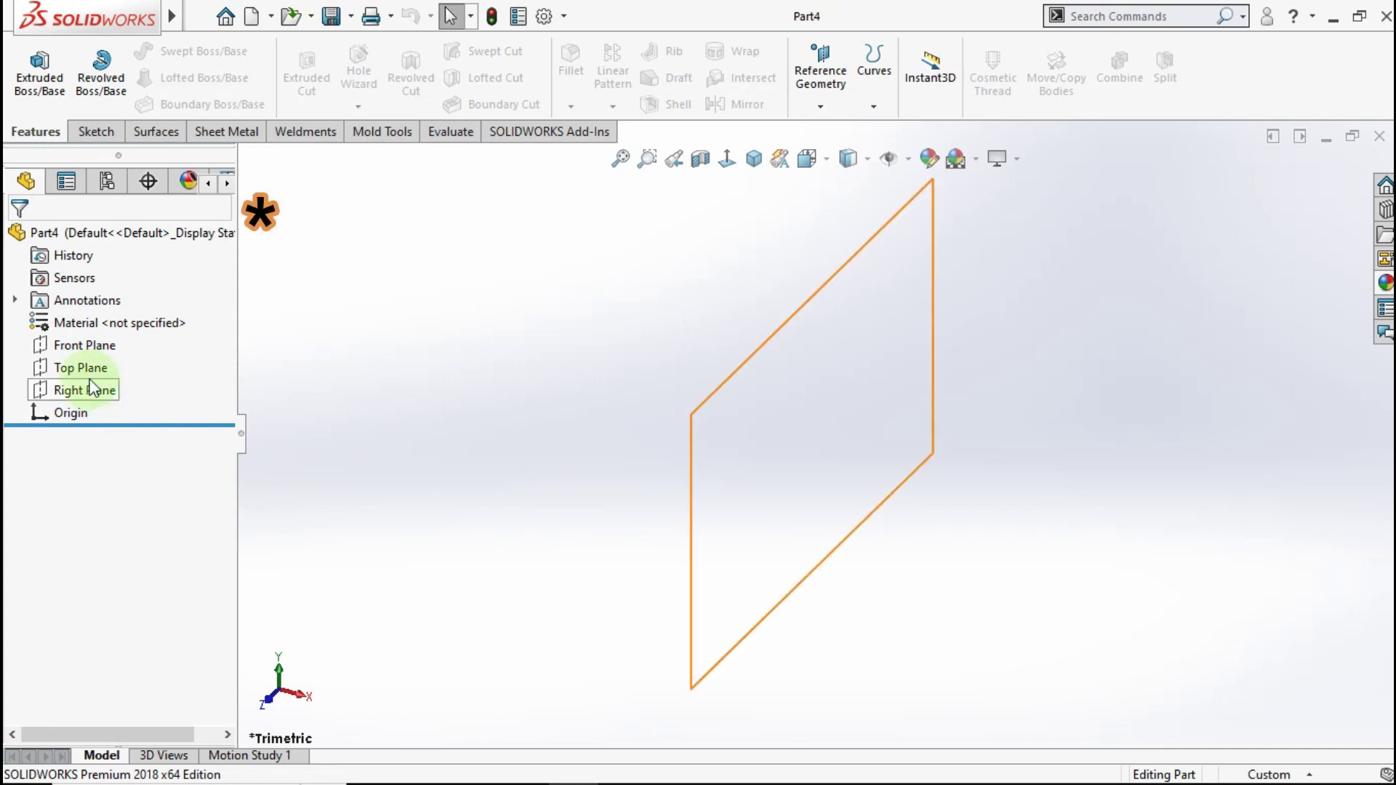
{"action": "left_click", "coordinate": [81, 346]}
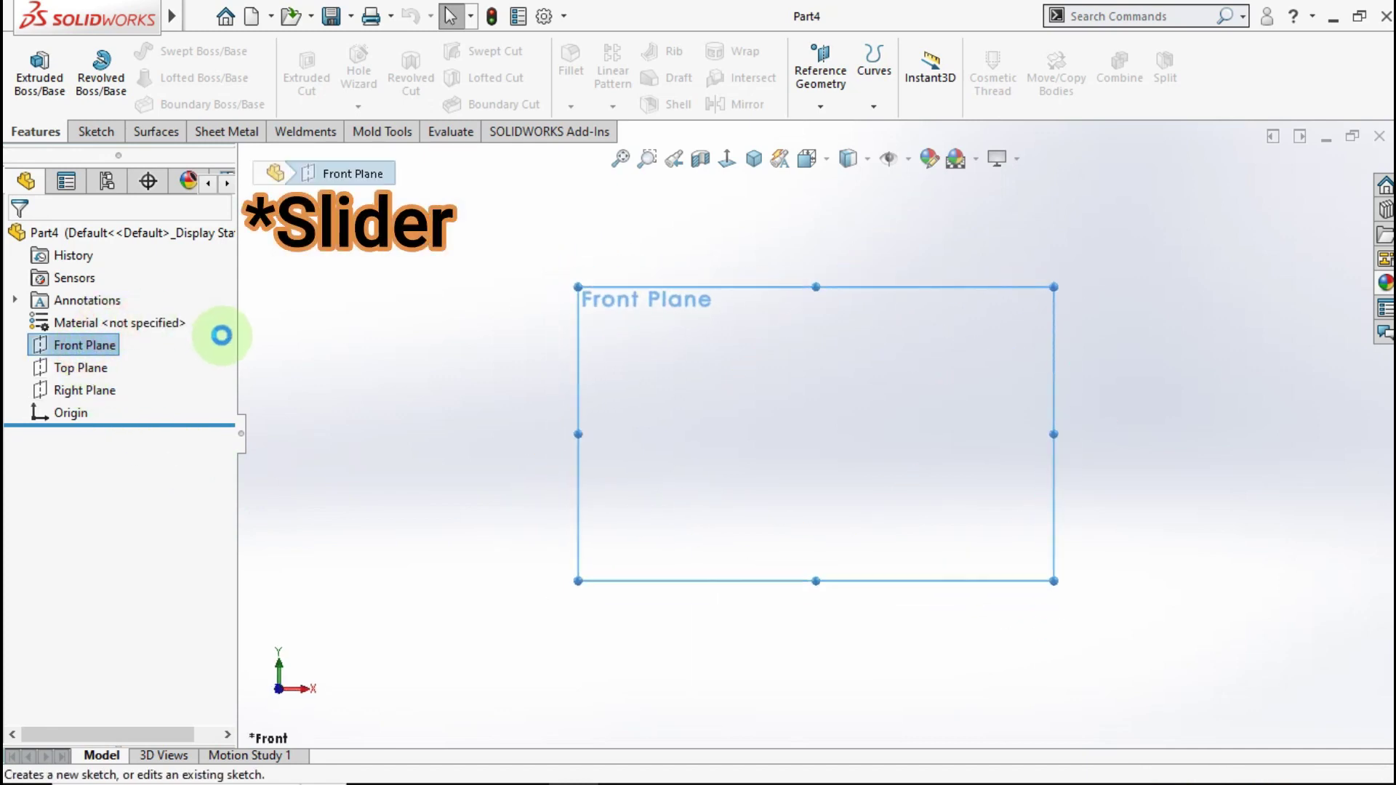
{"action": "left_click", "coordinate": [137, 107]}
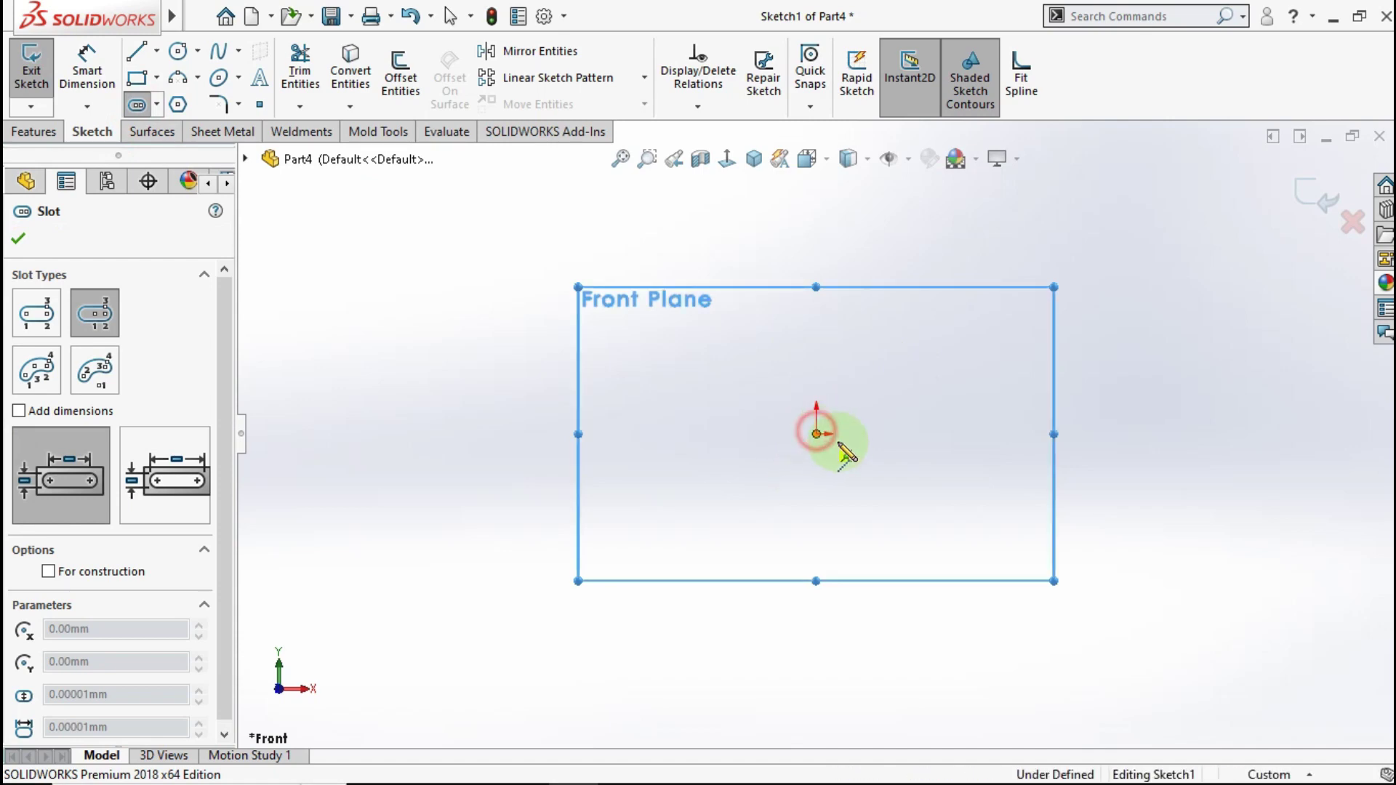
{"action": "left_click", "coordinate": [817, 434]}
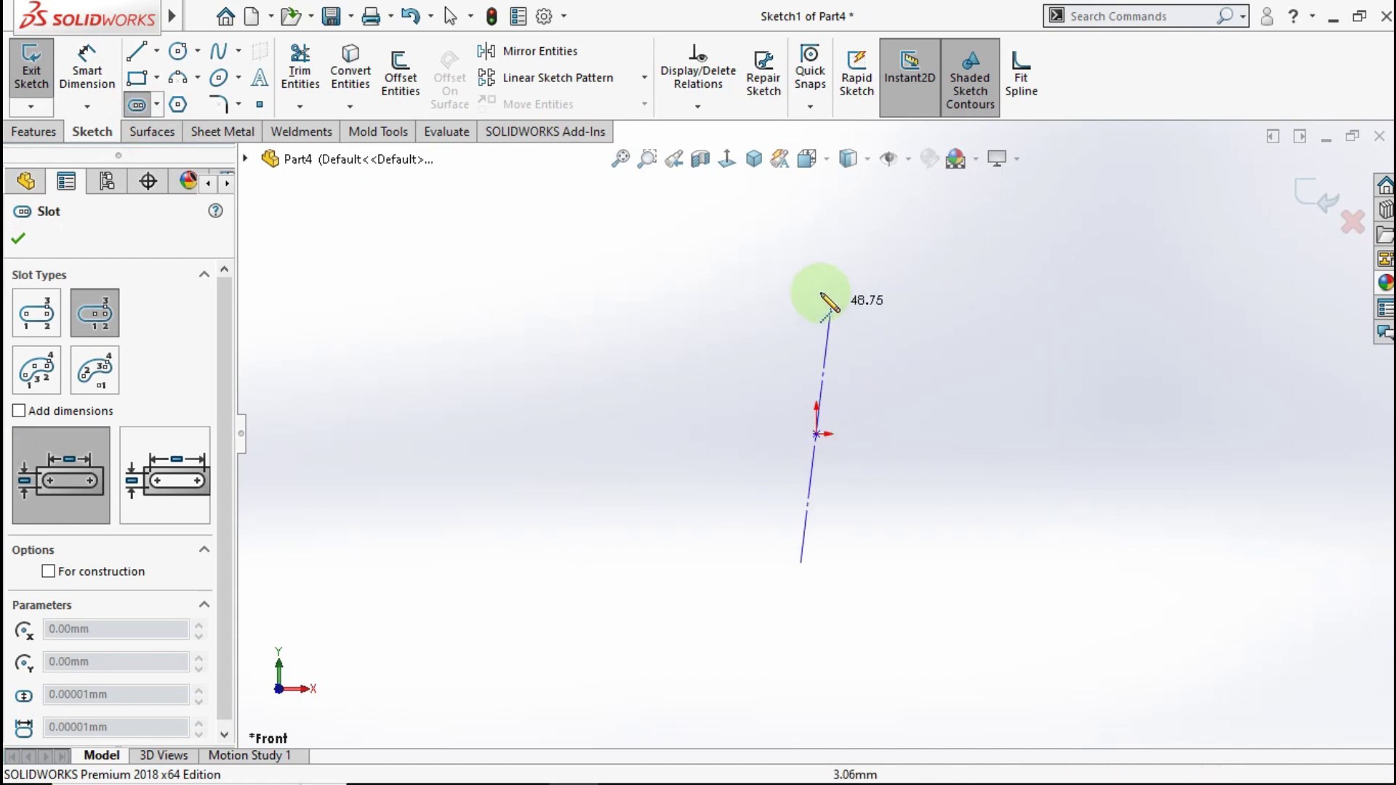
{"action": "left_click", "coordinate": [815, 248]}
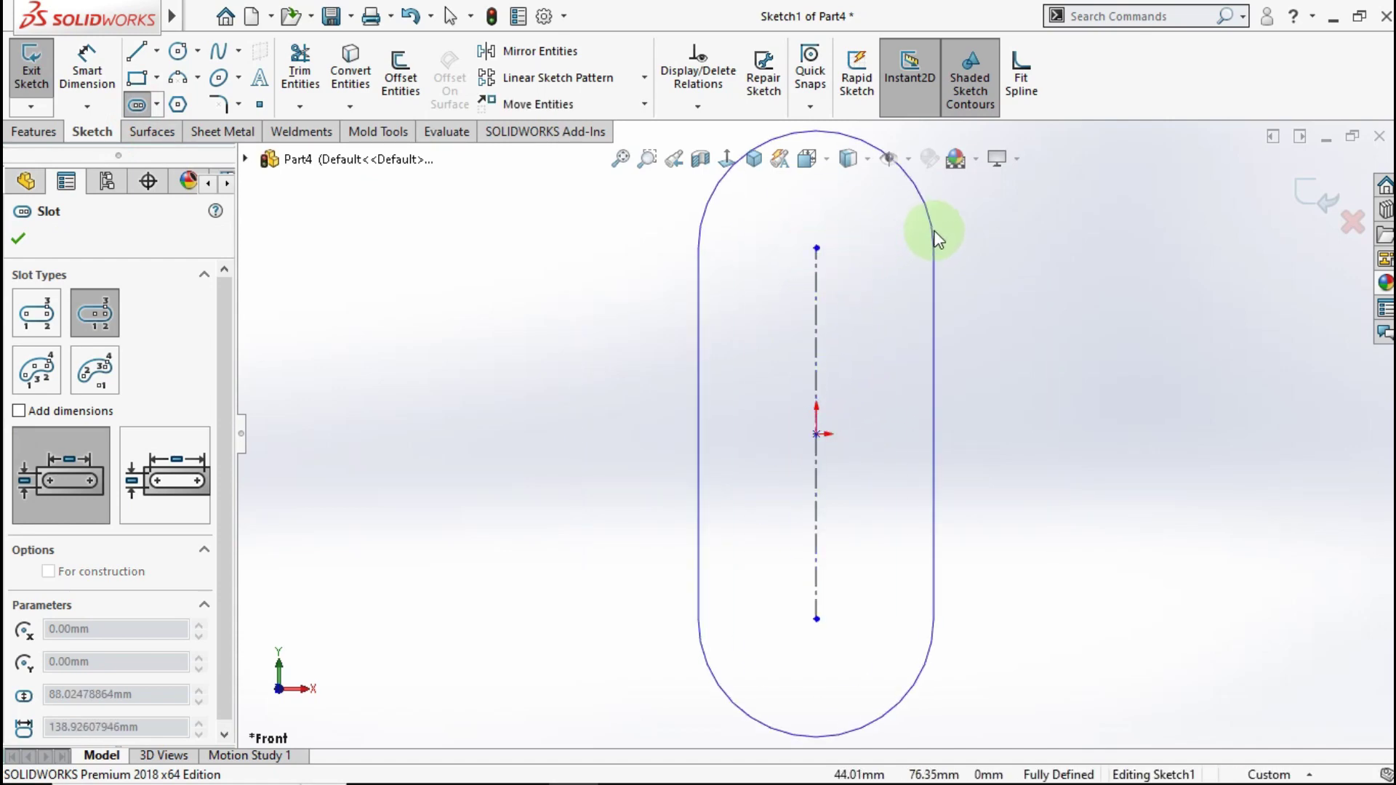
{"action": "left_click", "coordinate": [933, 233]}
{"action": "key", "text": "f"}
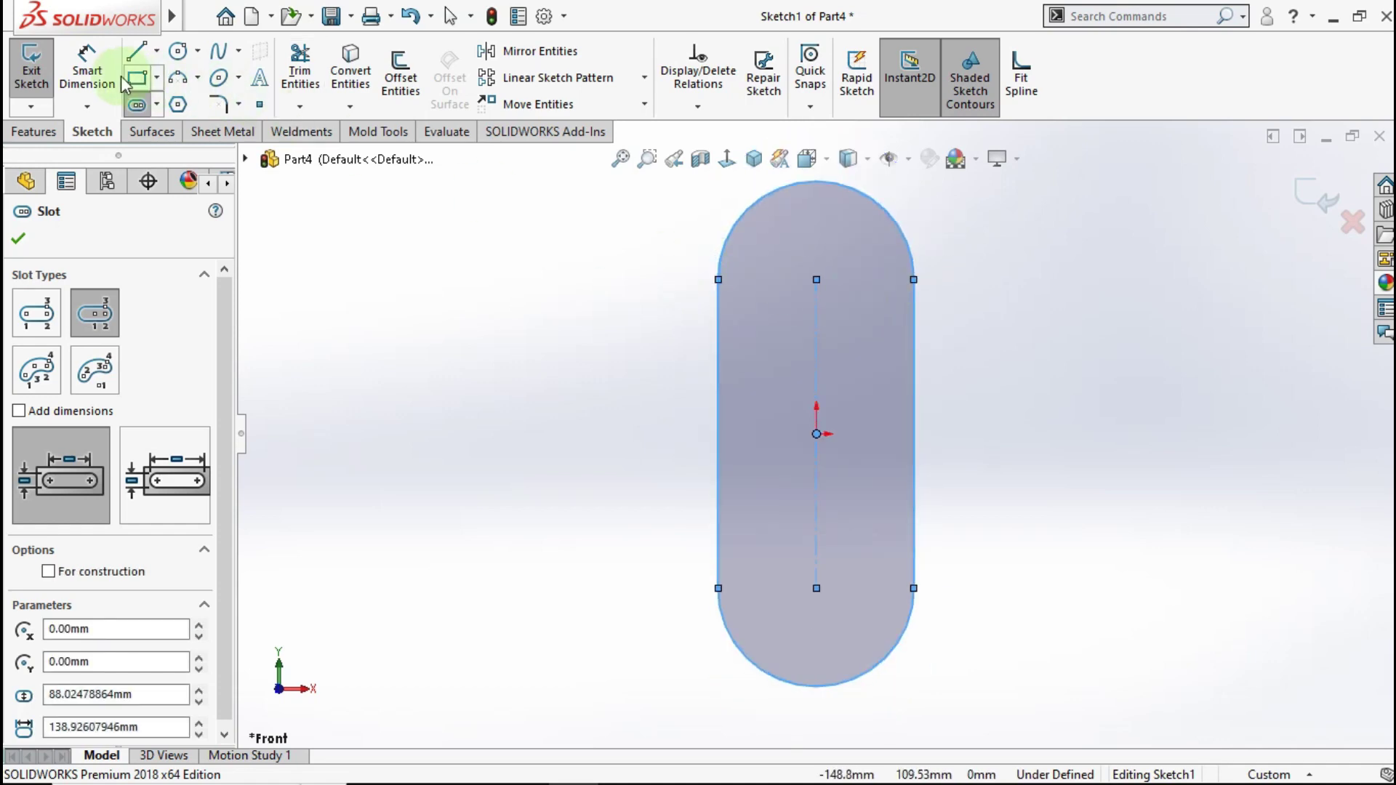
- Dimension the distance between the slot's arc centres to 180 mm
{"action": "left_click", "coordinate": [91, 69]}
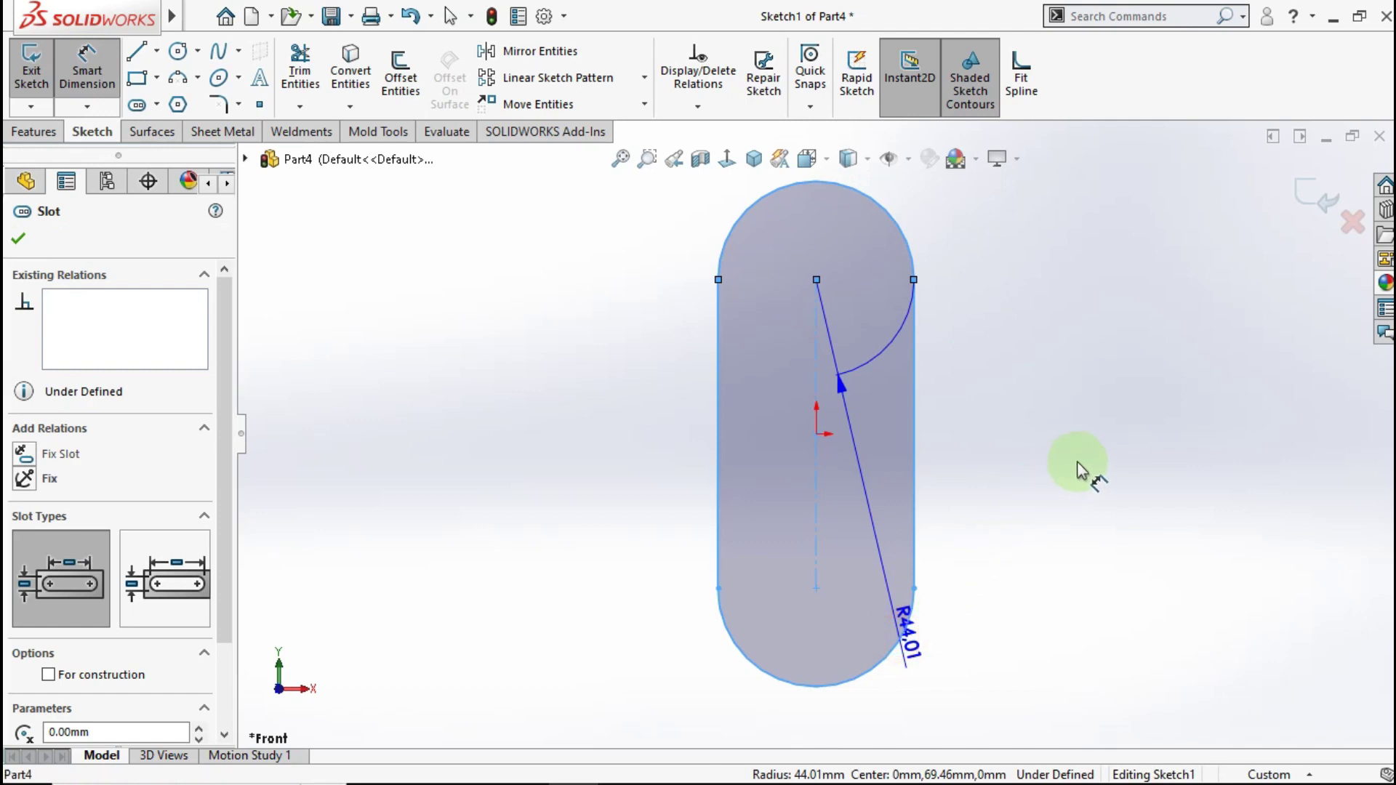
{"action": "left_click", "coordinate": [1184, 456]}
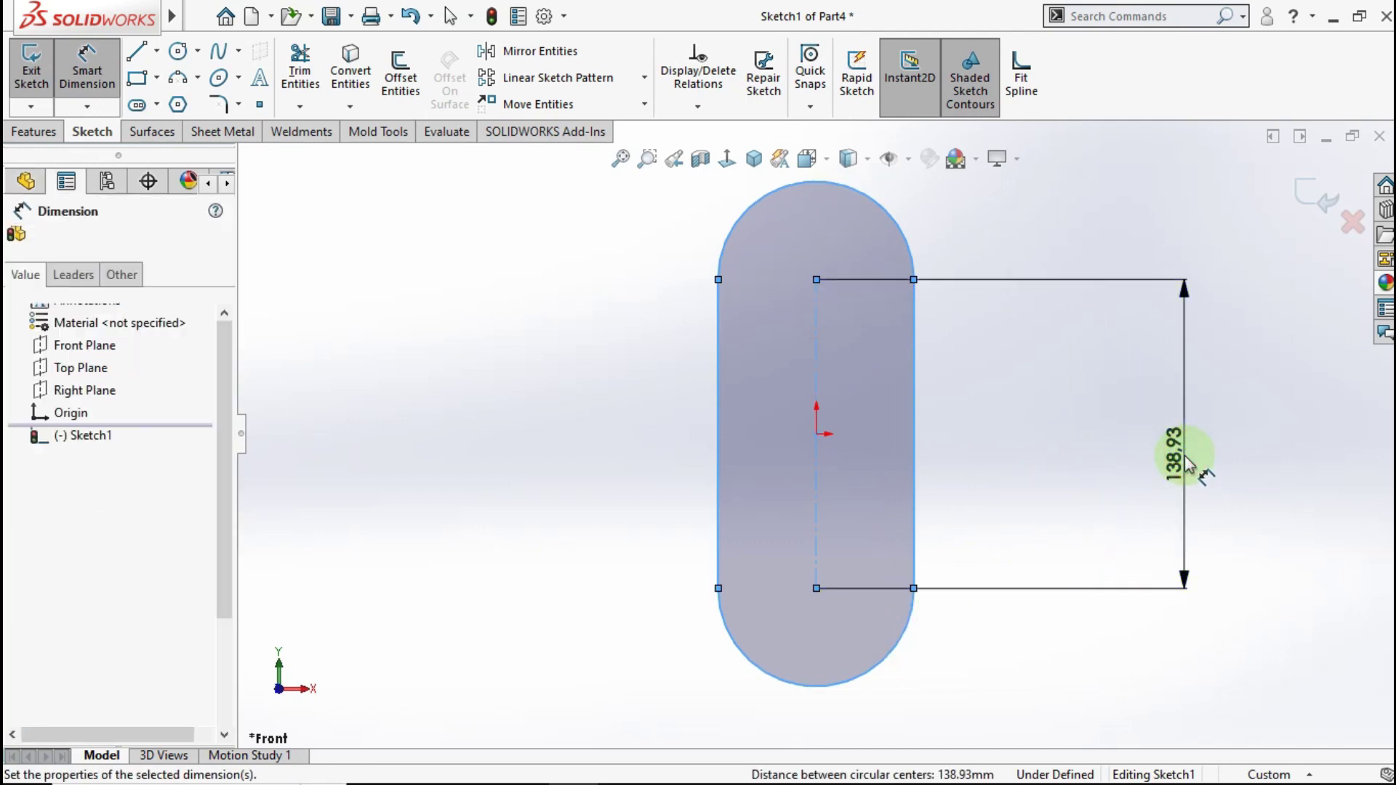
{"action": "type", "text": "180"}
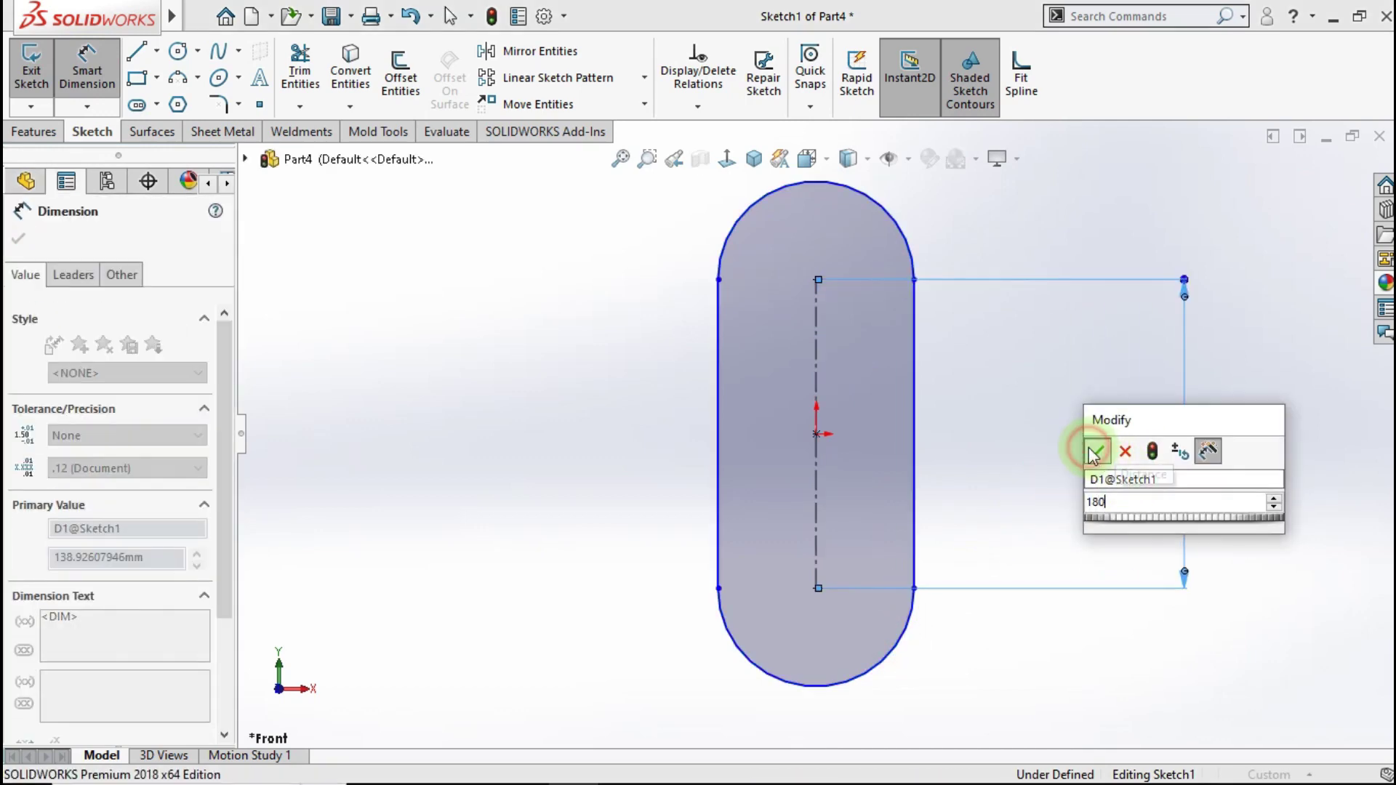
{"action": "left_click", "coordinate": [1098, 453]}
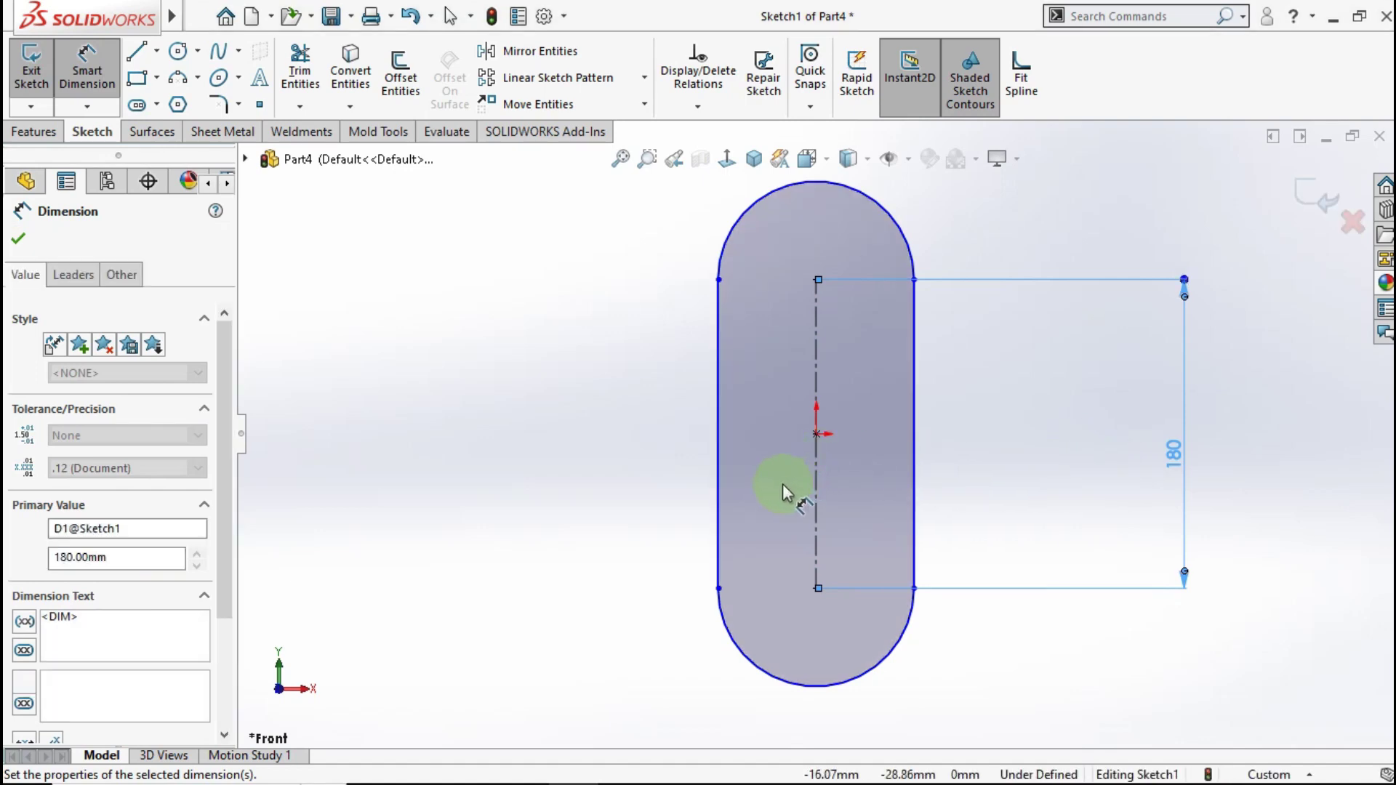
- Dimension the slot's width between its two straight sides to 30 mm
{"action": "left_click", "coordinate": [815, 485]}
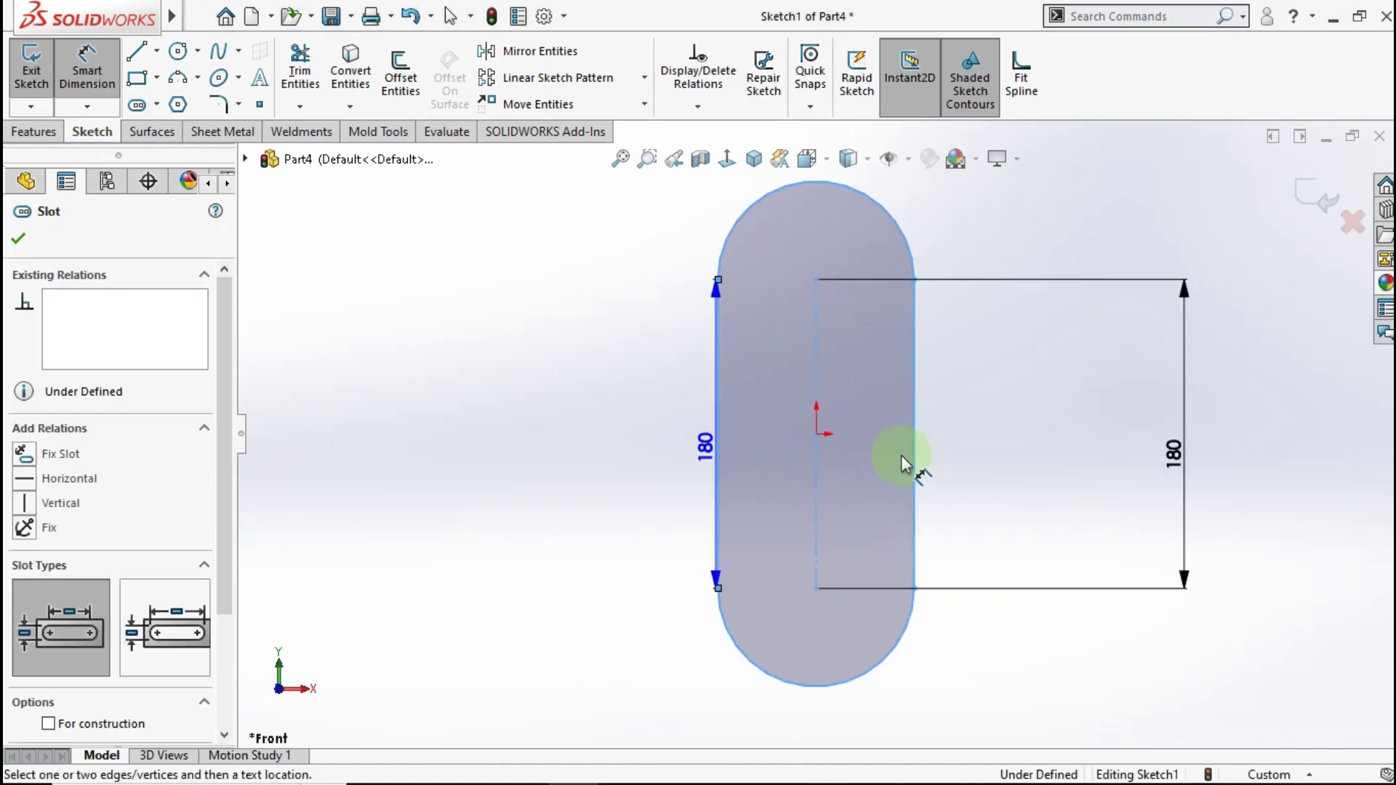
{"action": "left_click", "coordinate": [914, 454]}
{"action": "scroll", "coordinate": [866, 567], "scroll_direction": "up", "scroll_amount": 1}
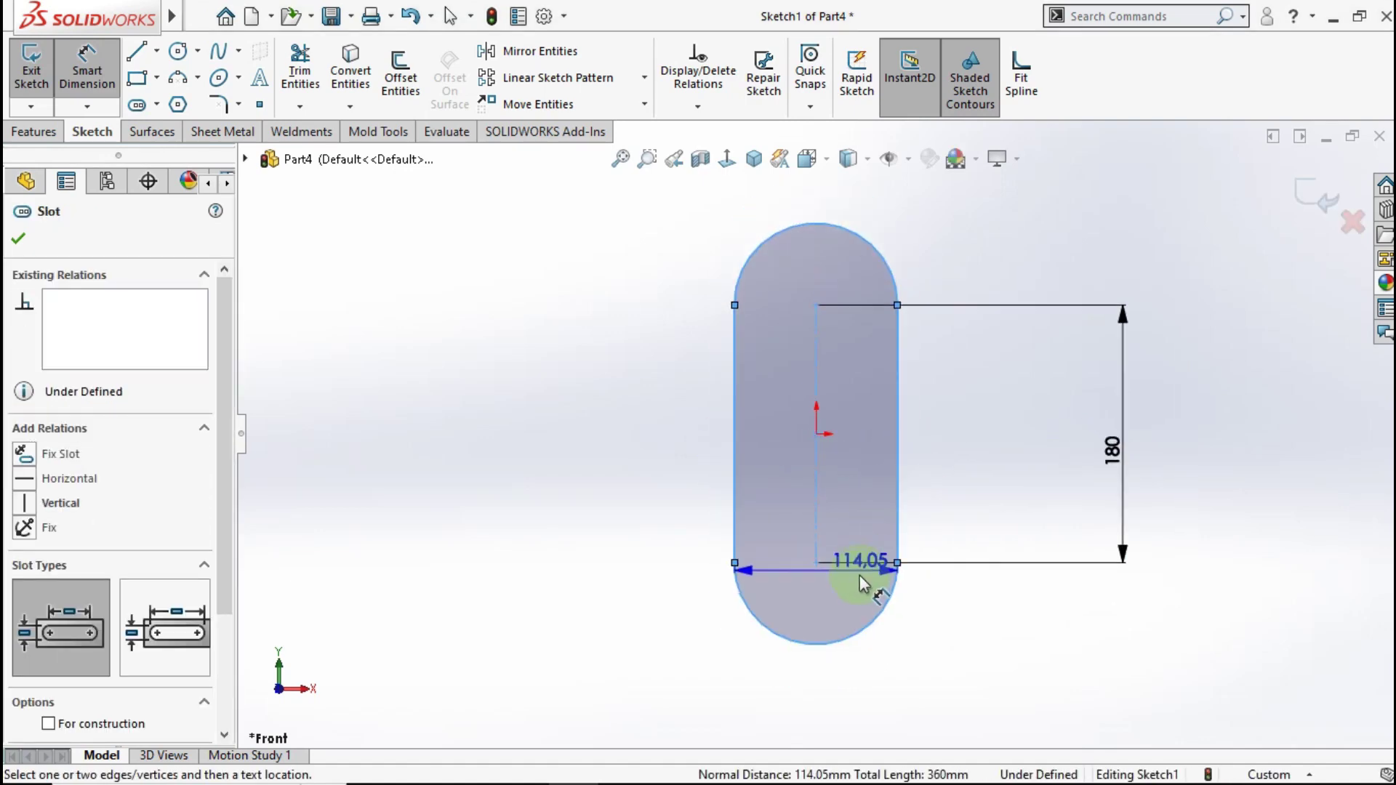
{"action": "left_click", "coordinate": [844, 689]}
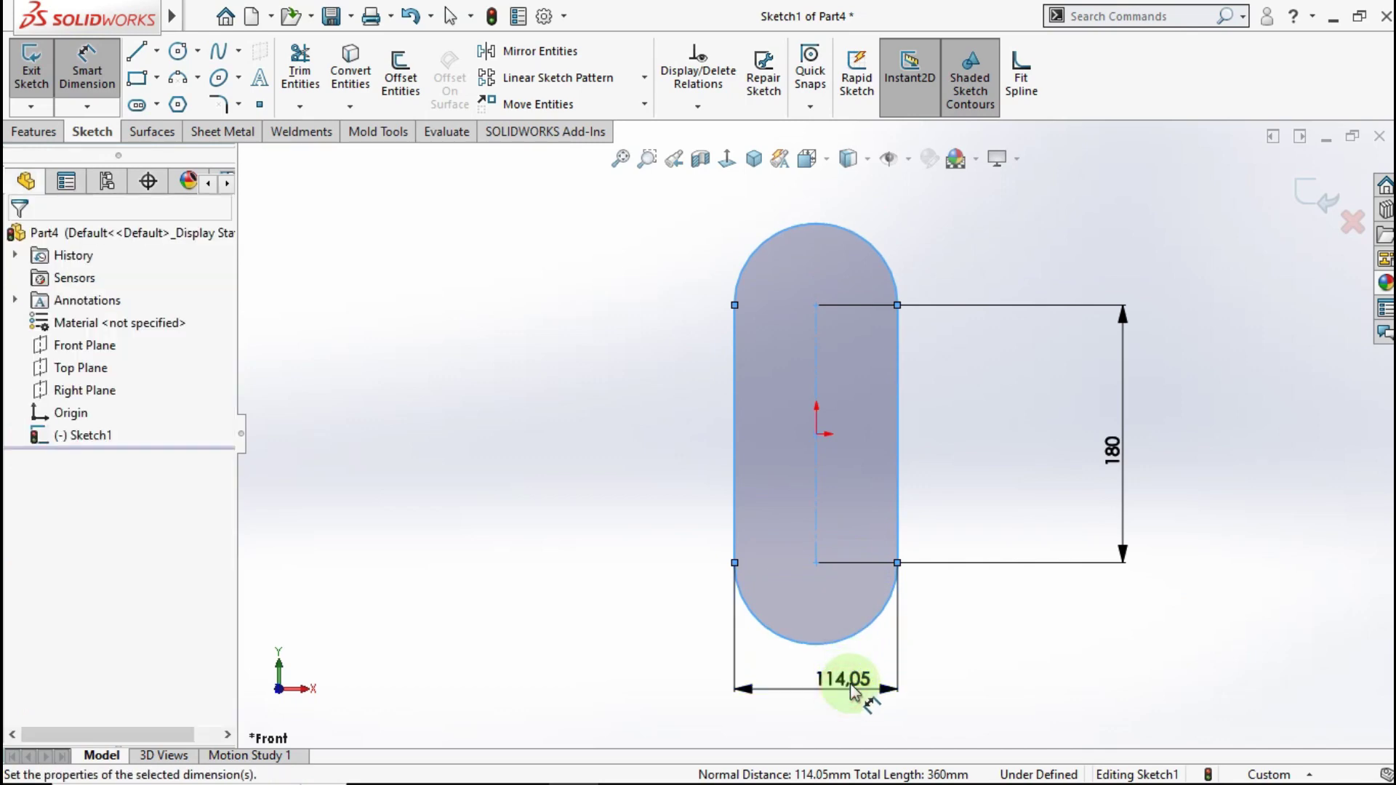
{"action": "type", "text": "30"}
{"action": "left_click", "coordinate": [756, 686]}
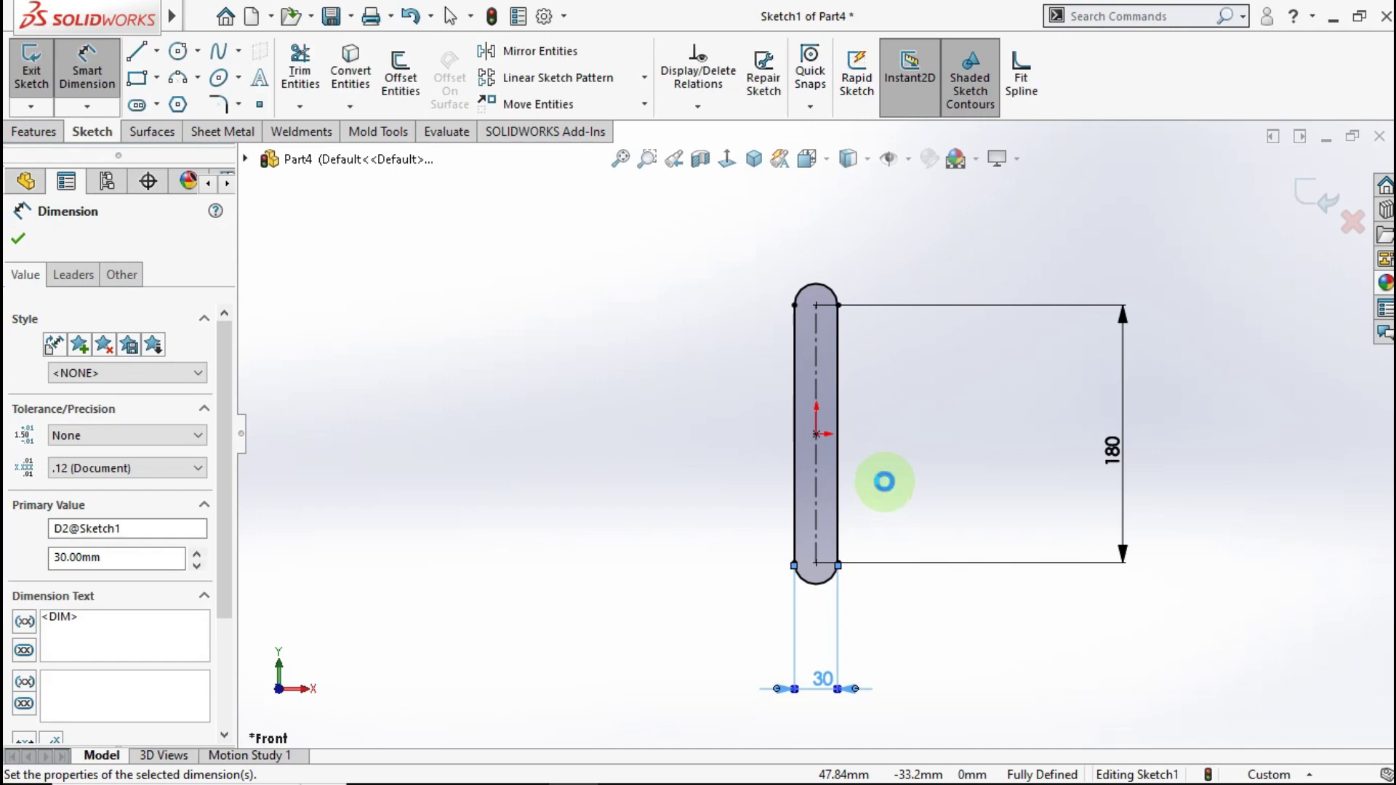
- Extrude the slot profile as a blind boss 30 mm deep
{"action": "scroll", "coordinate": [884, 481], "scroll_direction": "down", "scroll_amount": 1}
{"action": "left_click", "coordinate": [36, 131]}
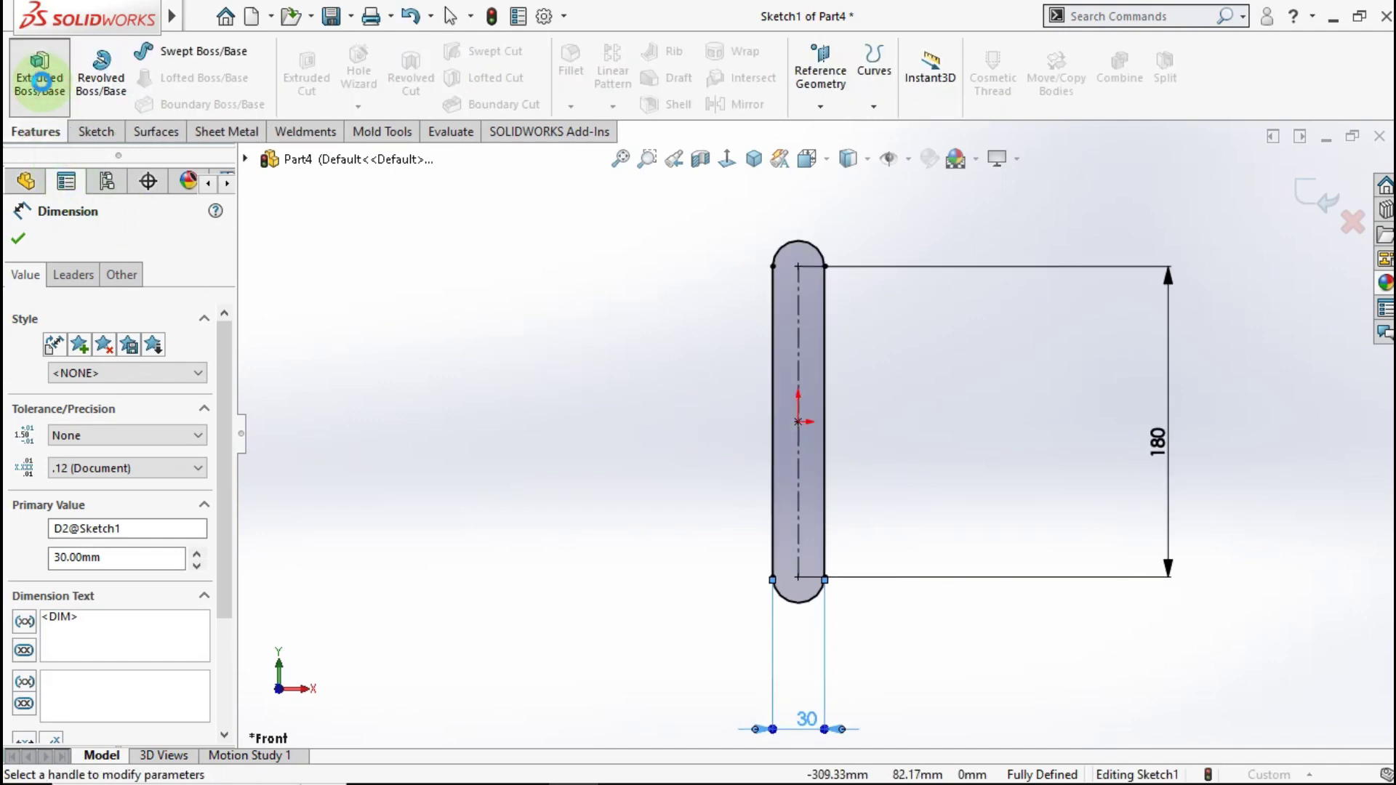
{"action": "left_click", "coordinate": [40, 82]}
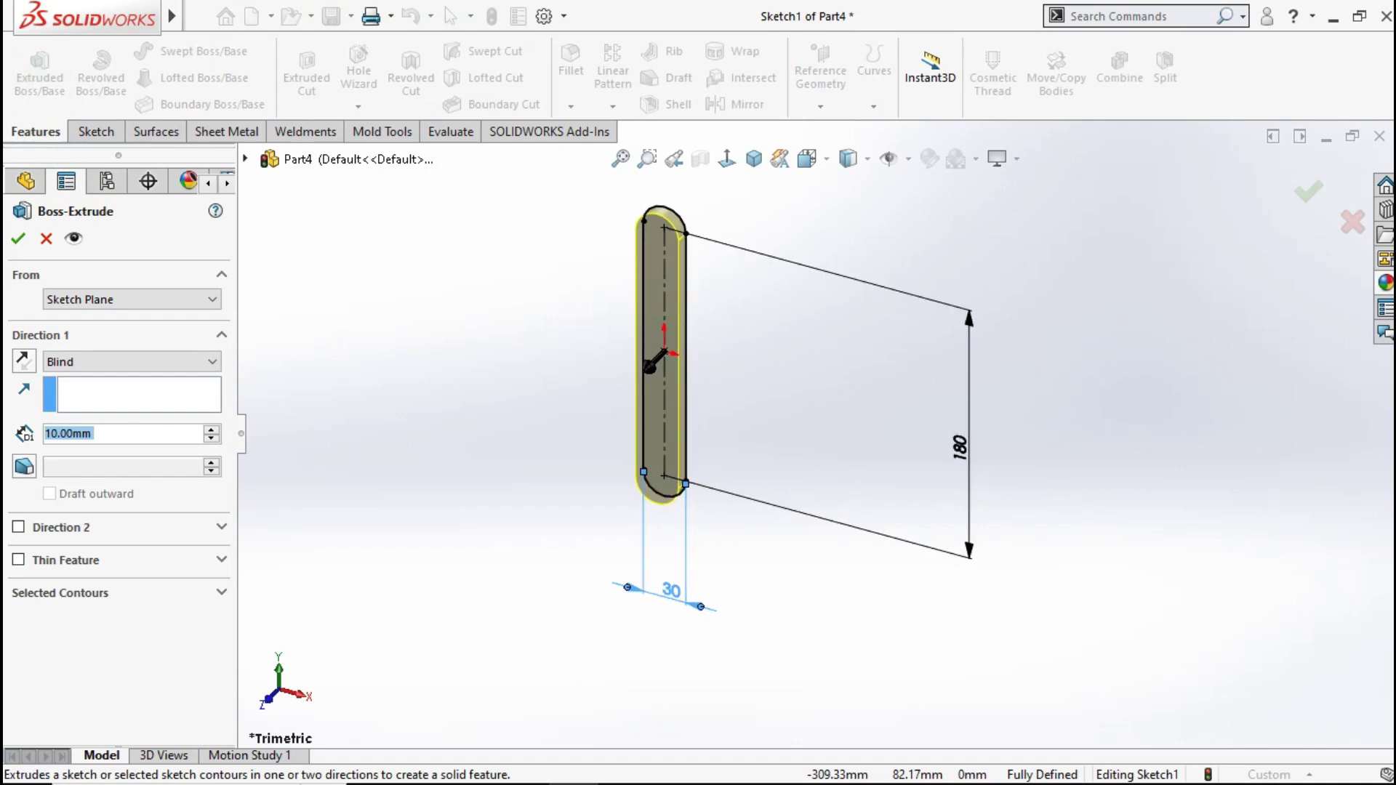
{"action": "type", "text": "30"}
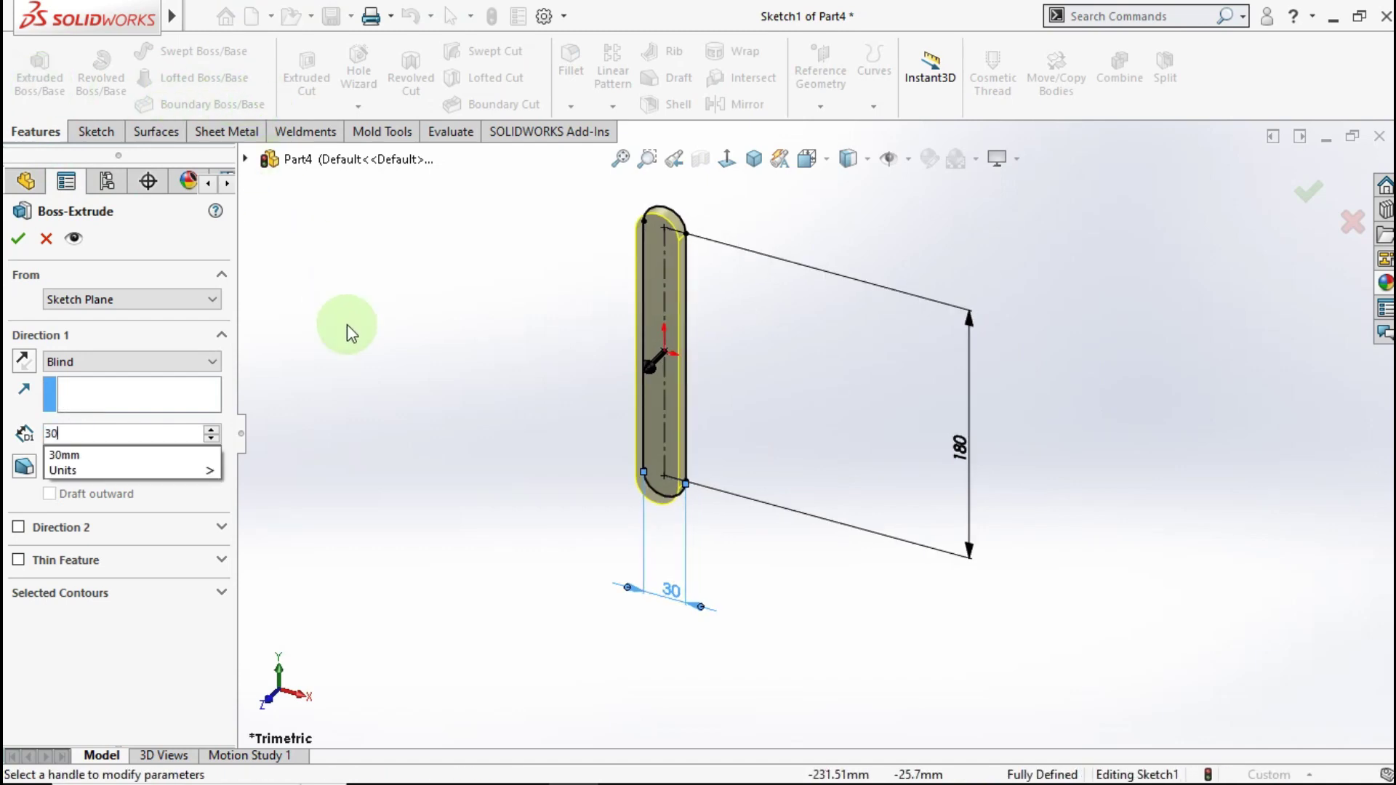
{"action": "key", "text": "Return"}
{"action": "left_click", "coordinate": [16, 236]}
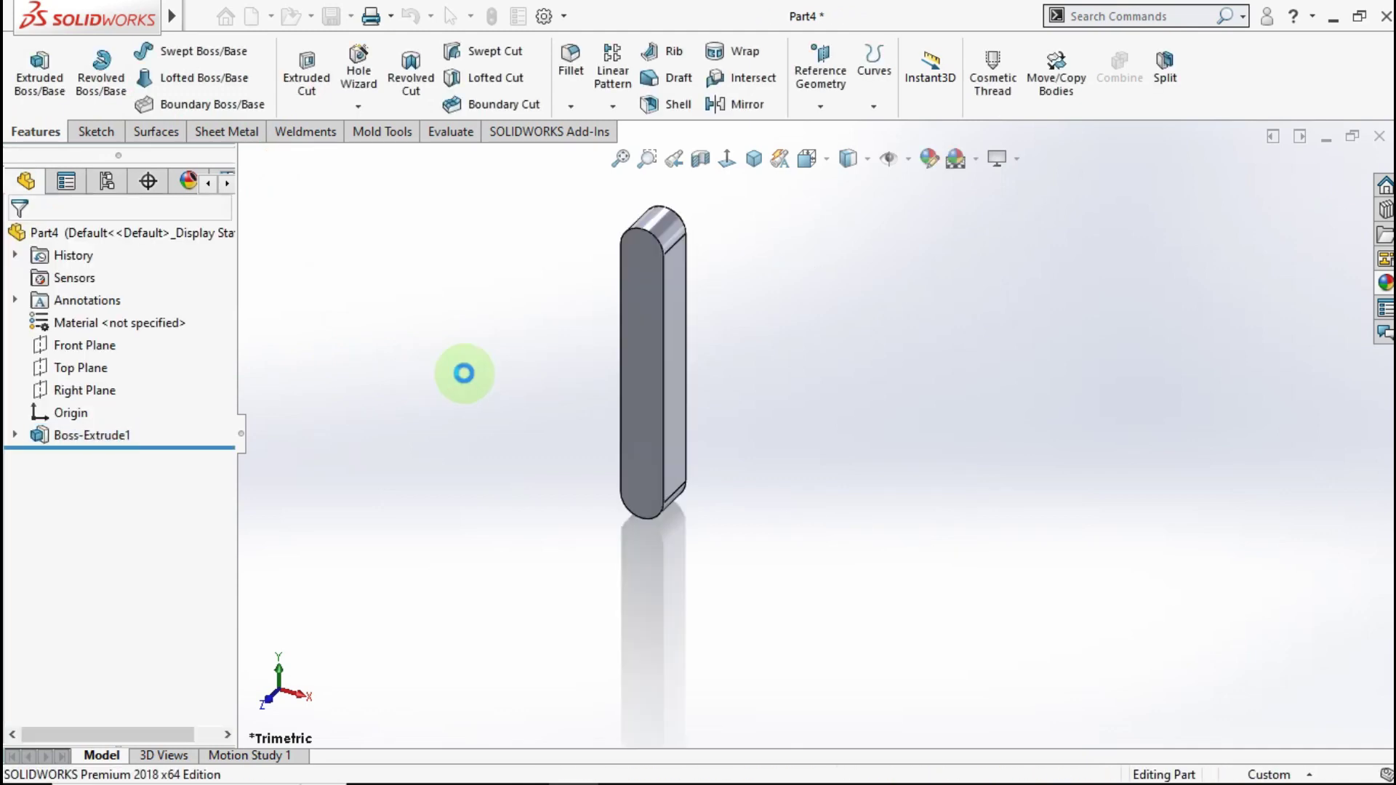
- Open a new sketch on the front face of the extruded slider body, viewed straight on
{"action": "left_click", "coordinate": [706, 351]}
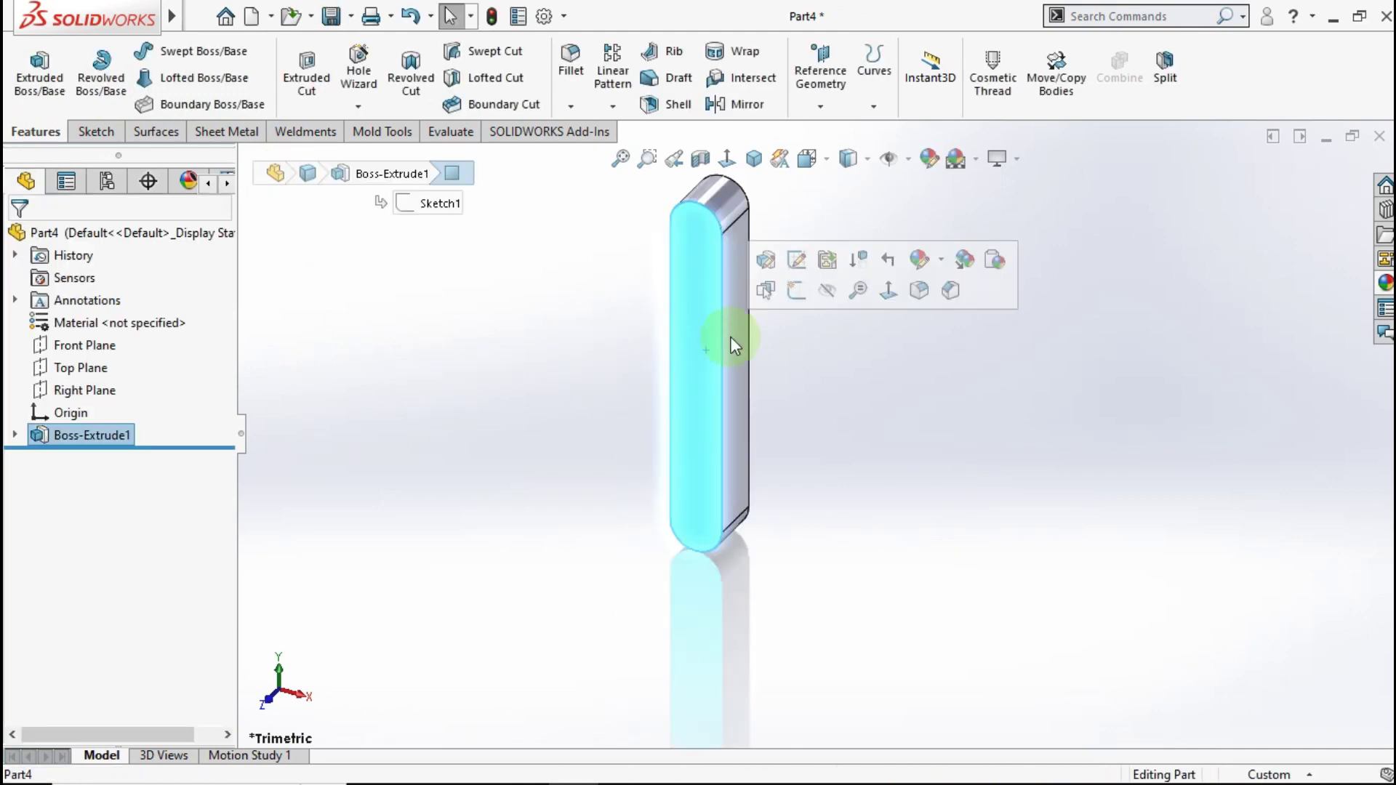
{"action": "left_click", "coordinate": [798, 292]}
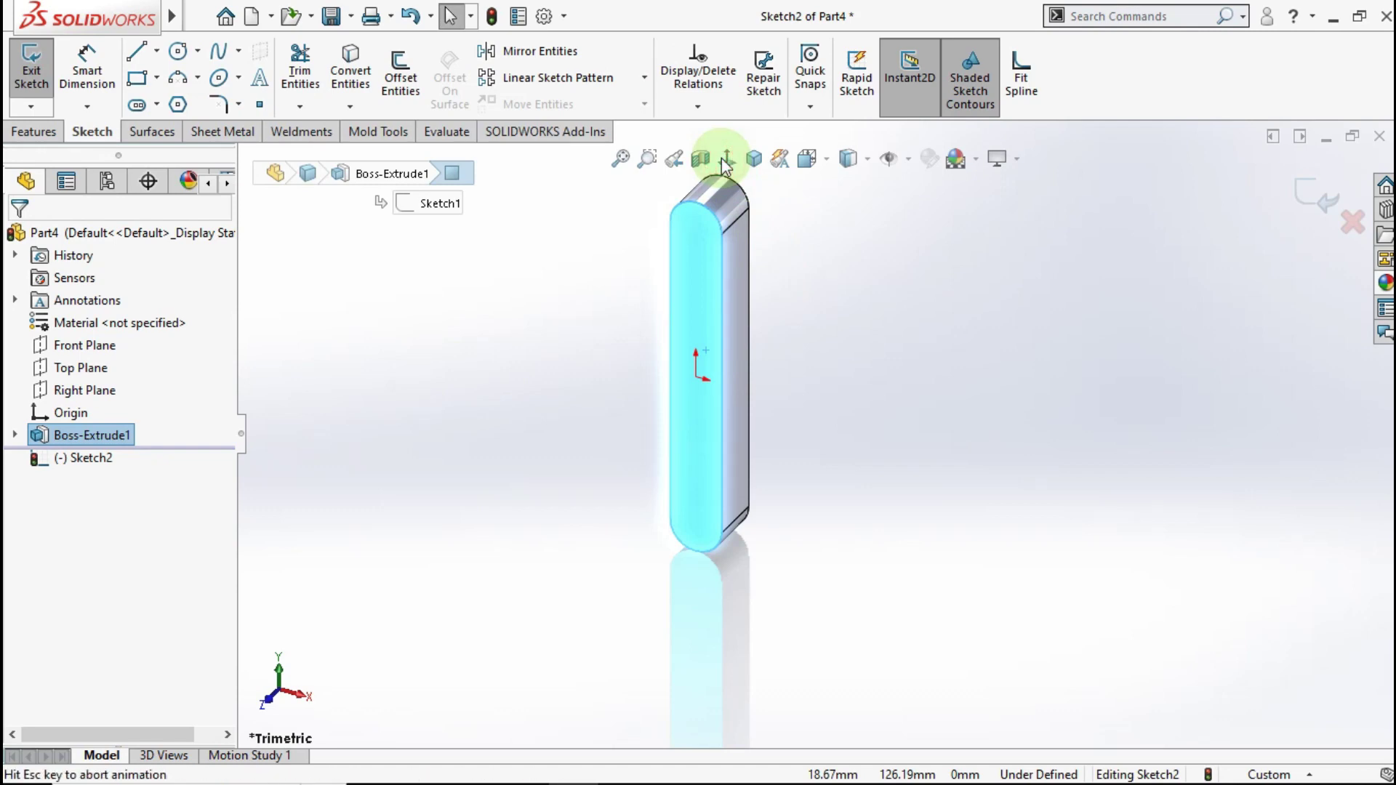
{"action": "left_click", "coordinate": [1025, 299]}
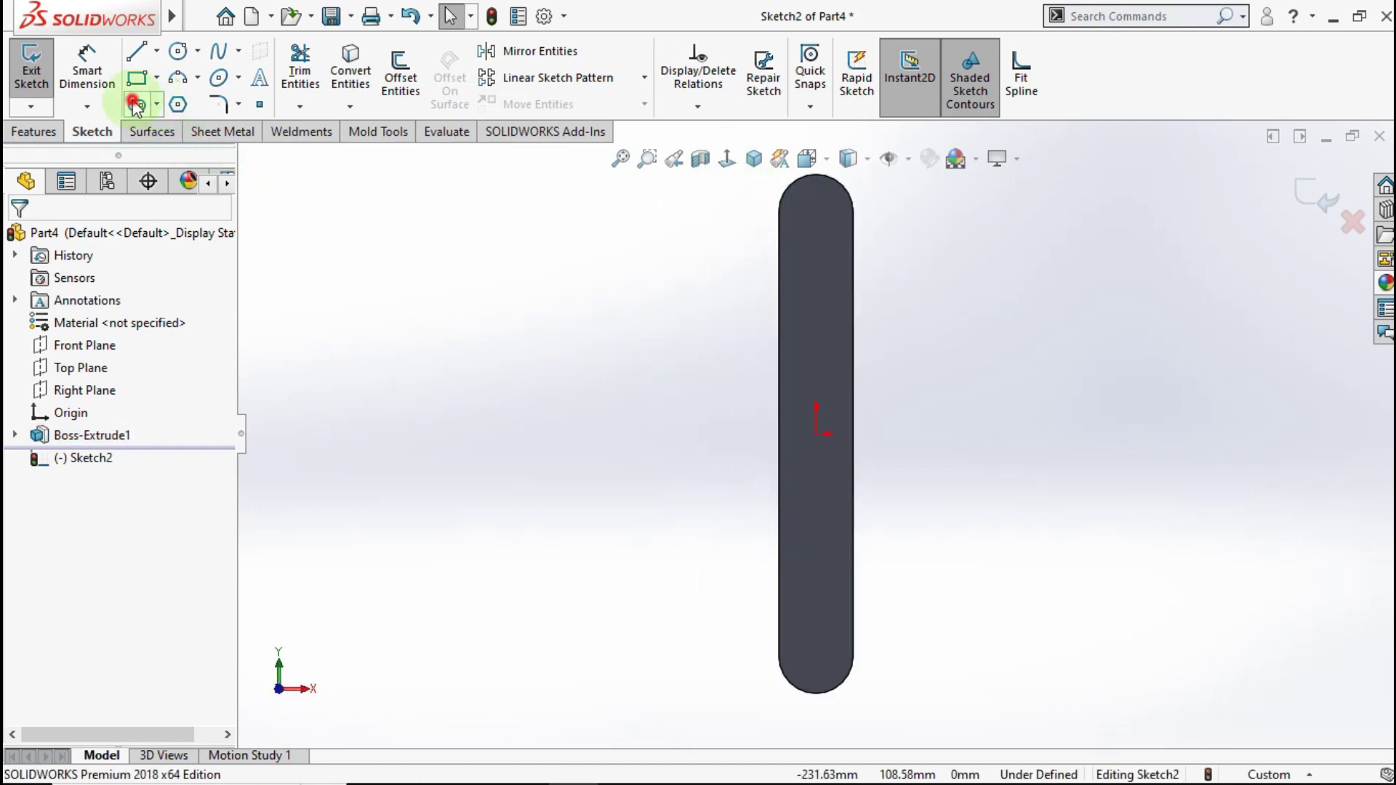
{"action": "left_click", "coordinate": [817, 434]}
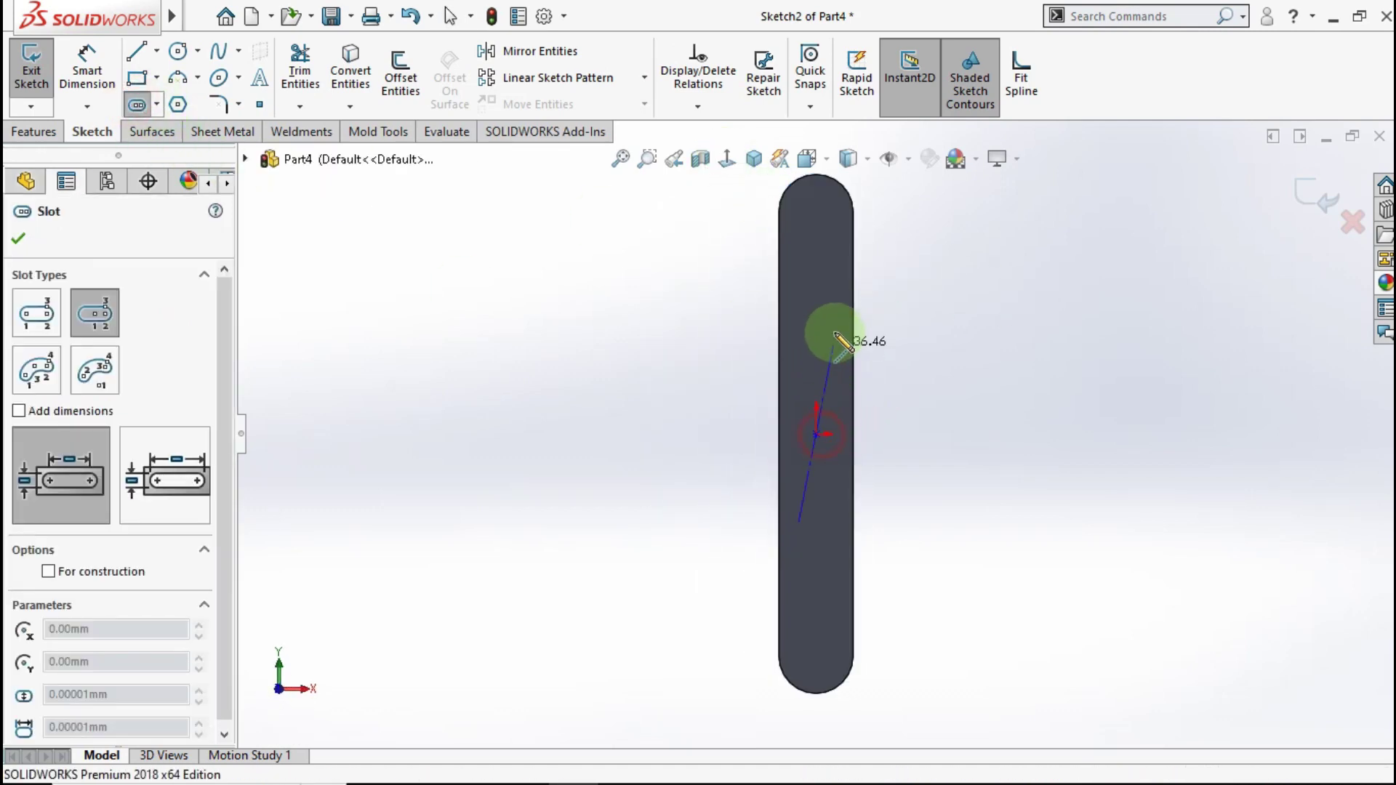
{"action": "left_click", "coordinate": [837, 236]}
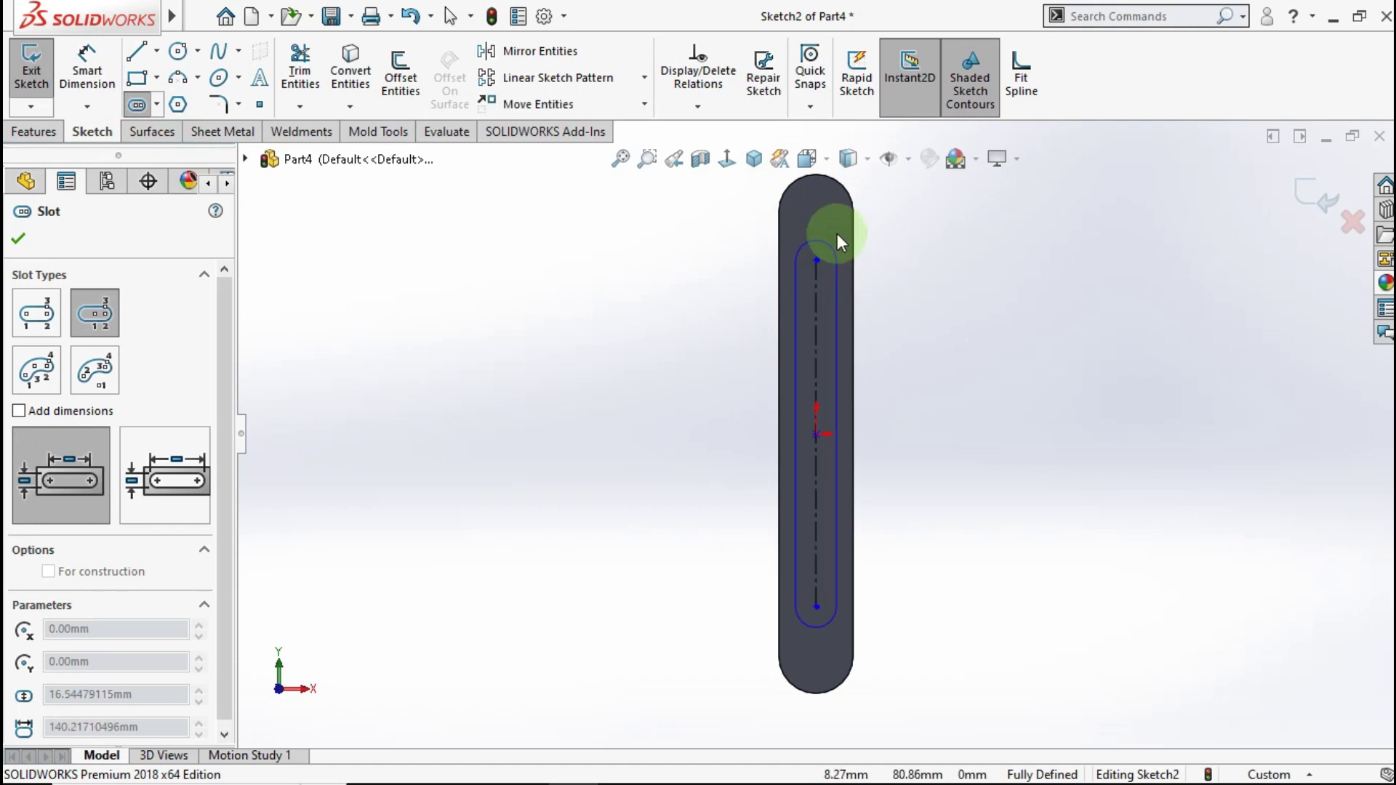
{"action": "left_click", "coordinate": [837, 233]}
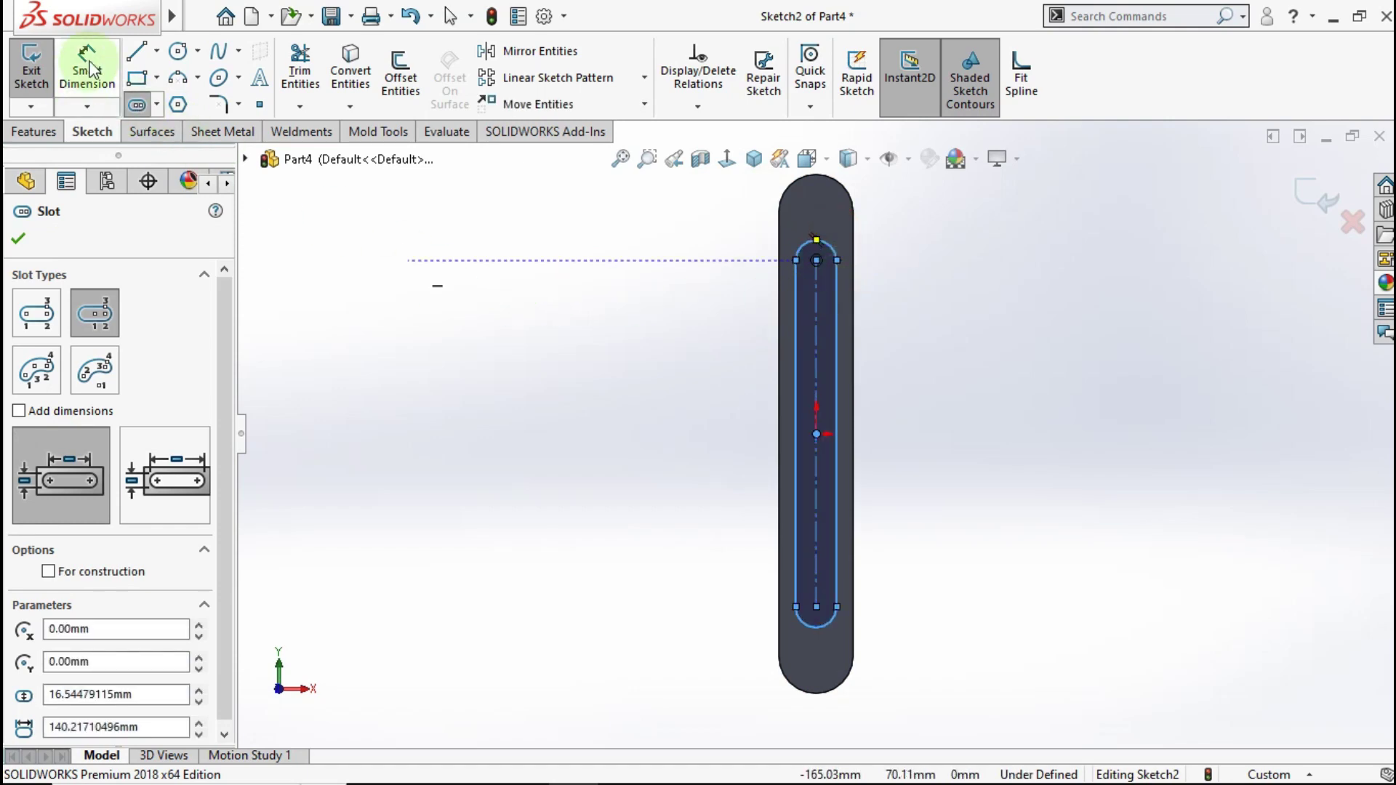
{"action": "key", "text": "Escape"}
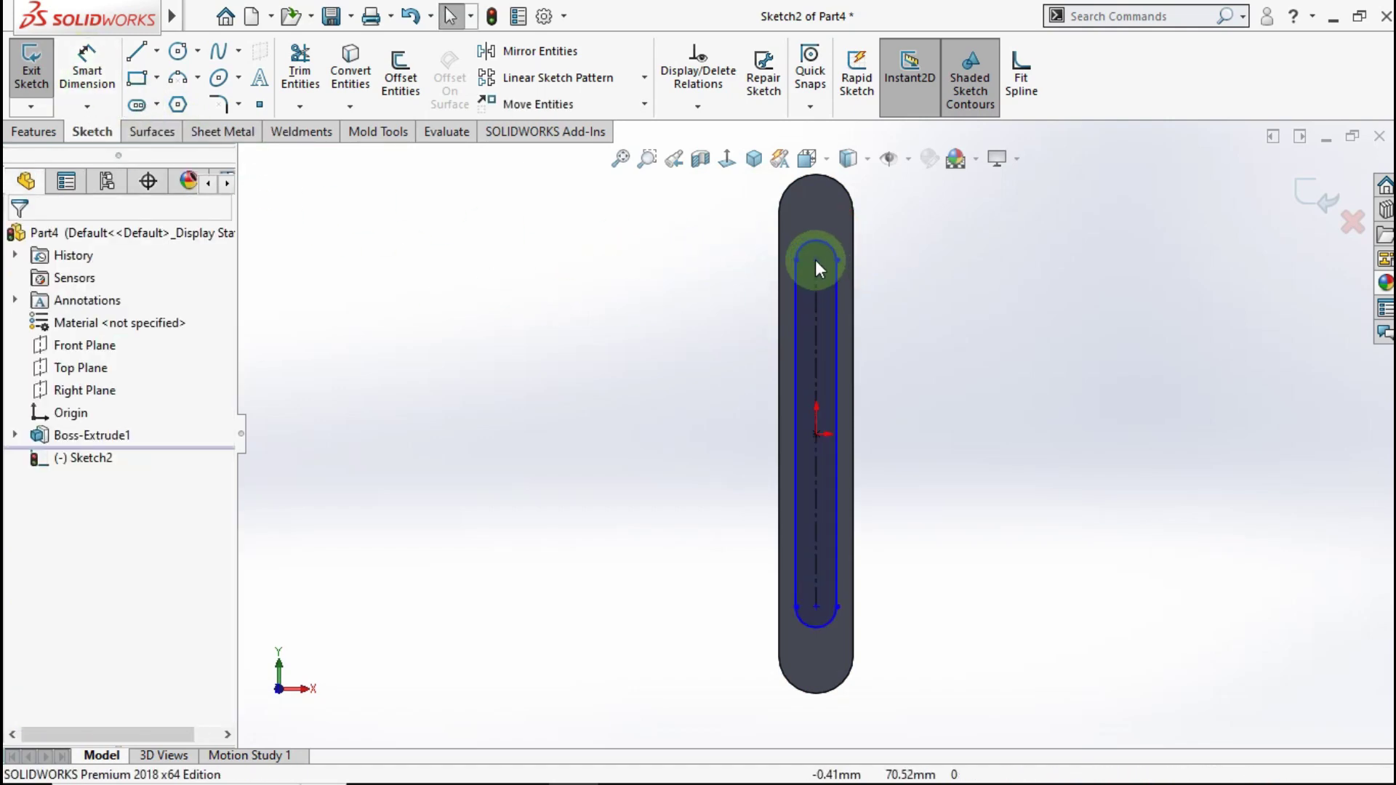
{"action": "left_click", "coordinate": [836, 256]}
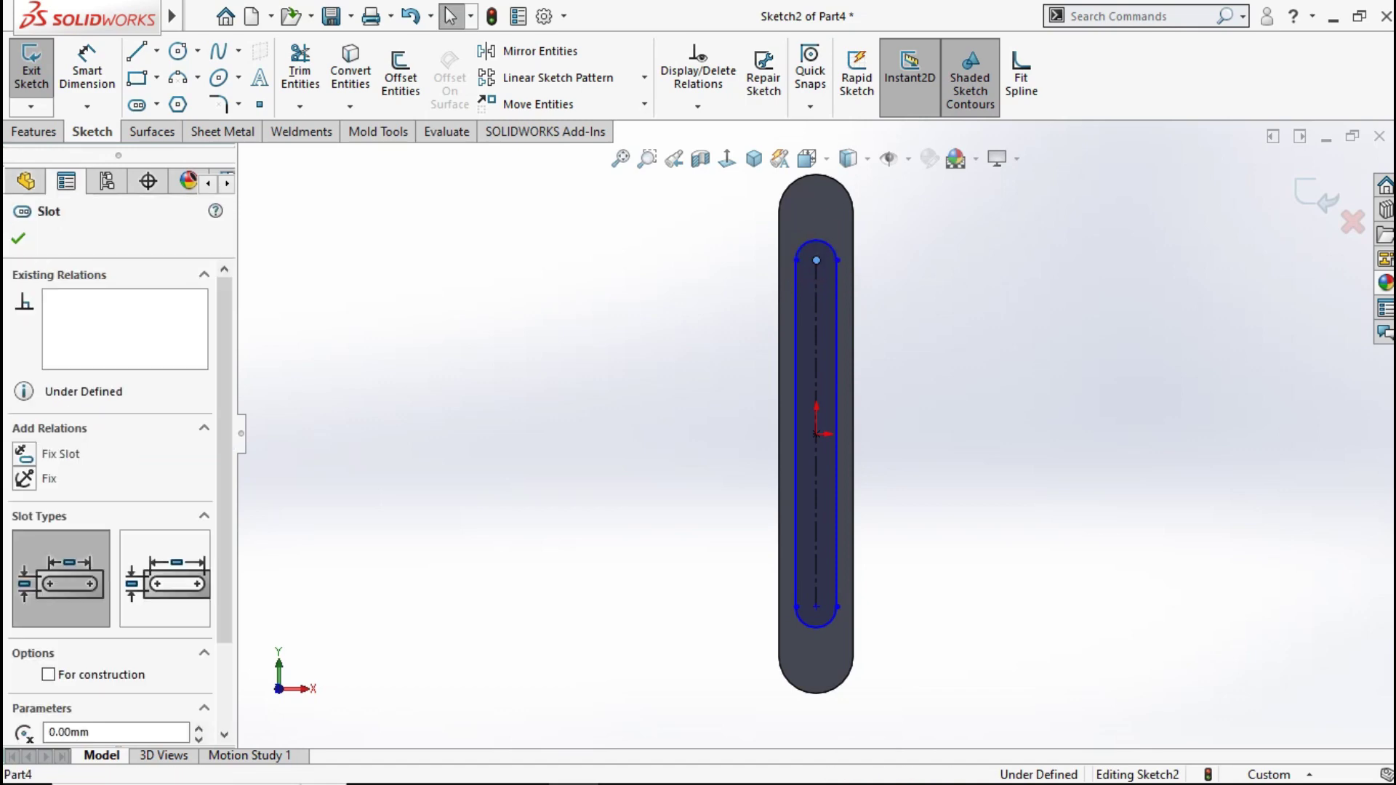
{"action": "left_click", "coordinate": [843, 185], "text": "ctrl"}
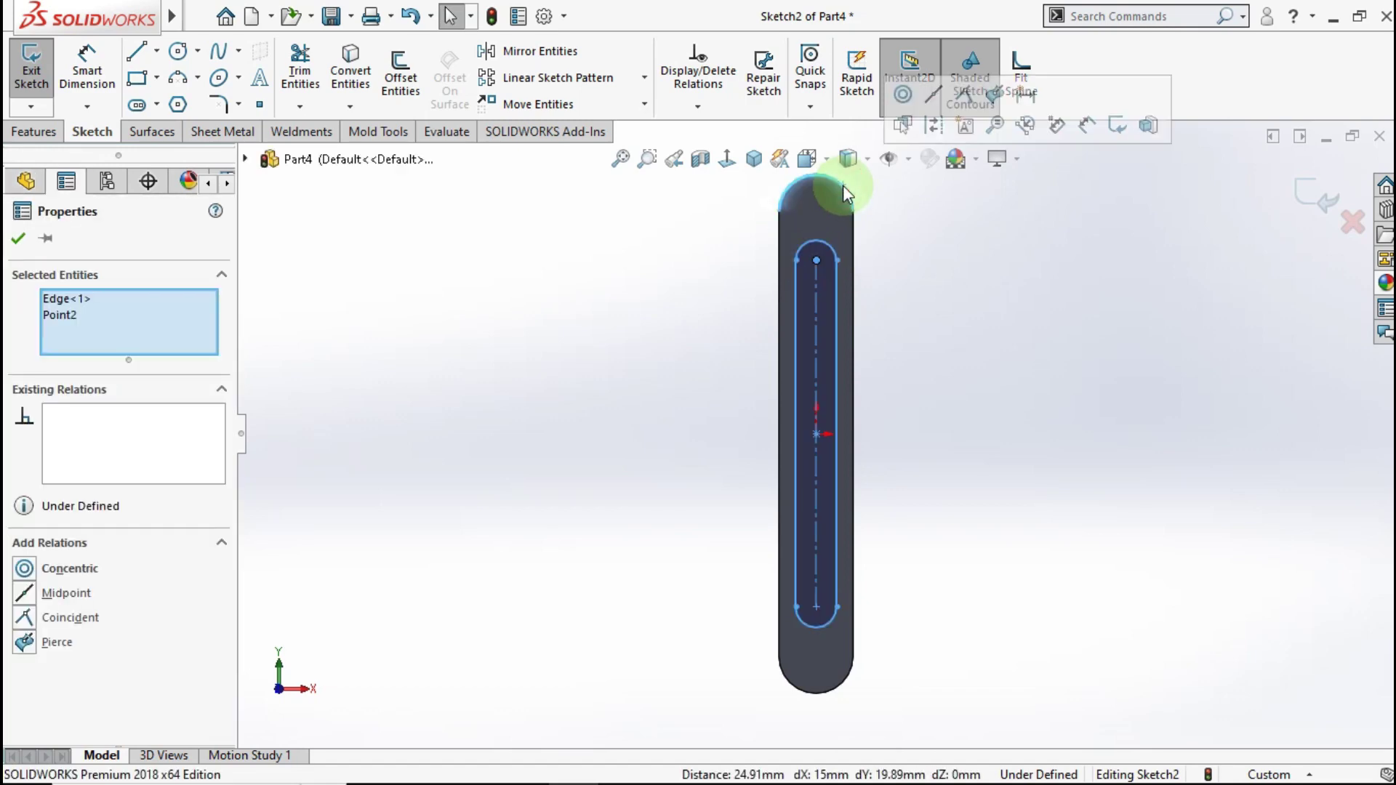
{"action": "left_click", "coordinate": [429, 504]}
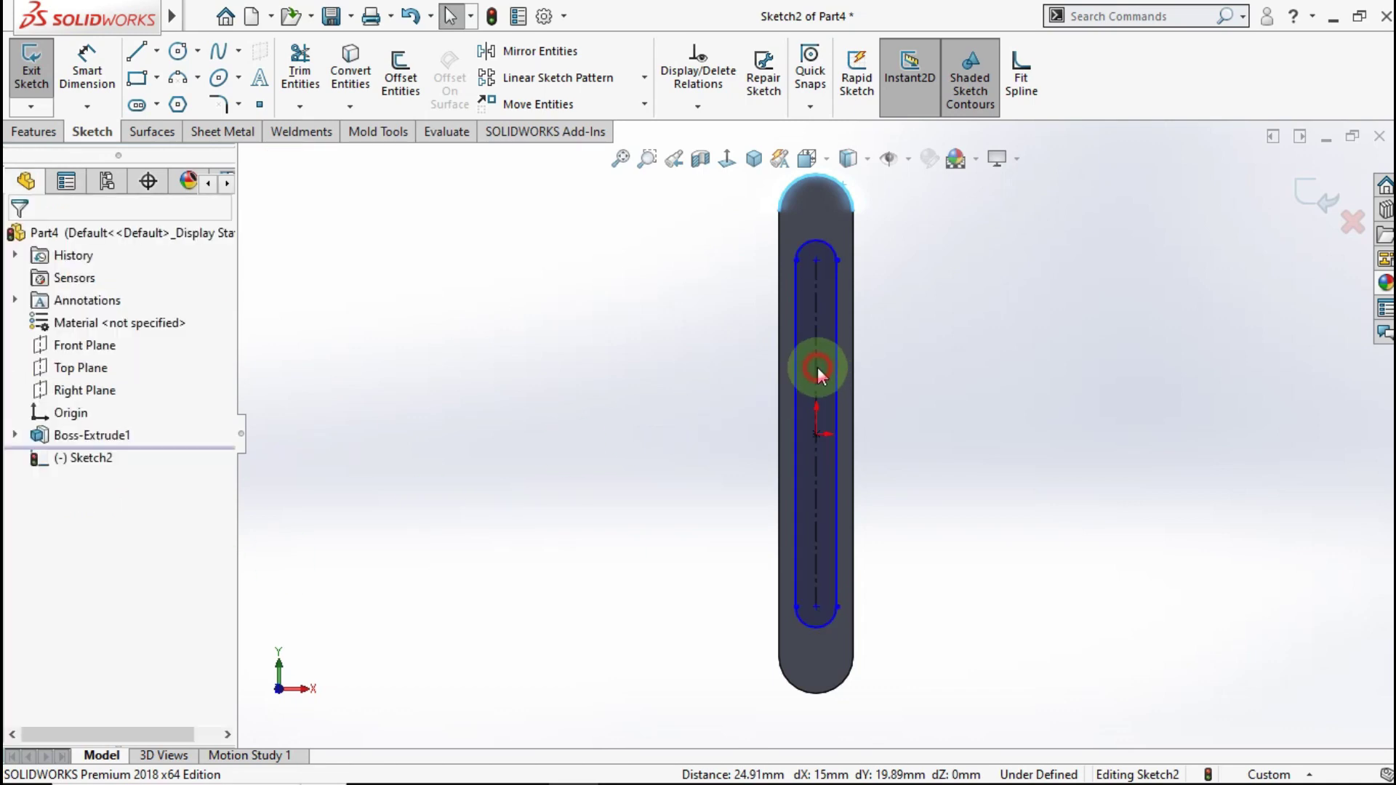
{"action": "left_click", "coordinate": [817, 368]}
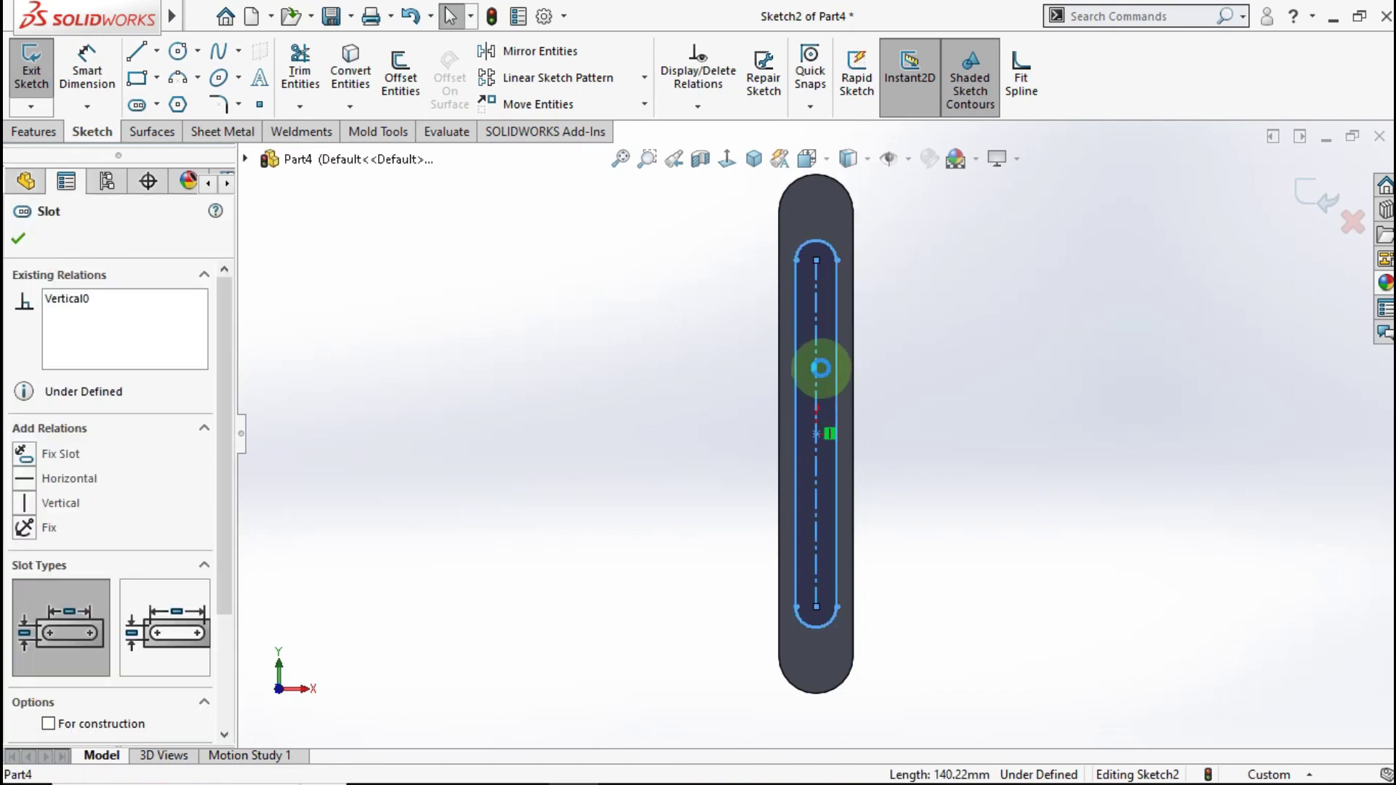
{"action": "left_click", "coordinate": [673, 325]}
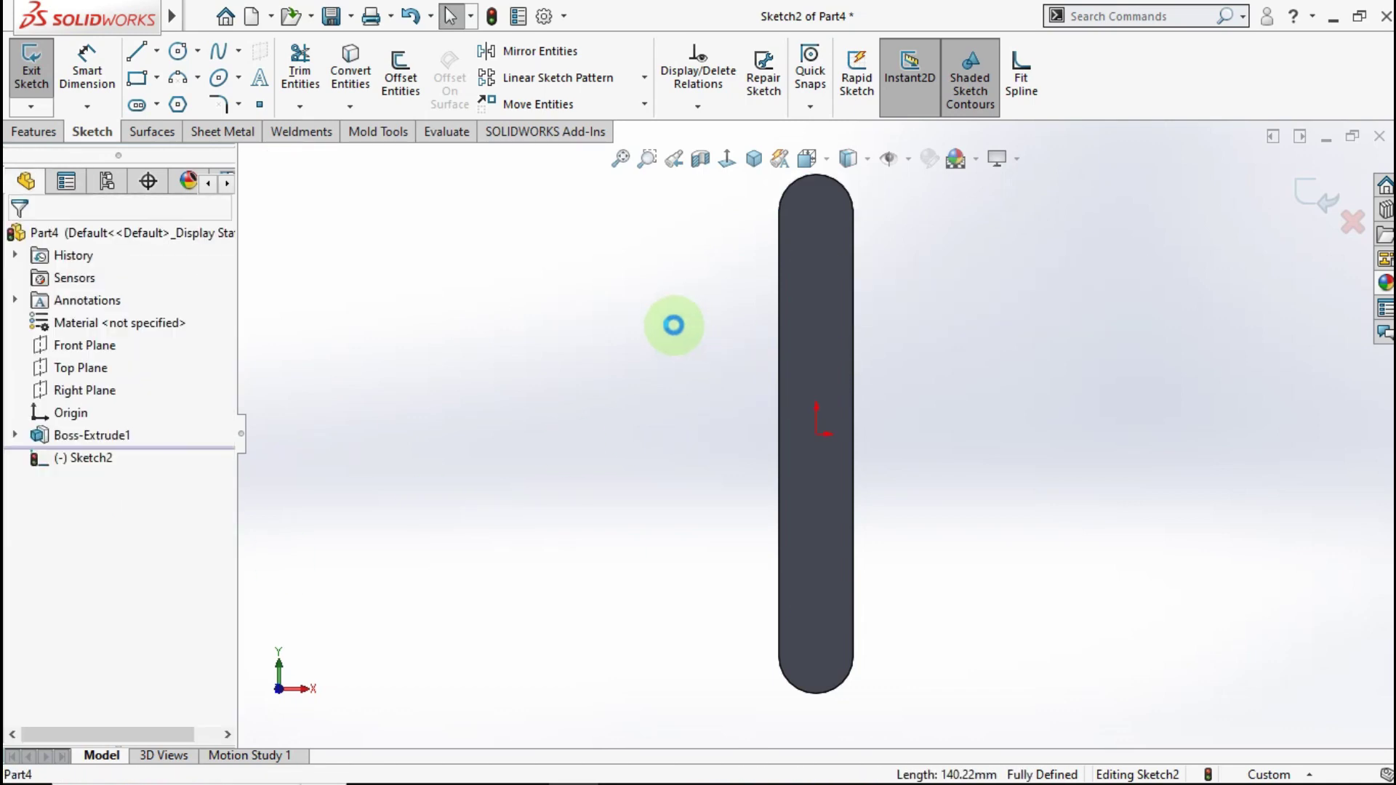
- Sketch a vertical centerpoint slot from the origin to the centre of the body's upper arc, about 13 mm wide
{"action": "left_click", "coordinate": [137, 106]}
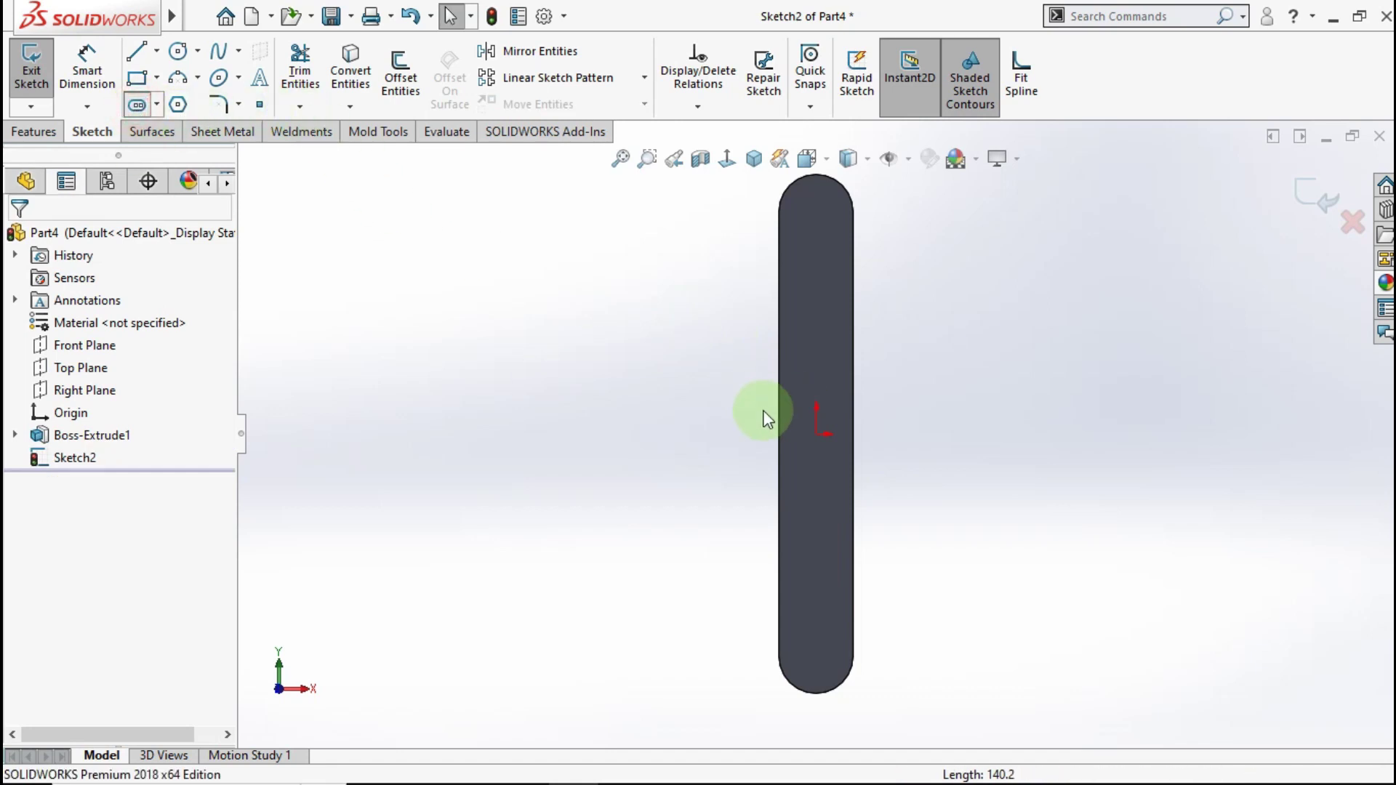
{"action": "left_click", "coordinate": [838, 441]}
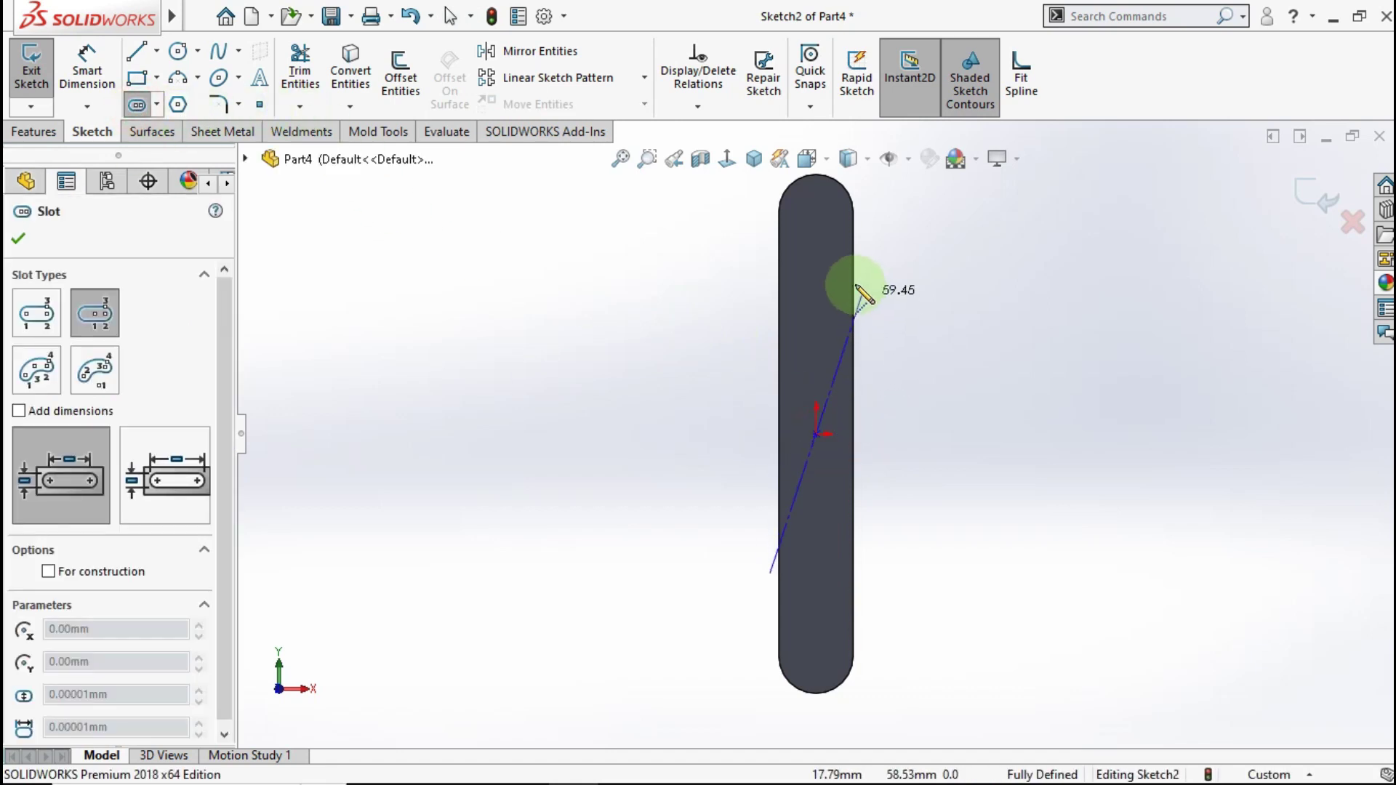
{"action": "left_click", "coordinate": [816, 213]}
{"action": "left_click", "coordinate": [832, 203]}
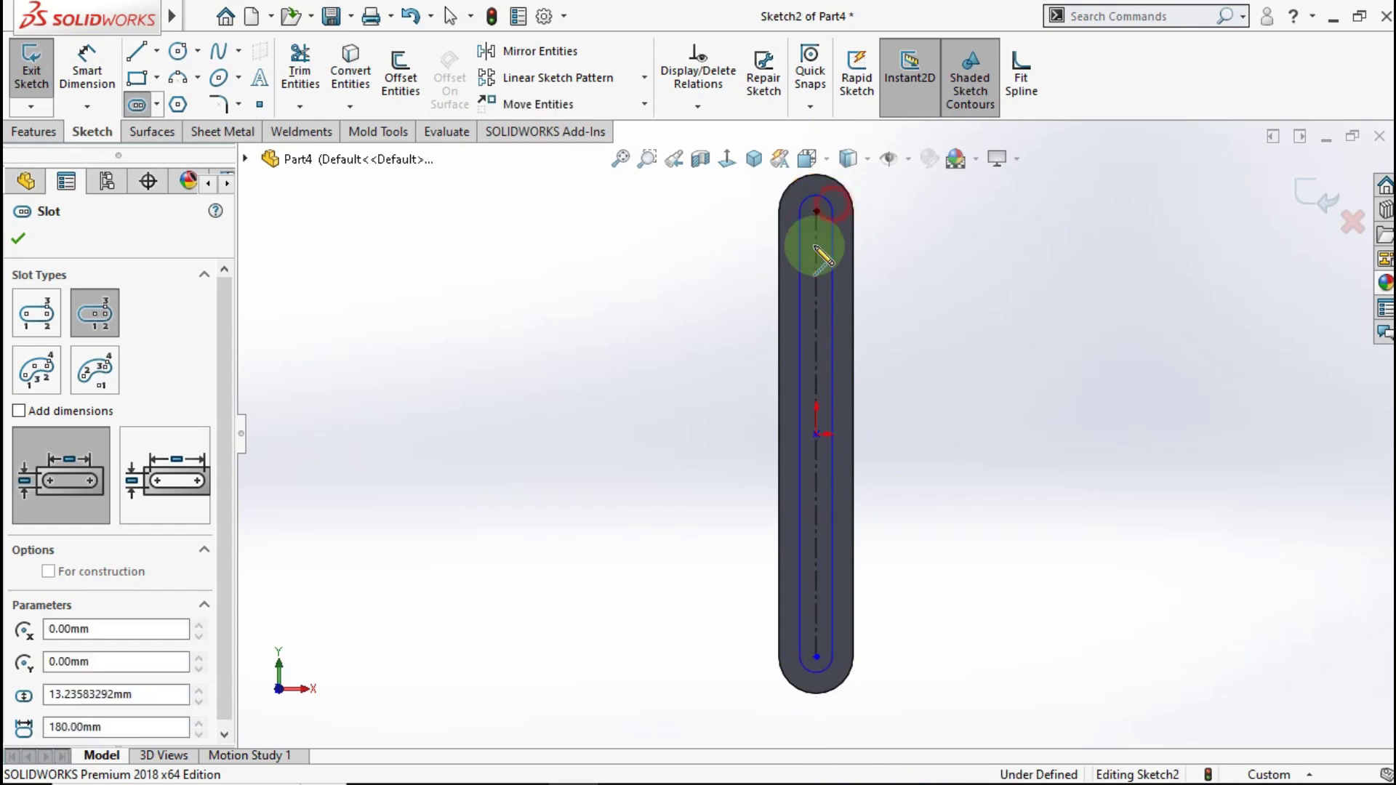
- Dimension the inner slot's width between its two straight sides to 20 mm
{"action": "left_click", "coordinate": [107, 89]}
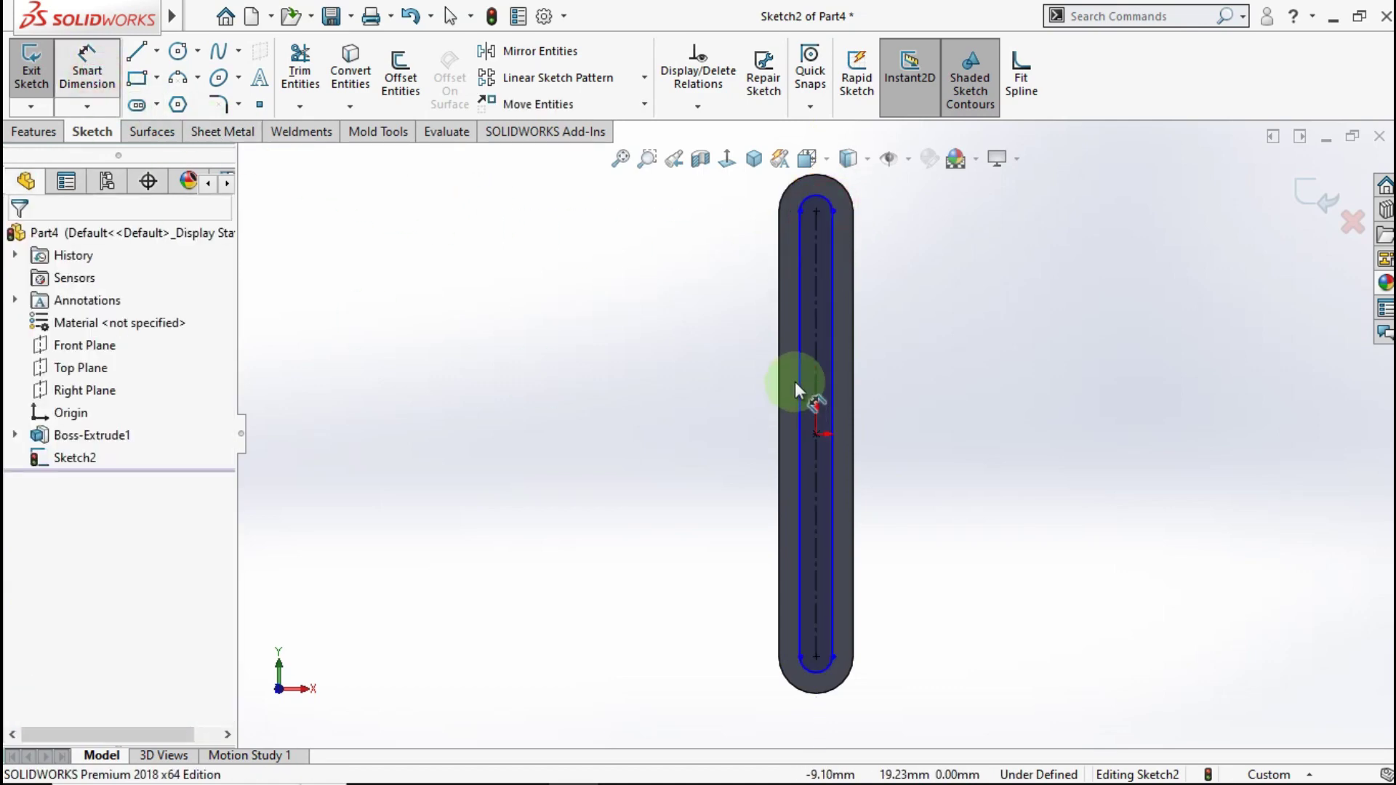
{"action": "left_click", "coordinate": [826, 372]}
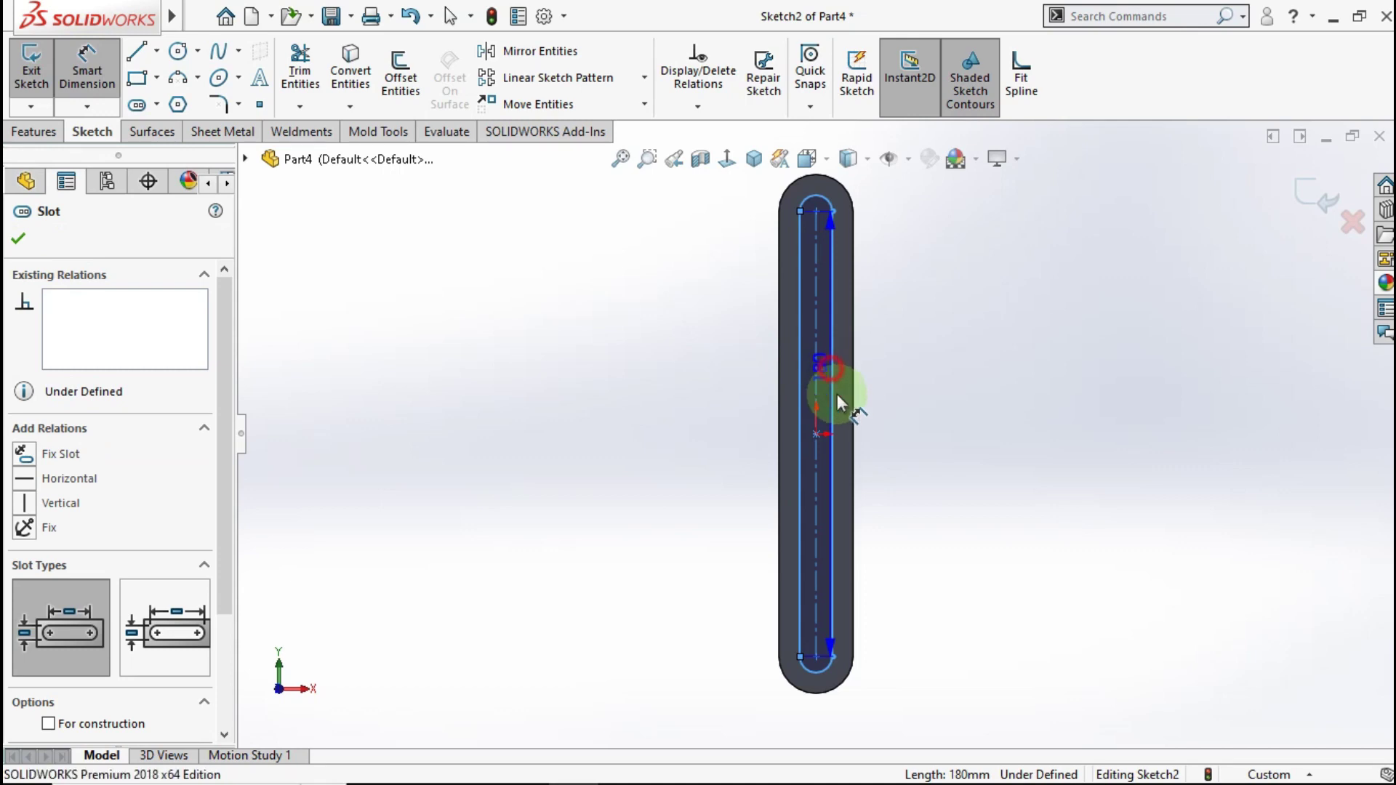
{"action": "left_click", "coordinate": [891, 683]}
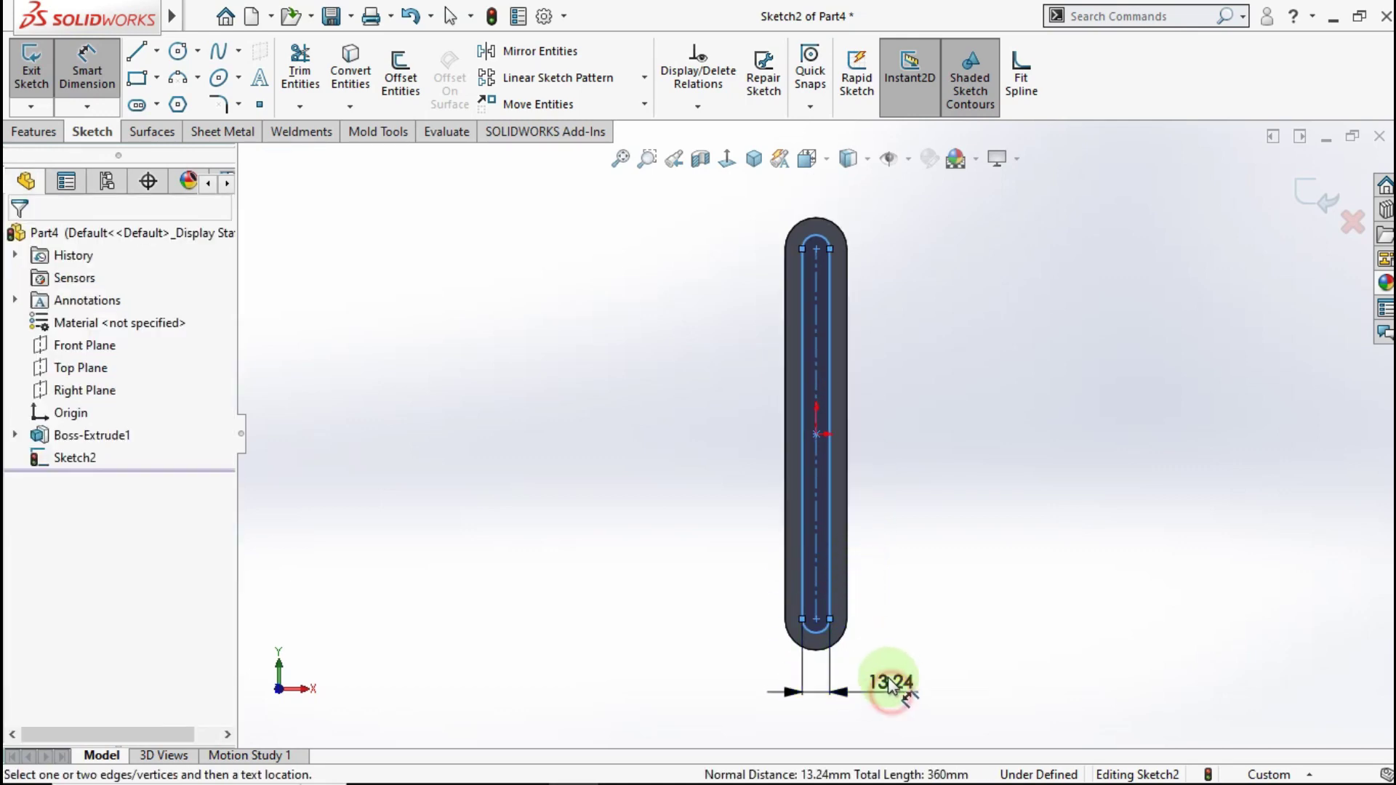
{"action": "type", "text": "20"}
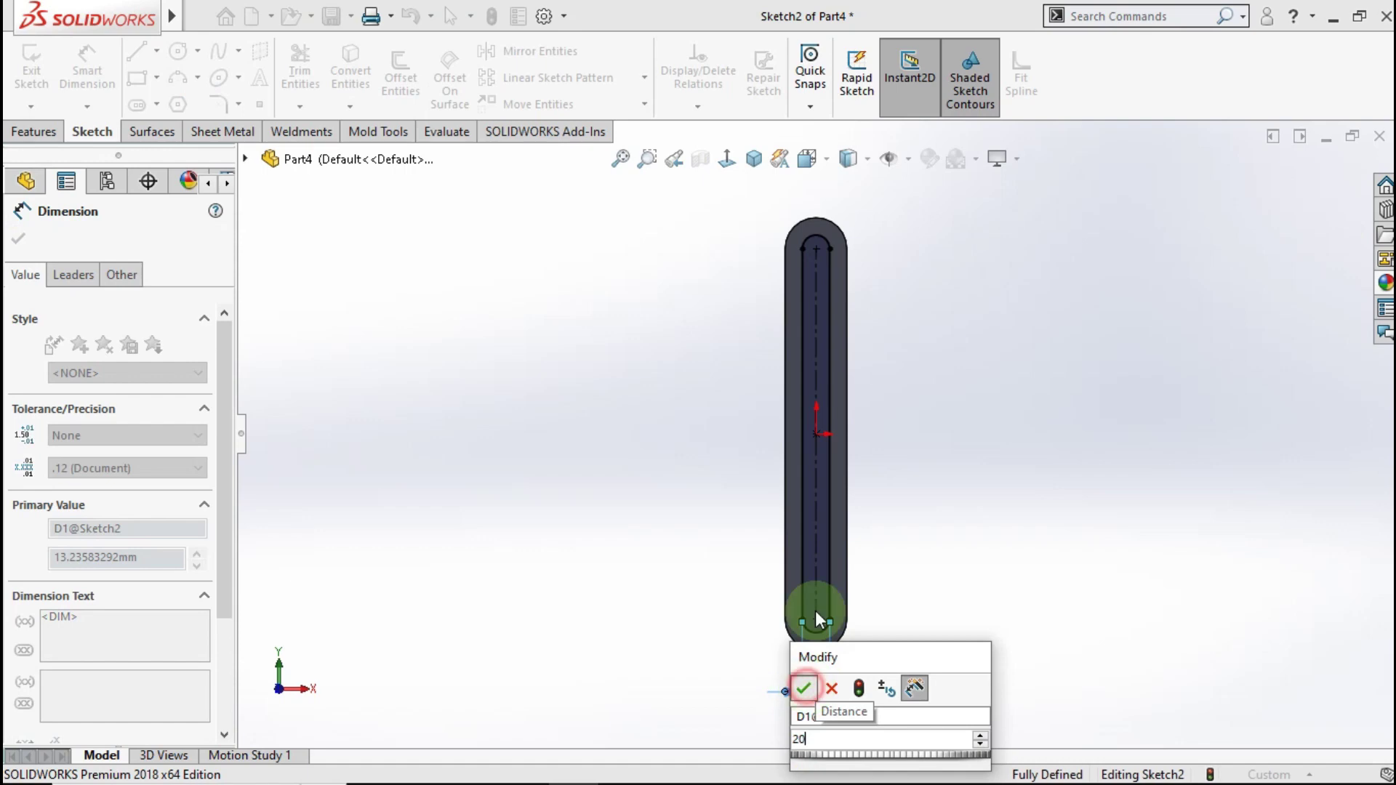
{"action": "key", "text": "Return"}
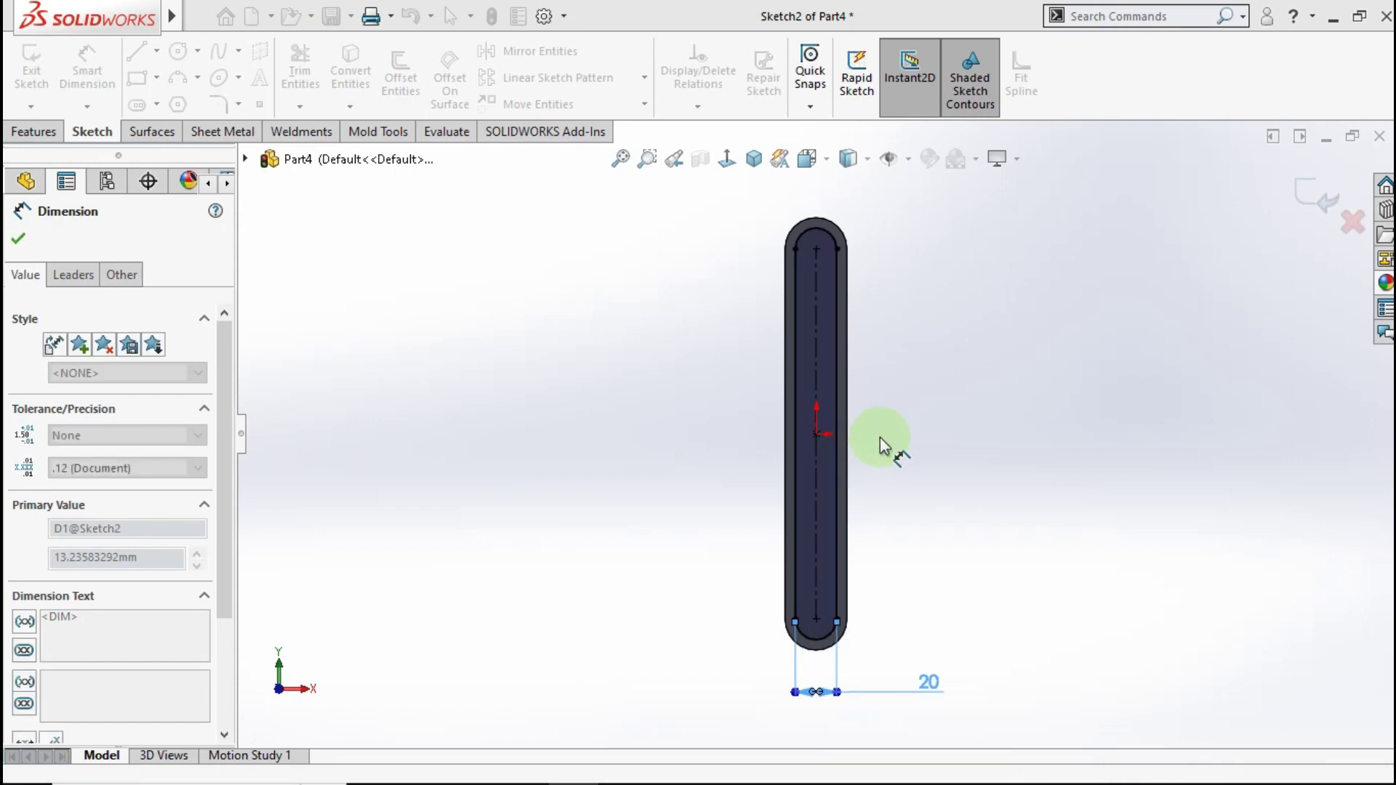
{"action": "key", "text": "Escape"}
- Cut the inner slot profile through the slider body with a blind extruded cut 30 mm deep
{"action": "scroll", "coordinate": [839, 320], "scroll_direction": "up", "scroll_amount": 1}
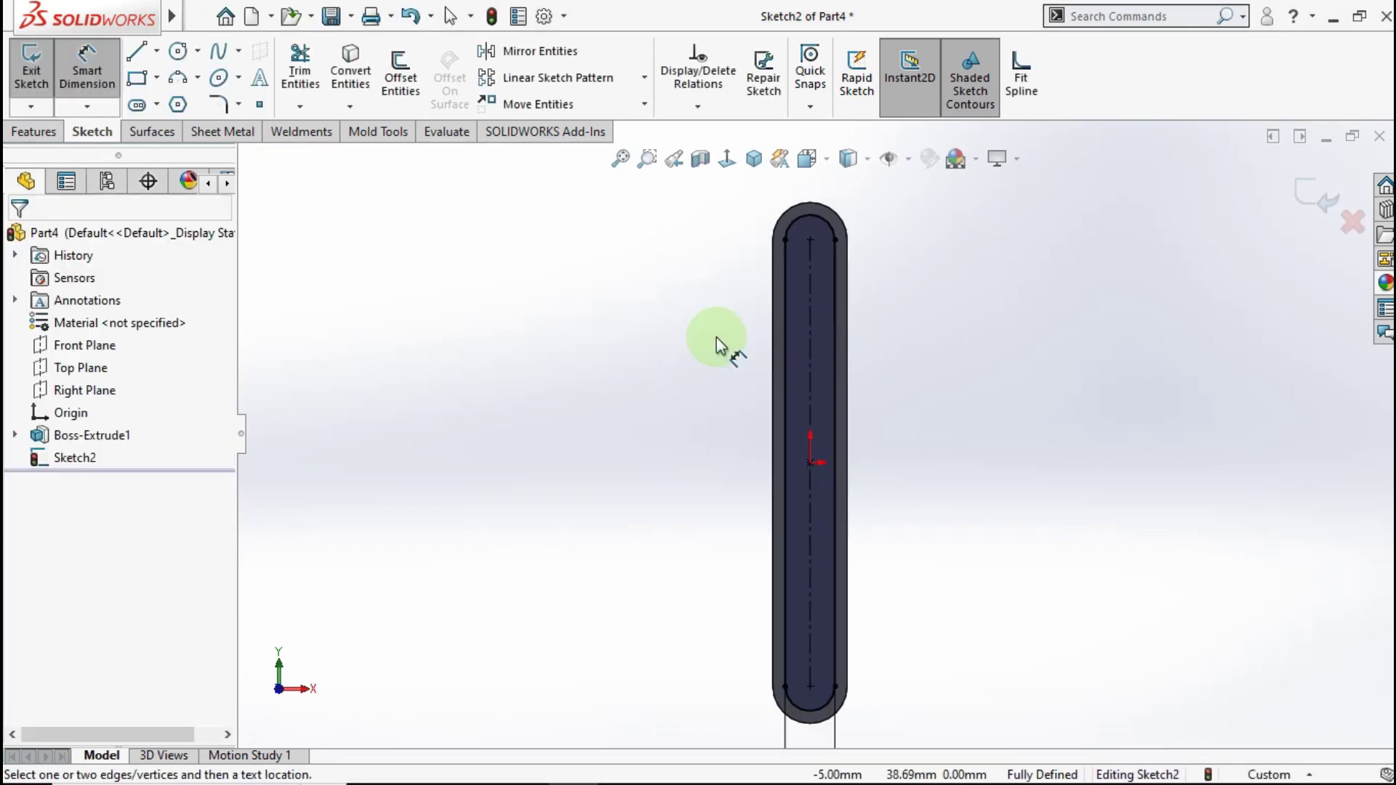
{"action": "left_click", "coordinate": [34, 132]}
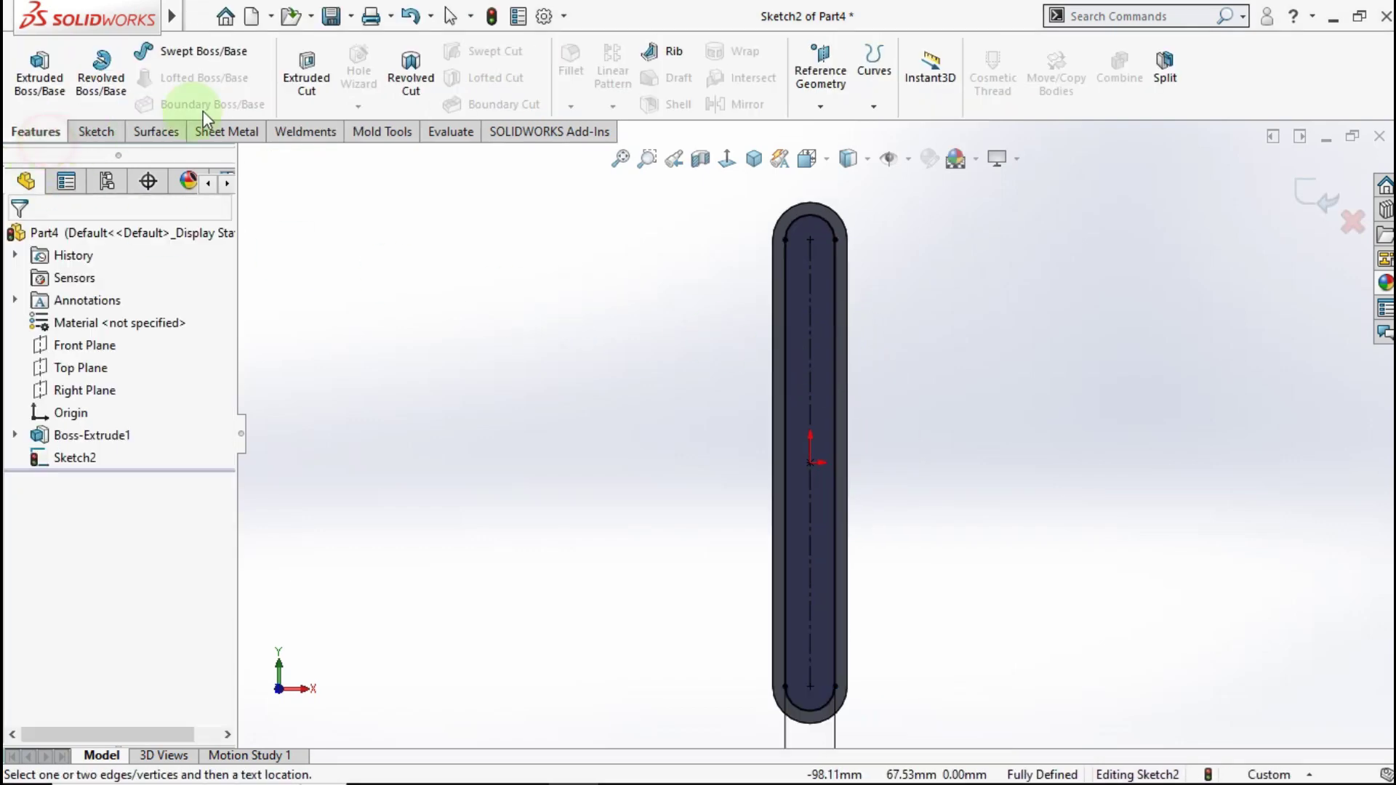
{"action": "left_click", "coordinate": [296, 86]}
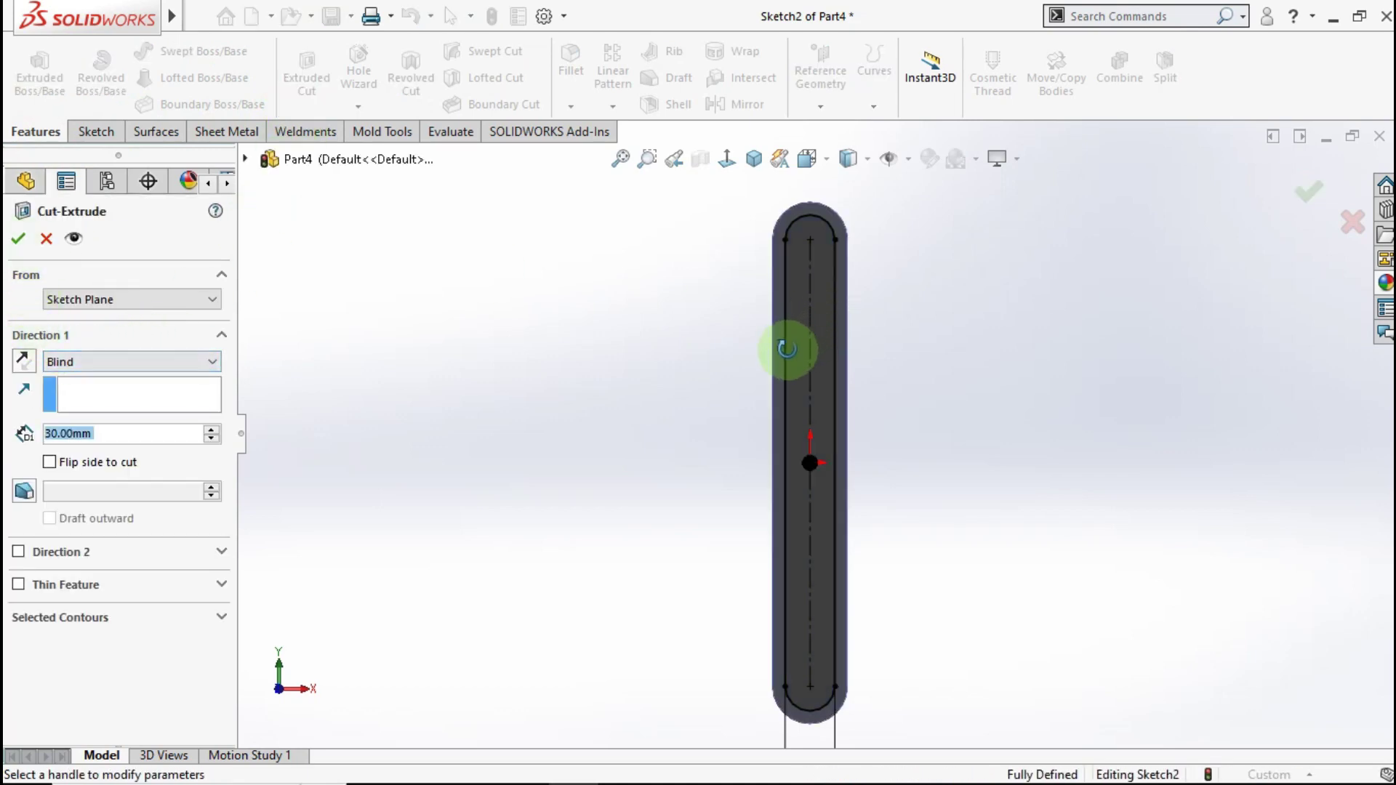
{"action": "left_click", "coordinate": [18, 239]}
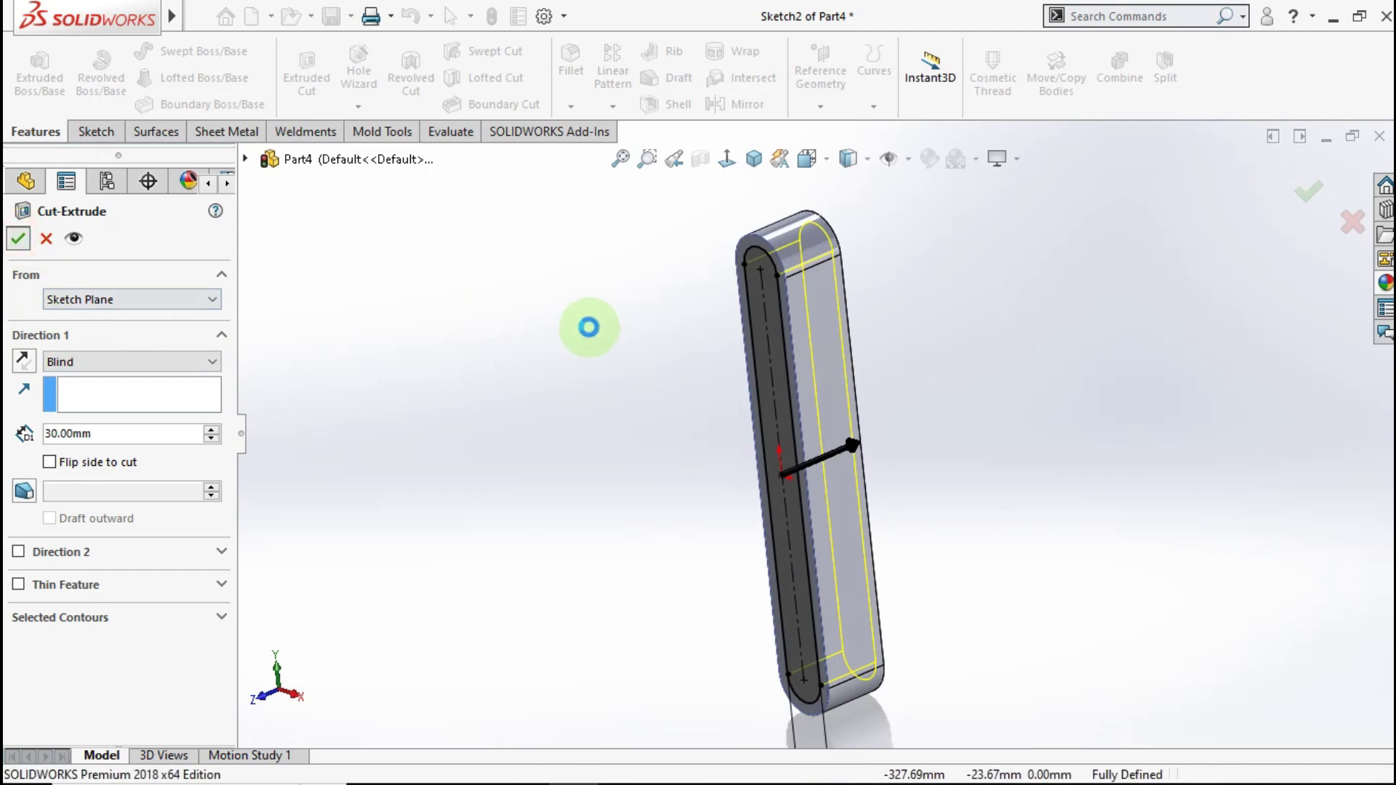
{"action": "left_click", "coordinate": [600, 347]}
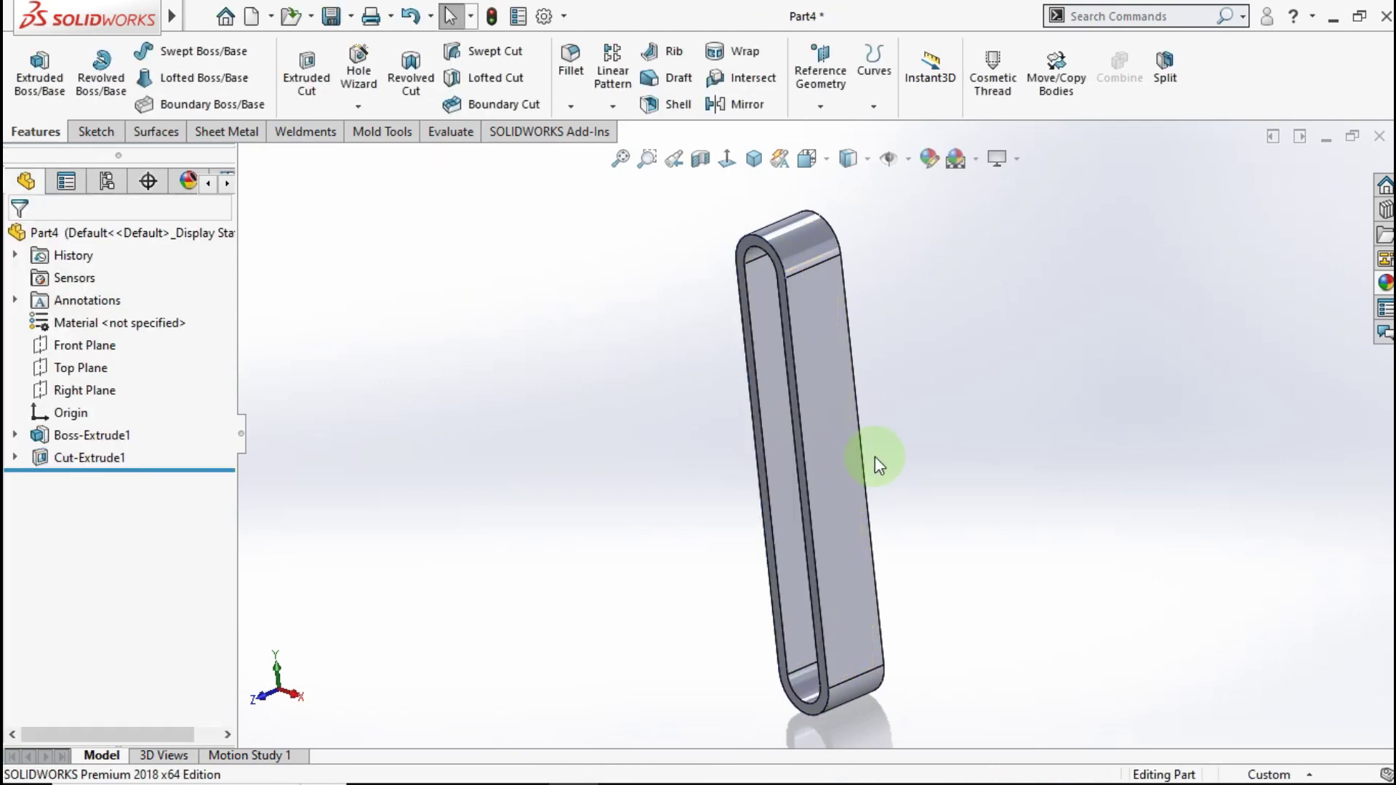
- Open a new sketch on the slider body's long flat outer side face, viewed straight on
{"action": "middle_click_drag", "start_coordinate": [897, 366], "coordinate": [857, 436]}
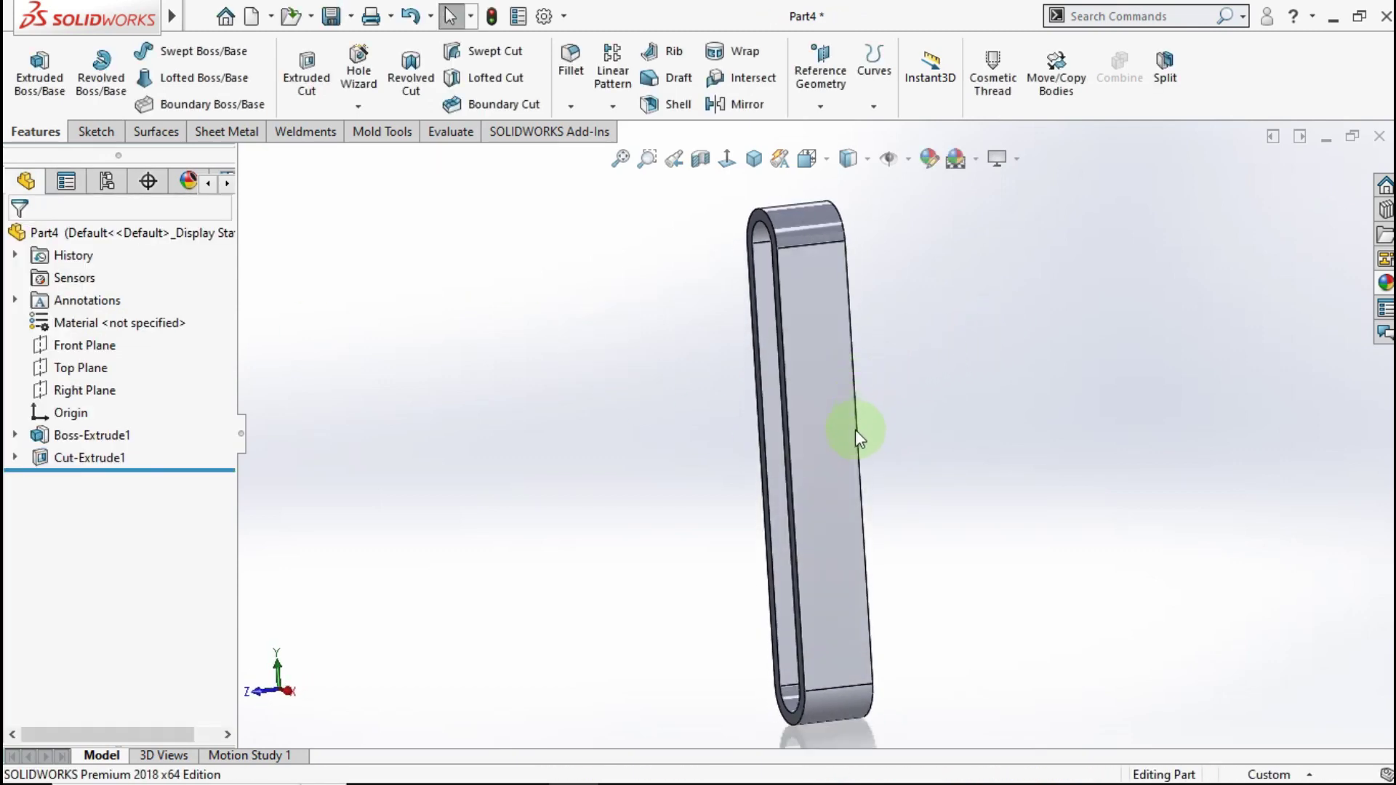
{"action": "left_click", "coordinate": [822, 463]}
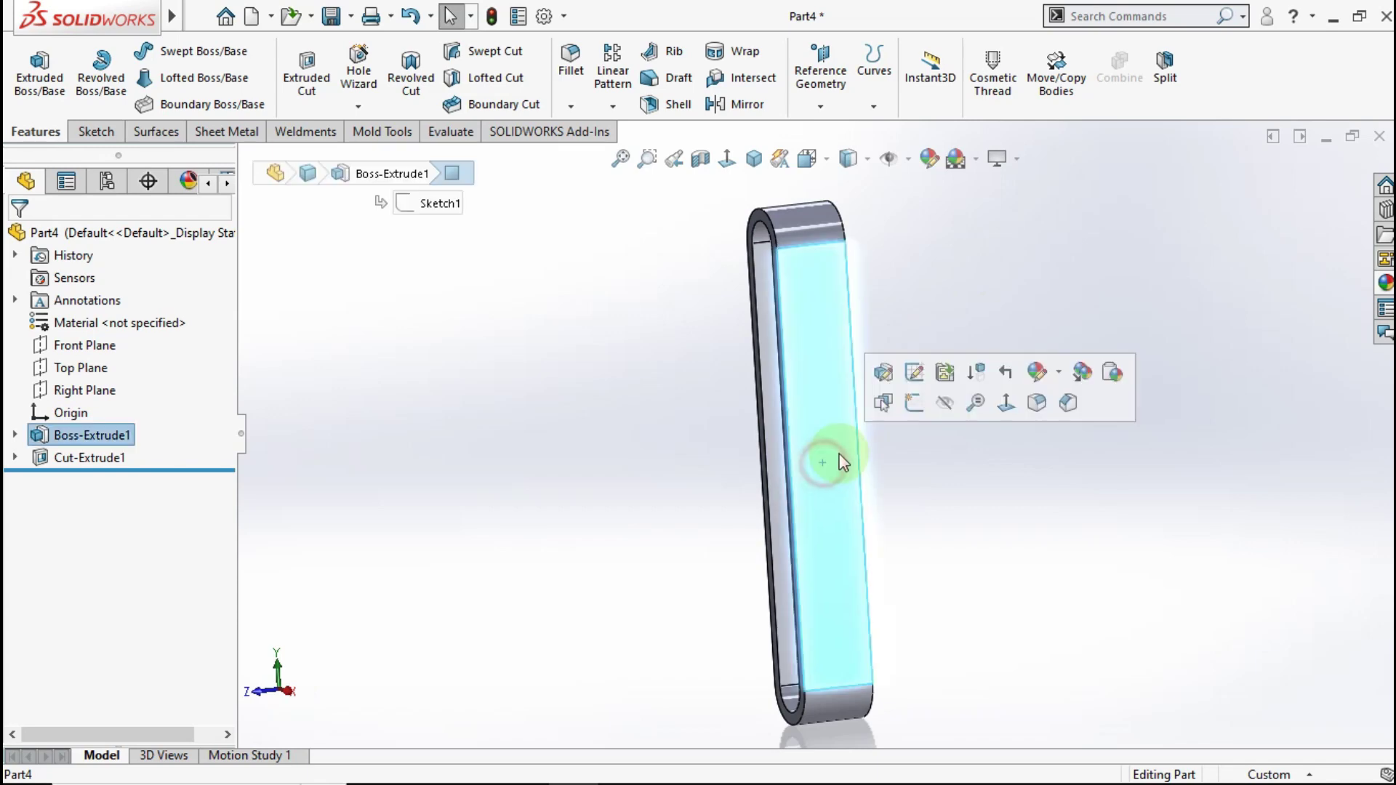
{"action": "left_click", "coordinate": [910, 403]}
{"action": "left_click", "coordinate": [727, 158]}
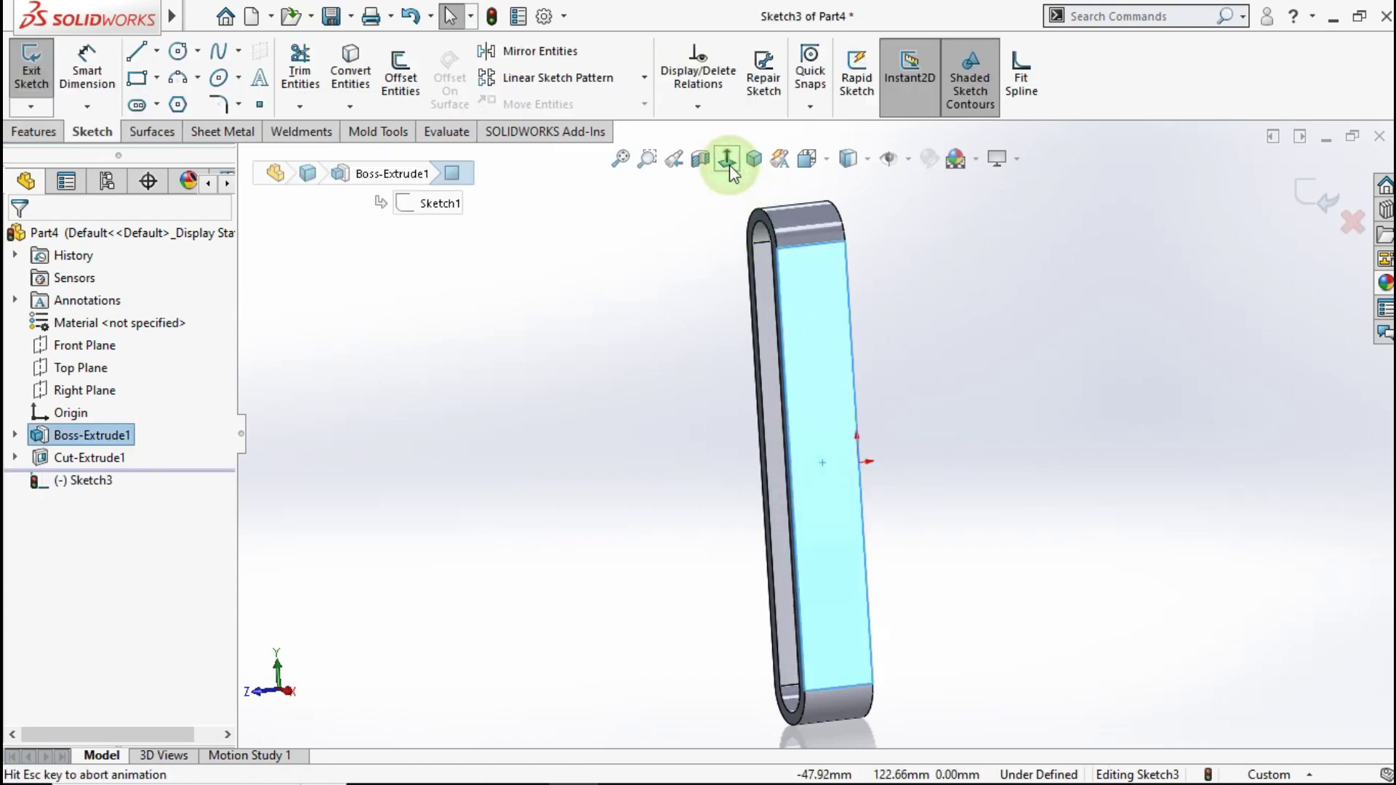
{"action": "left_click", "coordinate": [960, 429]}
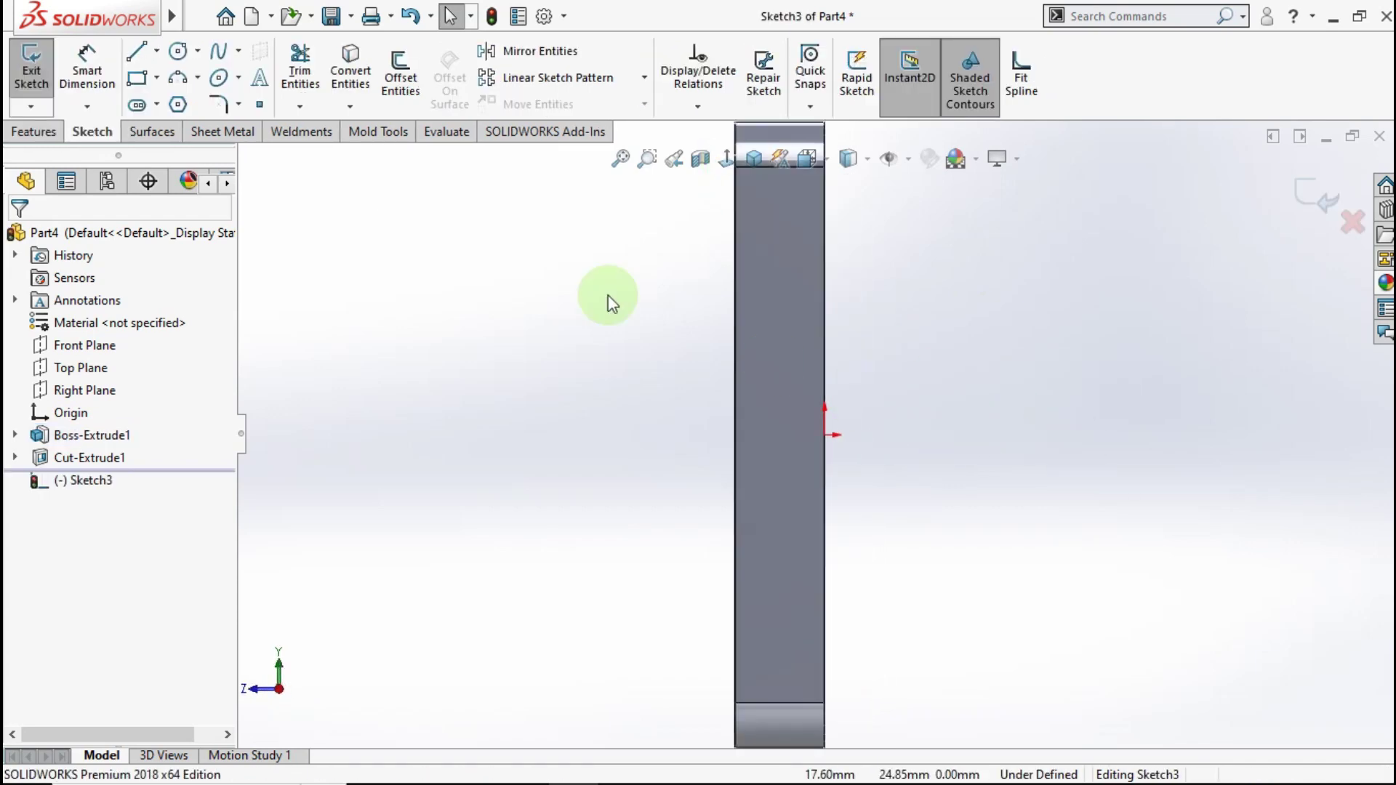
- Sketch a horizontal centerline from the origin across the side face to its opposite long edge
{"action": "left_click", "coordinate": [156, 51]}
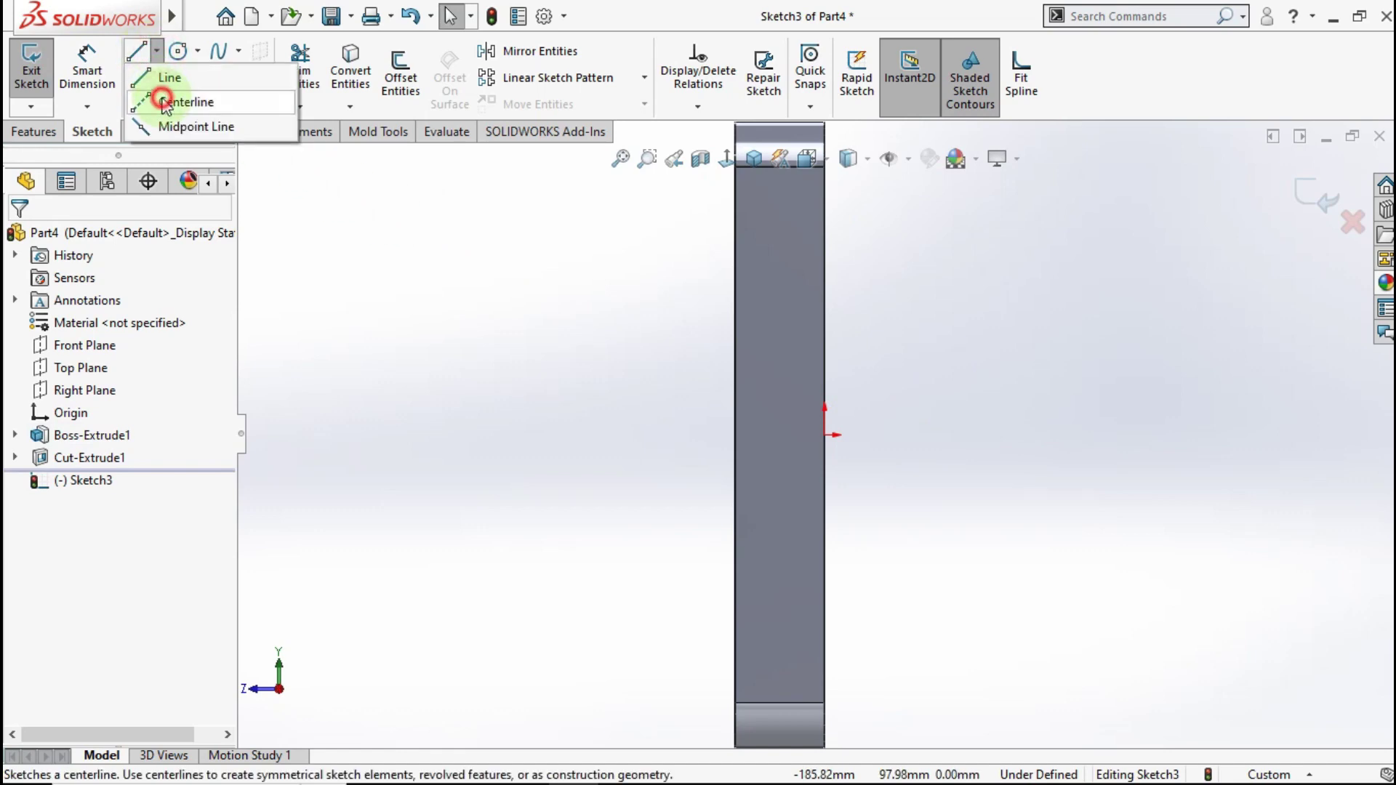
{"action": "left_click", "coordinate": [188, 100]}
{"action": "left_click", "coordinate": [824, 434]}
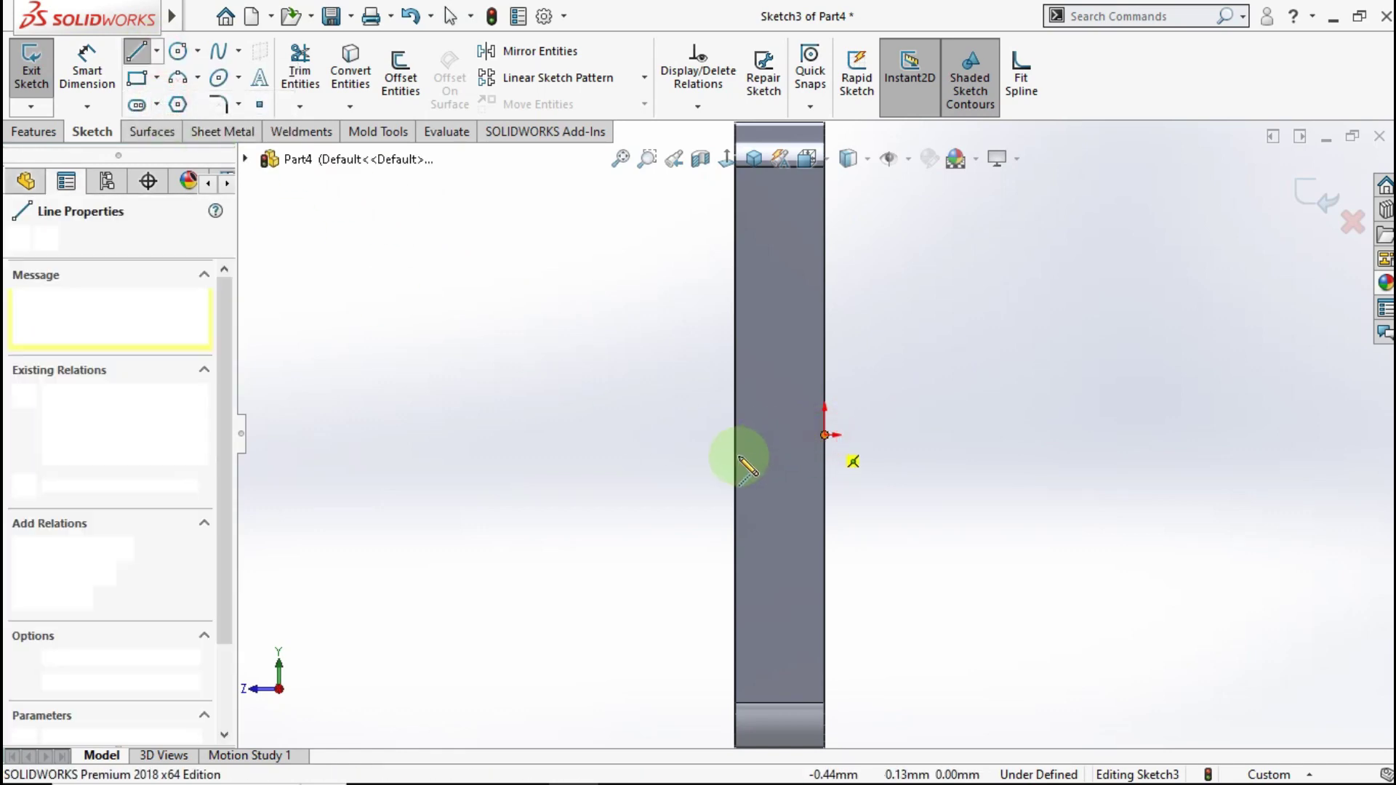
{"action": "left_click", "coordinate": [734, 434]}
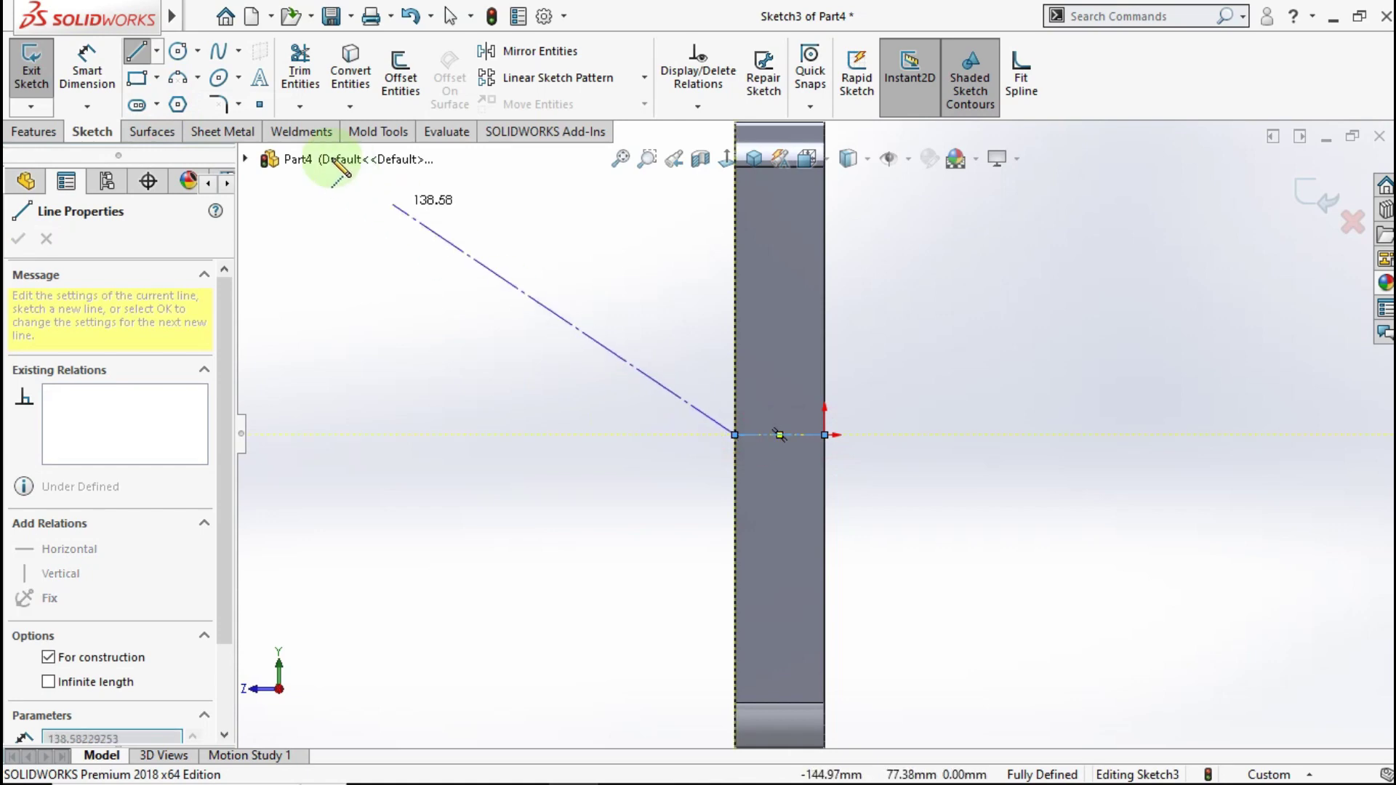
- Sketch a circle centred on the centerline's midpoint and passing through the origin, spanning the side face's full width
{"action": "left_click", "coordinate": [177, 52]}
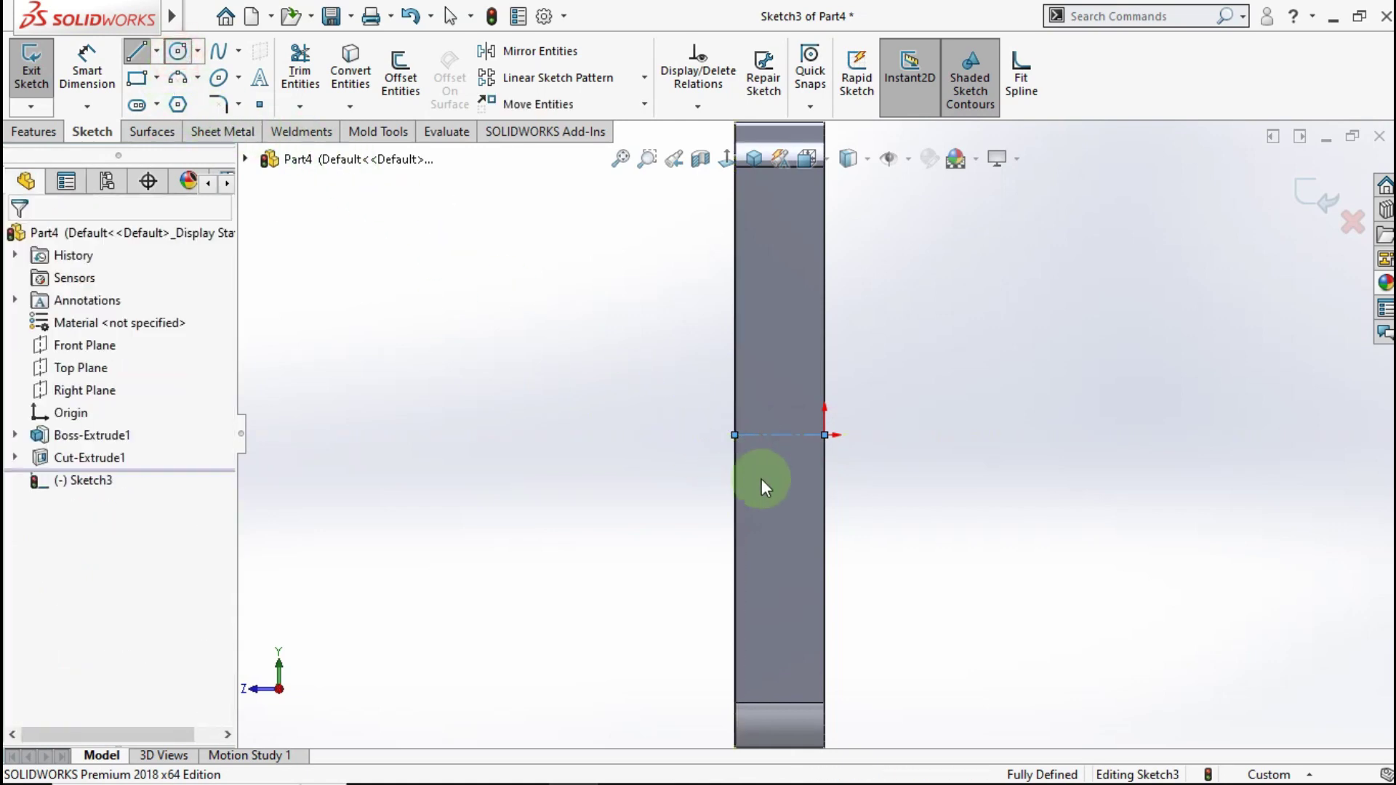
{"action": "left_click", "coordinate": [778, 435]}
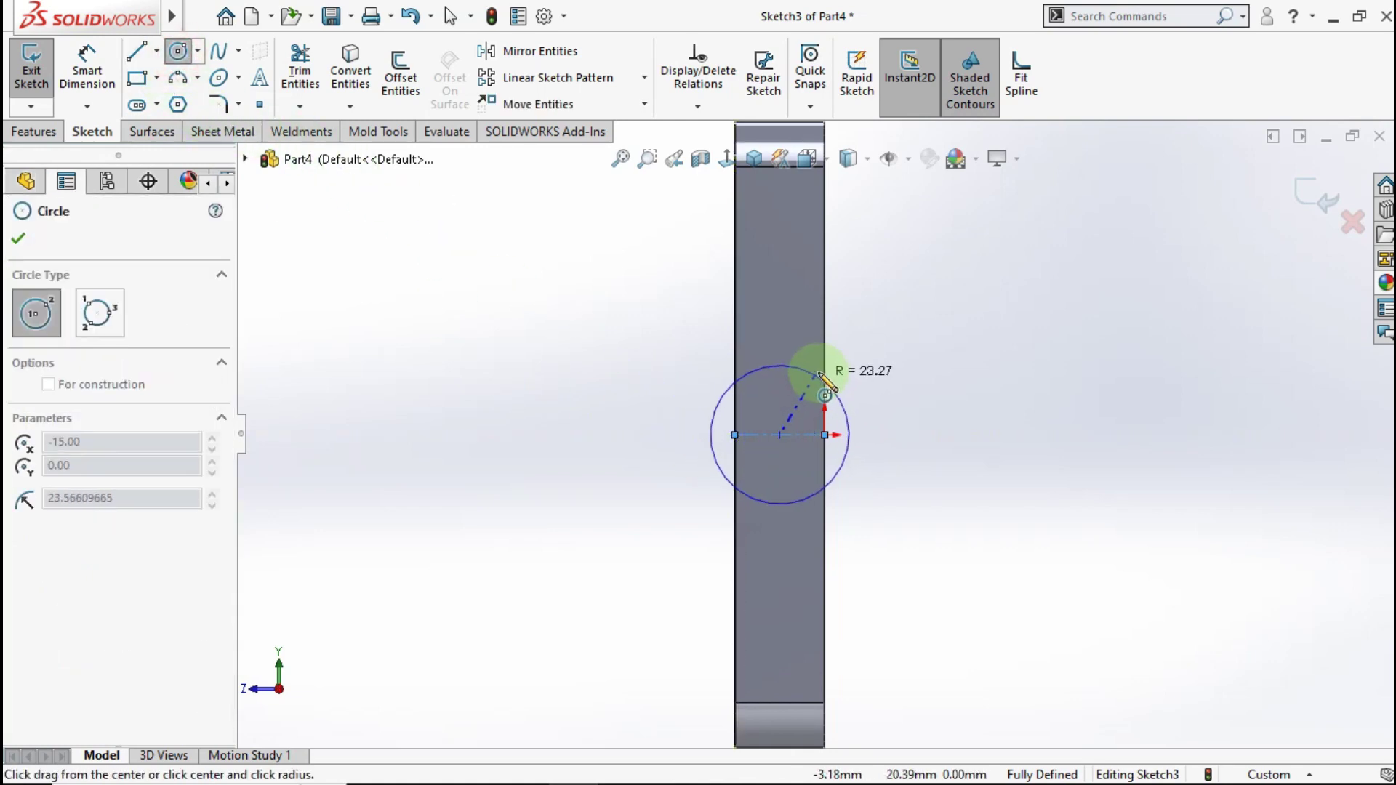
{"action": "left_click", "coordinate": [825, 434]}
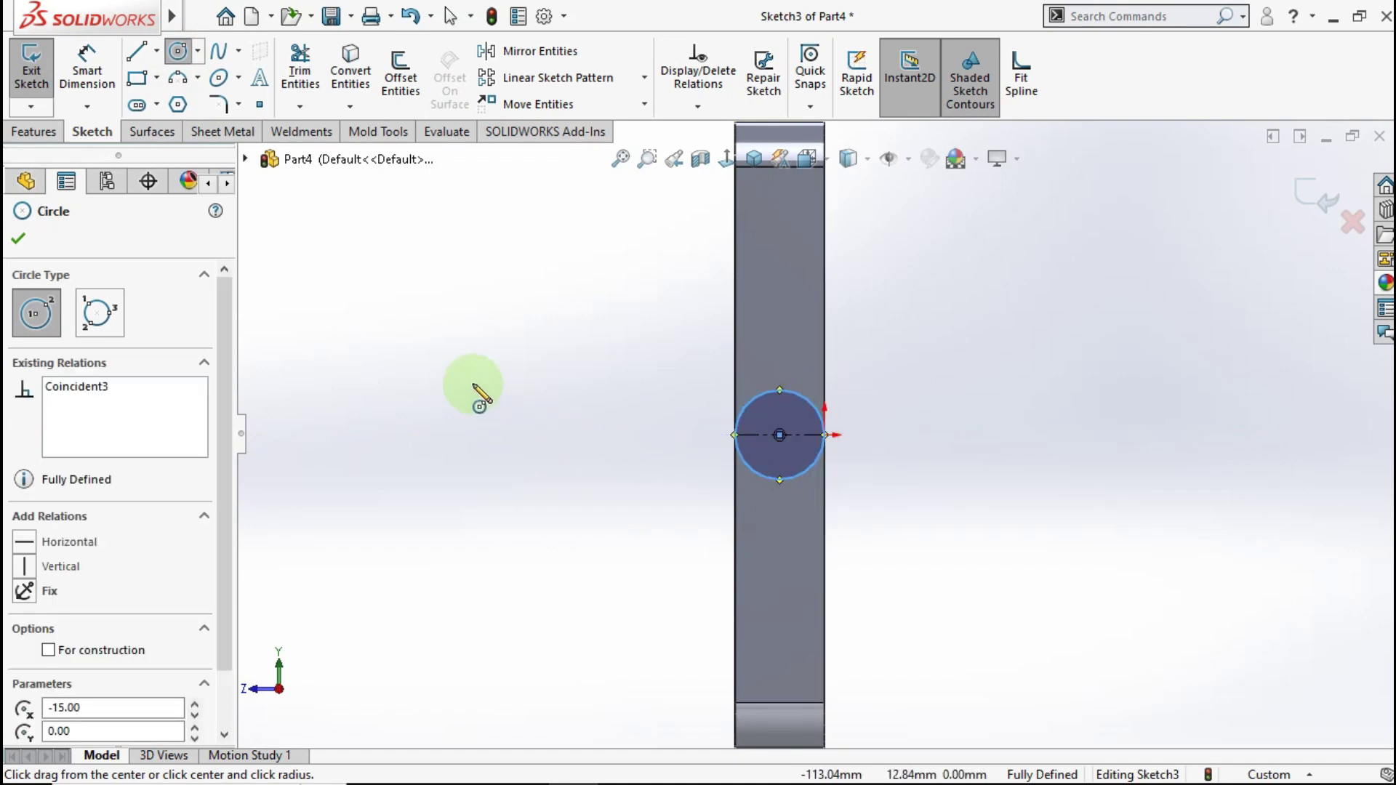
{"action": "key", "text": "Escape"}
{"action": "key", "text": "f"}
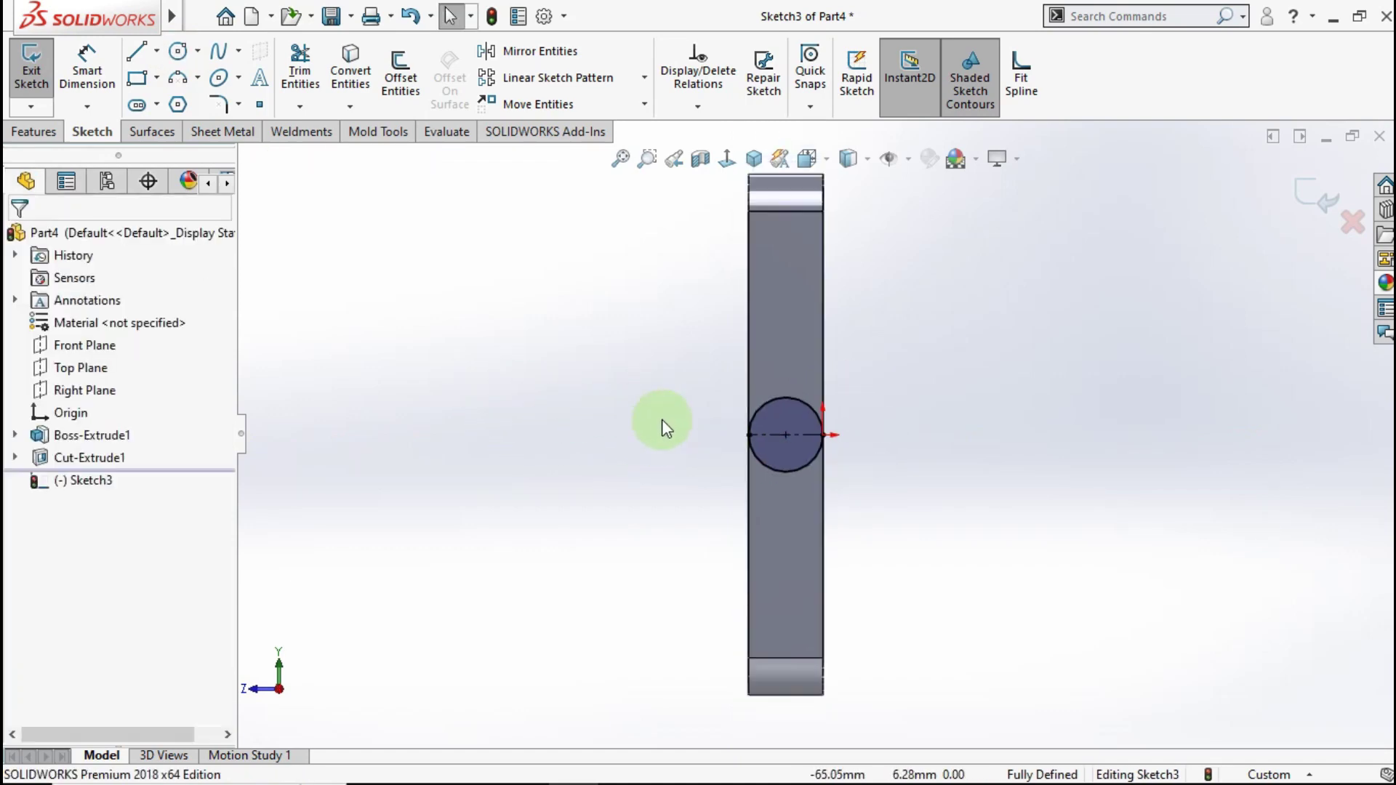
- Extrude the circle outward from the side face as a blind boss 300 mm long, merged with the slider body
{"action": "middle_click_drag", "start_coordinate": [670, 448], "coordinate": [679, 458]}
{"action": "left_click", "coordinate": [35, 132]}
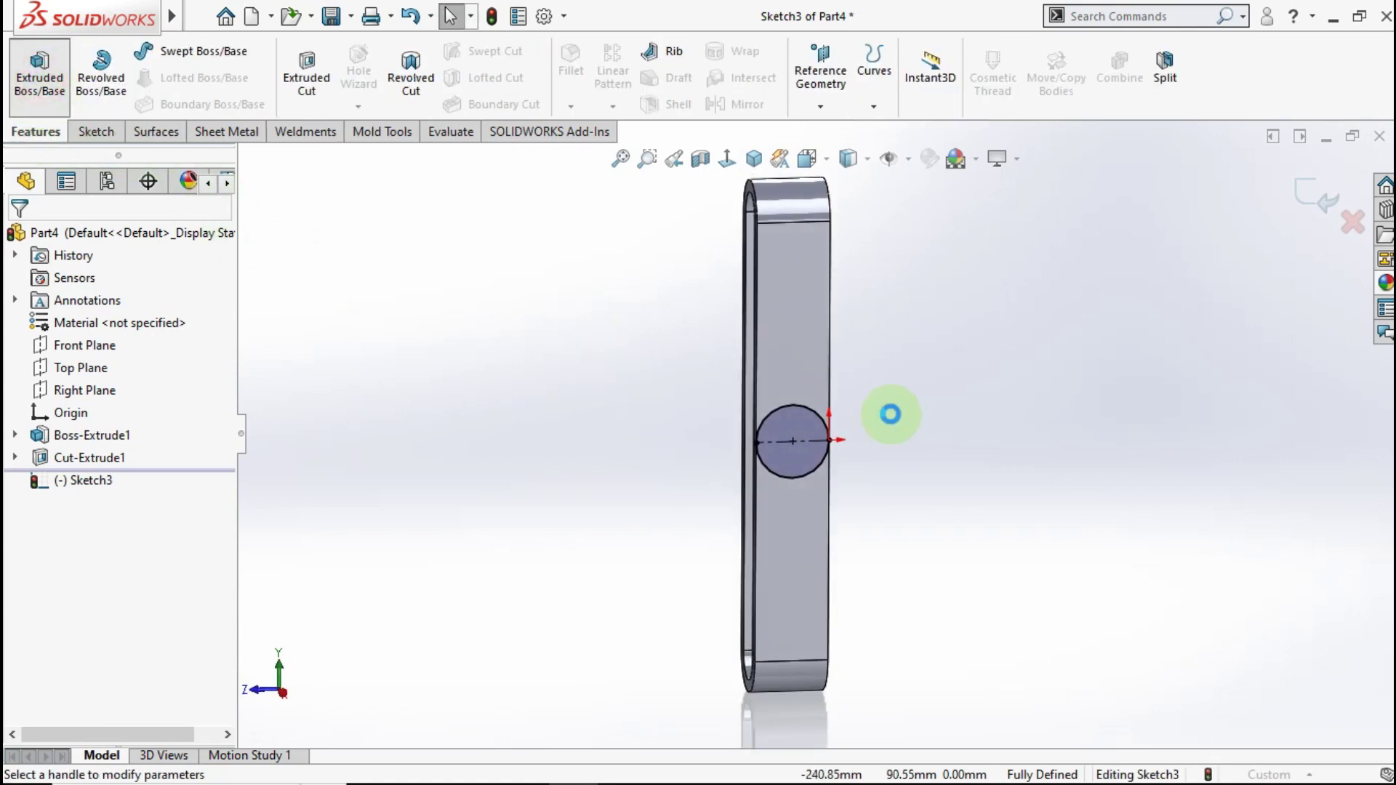
{"action": "middle_click_drag", "start_coordinate": [859, 415], "coordinate": [925, 465]}
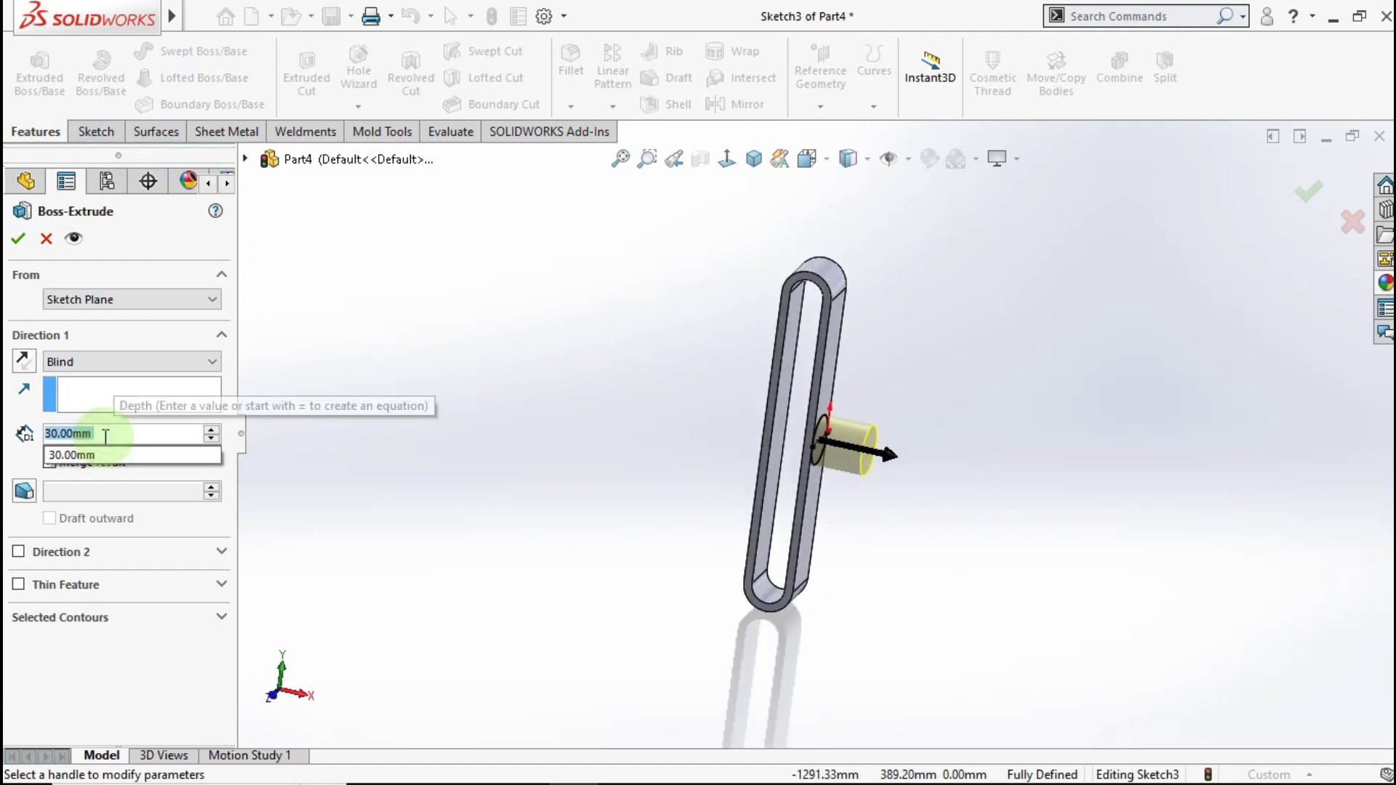
{"action": "type", "text": "300"}
{"action": "left_click", "coordinate": [318, 391]}
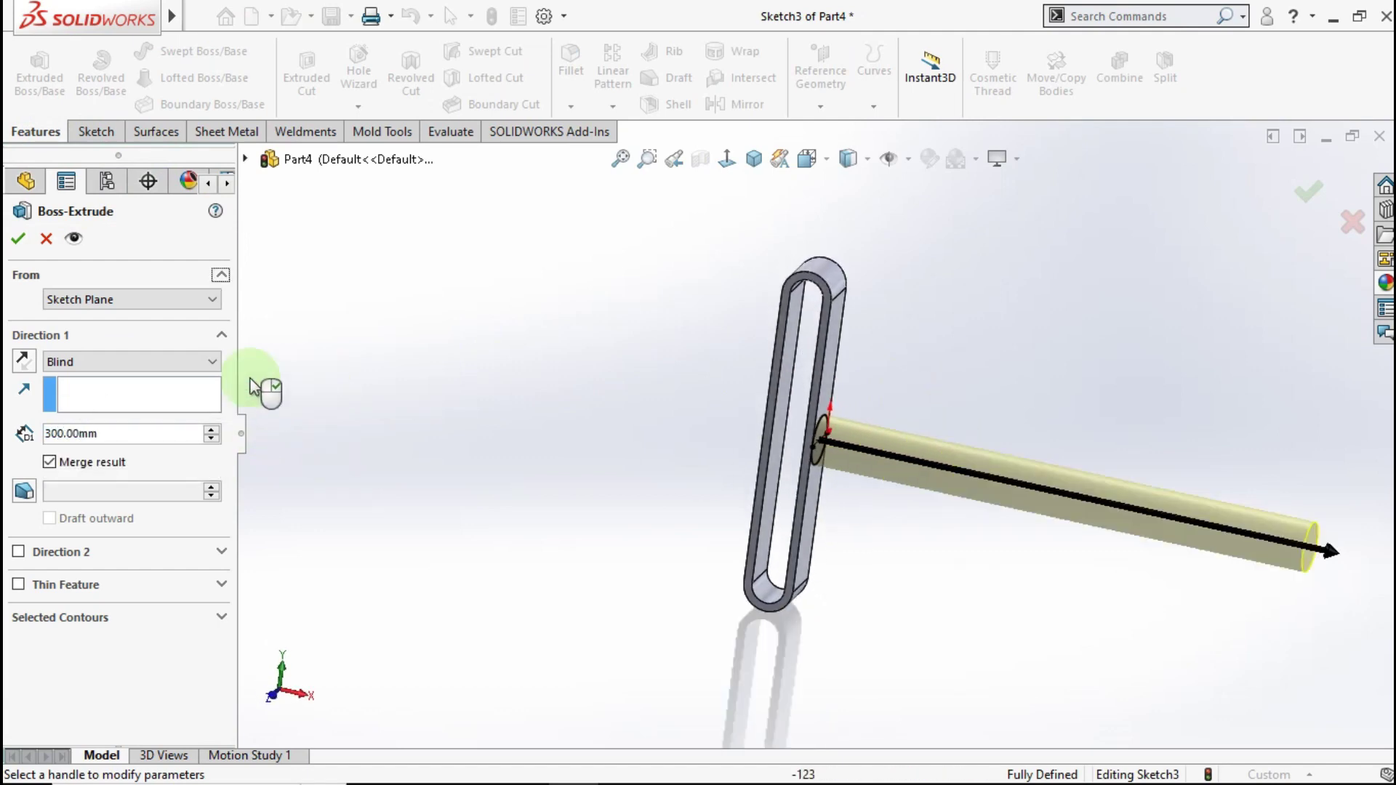
{"action": "left_click", "coordinate": [18, 238]}
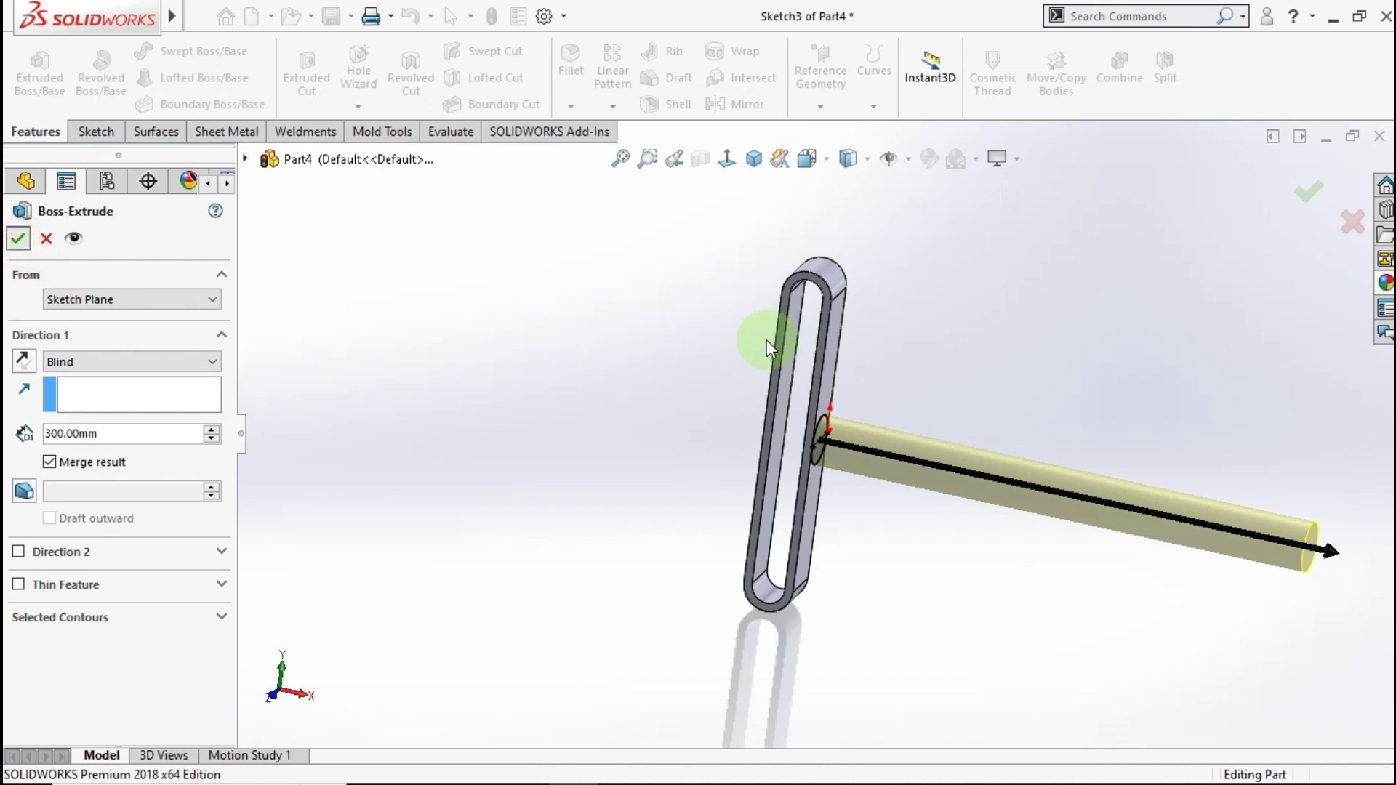
{"action": "left_click", "coordinate": [688, 342]}
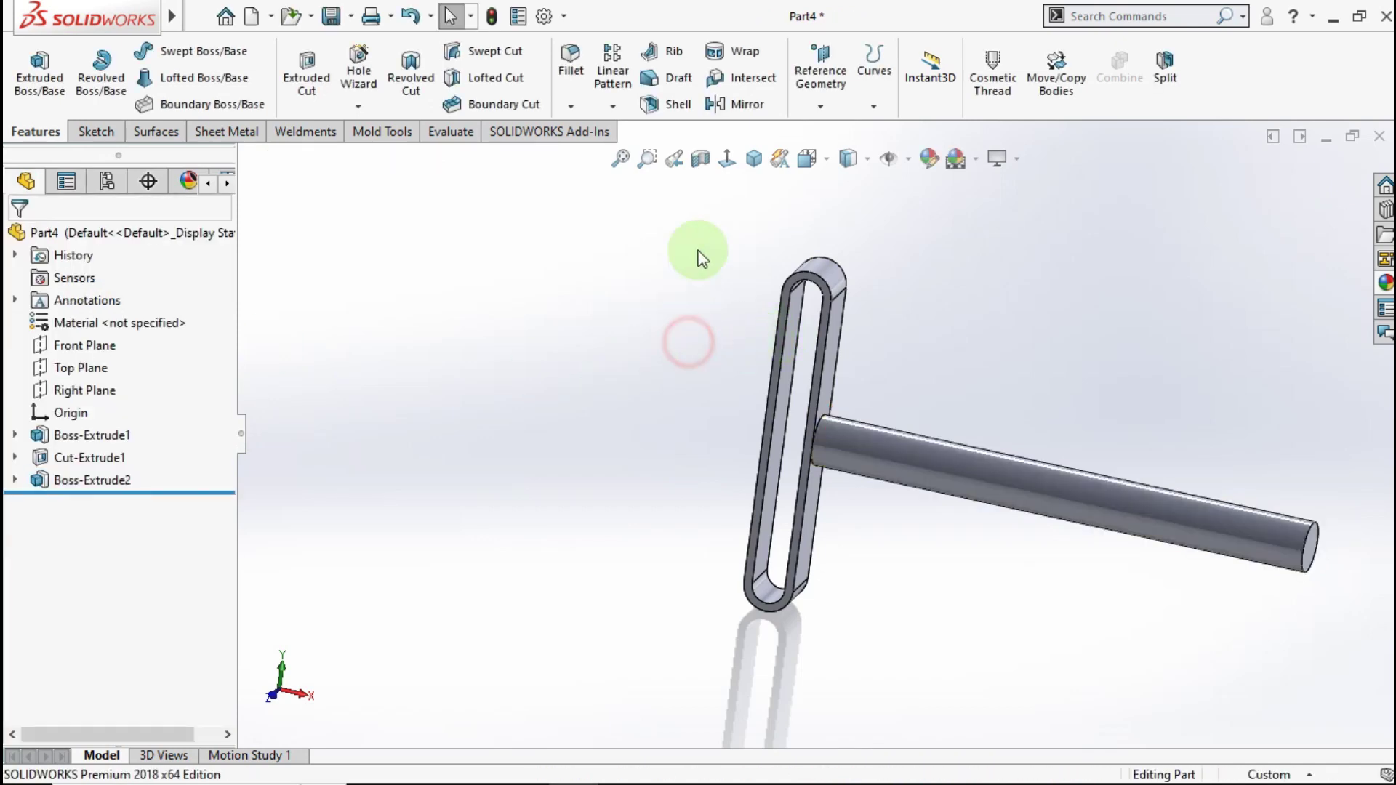
- Mirror the extruded round rod about the Right Plane to the opposite side of the slider body
{"action": "left_click", "coordinate": [753, 159]}
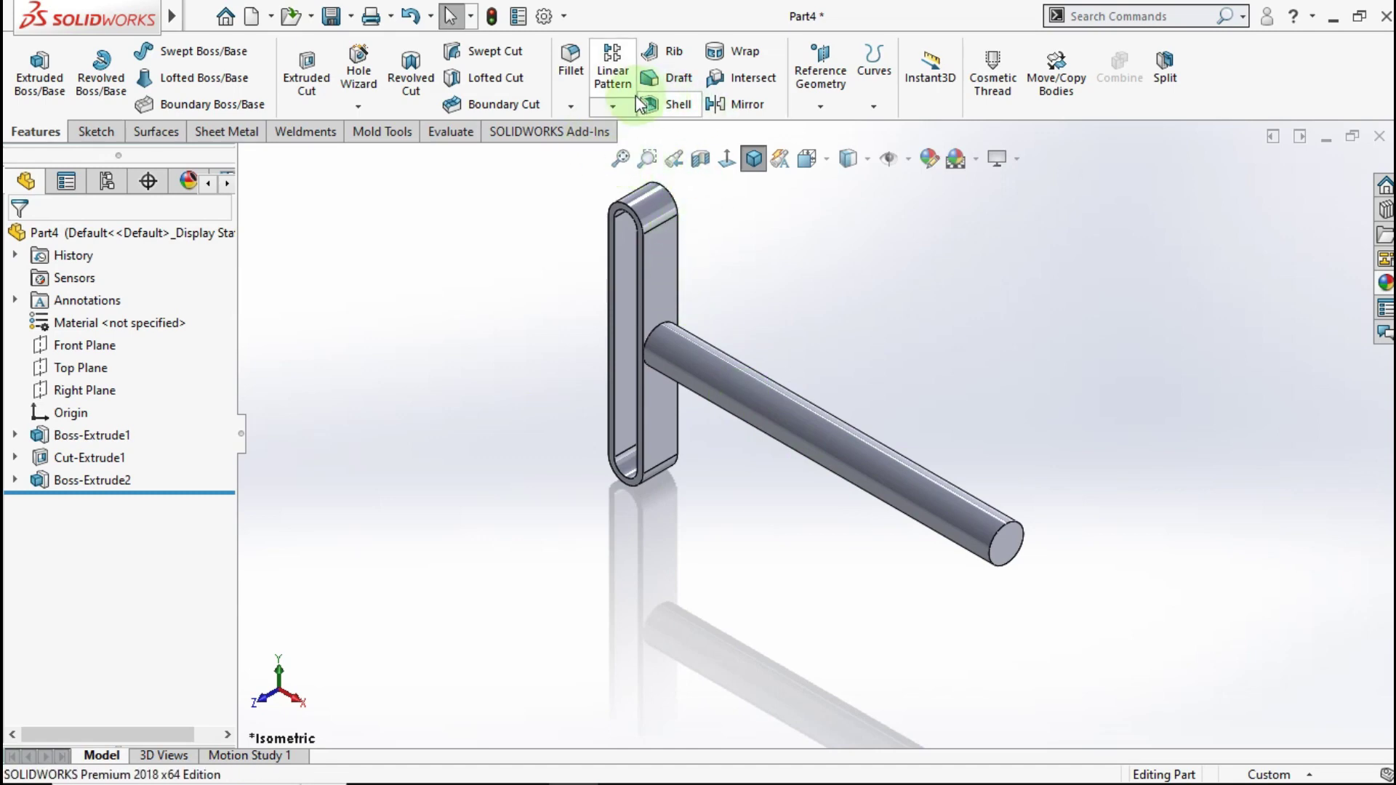
{"action": "left_click", "coordinate": [729, 107]}
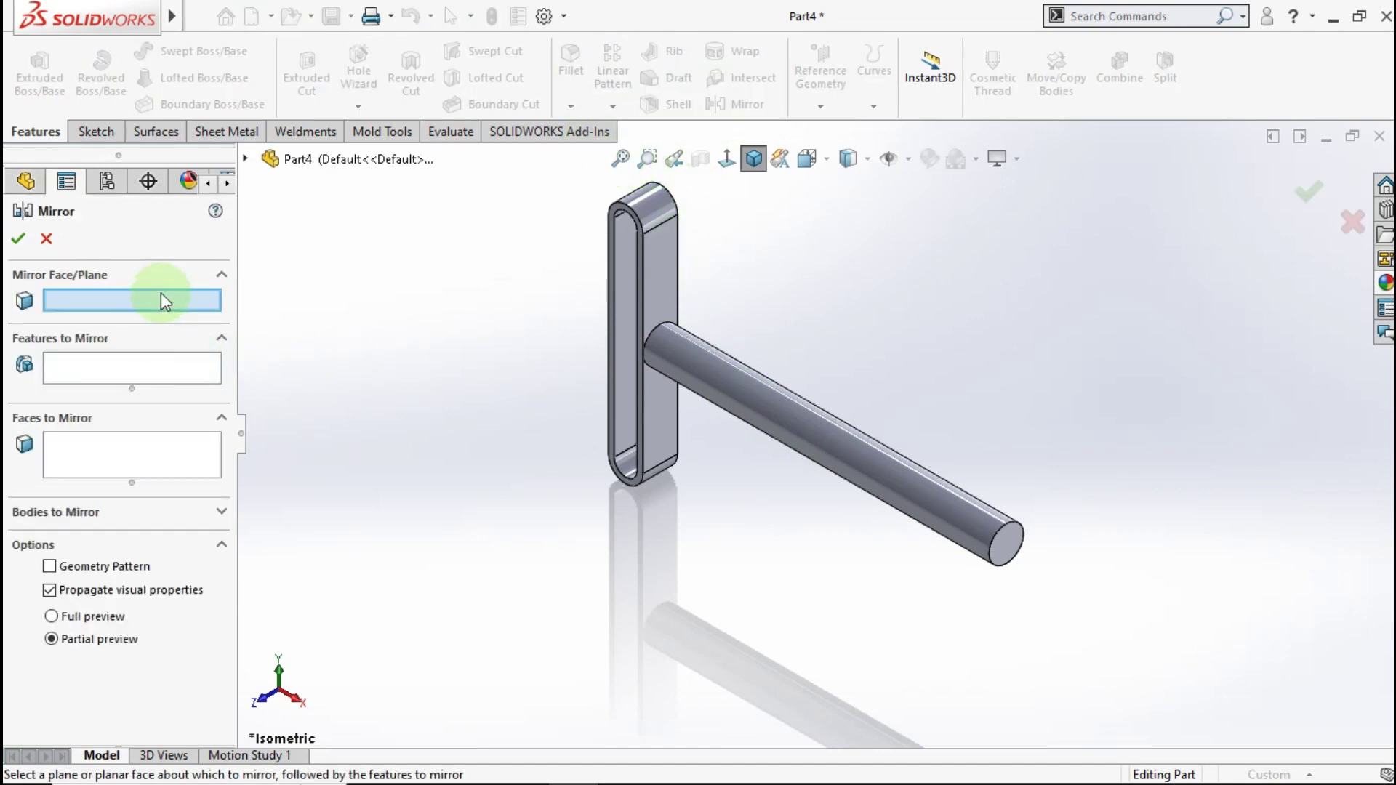
{"action": "left_click", "coordinate": [248, 159]}
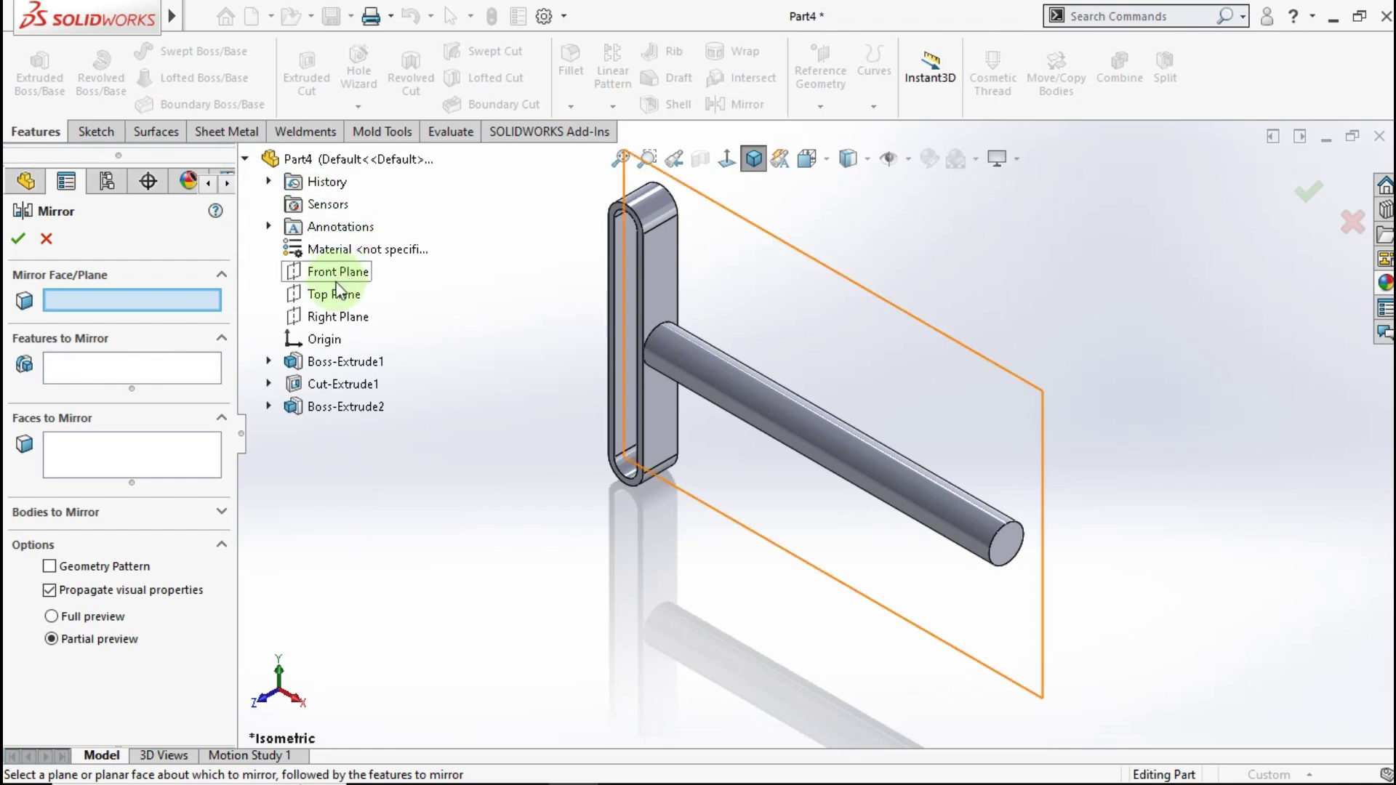
{"action": "left_click", "coordinate": [338, 317]}
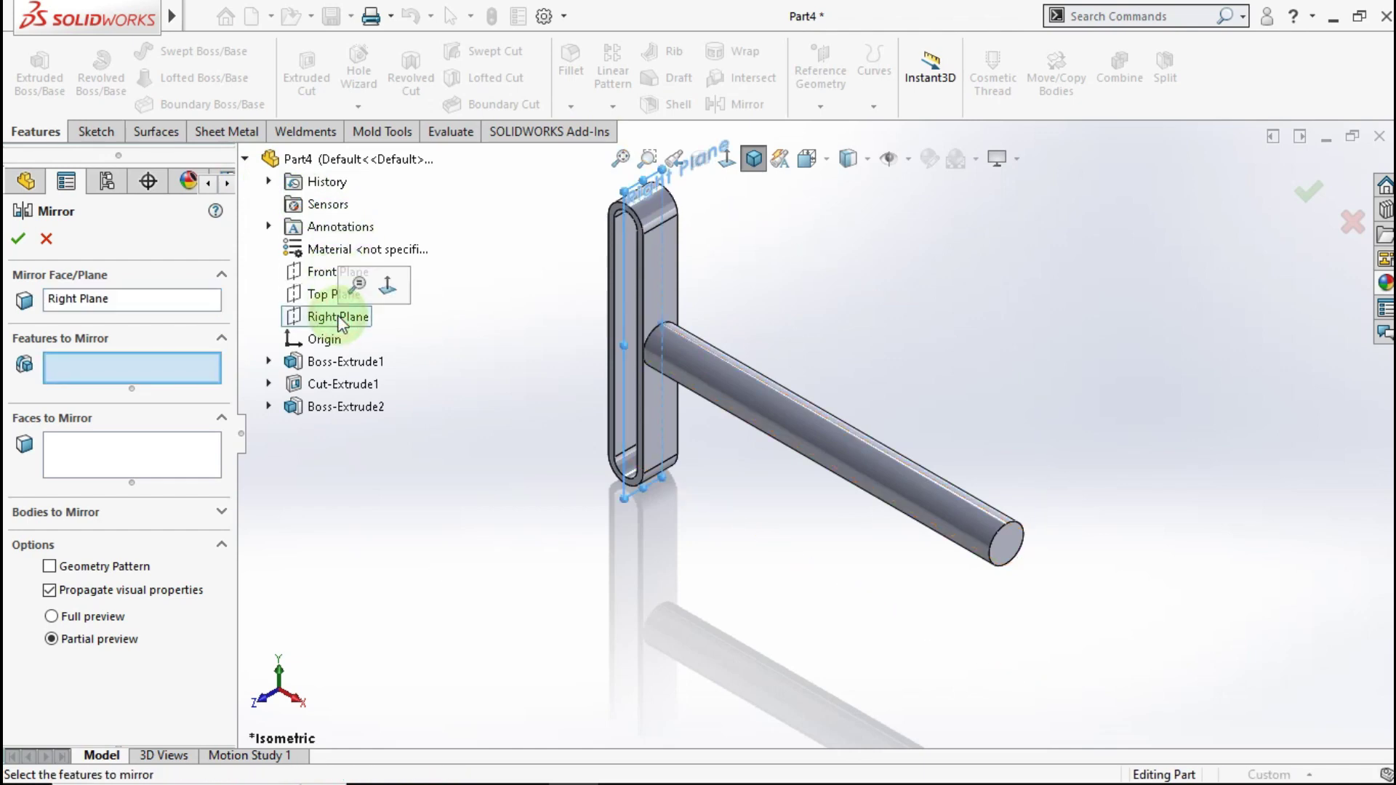
{"action": "left_click", "coordinate": [749, 403]}
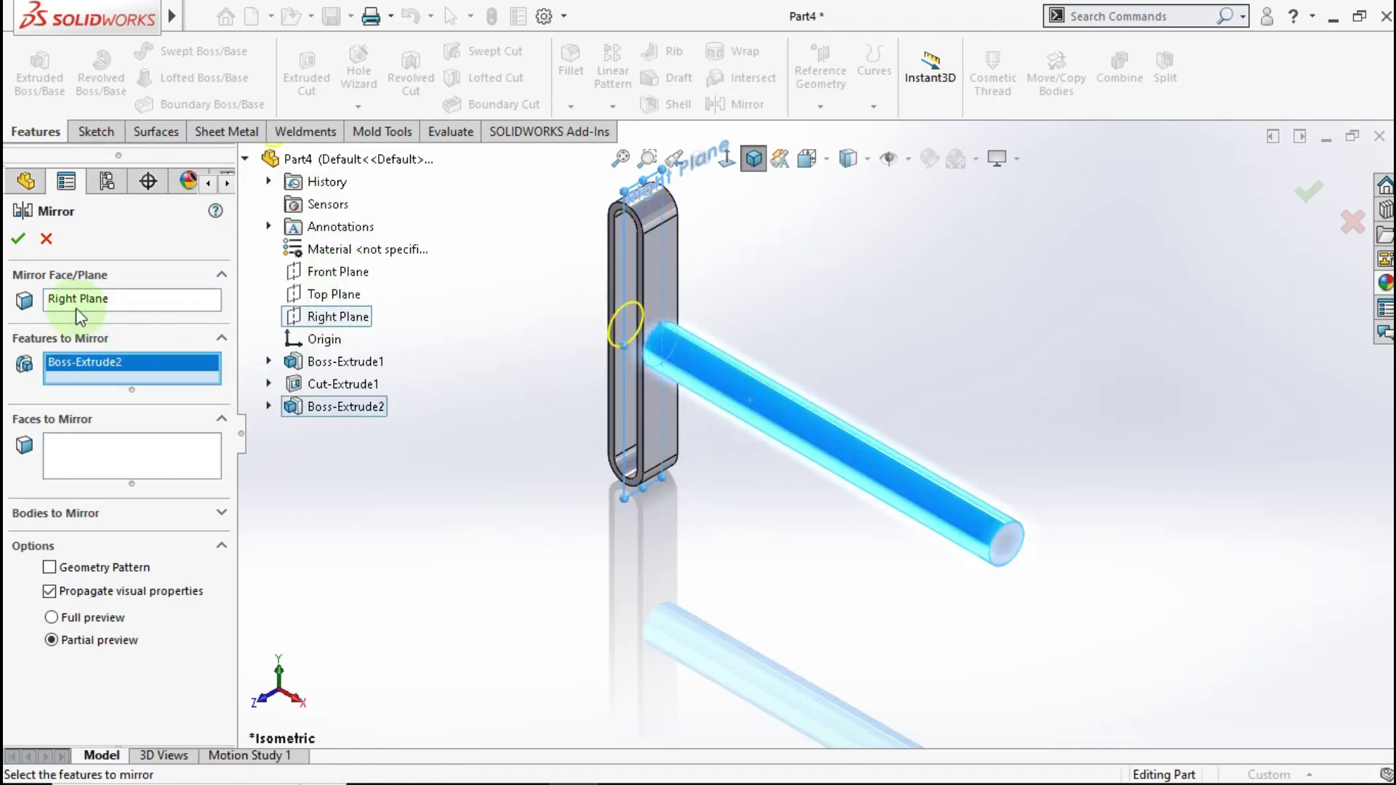
{"action": "left_click", "coordinate": [19, 243]}
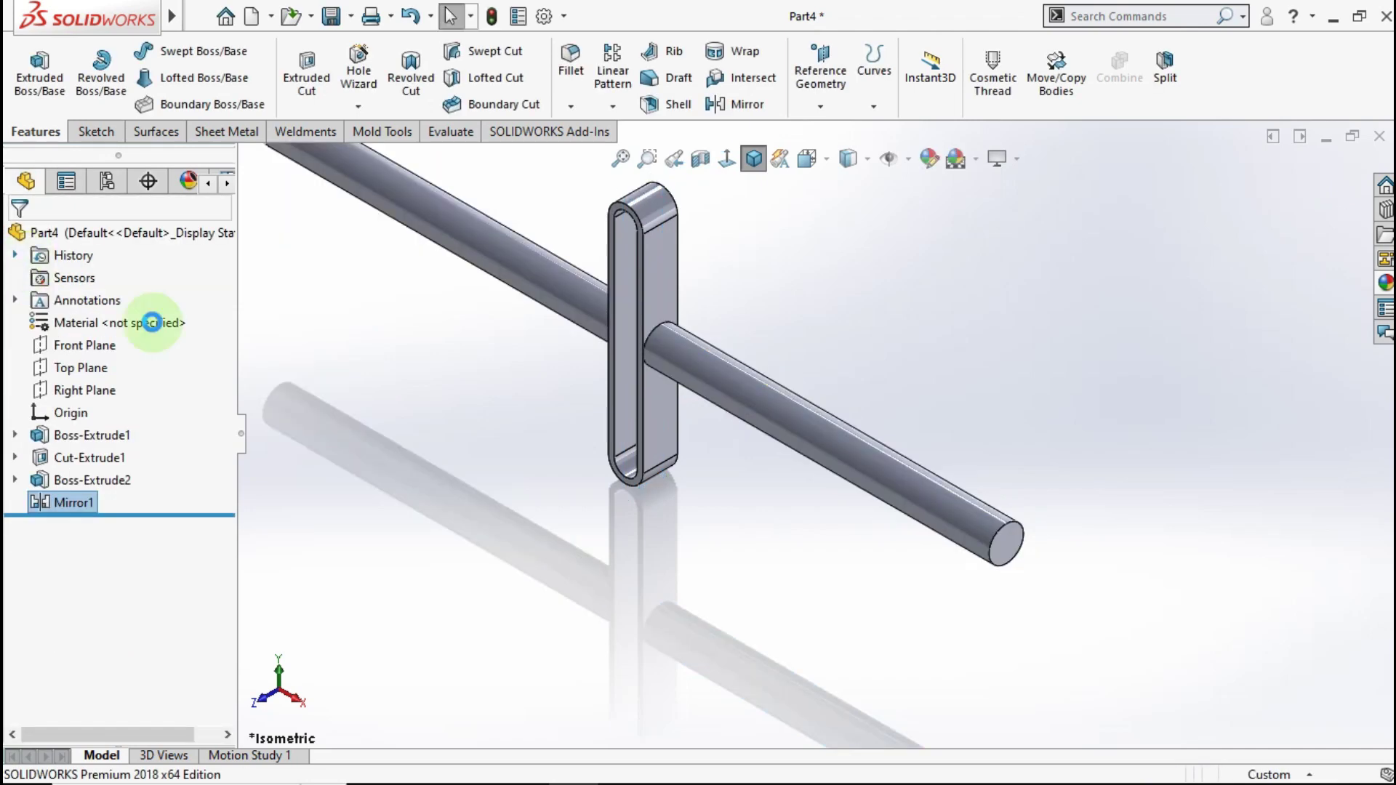
- Apply a yellow colour from the standard swatches to the whole slider part
{"action": "middle_click_drag", "start_coordinate": [574, 436], "coordinate": [561, 327]}
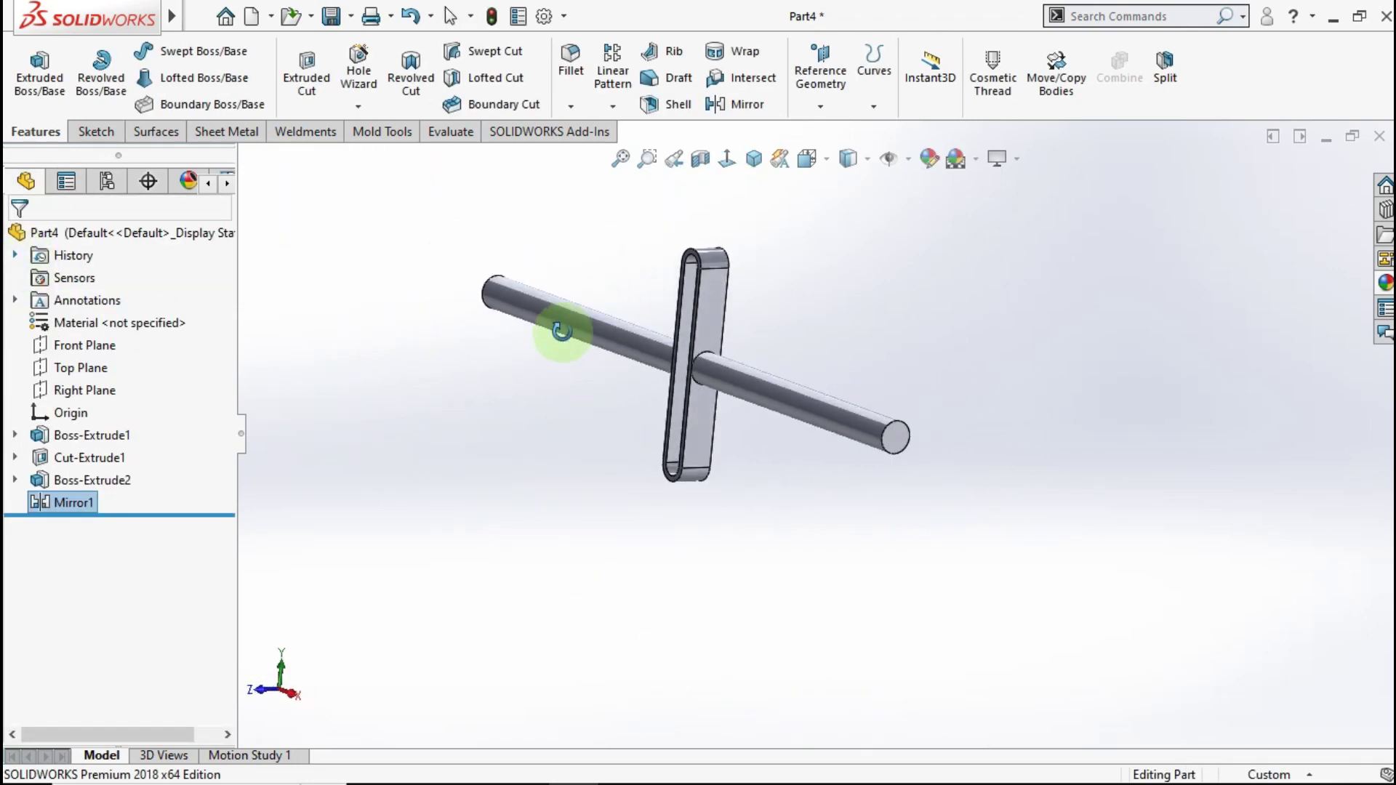
{"action": "left_click", "coordinate": [749, 160]}
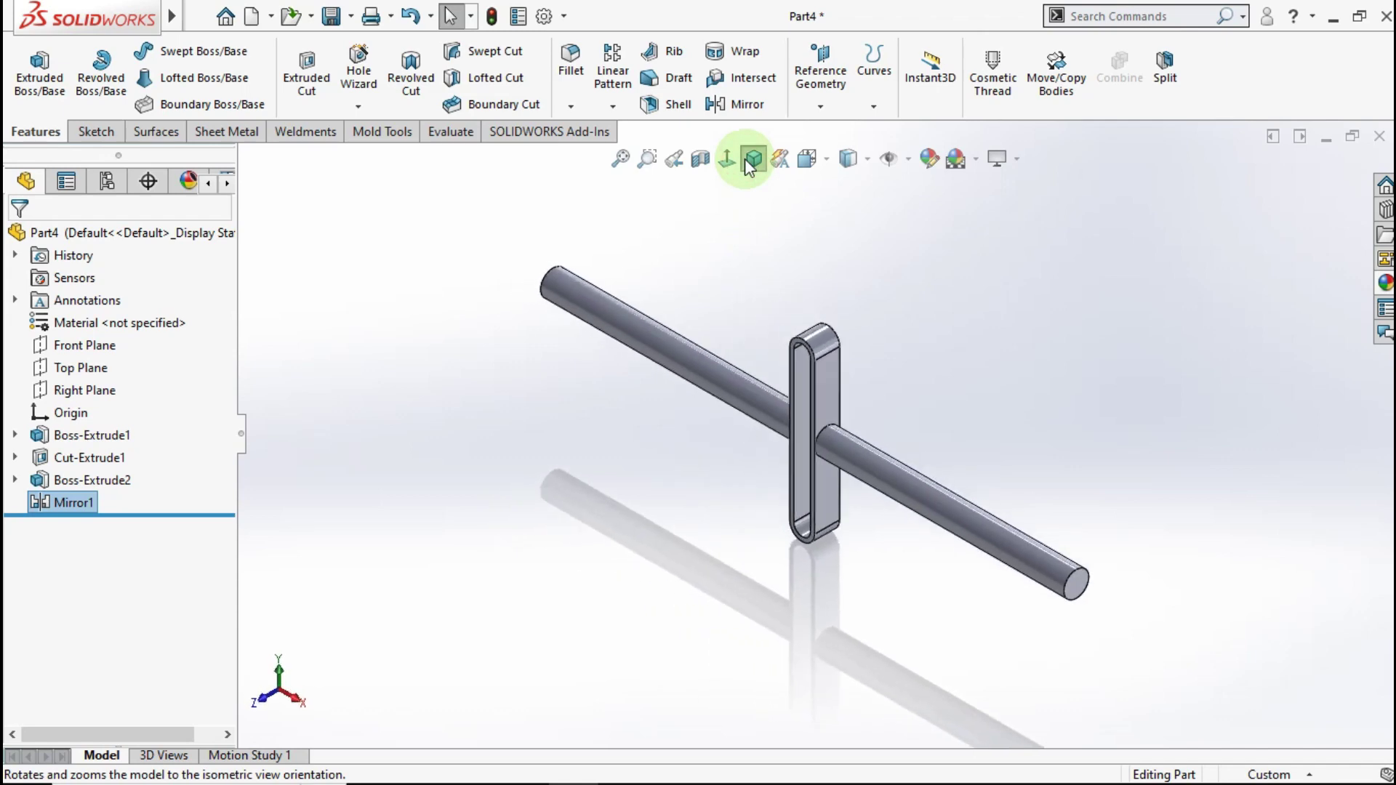
{"action": "left_click", "coordinate": [194, 234]}
{"action": "left_click", "coordinate": [929, 158]}
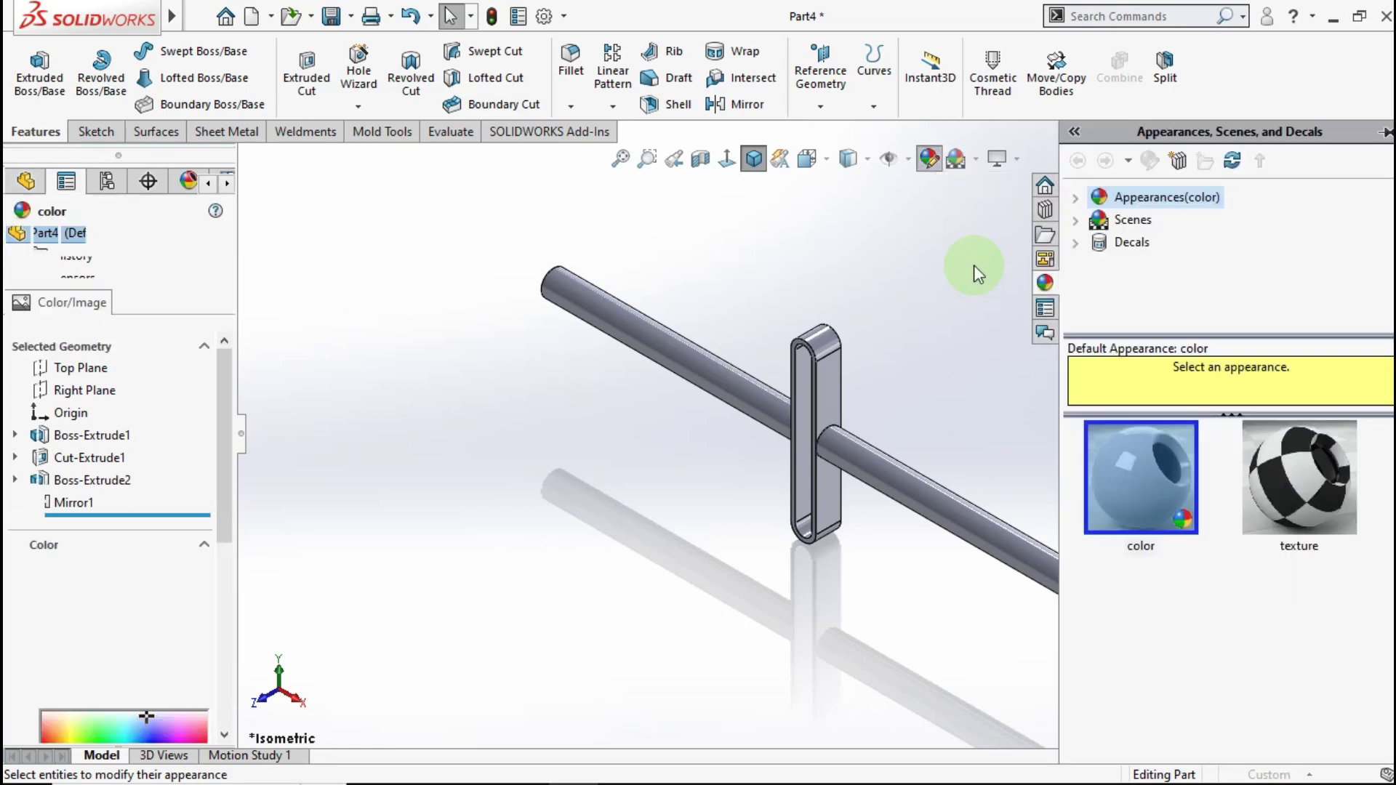
{"action": "left_click", "coordinate": [96, 661]}
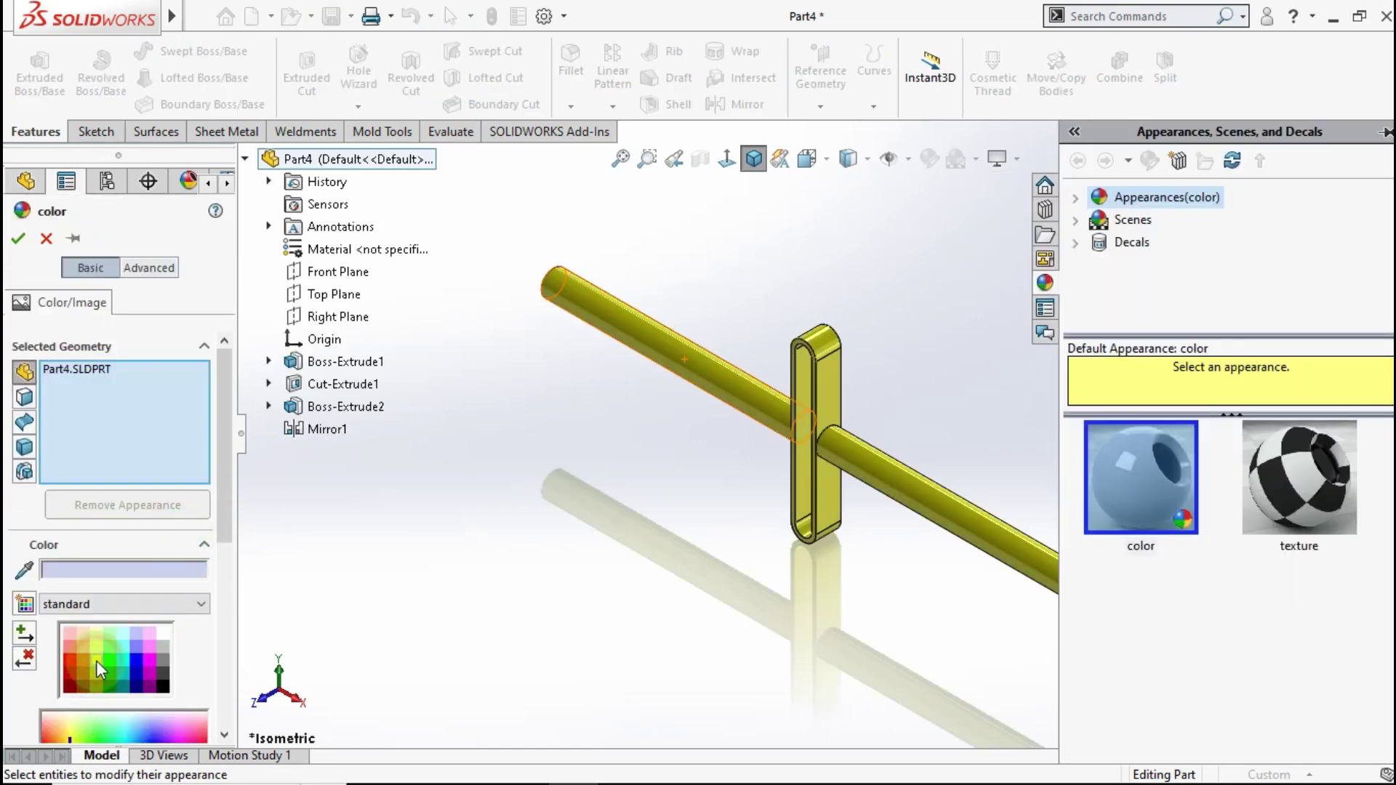
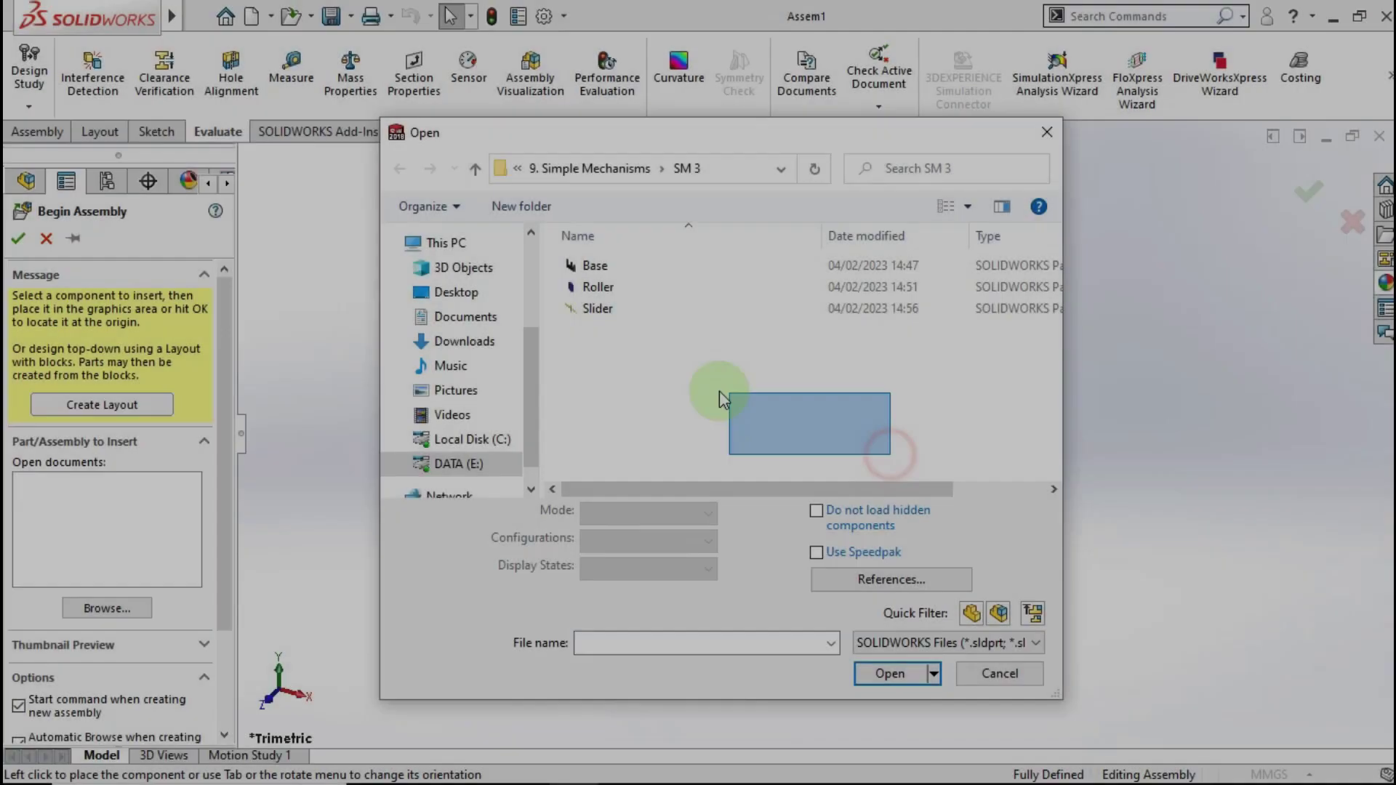
- Insert the Base part into the new assembly and set it to float
{"action": "left_click_drag", "start_coordinate": [718, 391], "coordinate": [793, 473]}
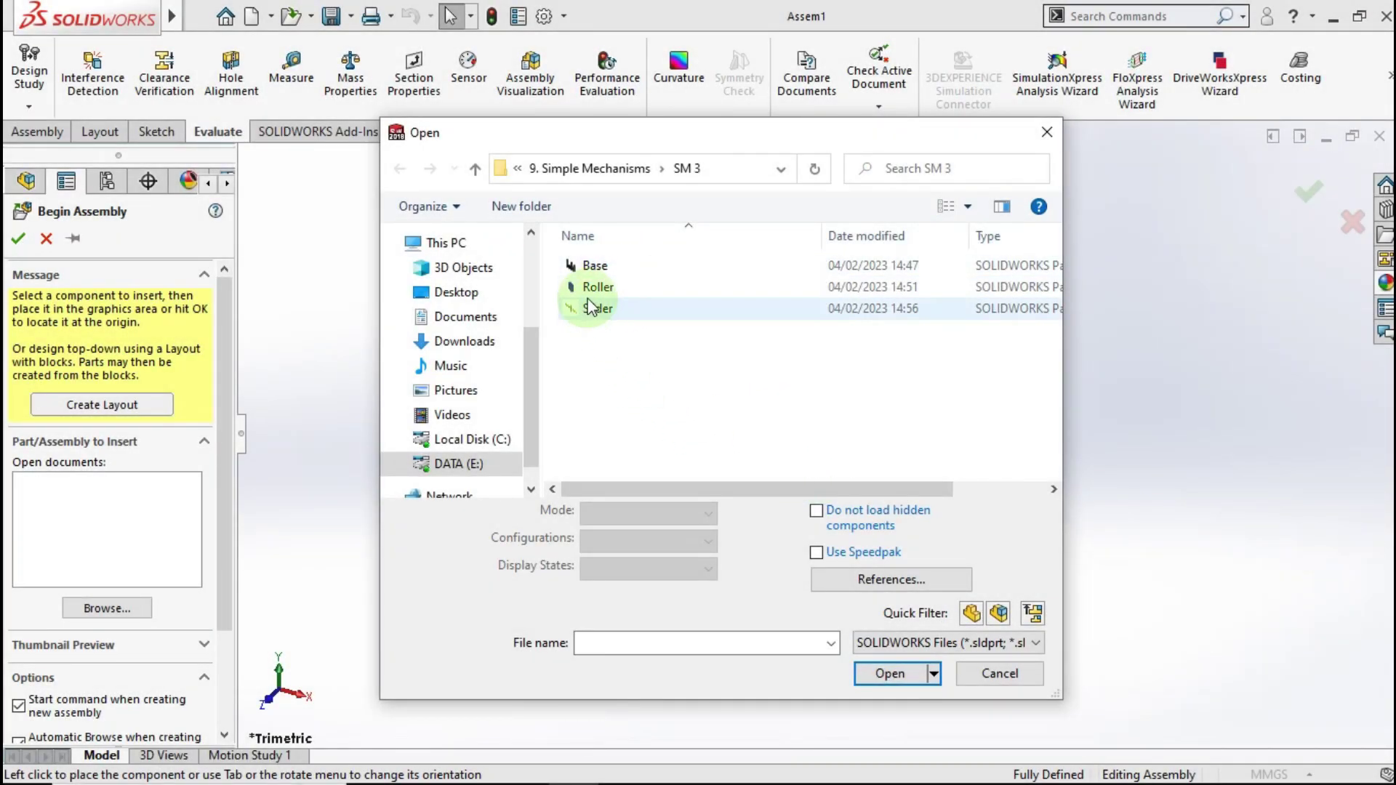
{"action": "double_click", "coordinate": [585, 267]}
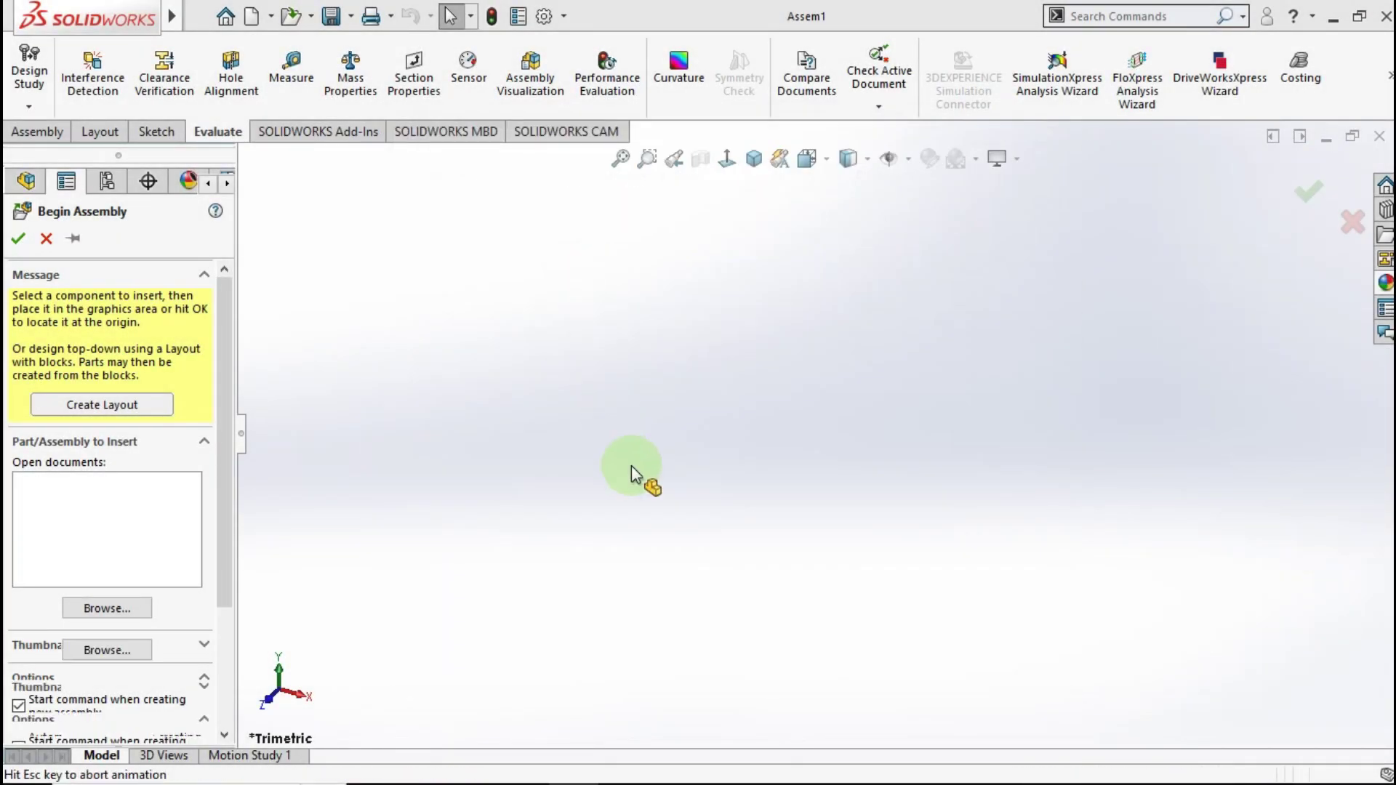
{"action": "left_click", "coordinate": [785, 434]}
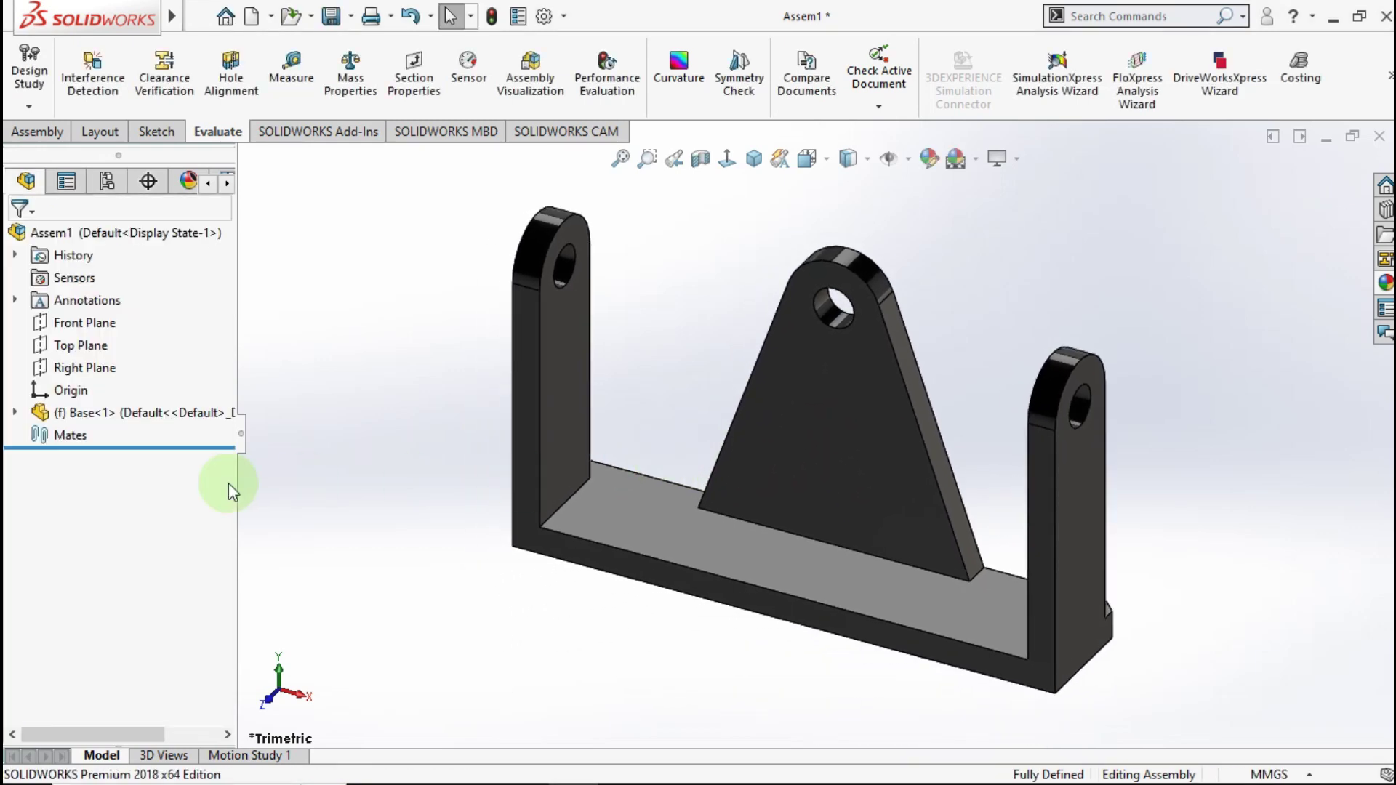
{"action": "right_click", "coordinate": [142, 419]}
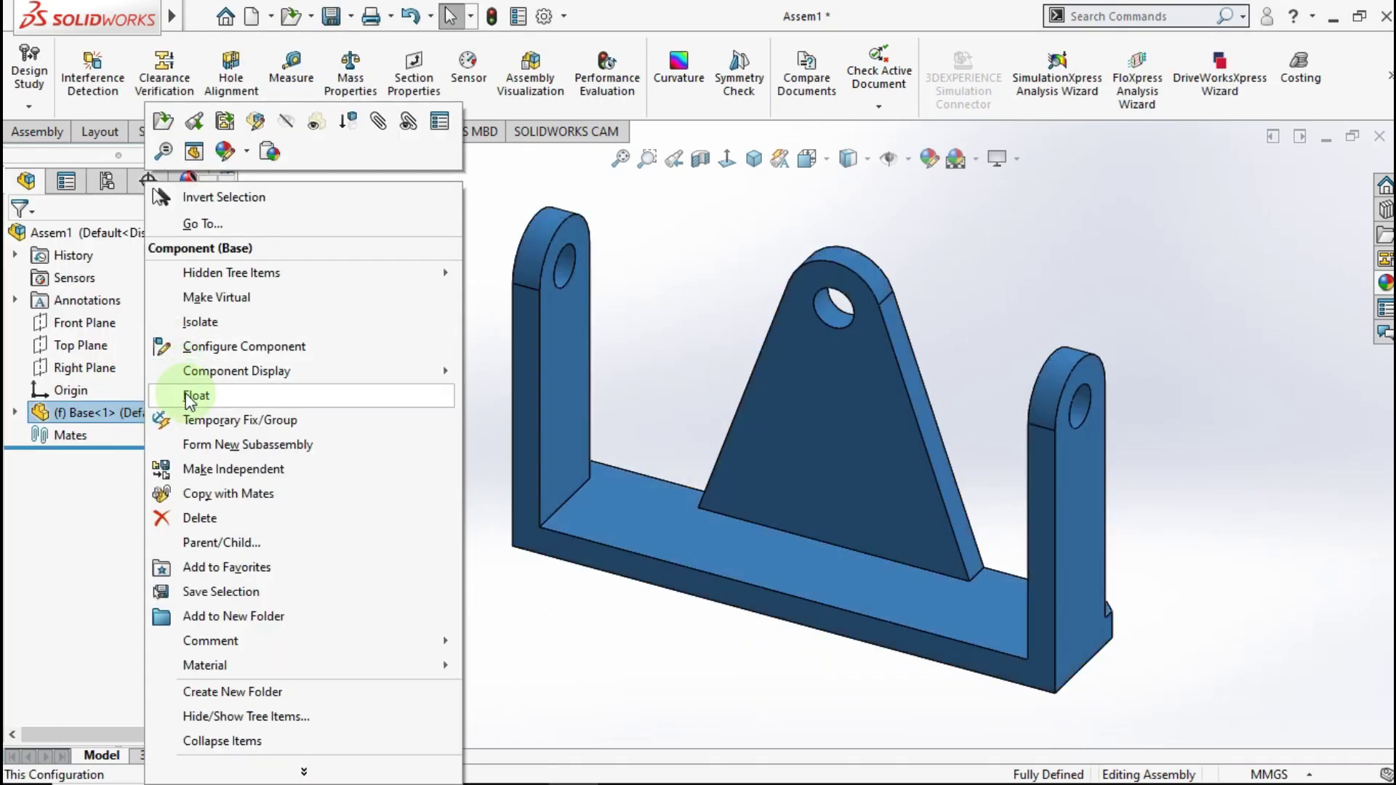
{"action": "left_click", "coordinate": [185, 393]}
- Mate the Base's bottom face coincident with the assembly's Top Plane
{"action": "middle_click_drag", "start_coordinate": [608, 536], "coordinate": [692, 616]}
{"action": "left_click", "coordinate": [692, 608]}
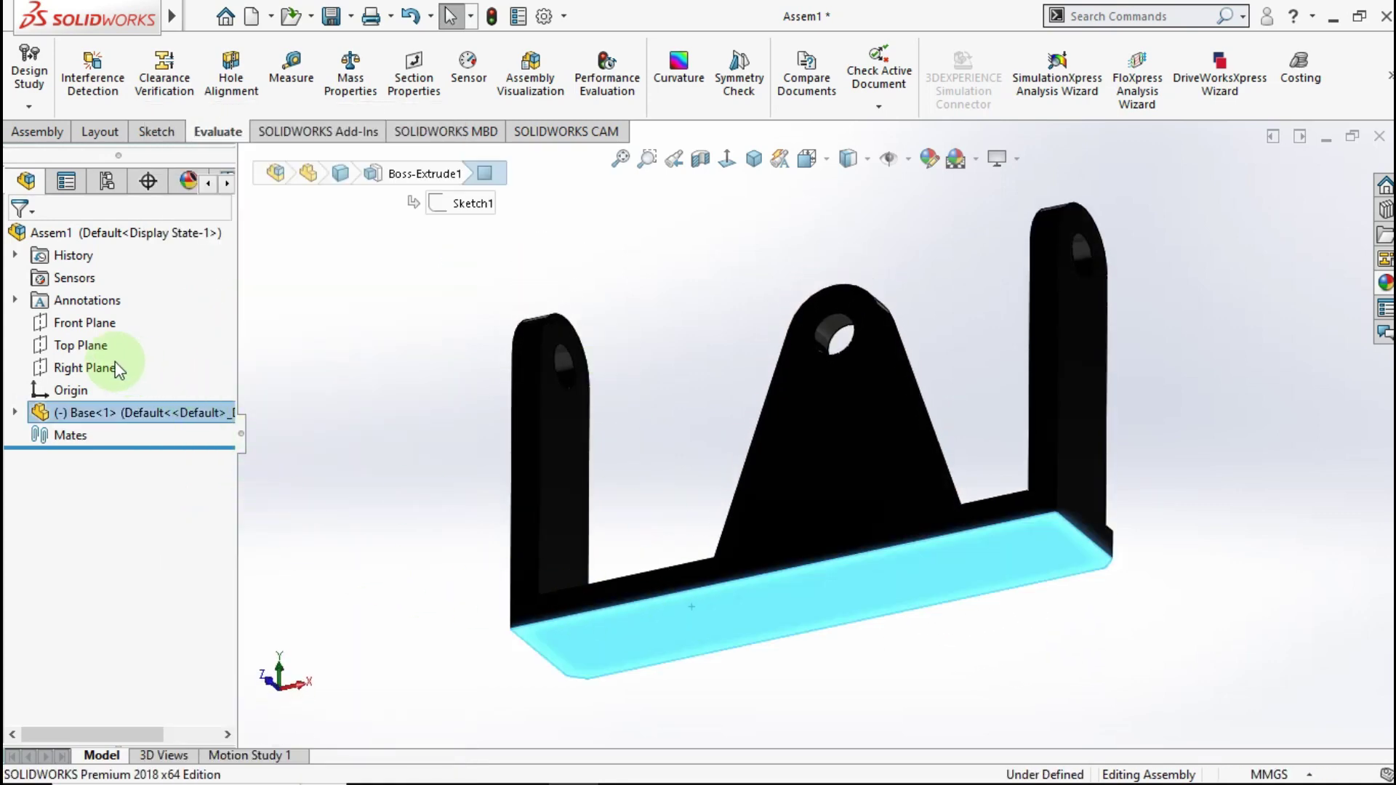
{"action": "left_click", "coordinate": [94, 349], "text": "ctrl"}
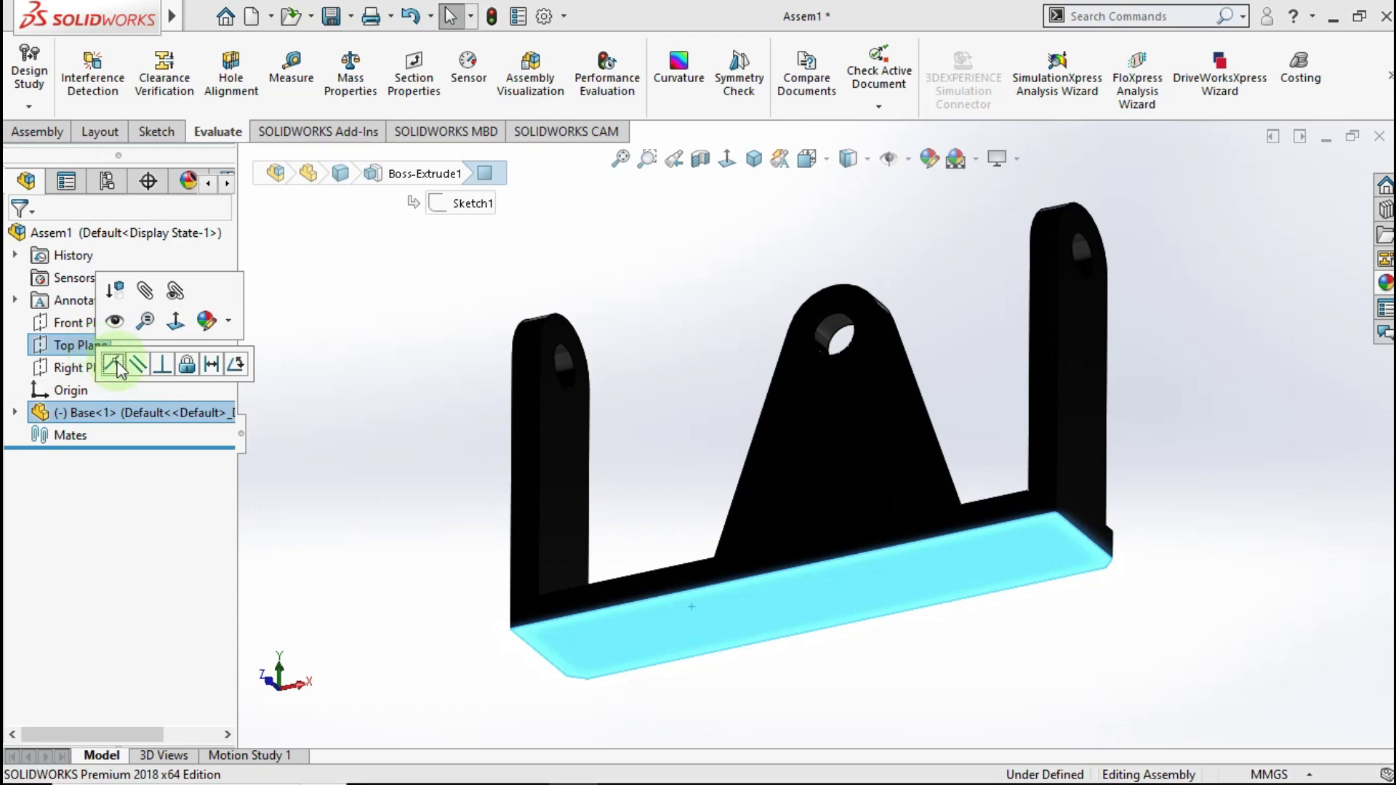
{"action": "left_click", "coordinate": [114, 366]}
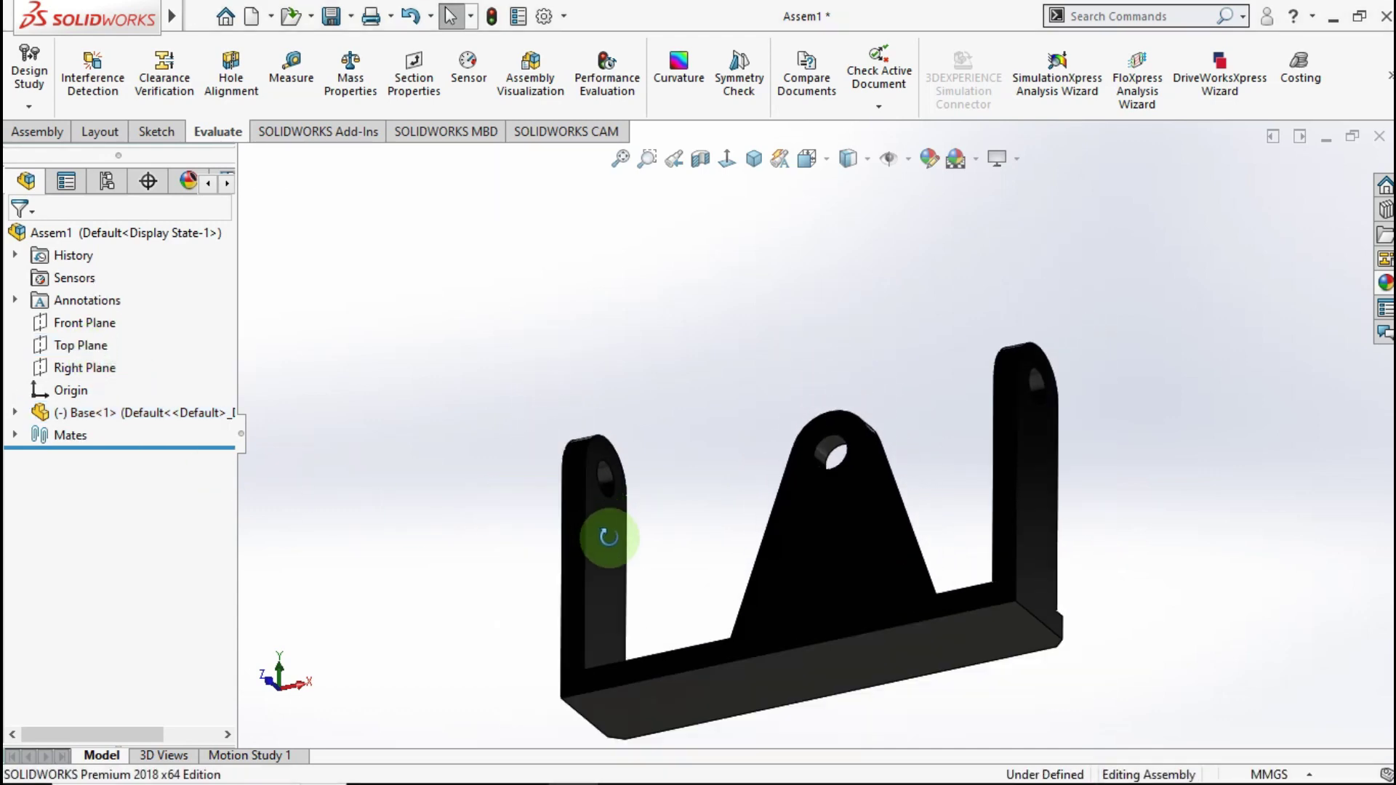
- Mate the Base's outer side face coincident with the Right Plane and its long front face coincident with the Front Plane
{"action": "left_click", "coordinate": [586, 612]}
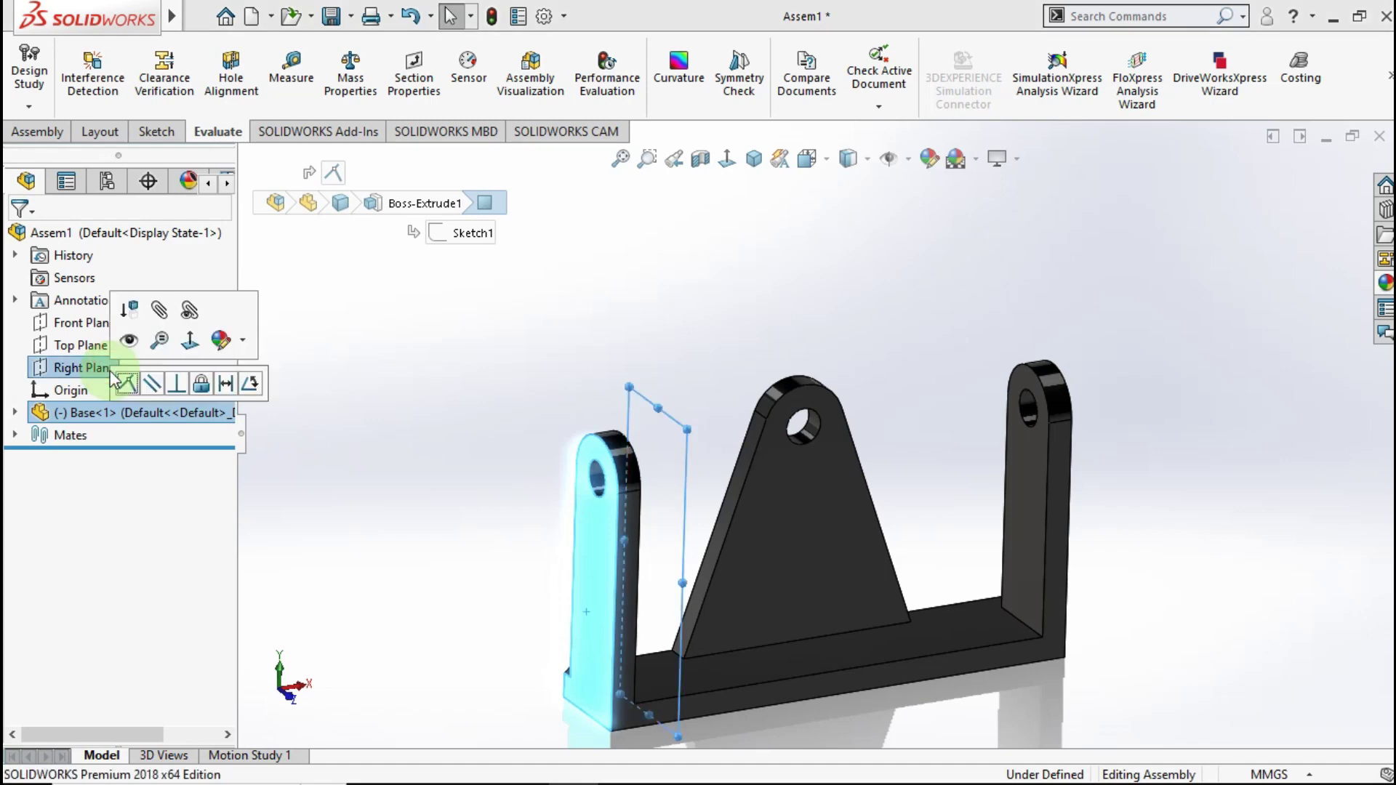
{"action": "left_click", "coordinate": [126, 383]}
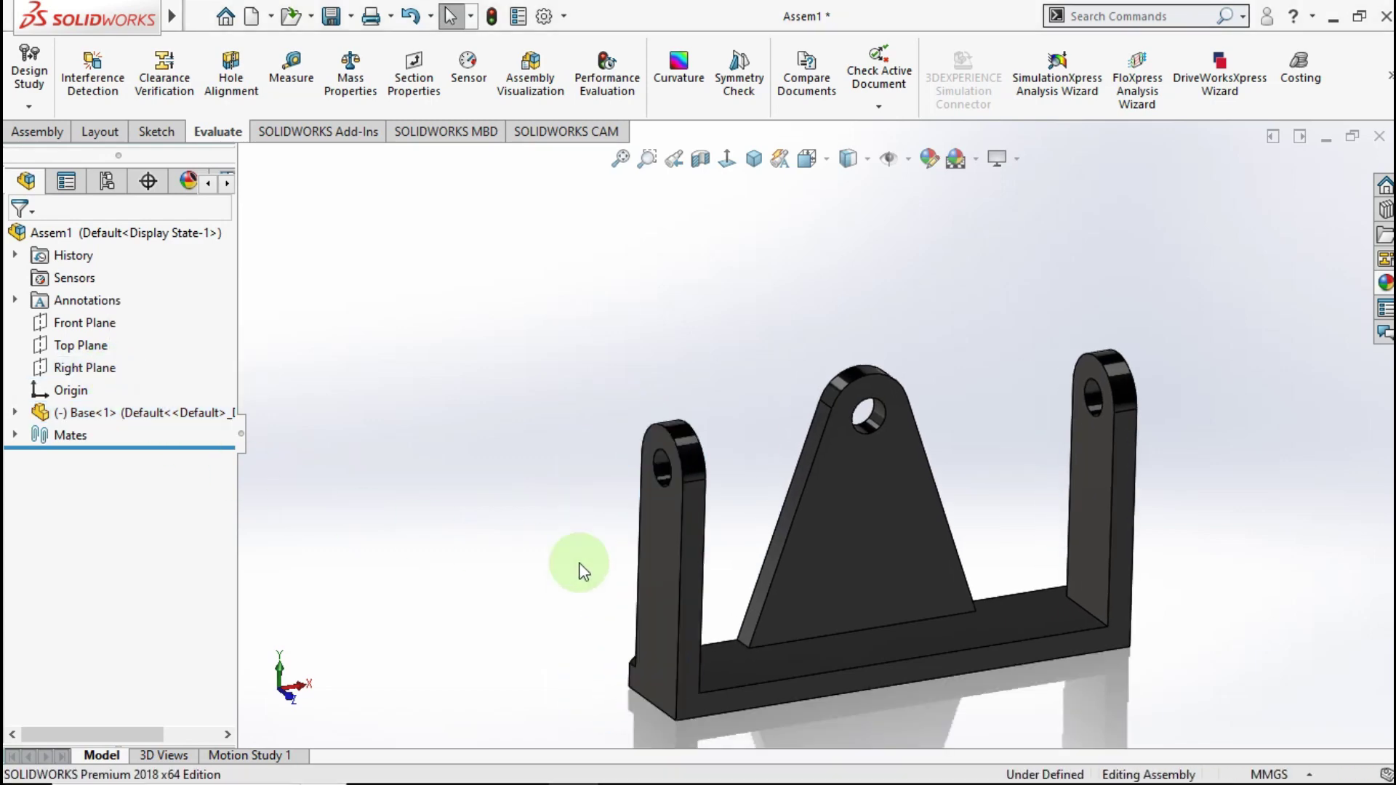
{"action": "left_click", "coordinate": [701, 700]}
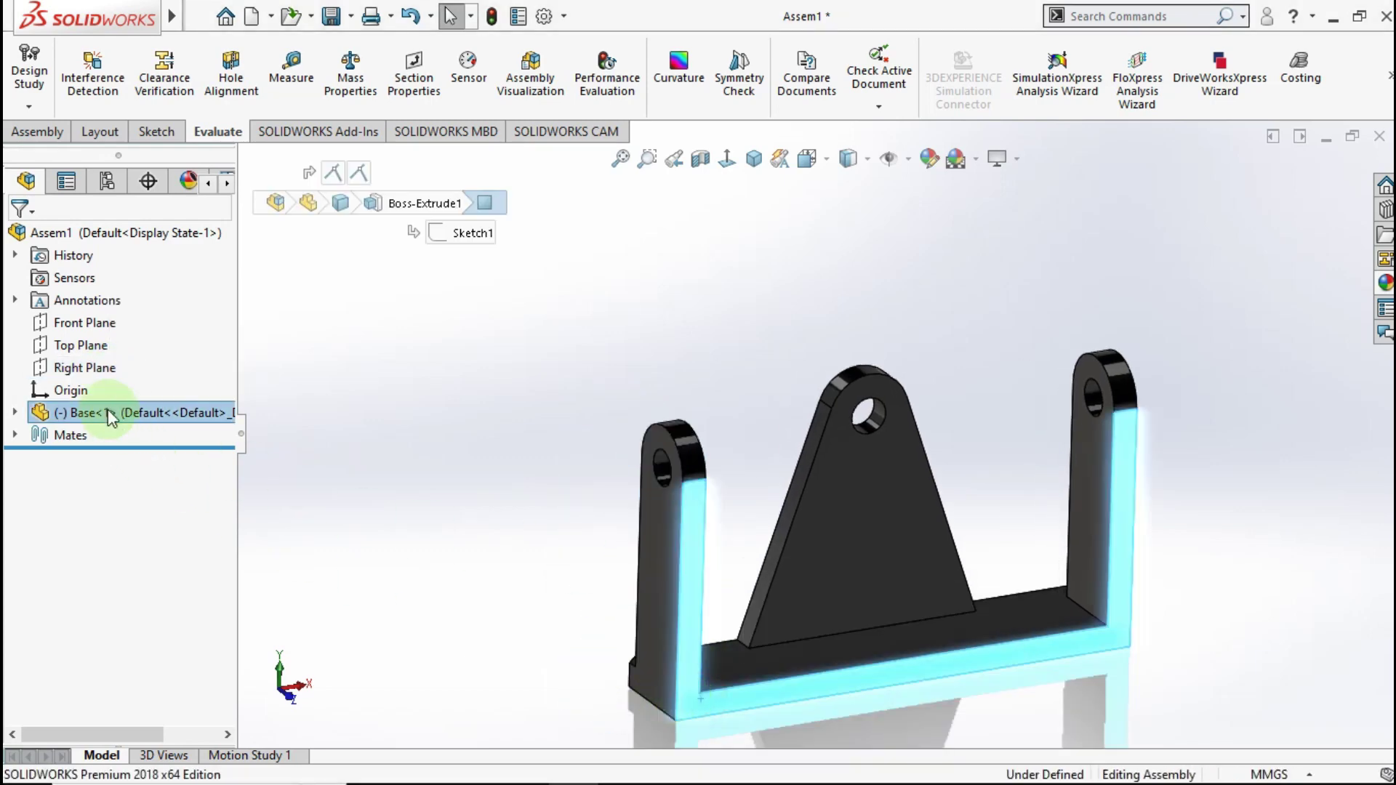
{"action": "left_click", "coordinate": [82, 328]}
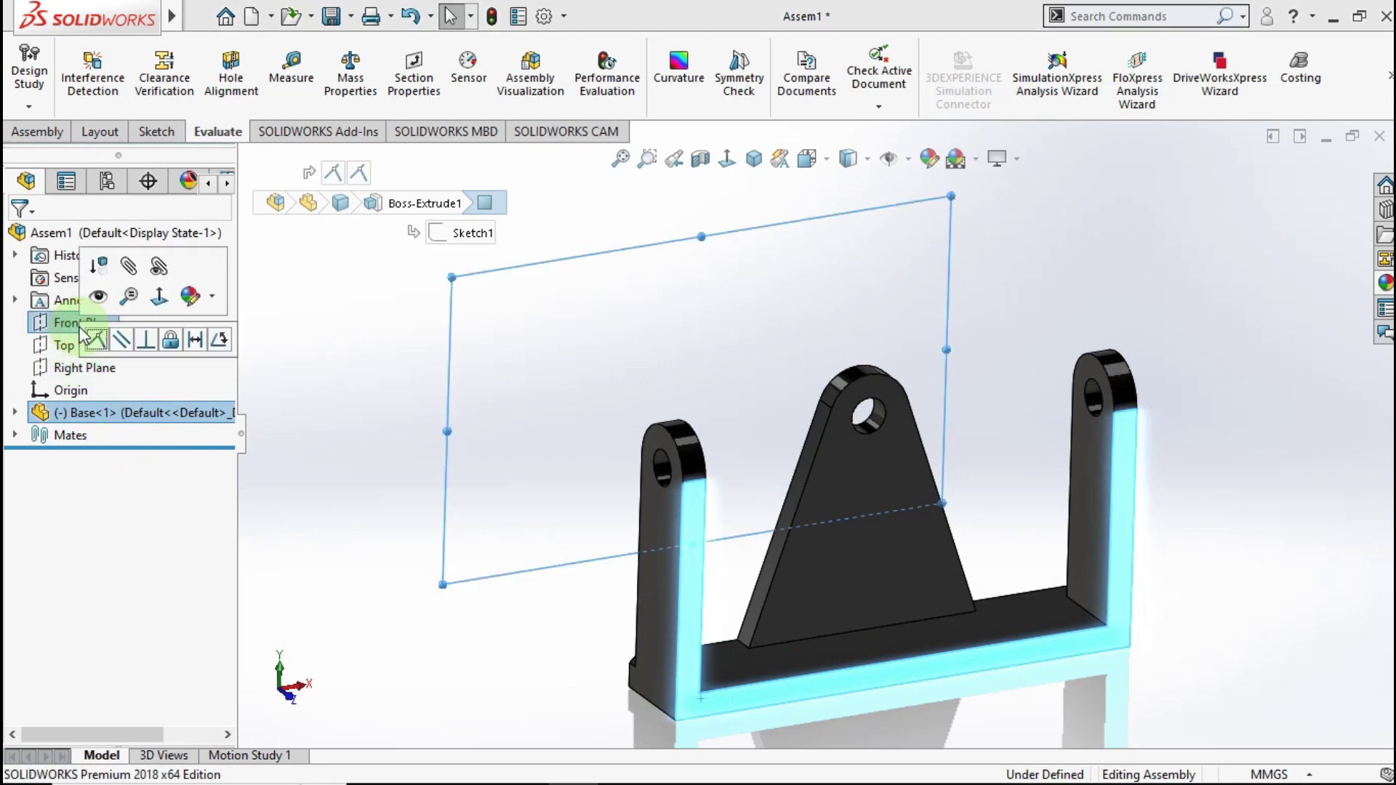
{"action": "left_click", "coordinate": [96, 343]}
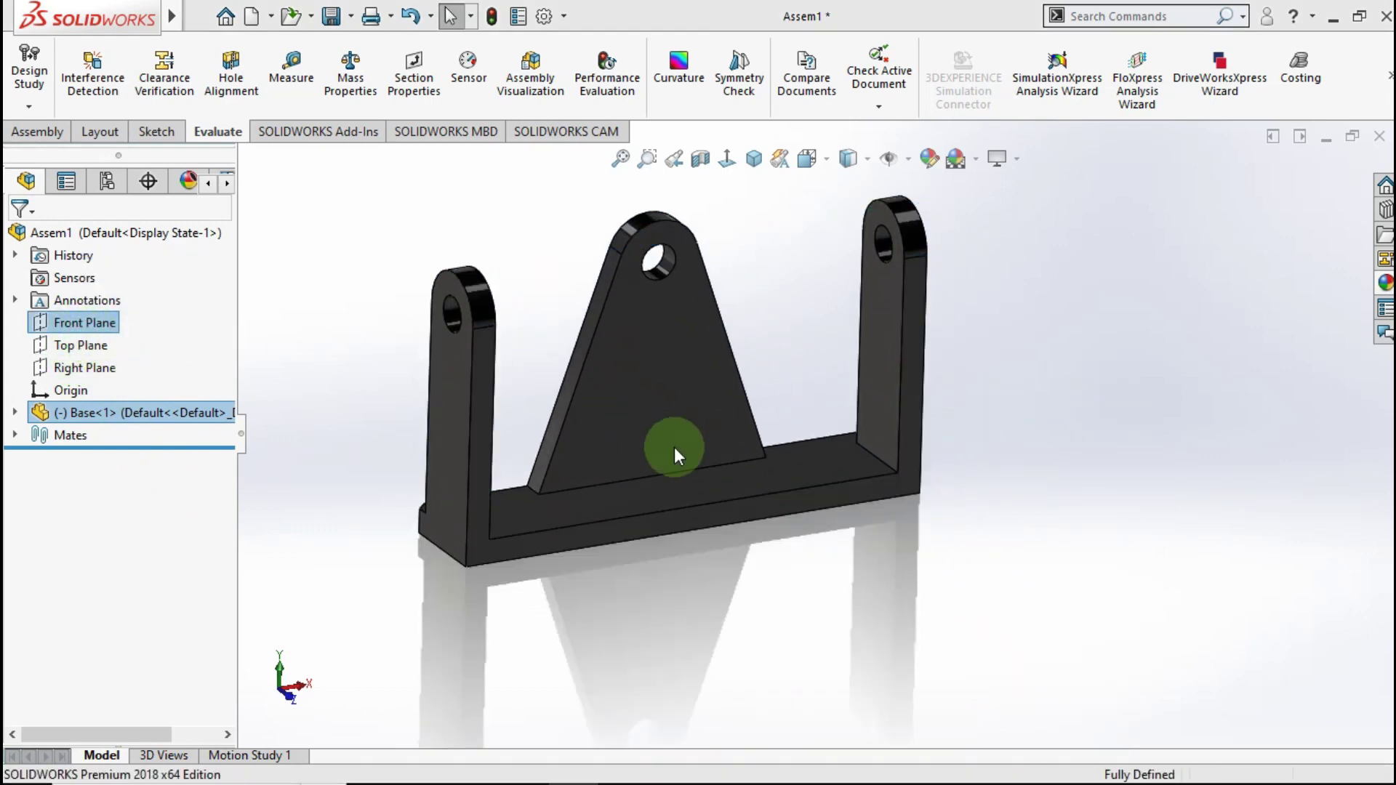
{"action": "middle_click_drag", "start_coordinate": [674, 447], "coordinate": [540, 432]}
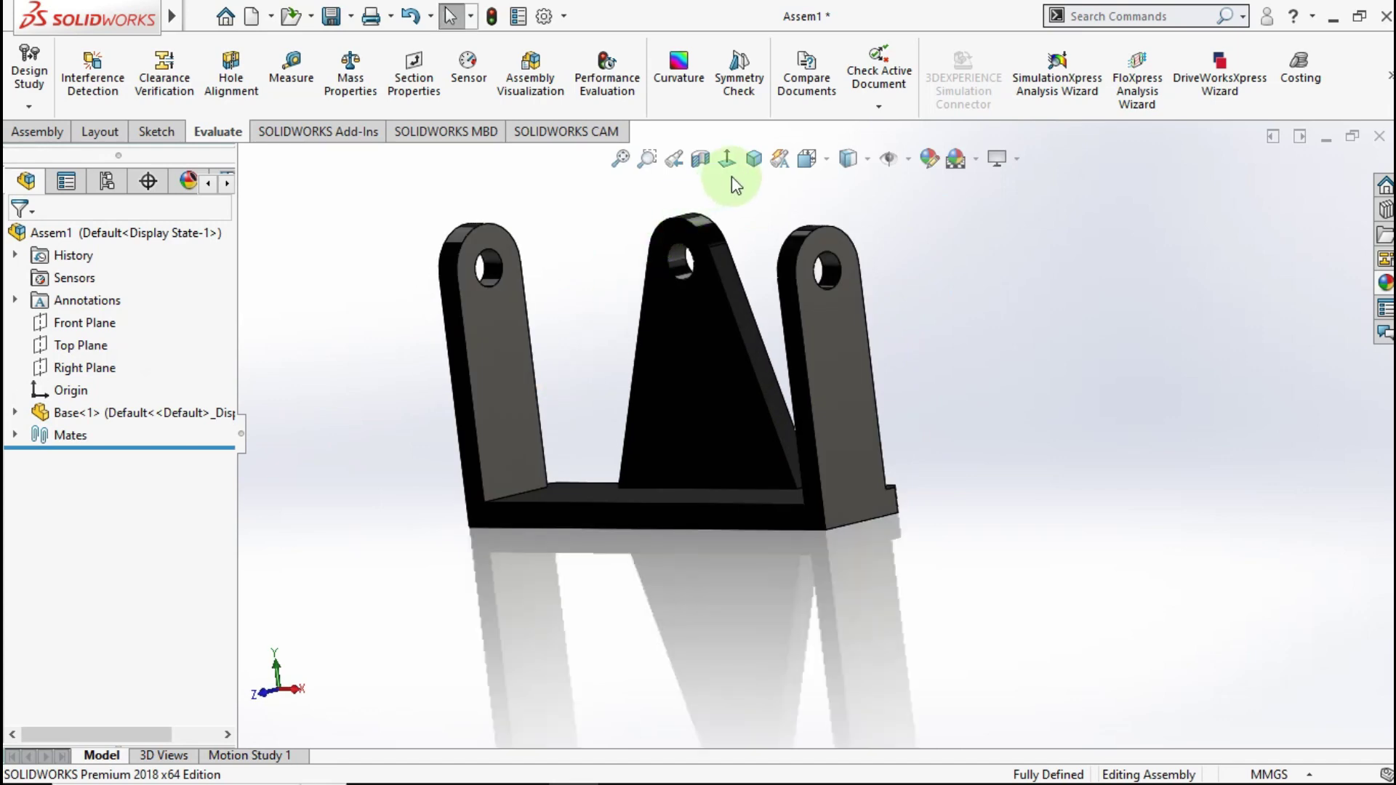
{"action": "left_click", "coordinate": [754, 158]}
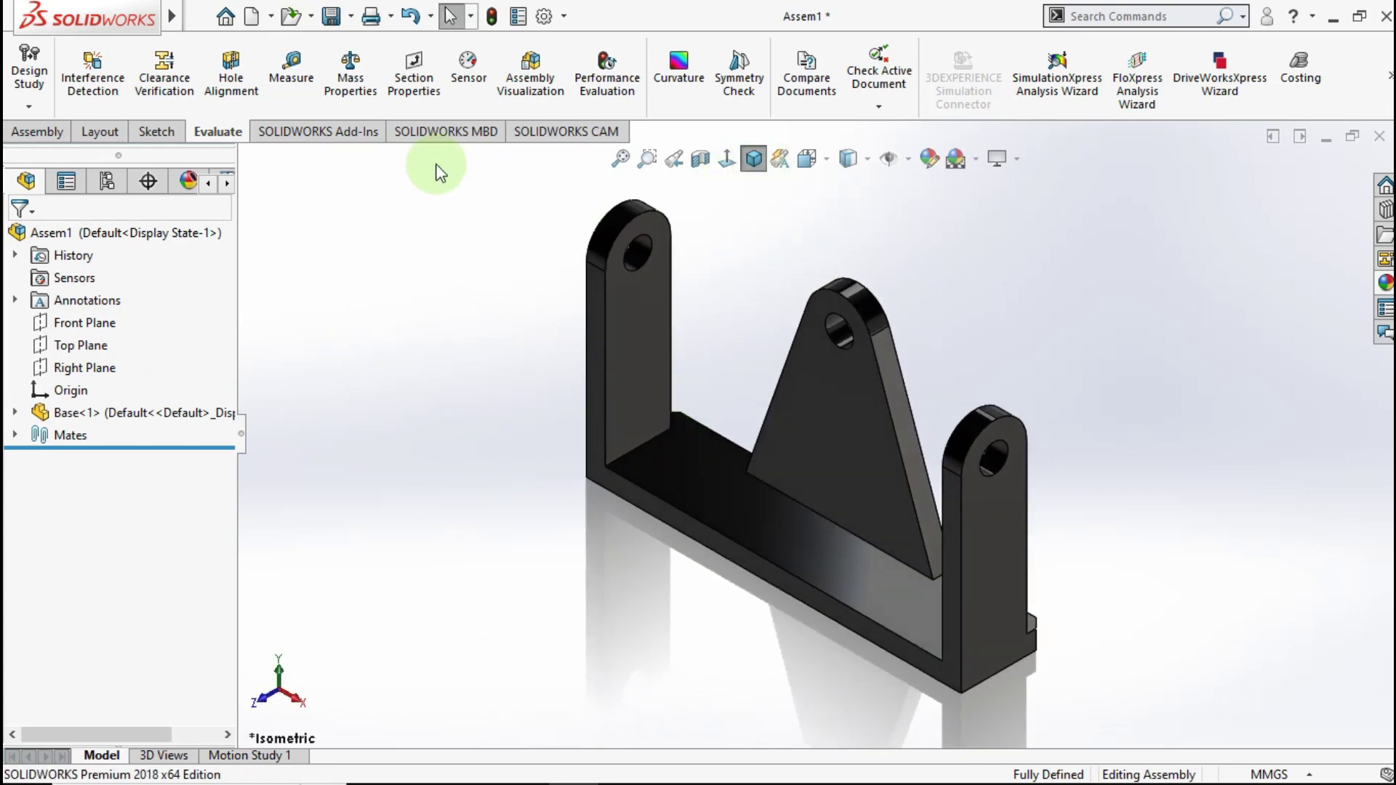
- Insert the Roller and Slider parts together and place them in free space beside the Base
{"action": "left_click", "coordinate": [40, 130]}
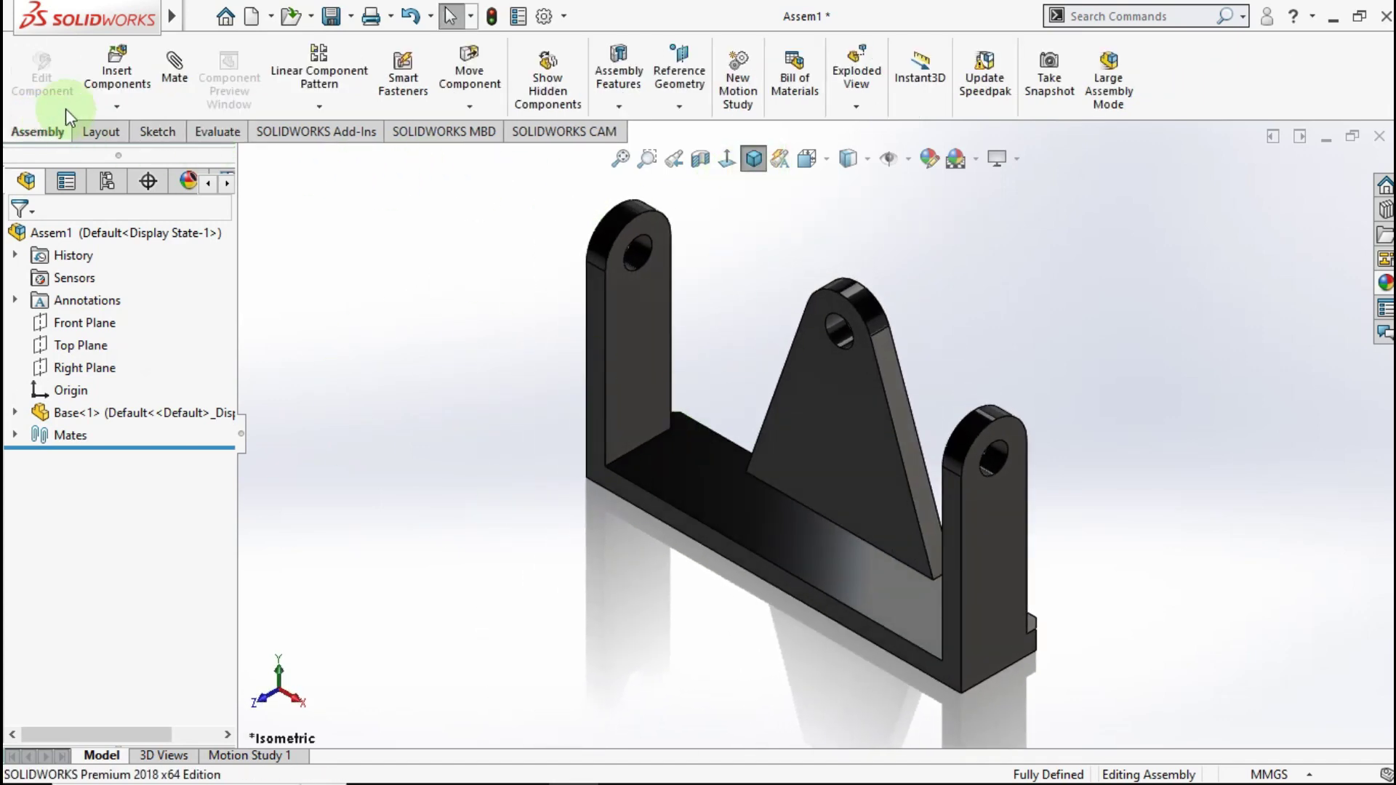
{"action": "left_click", "coordinate": [108, 87]}
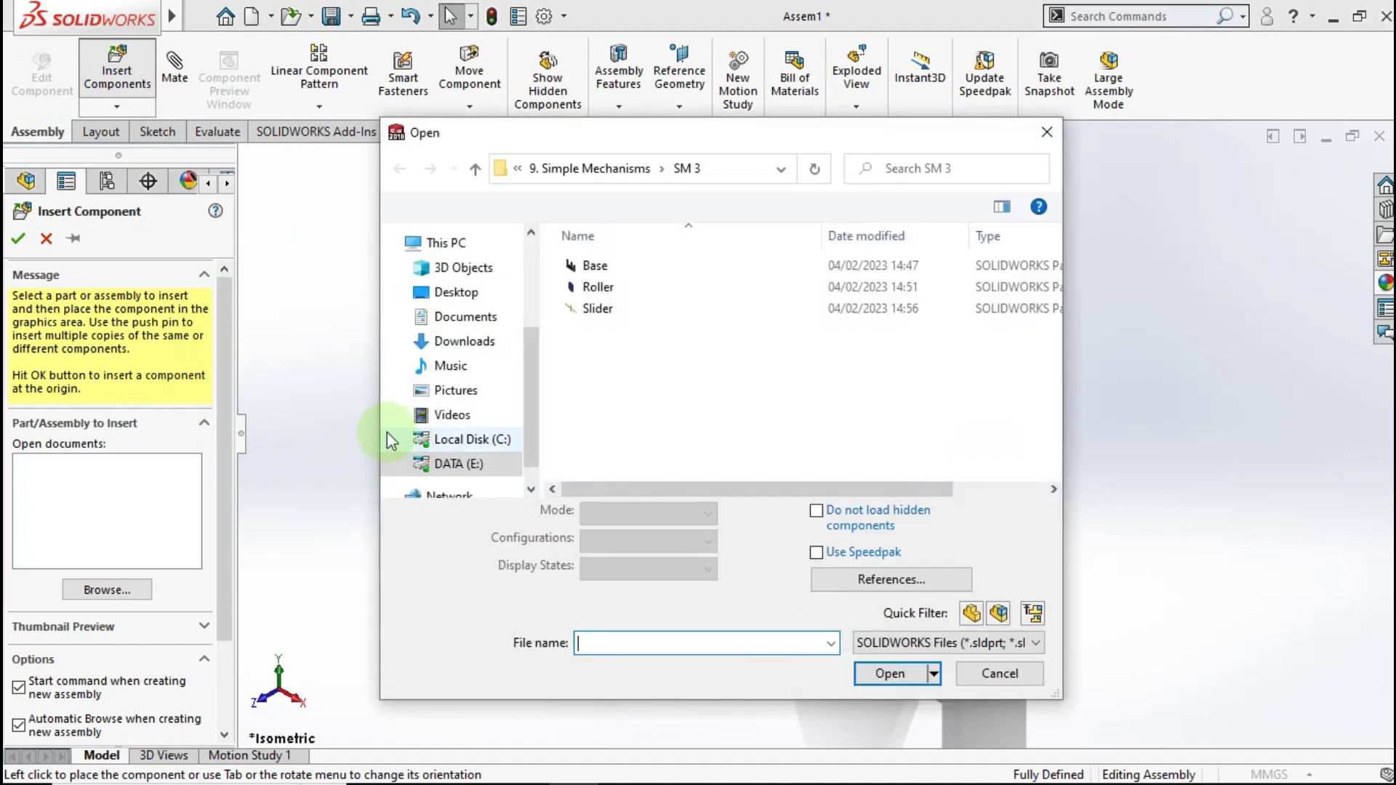
{"action": "left_click", "coordinate": [596, 311]}
{"action": "left_click", "coordinate": [591, 288], "text": "ctrl"}
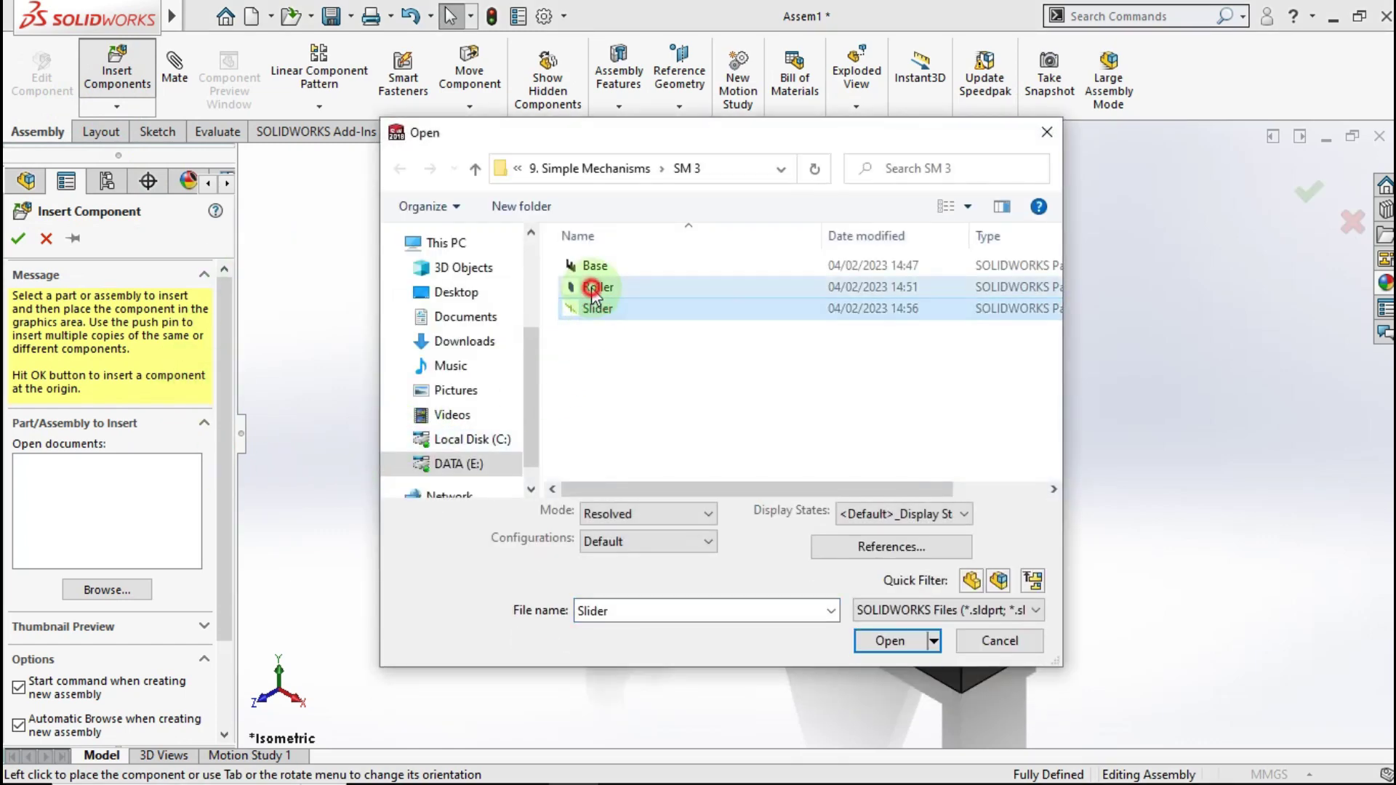
{"action": "left_click", "coordinate": [882, 671]}
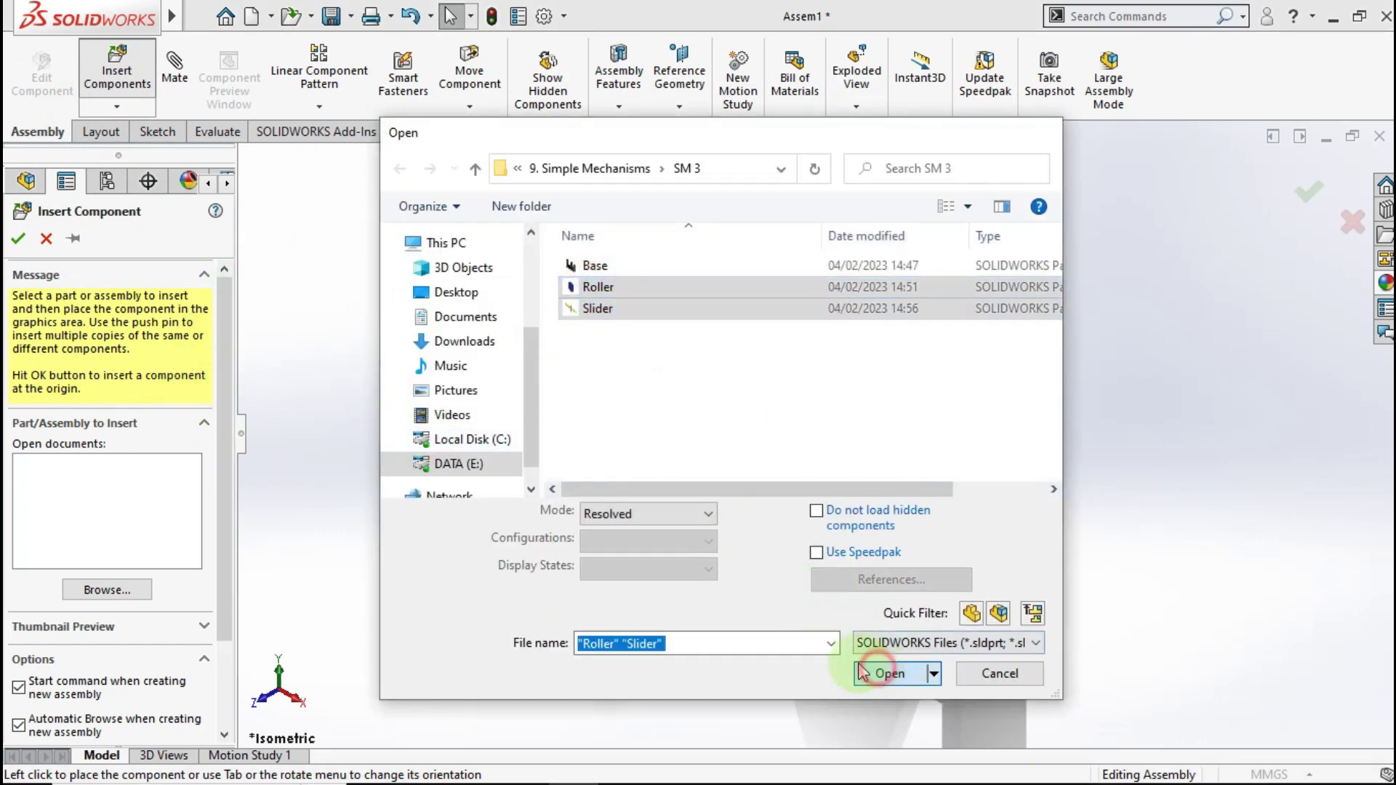
{"action": "left_click", "coordinate": [613, 392]}
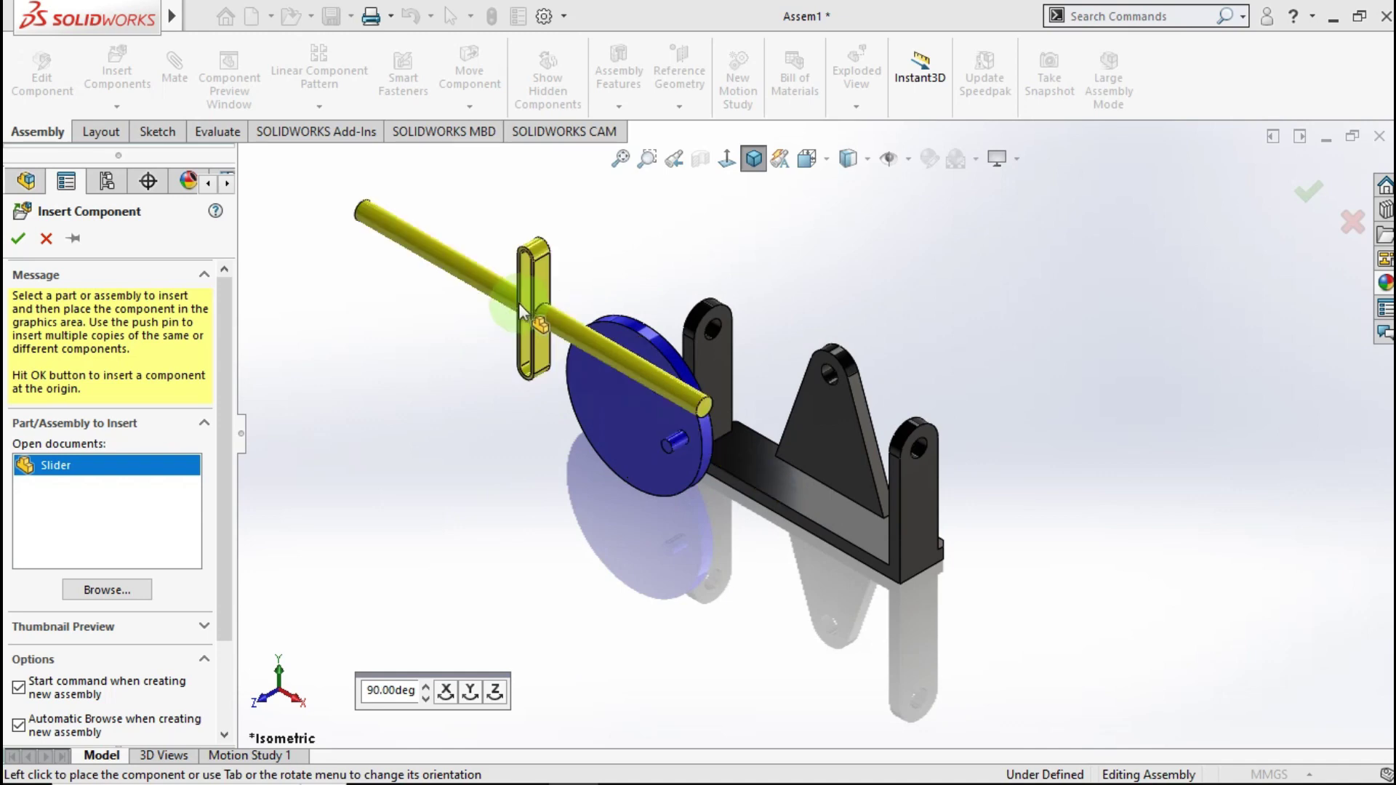
{"action": "left_click", "coordinate": [494, 299]}
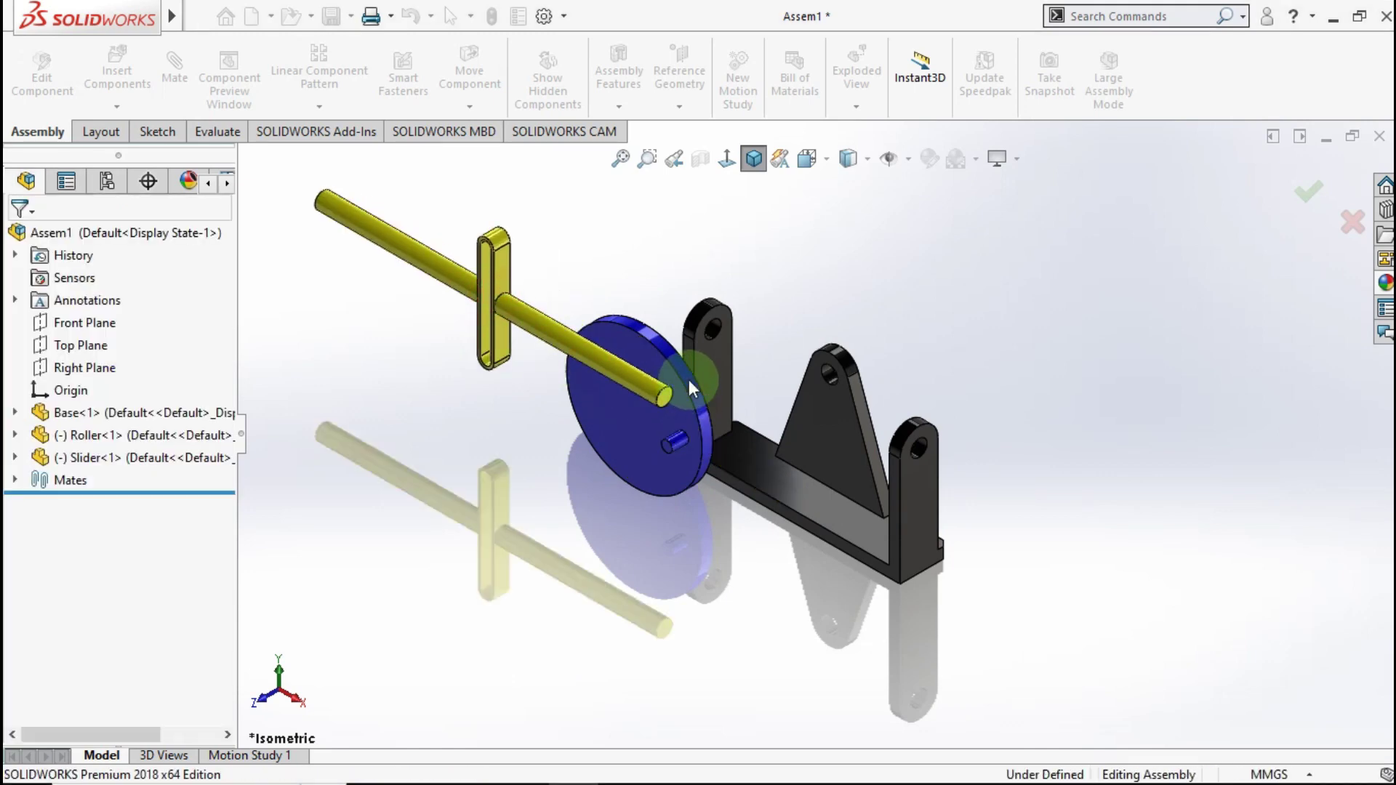
- Add a concentric mate between the Roller's rear centre pin and the hole in the Base's triangular support
{"action": "middle_click_drag", "start_coordinate": [687, 379], "coordinate": [739, 358]}
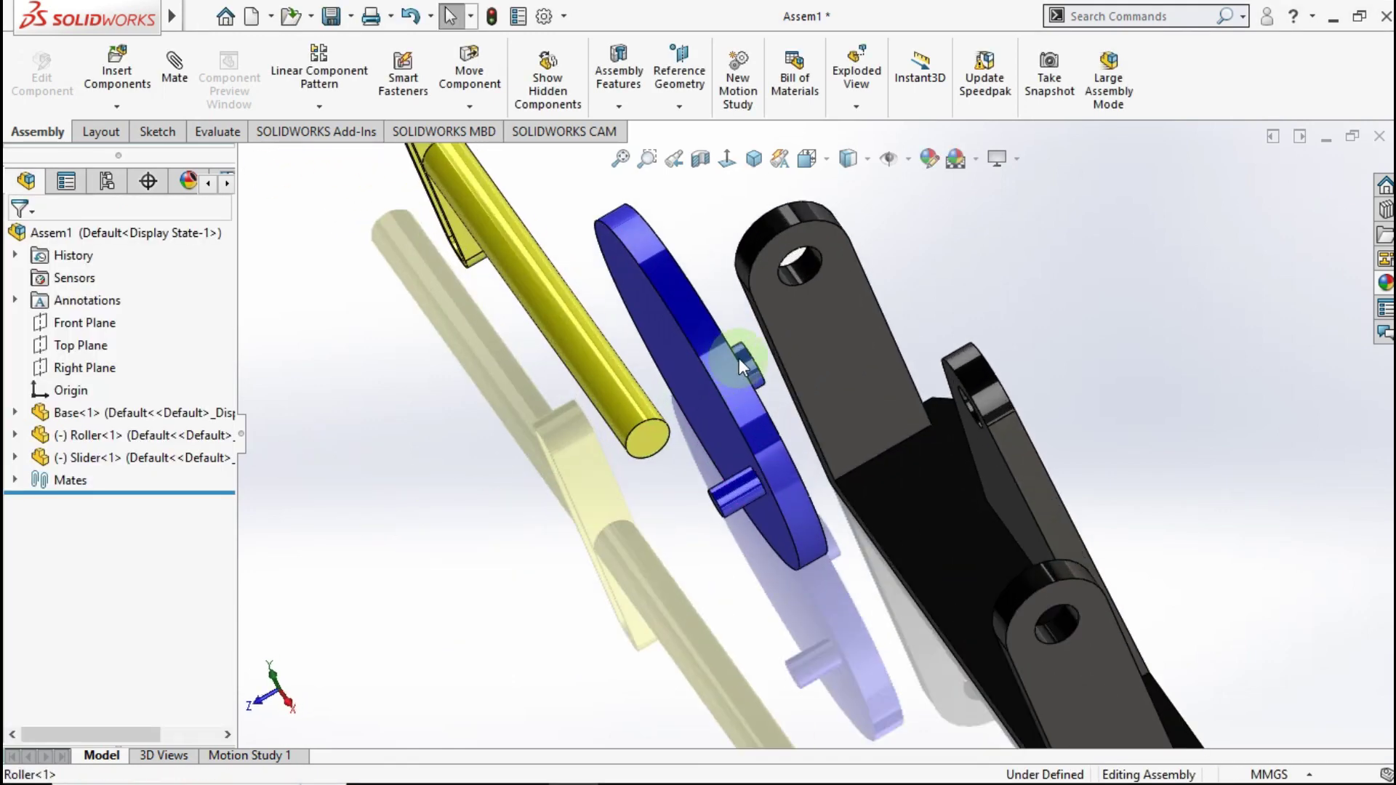
{"action": "left_click", "coordinate": [749, 362]}
{"action": "middle_click_drag", "start_coordinate": [826, 414], "coordinate": [1174, 383]}
{"action": "scroll", "coordinate": [1182, 391], "scroll_direction": "down", "scroll_amount": 3}
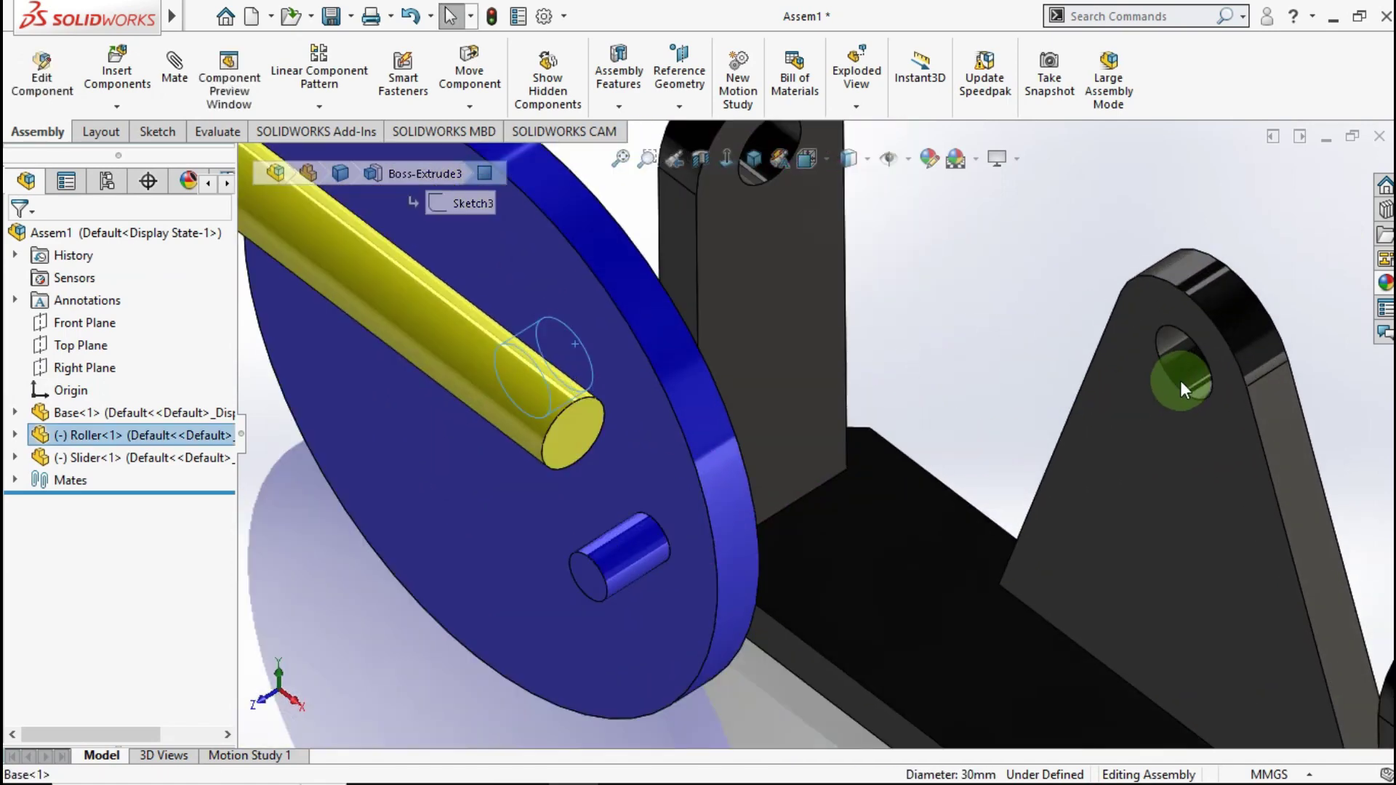
{"action": "left_click", "coordinate": [1182, 376], "text": "ctrl"}
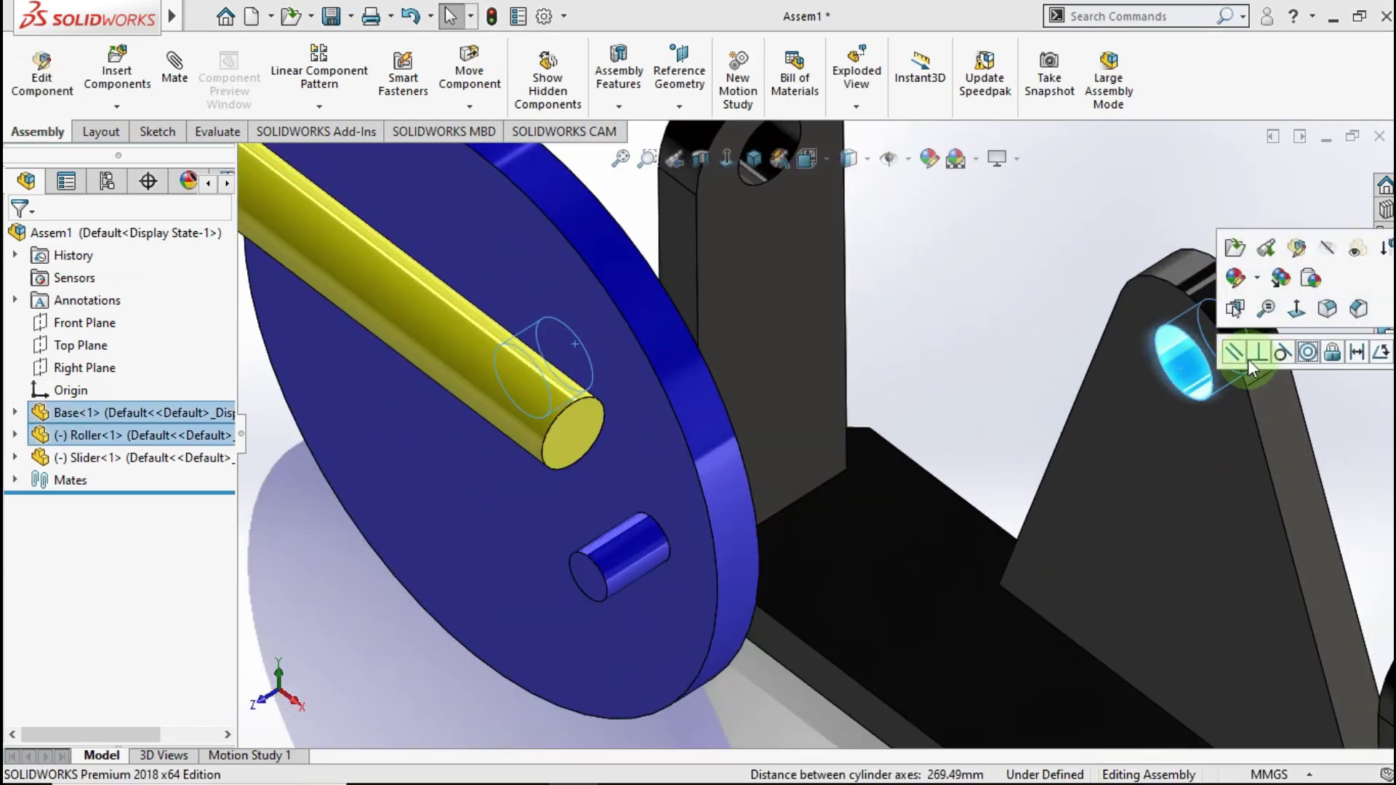
{"action": "left_click", "coordinate": [1307, 354]}
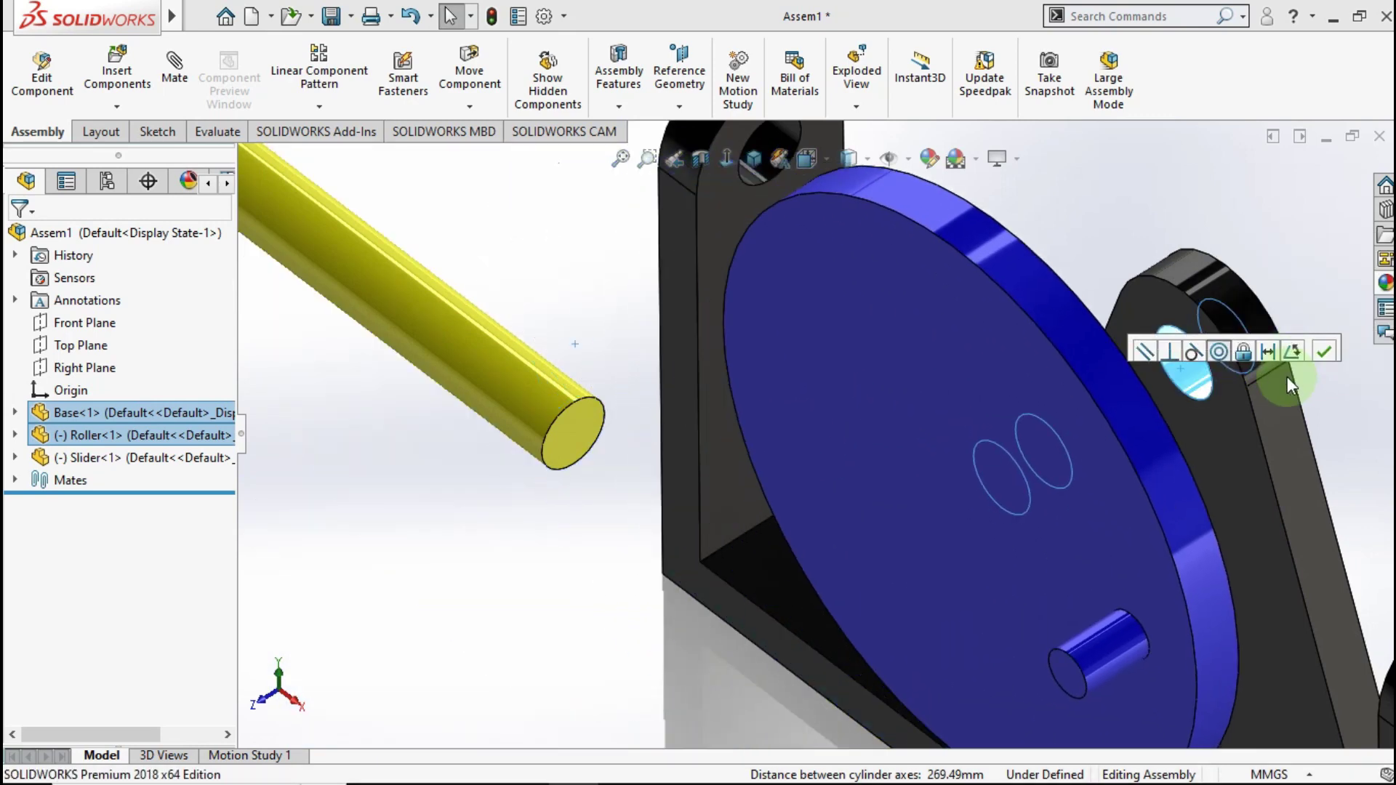
- Mate the Roller disc's rear face coincident with the front face of the Base's triangular support
{"action": "left_click", "coordinate": [1225, 439]}
{"action": "middle_click_drag", "start_coordinate": [1224, 439], "coordinate": [1006, 477]}
{"action": "left_click", "coordinate": [945, 477], "text": "ctrl"}
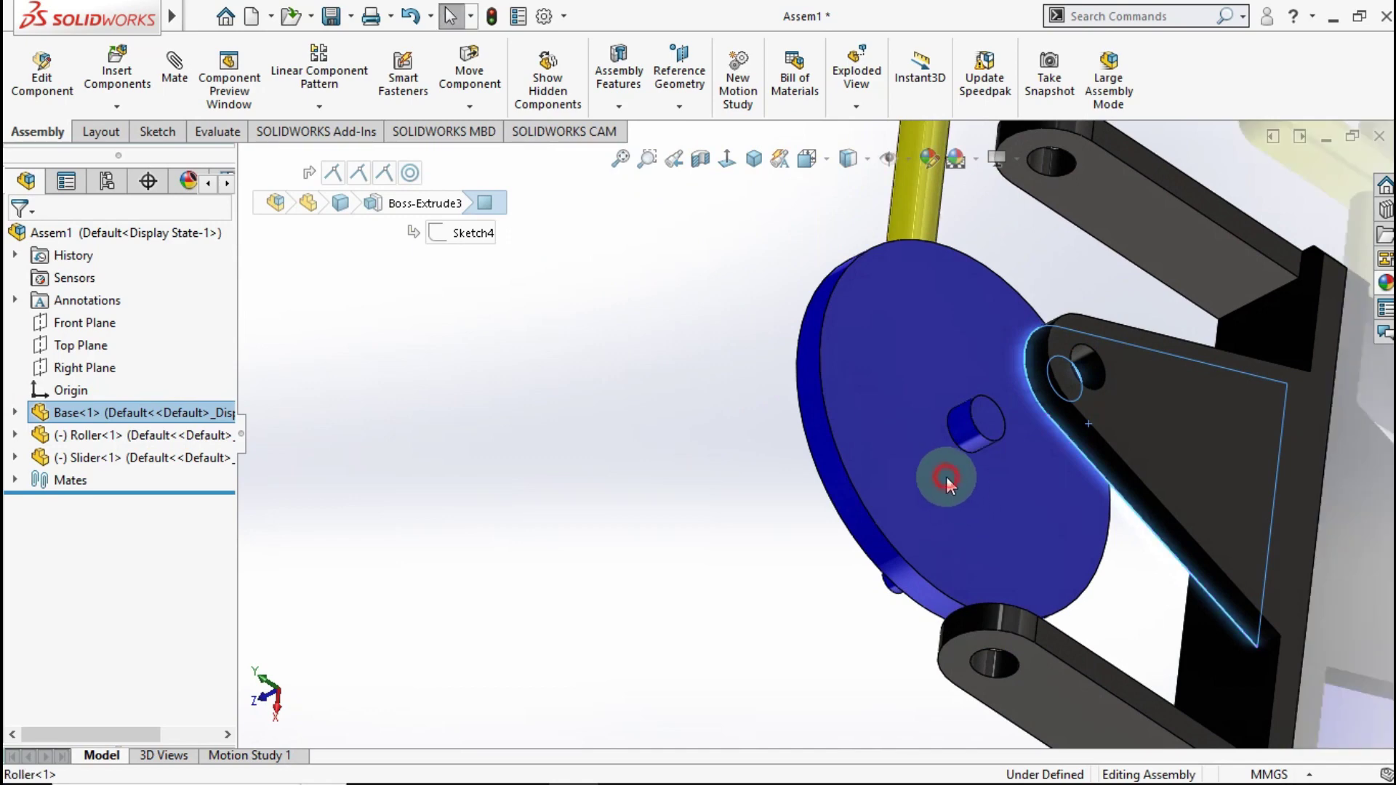
{"action": "left_click", "coordinate": [1005, 458]}
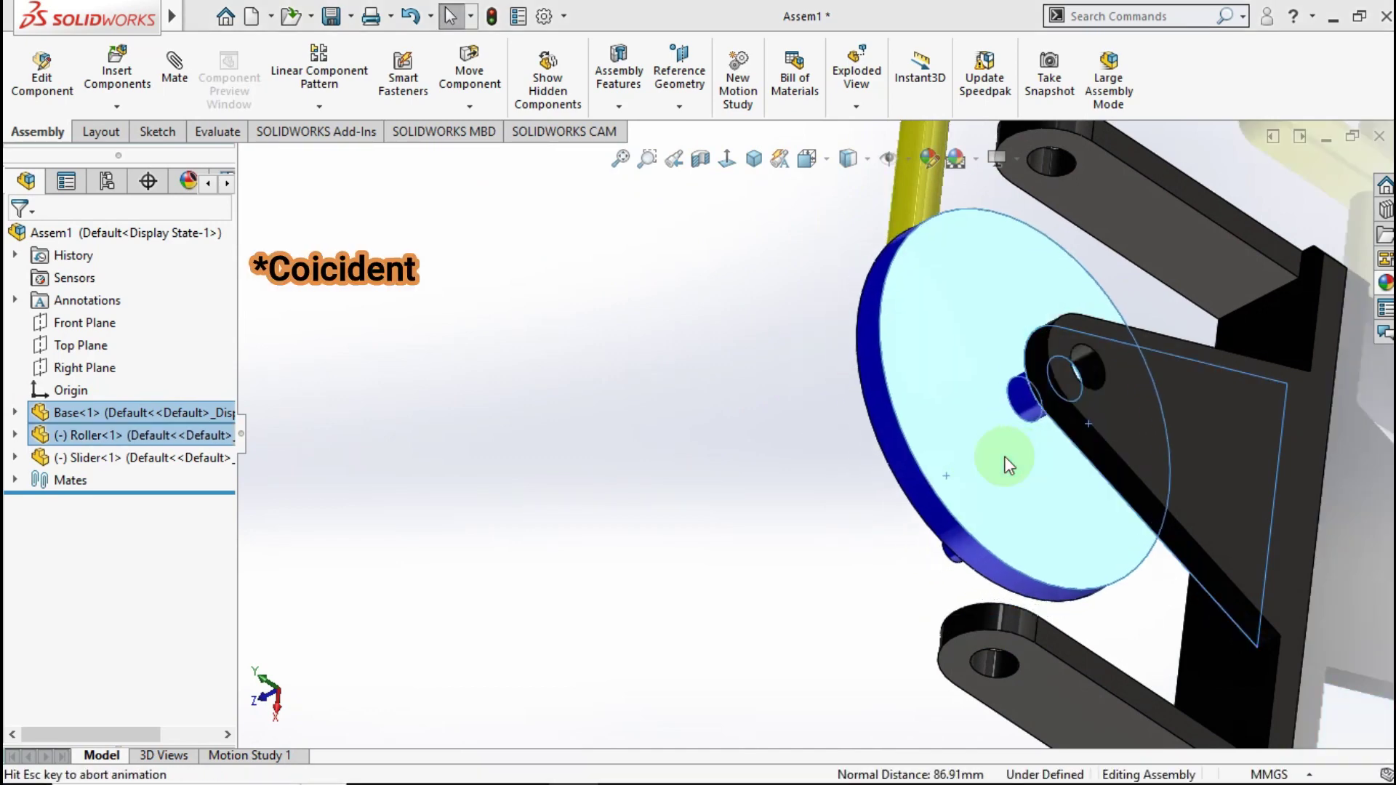
{"action": "mouse_move", "coordinate": [921, 479]}
{"action": "middle_mouse_down"}
{"action": "mouse_move", "coordinate": [991, 380]}
{"action": "mouse_move", "coordinate": [919, 476]}
{"action": "mouse_move", "coordinate": [957, 439]}
{"action": "mouse_move", "coordinate": [909, 476]}
{"action": "middle_mouse_up"}
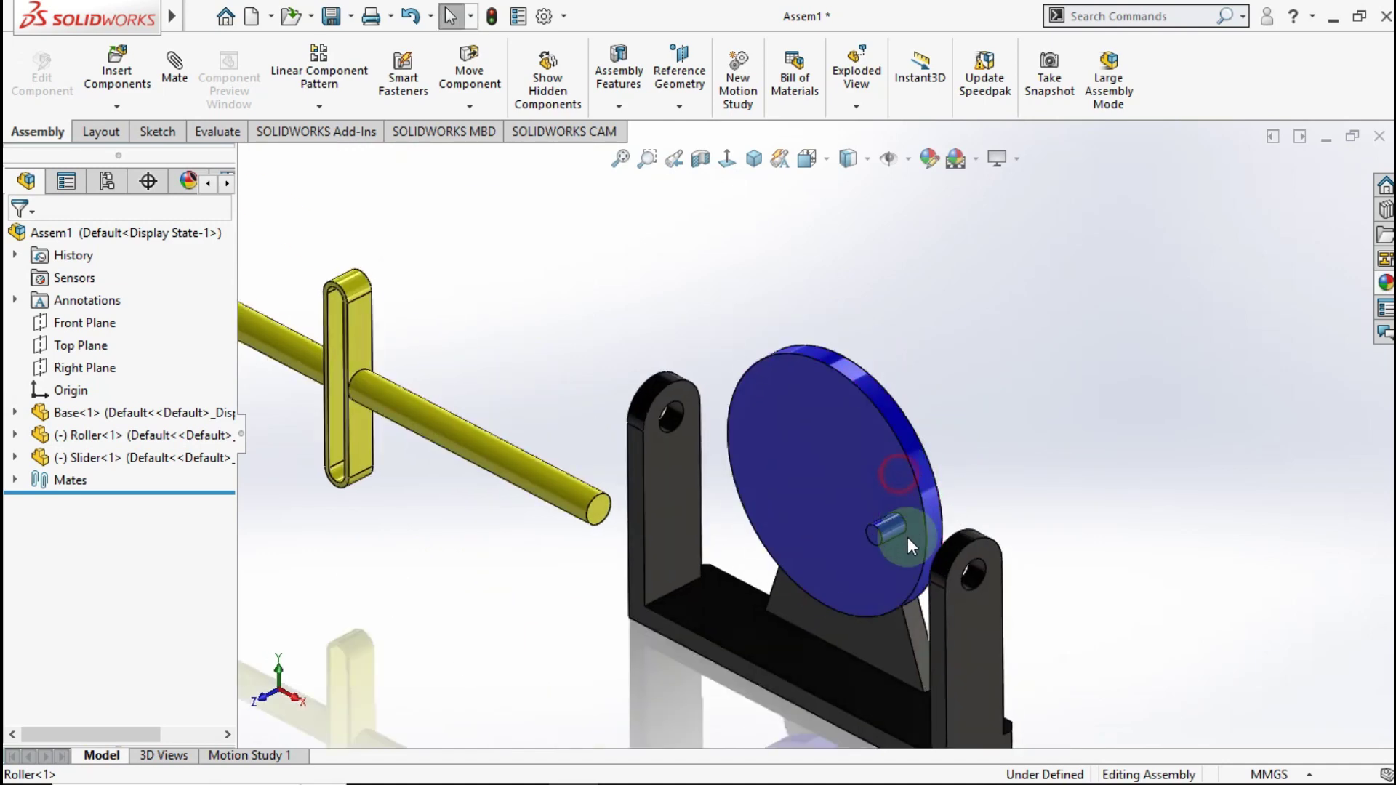
- Turn the Roller about its centre pin to check that it rotates on the support
{"action": "left_click_drag", "start_coordinate": [907, 536], "coordinate": [795, 600]}
{"action": "left_click_drag", "start_coordinate": [698, 558], "coordinate": [979, 559]}
{"action": "left_click", "coordinate": [1004, 448]}
{"action": "scroll", "coordinate": [558, 417], "scroll_direction": "up", "scroll_amount": 2}
{"action": "scroll", "coordinate": [517, 421], "scroll_direction": "down", "scroll_amount": 3}
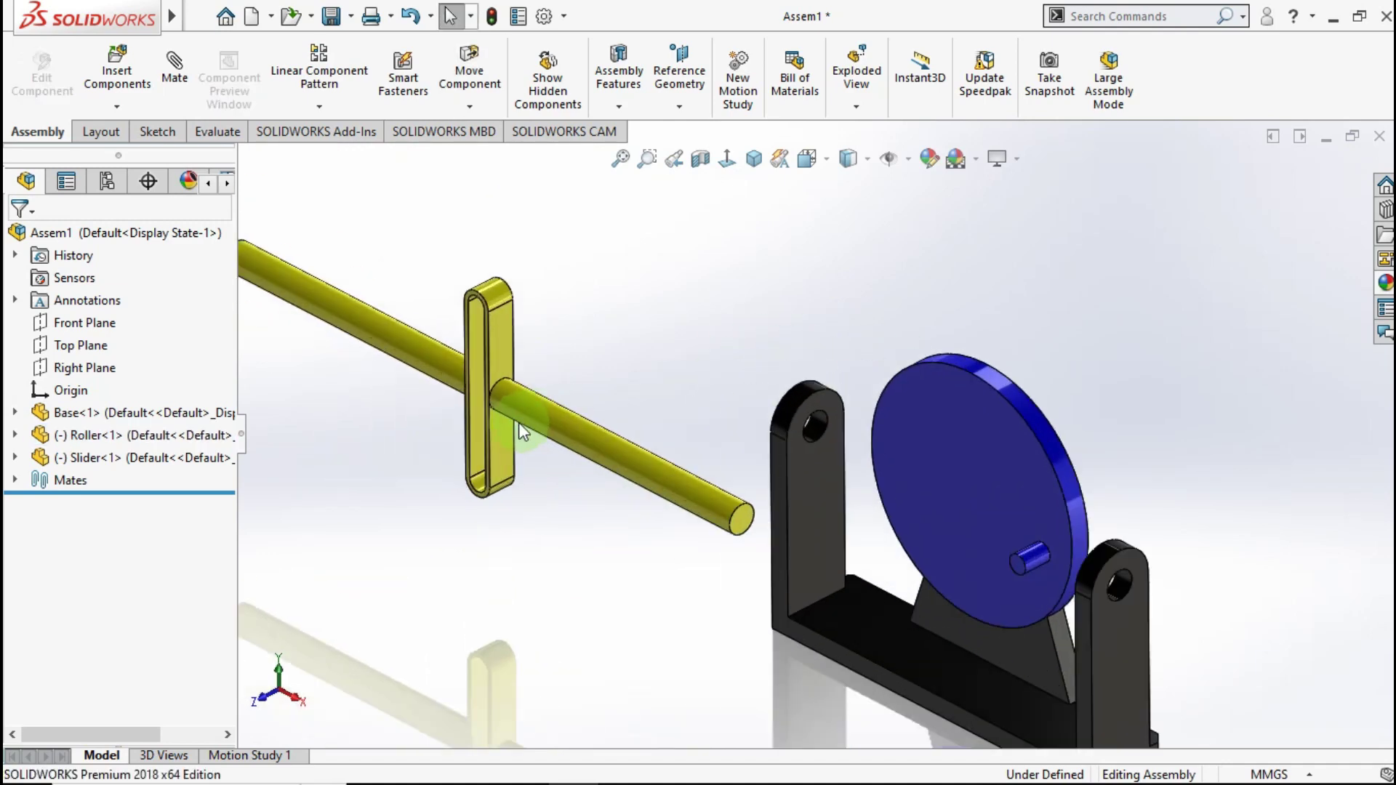
{"action": "left_click", "coordinate": [487, 405]}
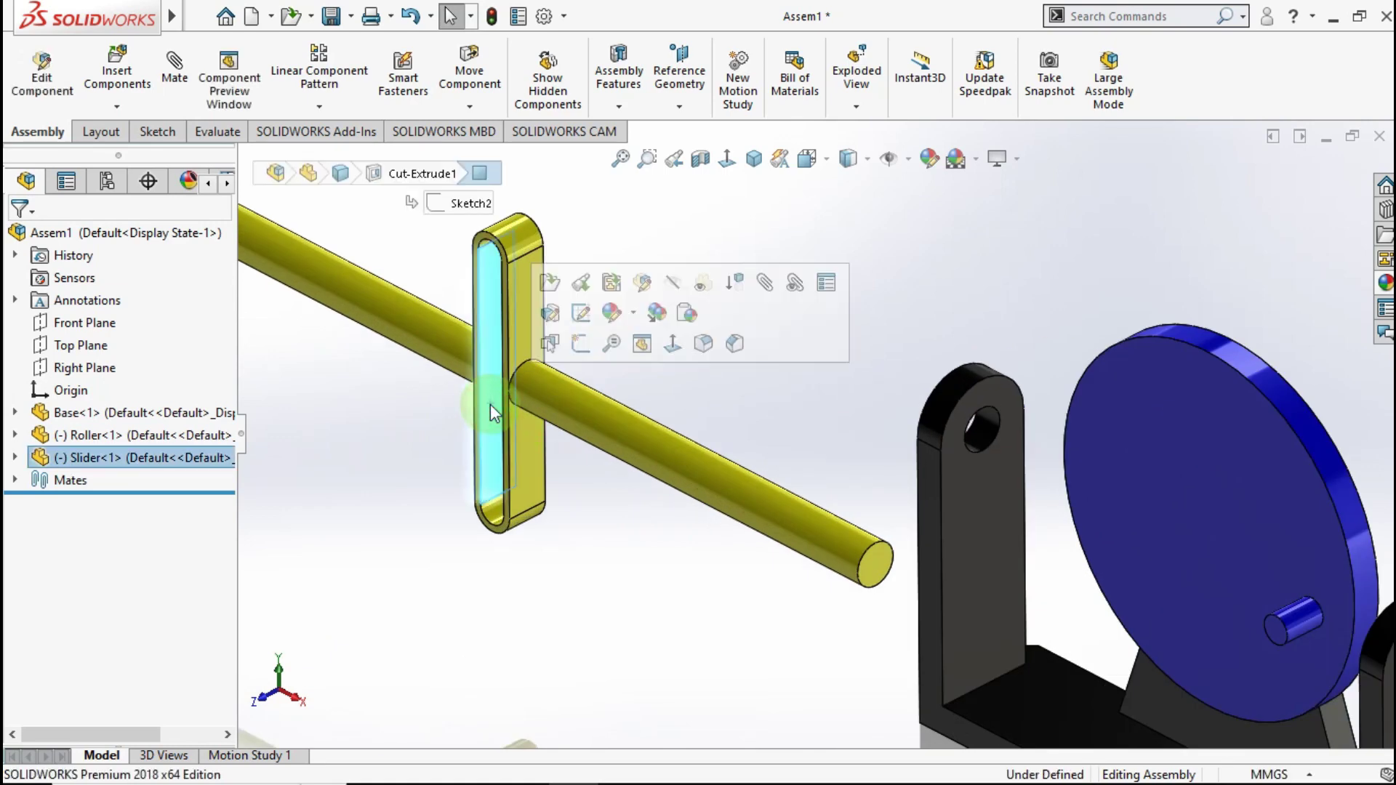
{"action": "scroll", "coordinate": [1124, 513], "scroll_direction": "up", "scroll_amount": 2}
{"action": "scroll", "coordinate": [1124, 513], "scroll_direction": "down", "scroll_amount": 2}
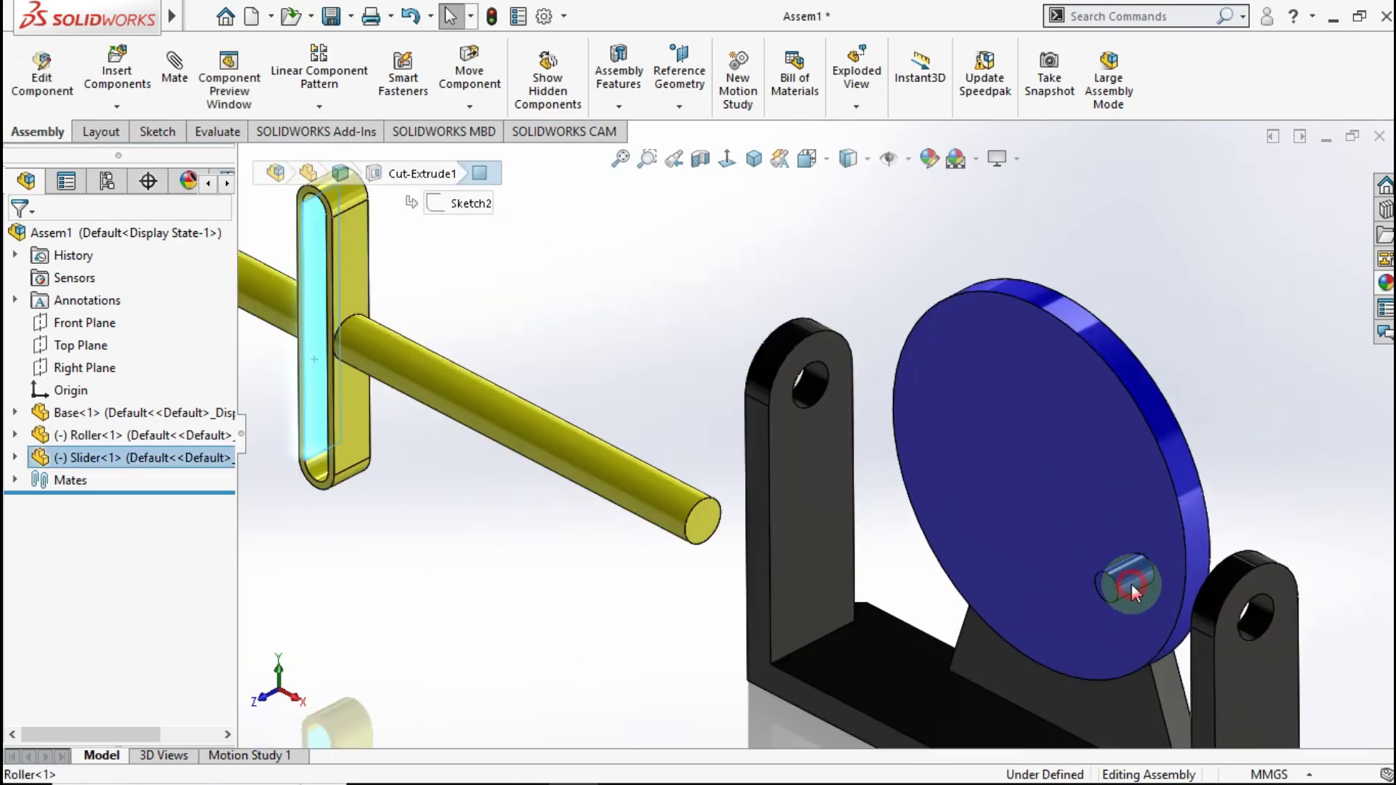
{"action": "left_click", "coordinate": [1131, 583], "text": "ctrl"}
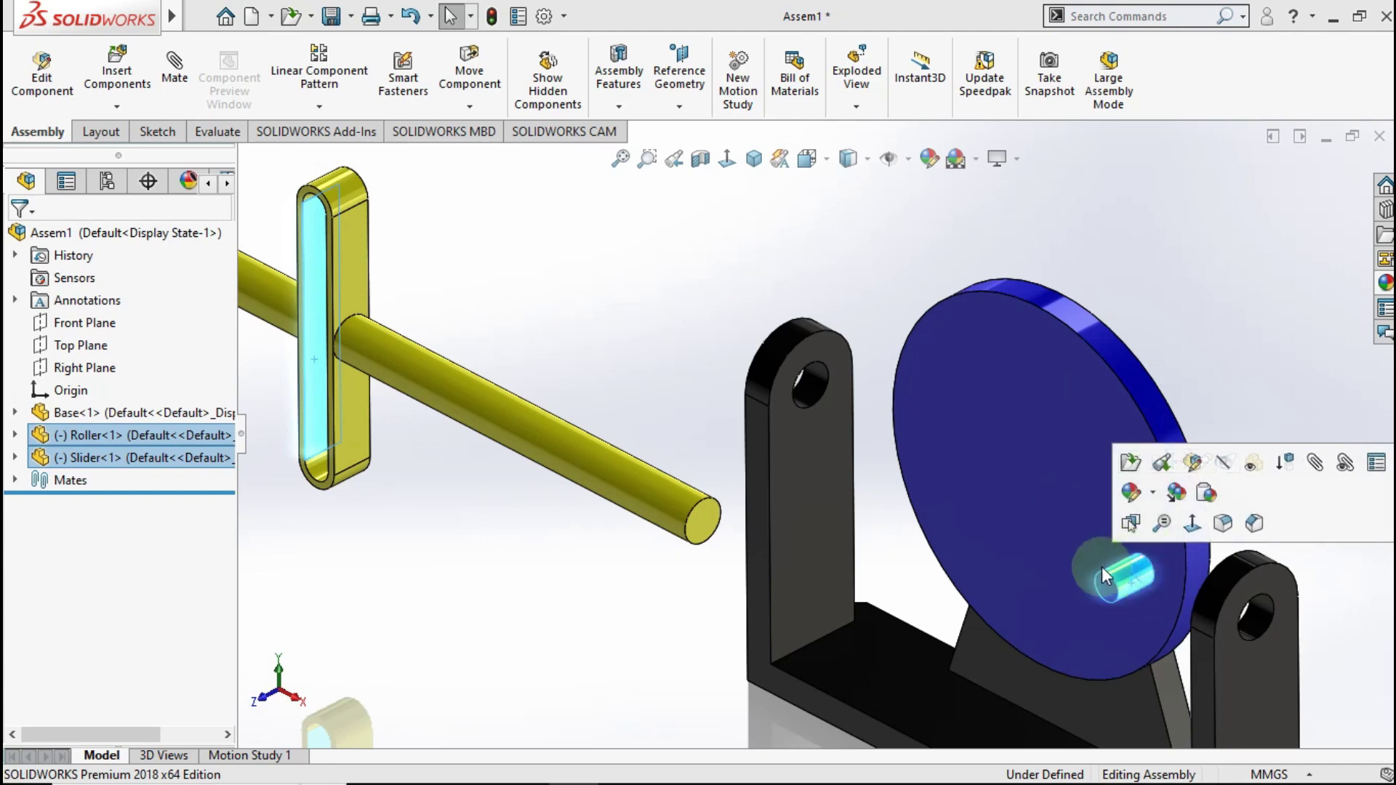
{"action": "left_click", "coordinate": [1240, 320]}
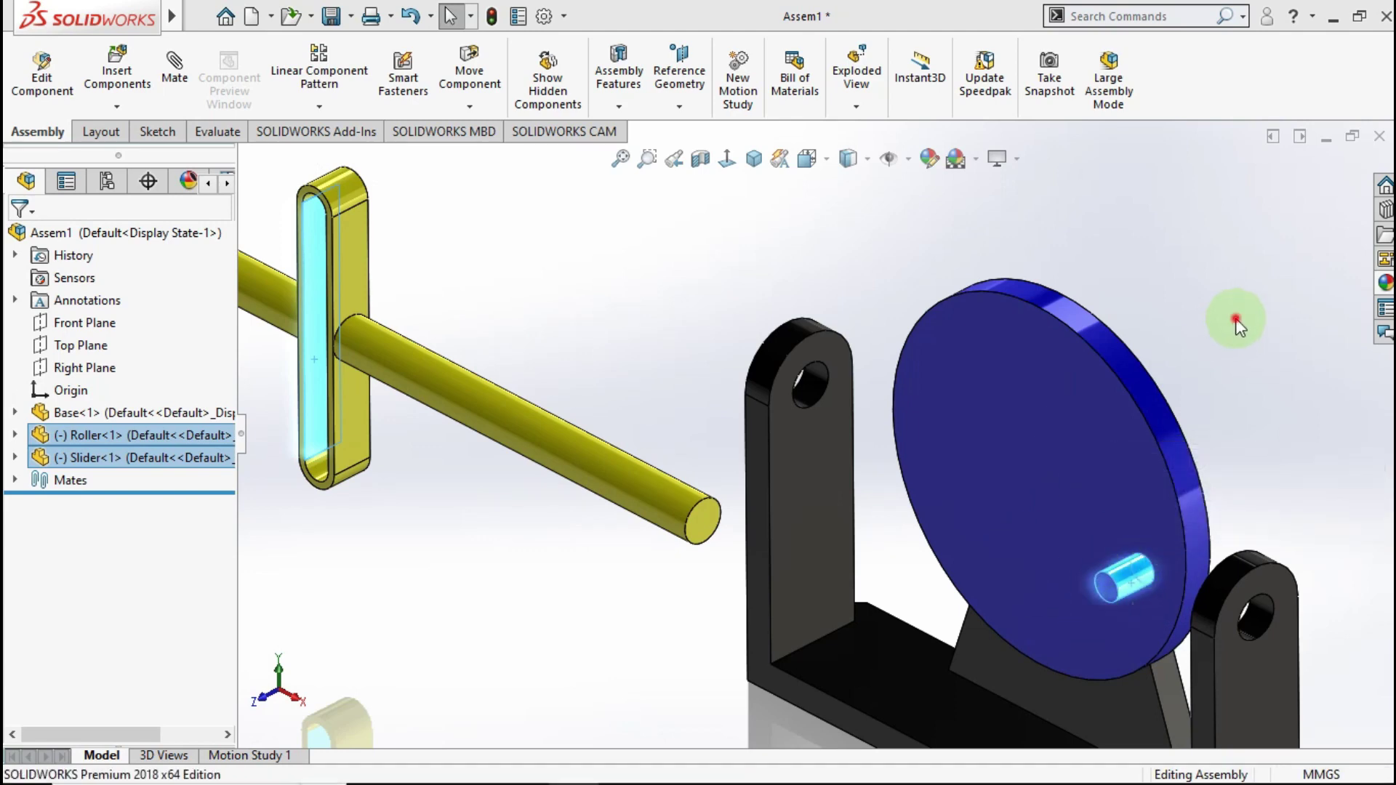
- Add a slot mate between the Roller's front off-centre pin and the inner face of the Slider's slot
{"action": "left_click", "coordinate": [1131, 583]}
{"action": "scroll", "coordinate": [455, 433], "scroll_direction": "down", "scroll_amount": 2}
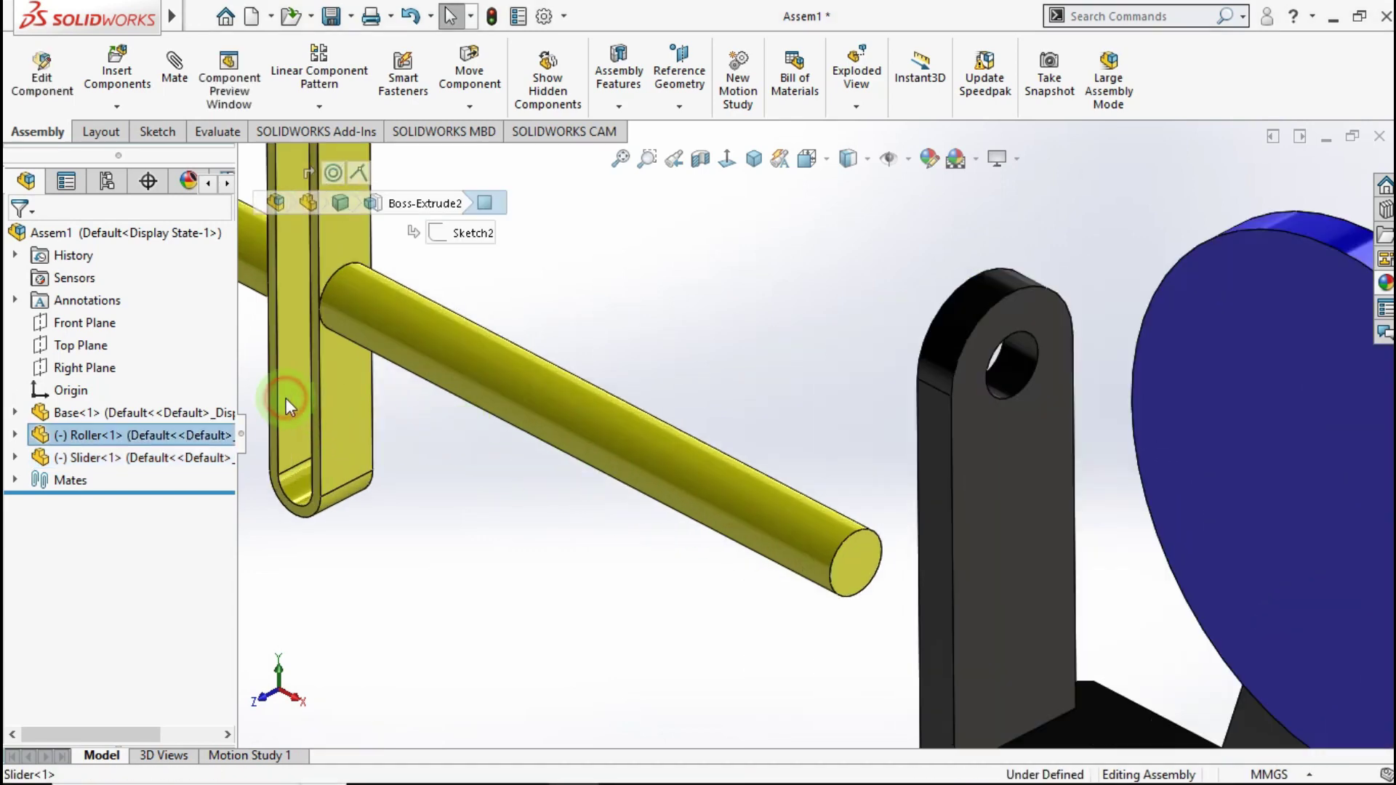
{"action": "left_click", "coordinate": [286, 398], "text": "ctrl"}
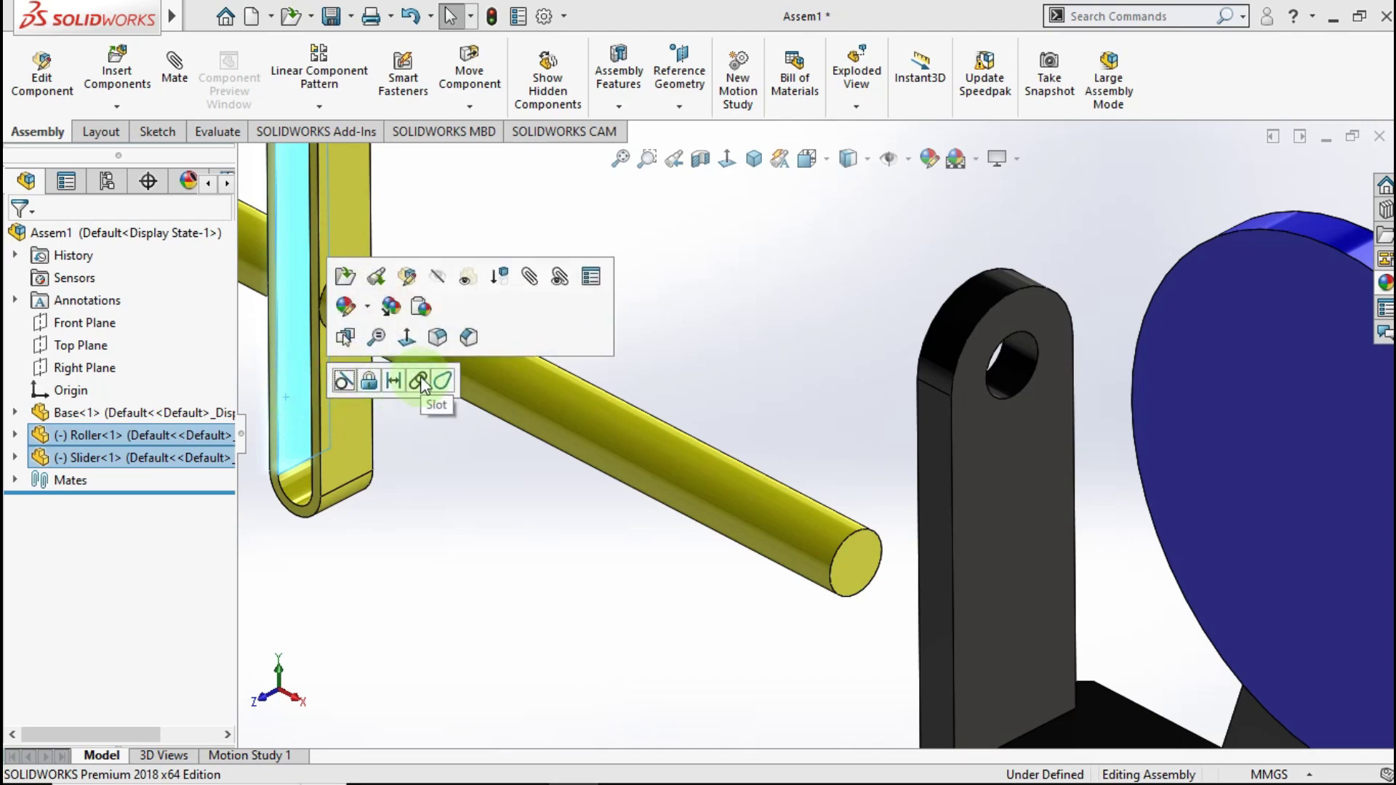
{"action": "left_click", "coordinate": [419, 380]}
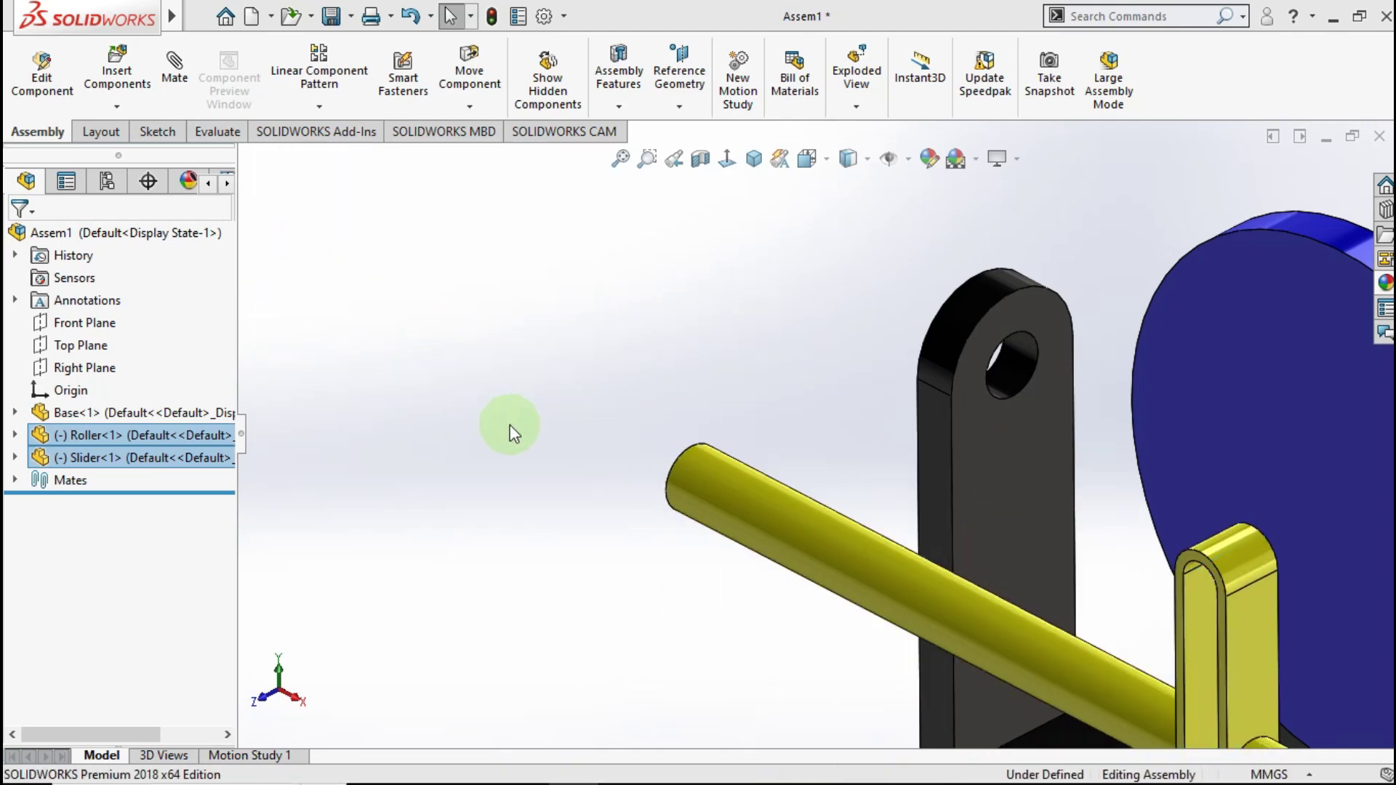
{"action": "left_click", "coordinate": [614, 382]}
- Mate the rear face of the Slider's slotted frame coincident with the front face of the Roller disc
{"action": "scroll", "coordinate": [1005, 483], "scroll_direction": "up", "scroll_amount": 4}
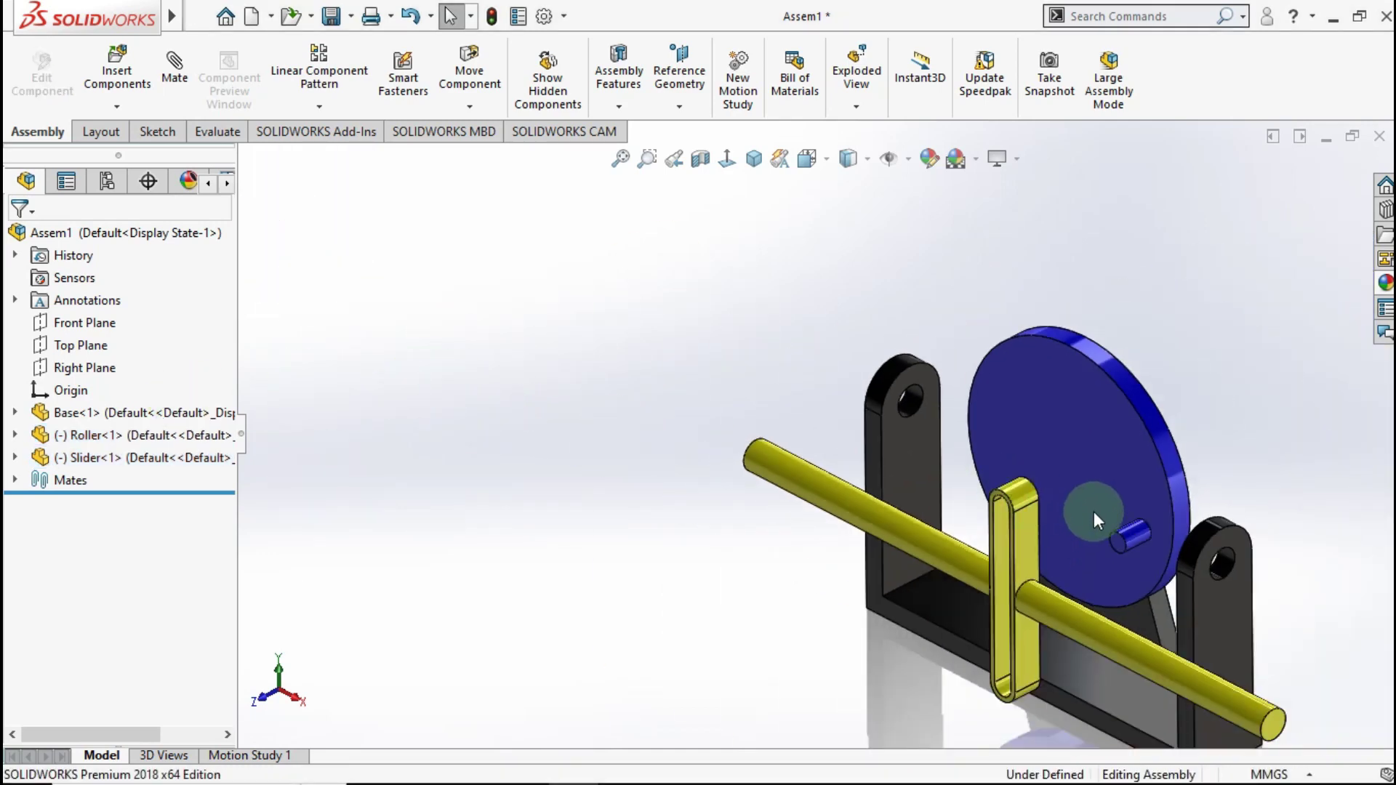
{"action": "left_click", "coordinate": [1076, 519]}
{"action": "middle_click_drag", "start_coordinate": [1076, 519], "coordinate": [910, 608]}
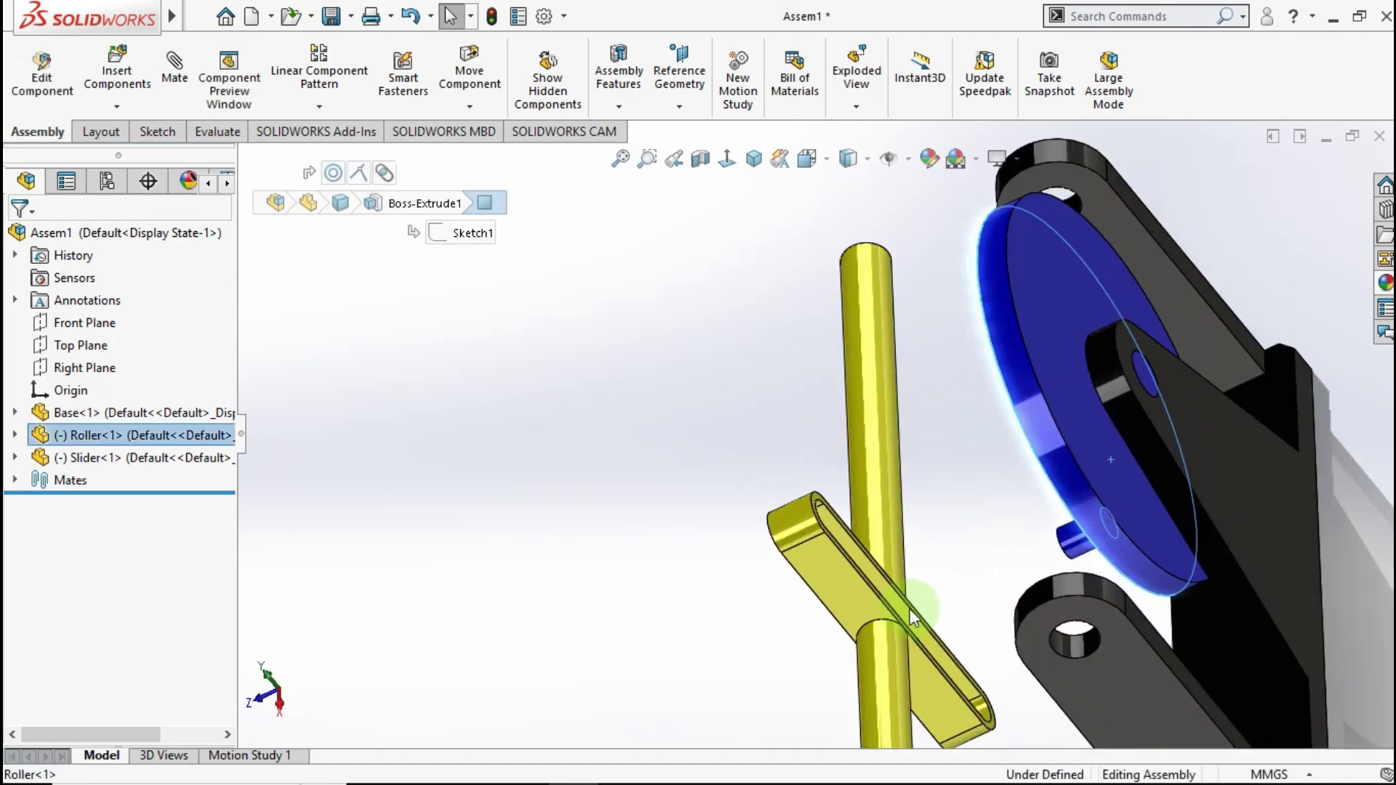
{"action": "scroll", "coordinate": [906, 608], "scroll_direction": "down", "scroll_amount": 5}
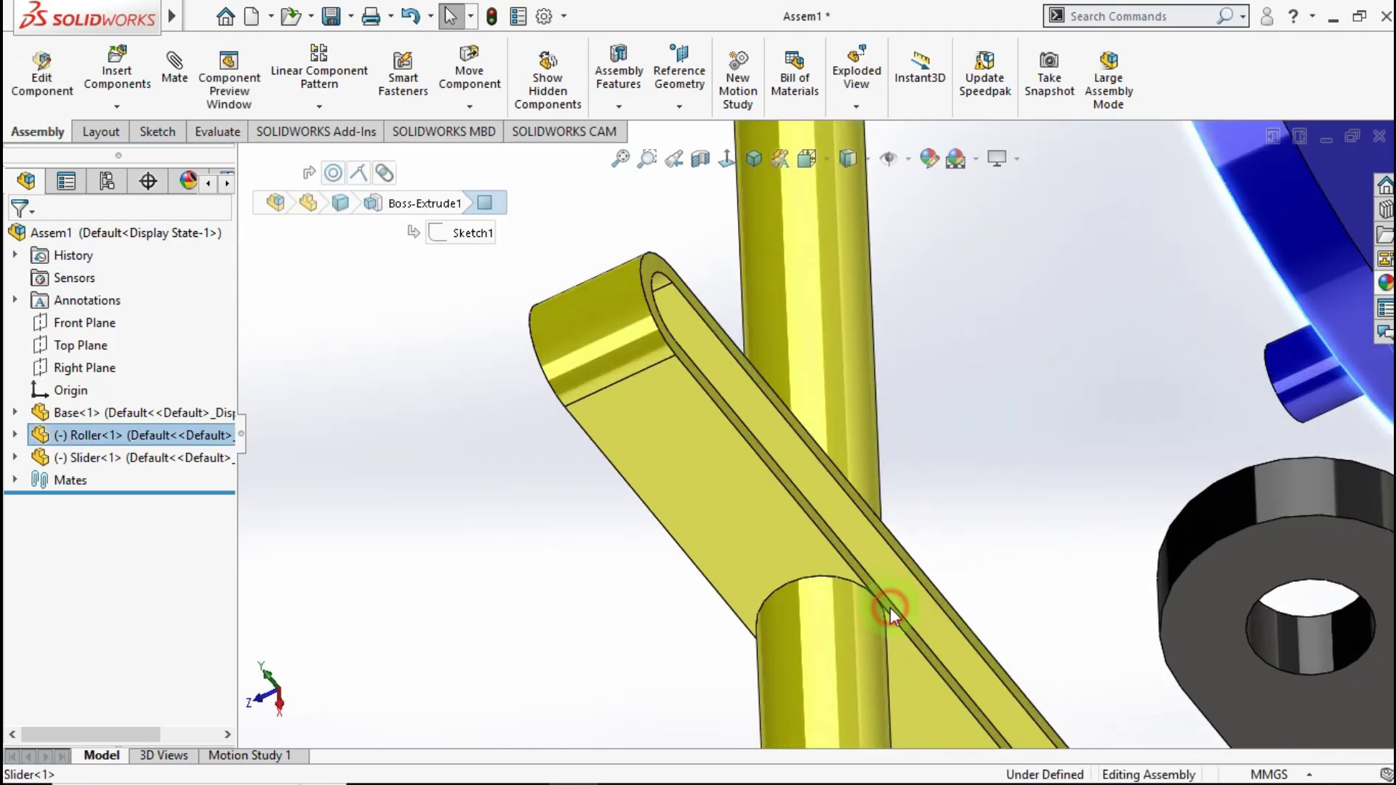
{"action": "left_click", "coordinate": [890, 608], "text": "ctrl"}
{"action": "left_click", "coordinate": [948, 592]}
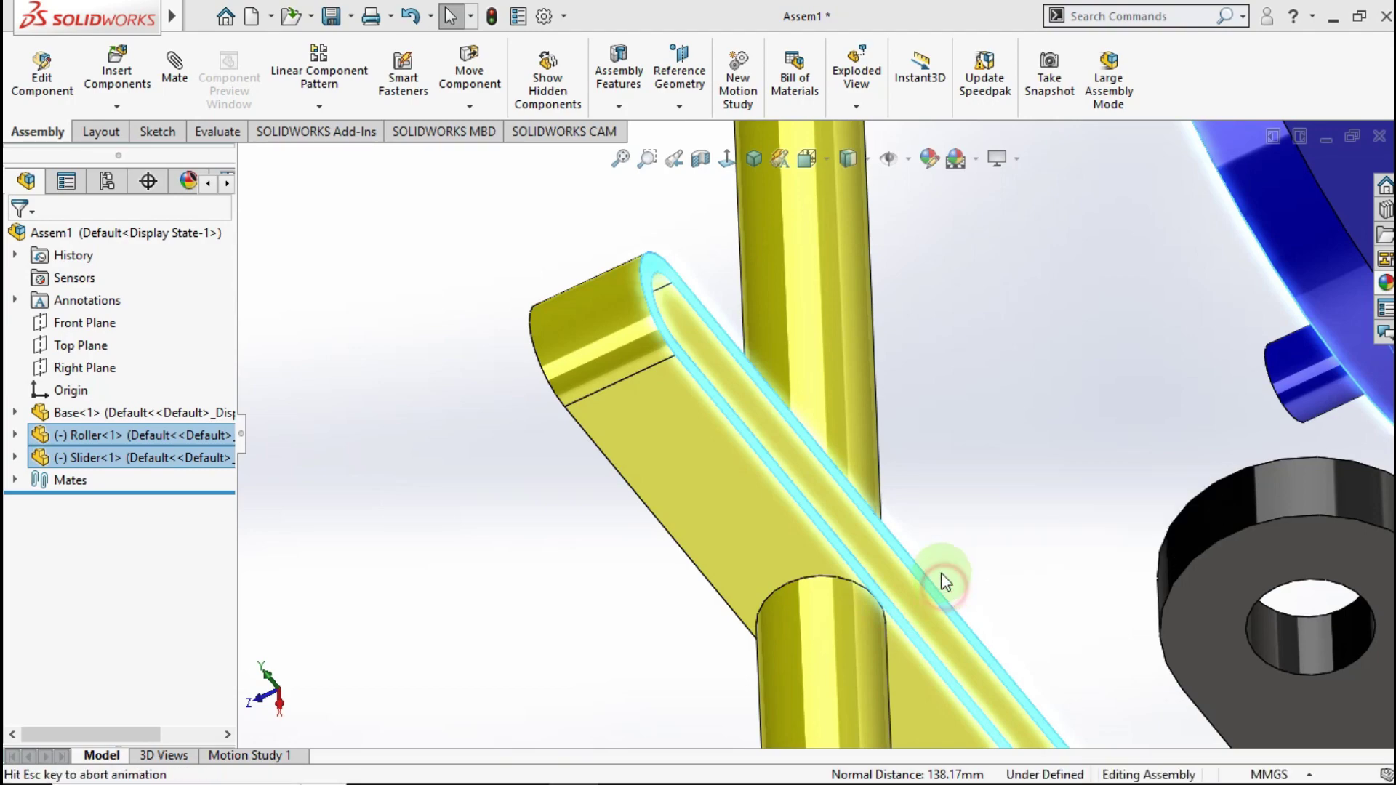
{"action": "left_click", "coordinate": [1027, 508]}
- Turn the Roller disc to check that its pin drives the Slider along the Base's two uprights
{"action": "scroll", "coordinate": [1027, 509], "scroll_direction": "up", "scroll_amount": 3}
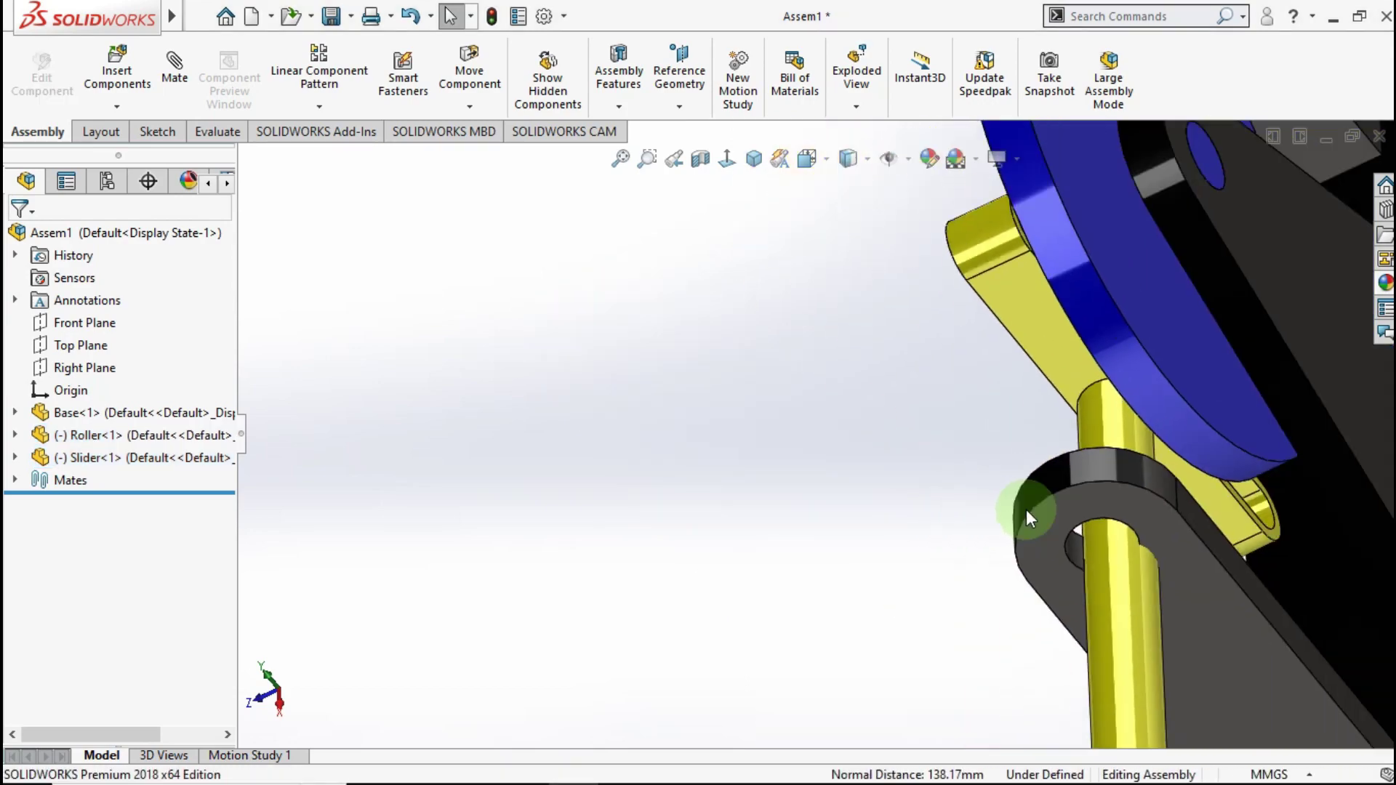
{"action": "middle_click_drag", "start_coordinate": [1027, 509], "coordinate": [1157, 341]}
{"action": "scroll", "coordinate": [992, 533], "scroll_direction": "up", "scroll_amount": 3}
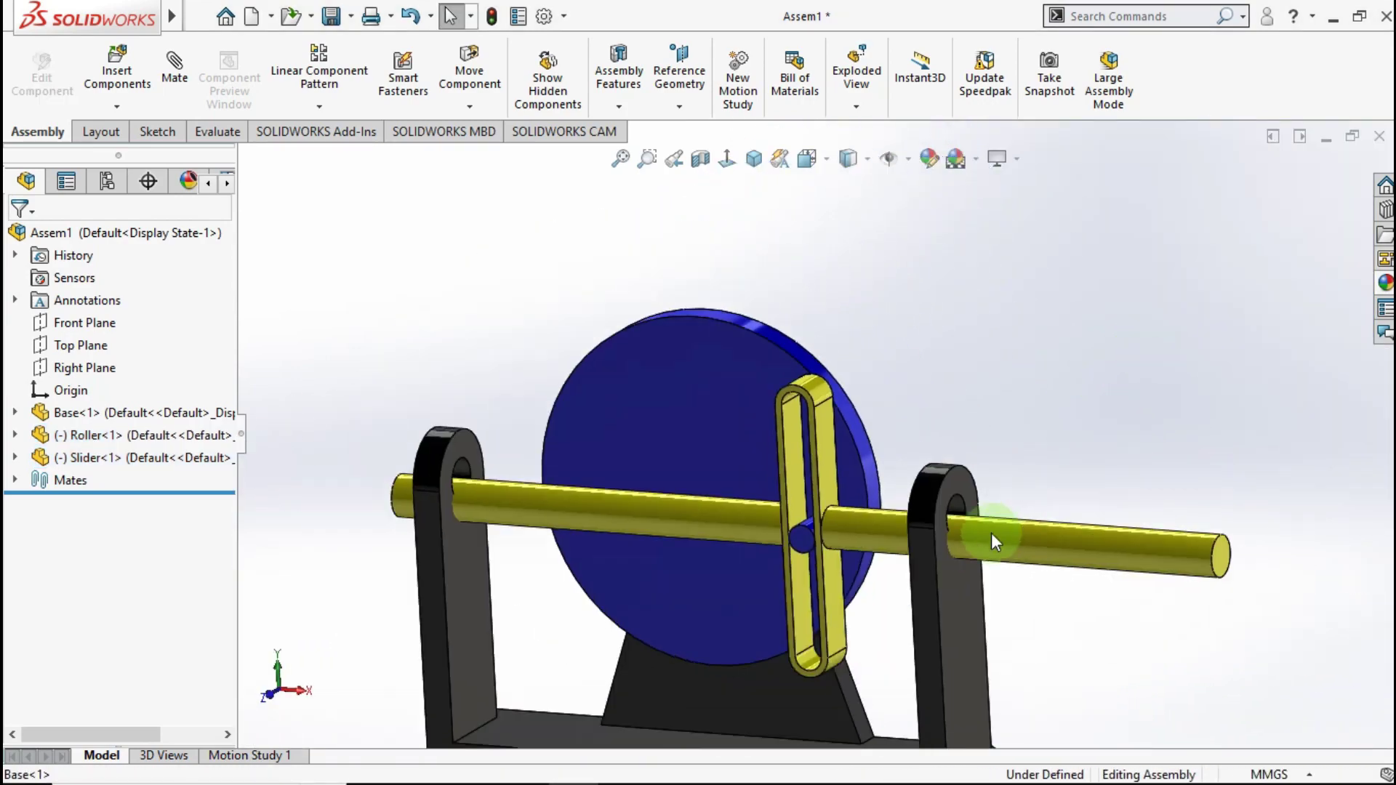
{"action": "middle_click_drag", "start_coordinate": [939, 488], "coordinate": [918, 523]}
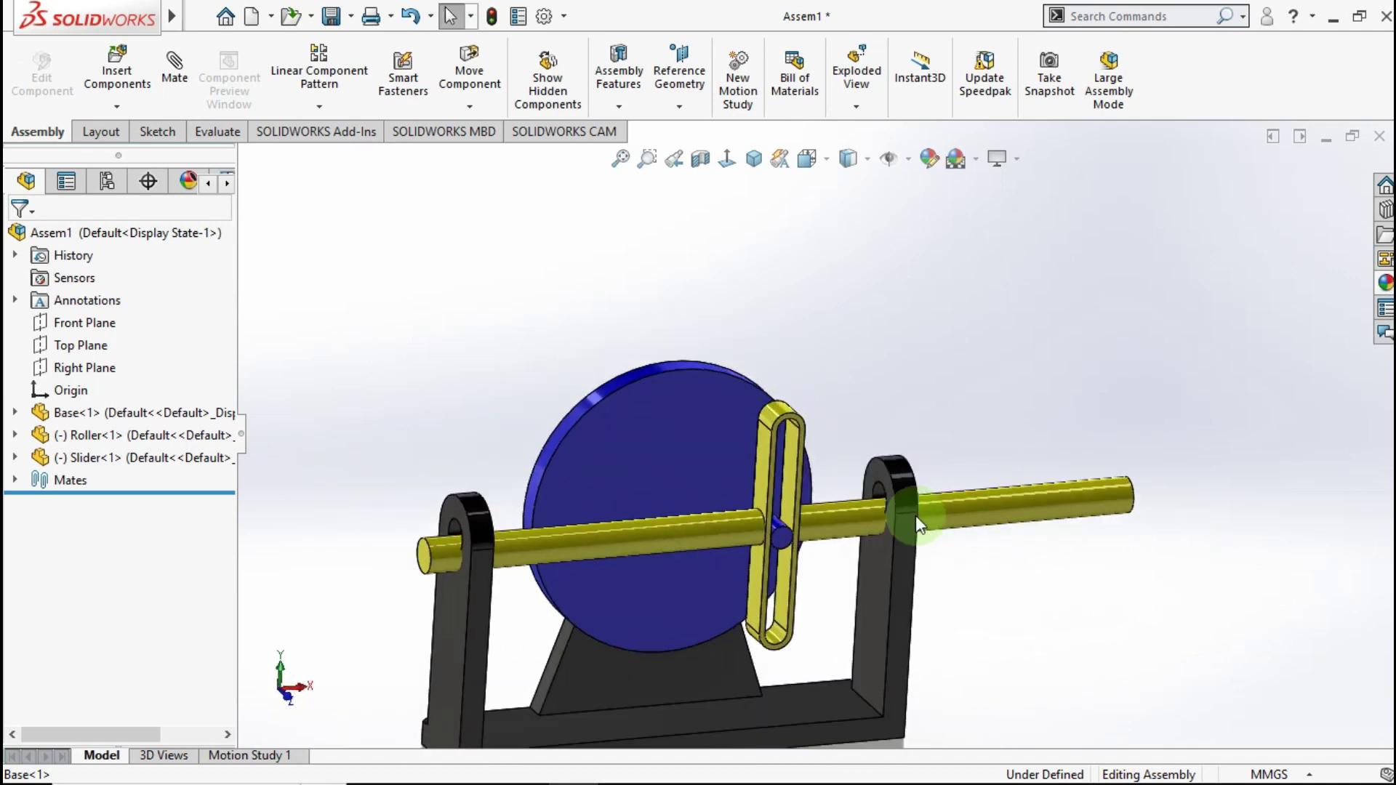
{"action": "left_click_drag", "start_coordinate": [678, 425], "coordinate": [754, 444]}
{"action": "scroll", "coordinate": [755, 443], "scroll_direction": "up", "scroll_amount": 2}
{"action": "middle_click_drag", "start_coordinate": [754, 443], "coordinate": [661, 327]}
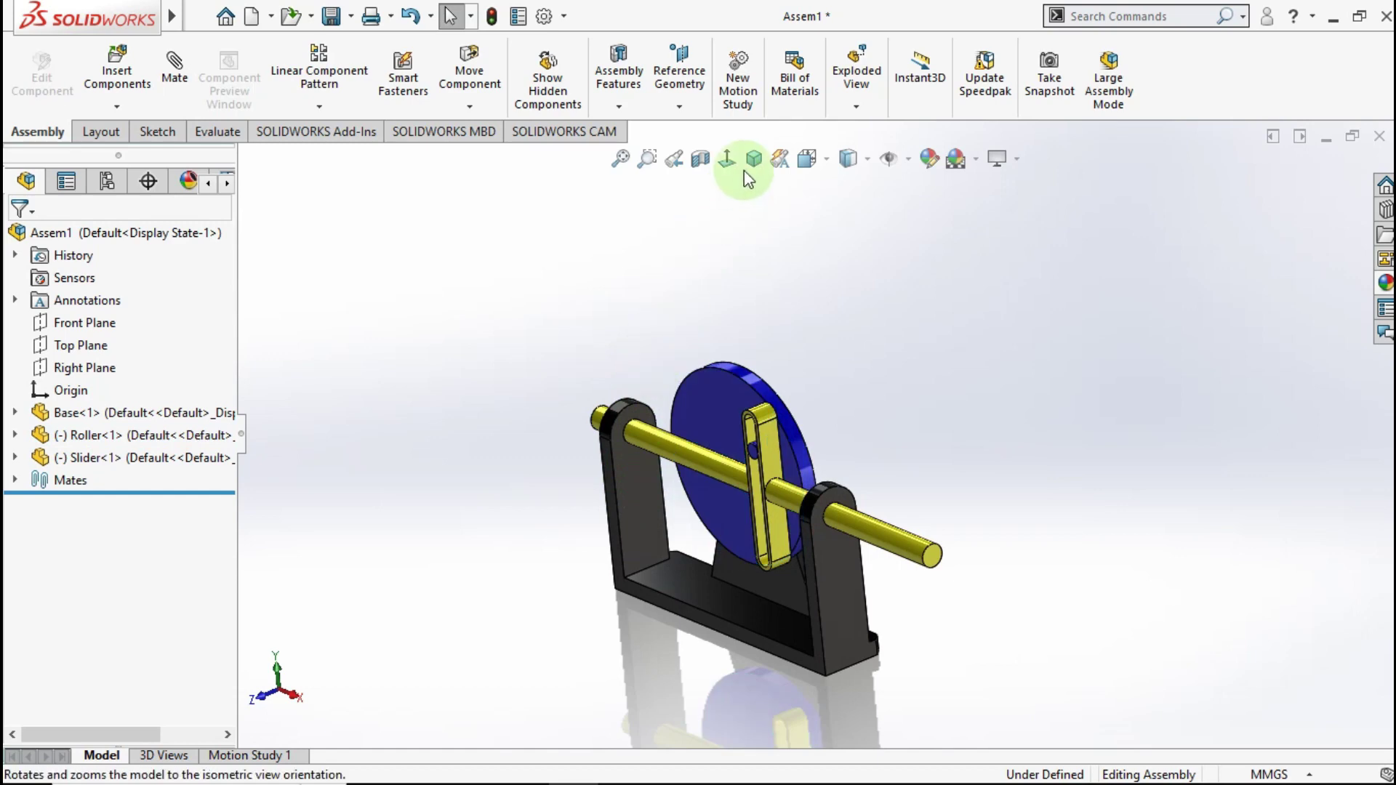
- Set the isometric view and open Motion Study 1 with its timeline expanded
{"action": "left_click", "coordinate": [754, 162]}
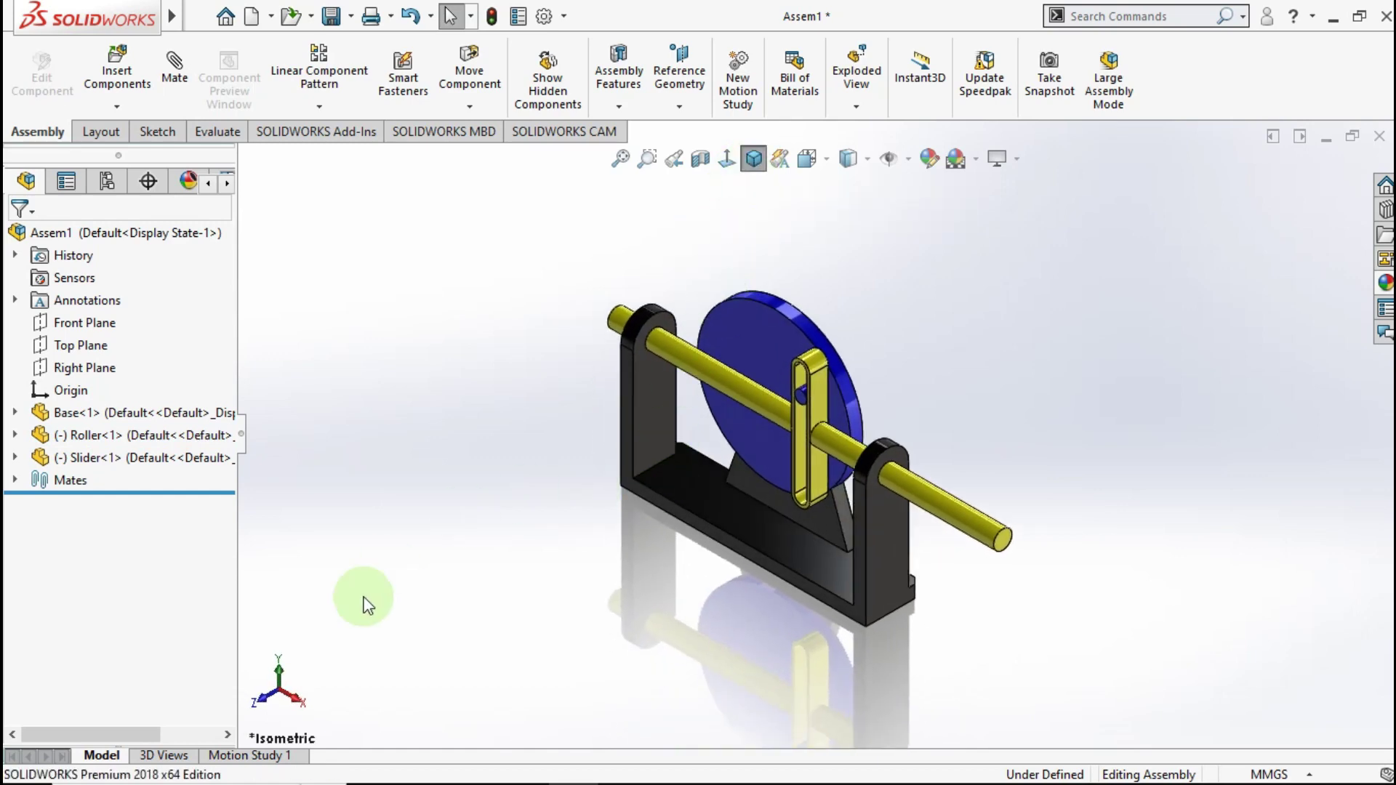
{"action": "left_click", "coordinate": [277, 752]}
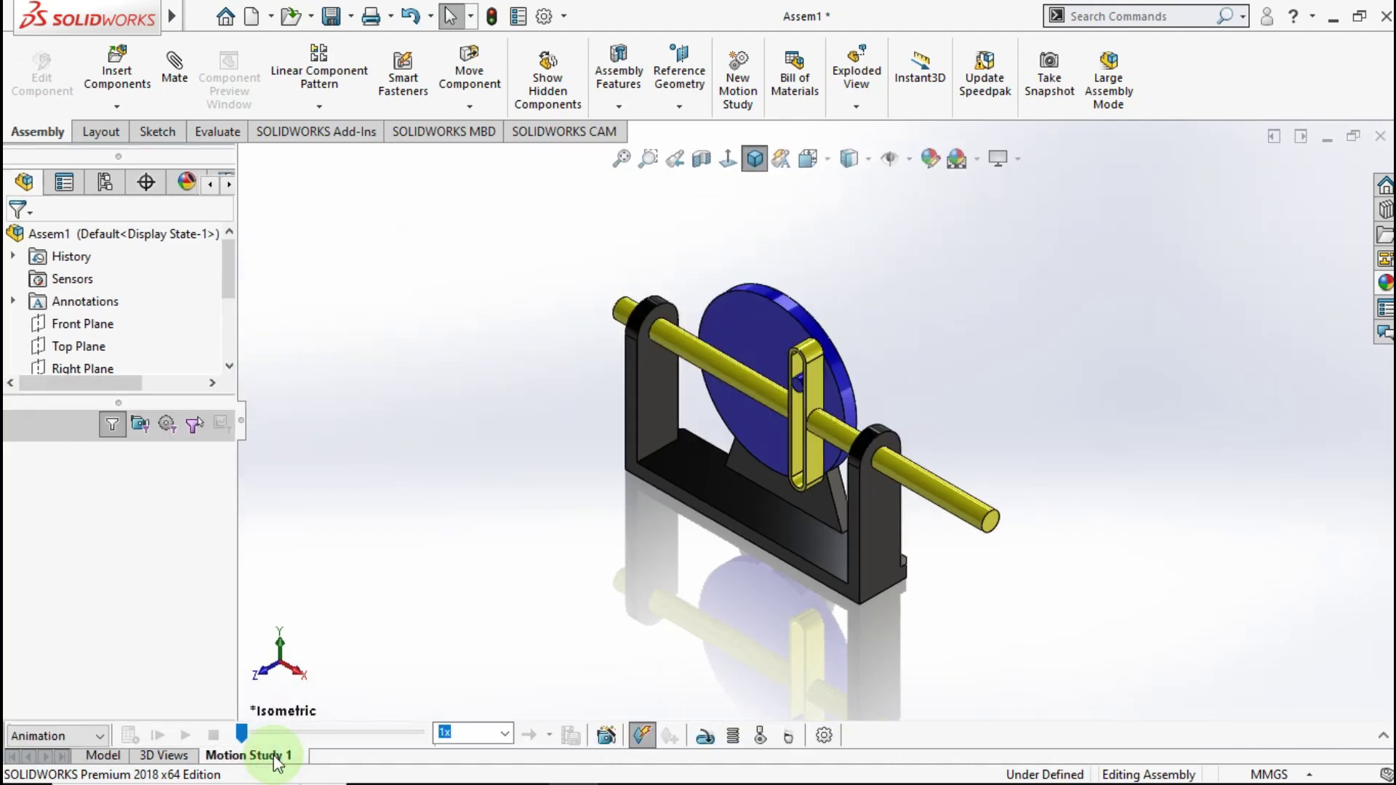
{"action": "left_click", "coordinate": [1382, 735]}
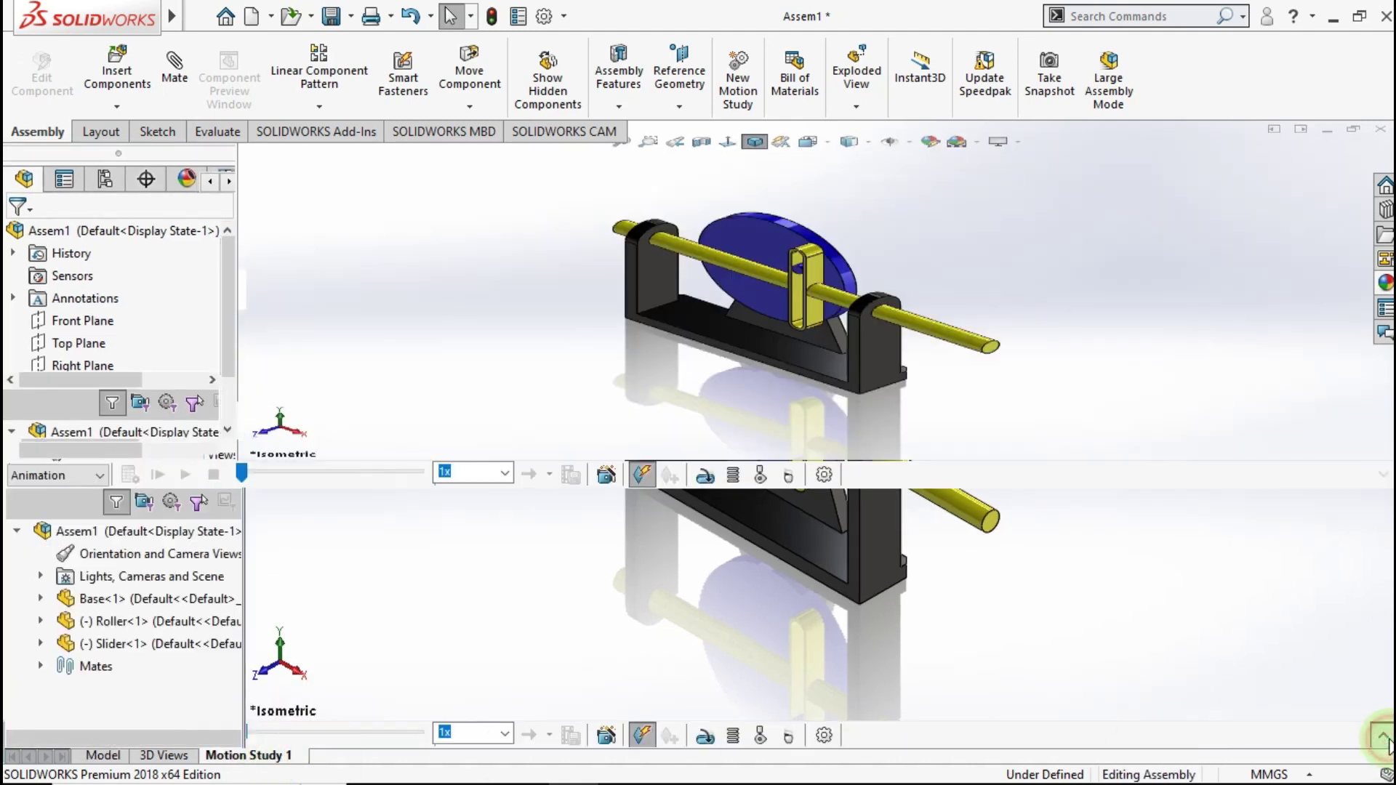
- Add a rotary motor on the Roller disc's circular edge, with reversed direction and a constant speed of 25
{"action": "left_click", "coordinate": [709, 477]}
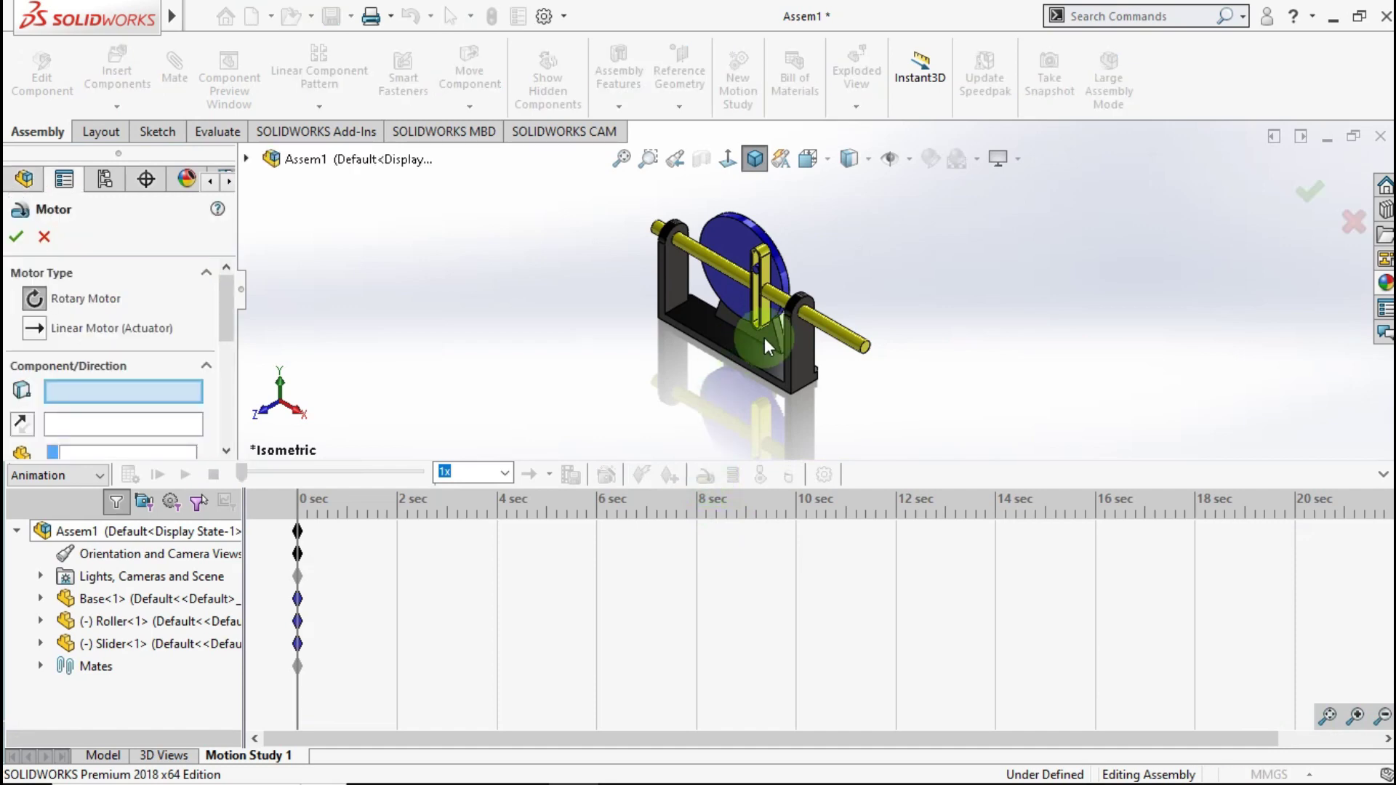
{"action": "scroll", "coordinate": [786, 255], "scroll_direction": "down", "scroll_amount": 5}
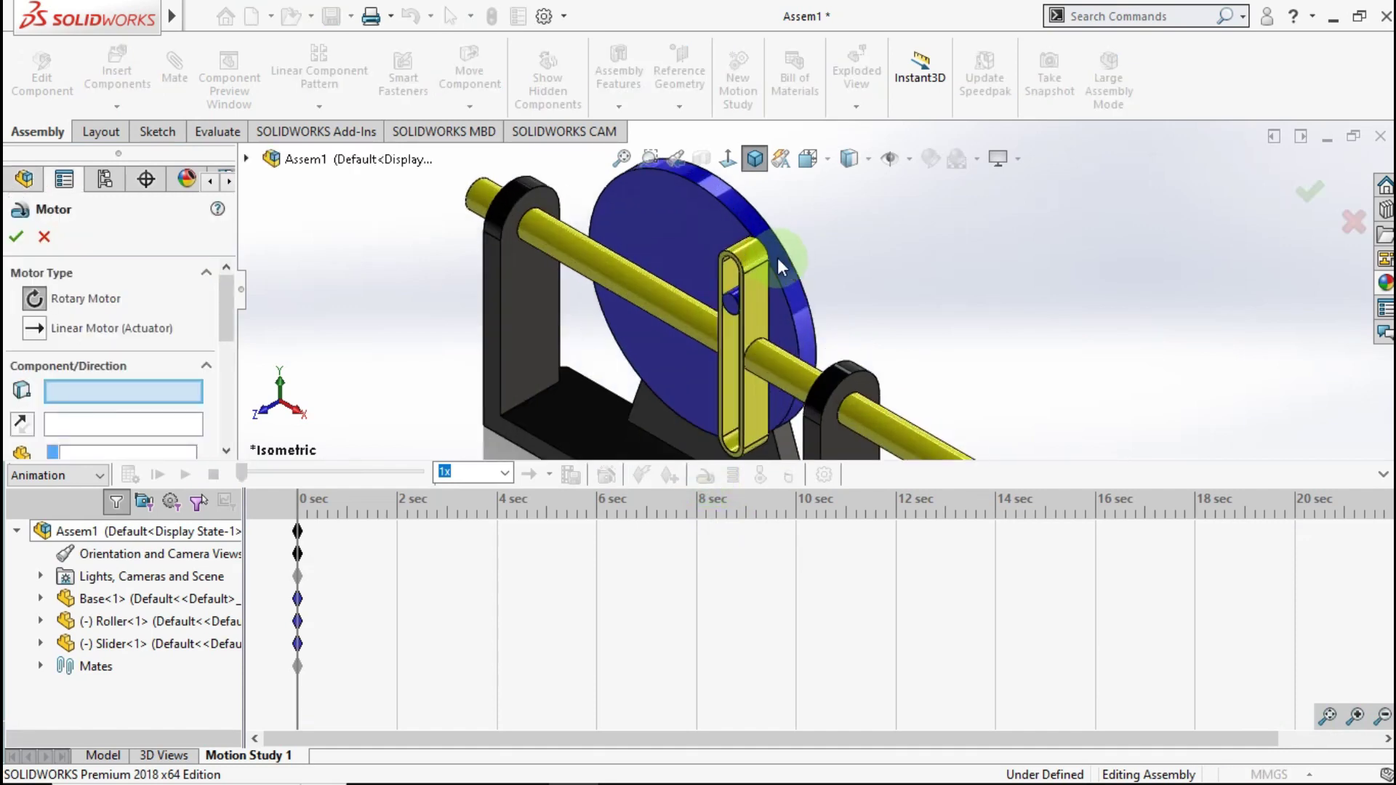
{"action": "left_click", "coordinate": [781, 248]}
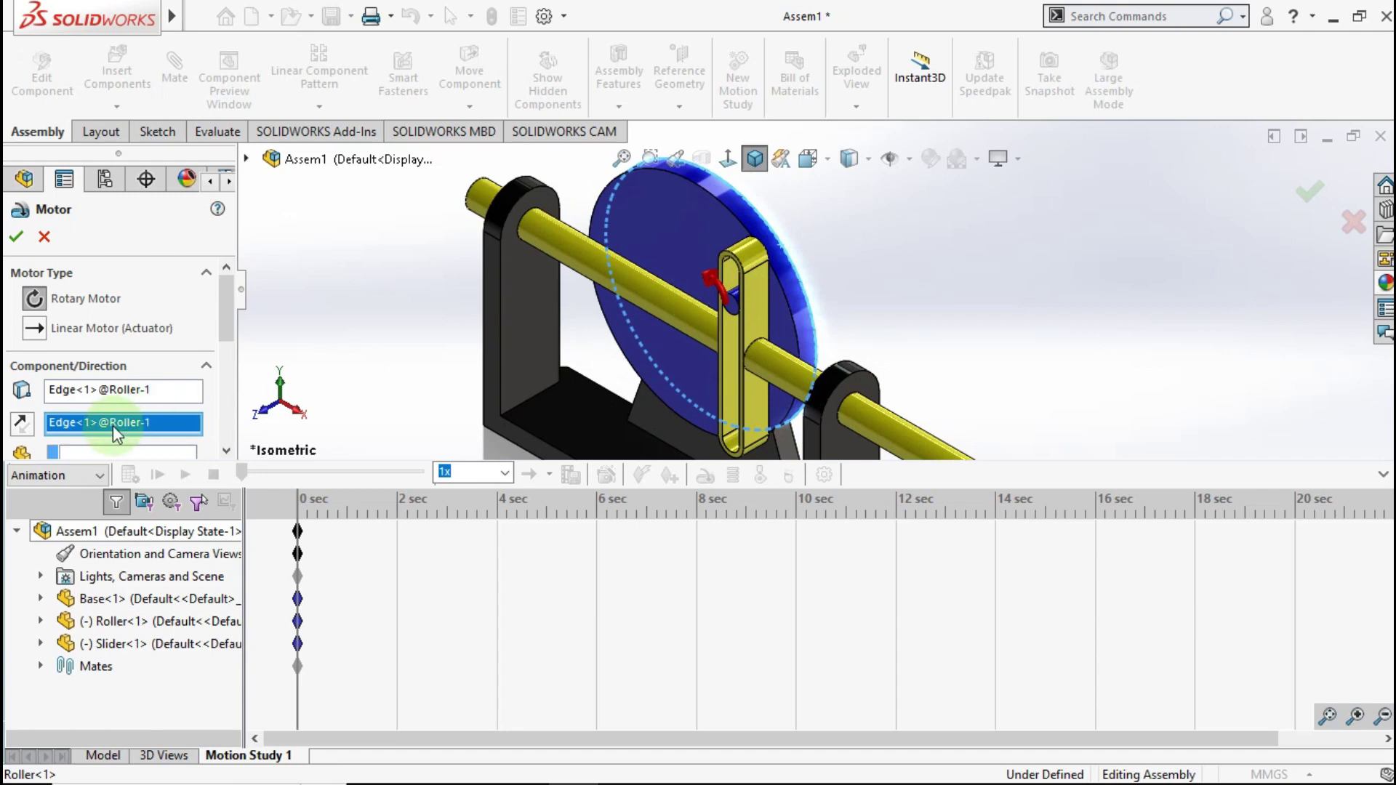
{"action": "left_click_drag", "start_coordinate": [228, 326], "coordinate": [227, 350]}
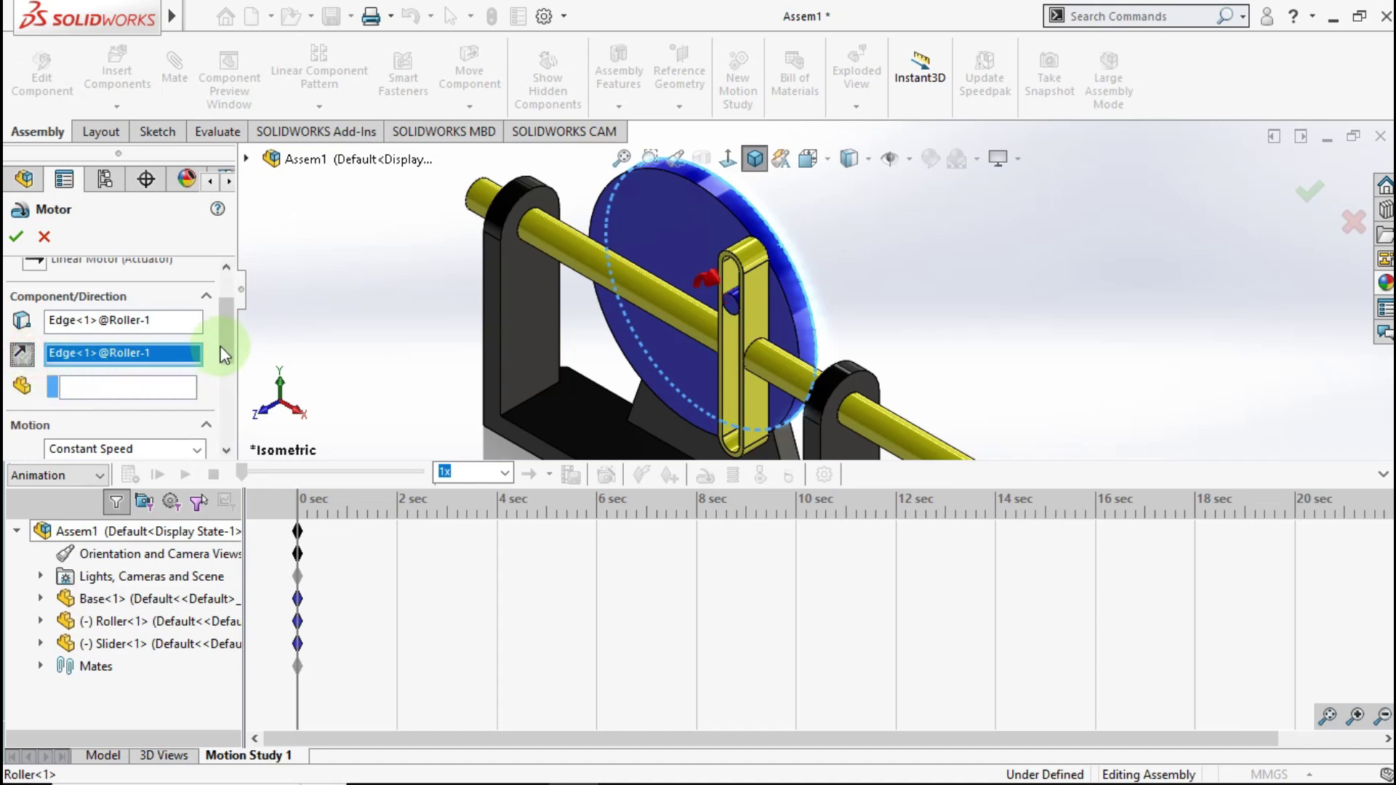
{"action": "scroll", "coordinate": [221, 356], "scroll_direction": "down", "scroll_amount": 5}
{"action": "double_click", "coordinate": [175, 343]}
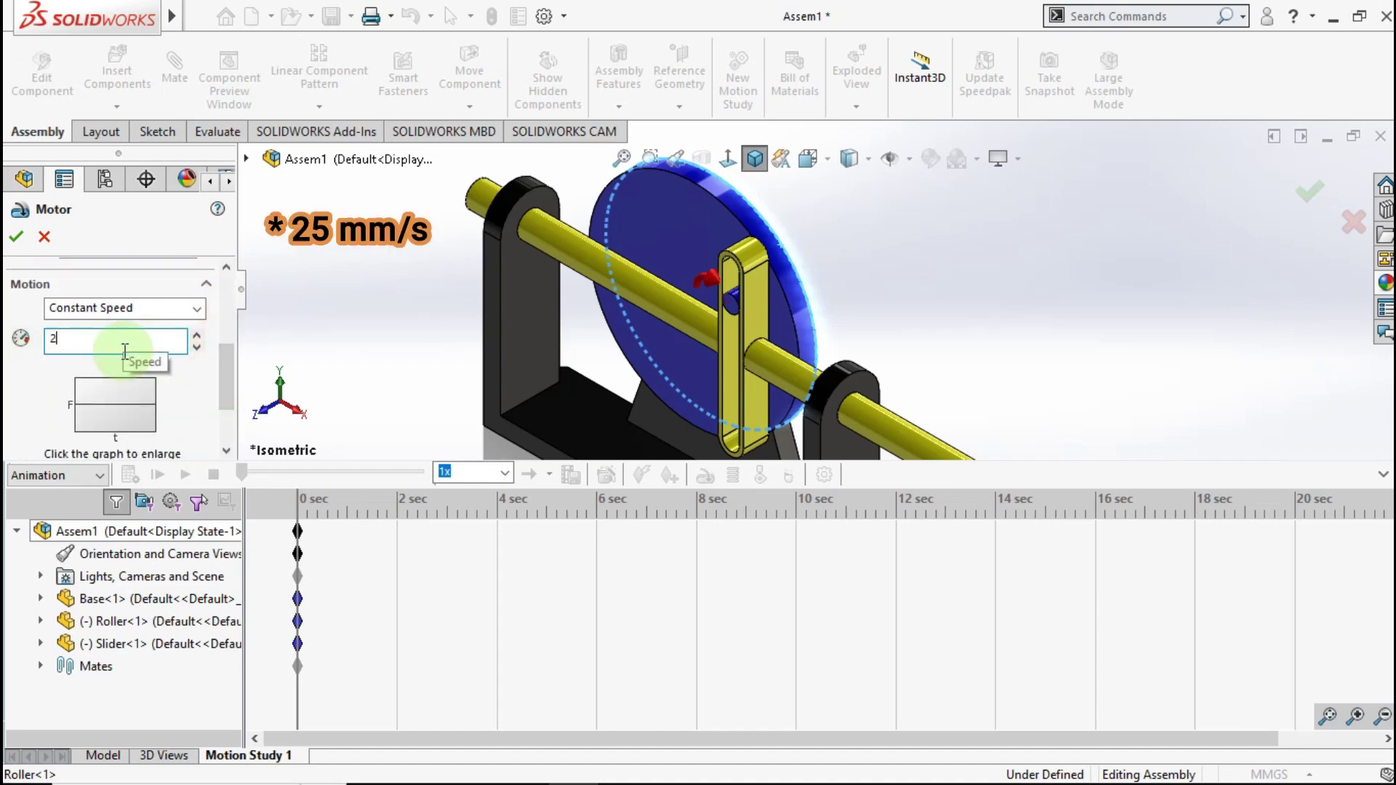
{"action": "left_click_drag", "start_coordinate": [224, 370], "coordinate": [225, 293]}
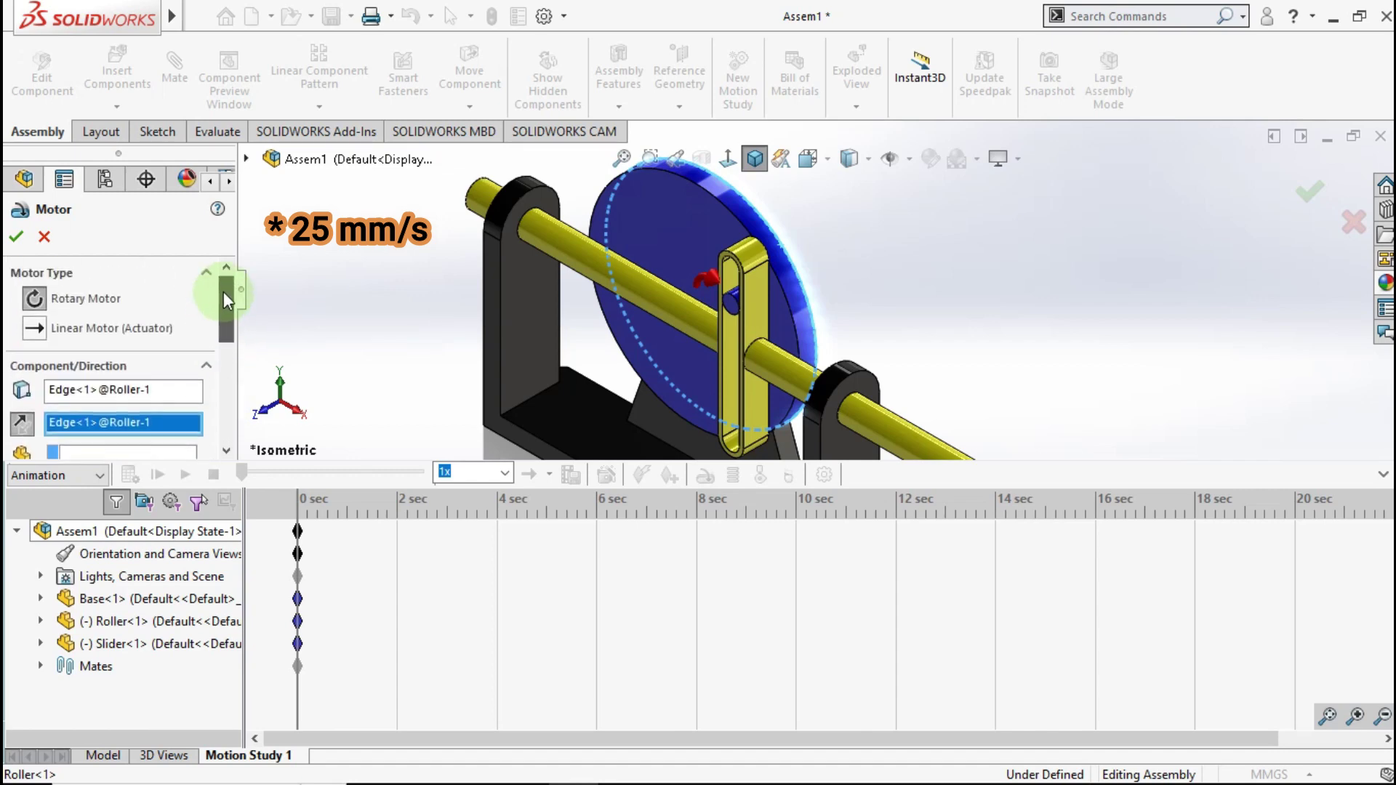
{"action": "left_click", "coordinate": [17, 237]}
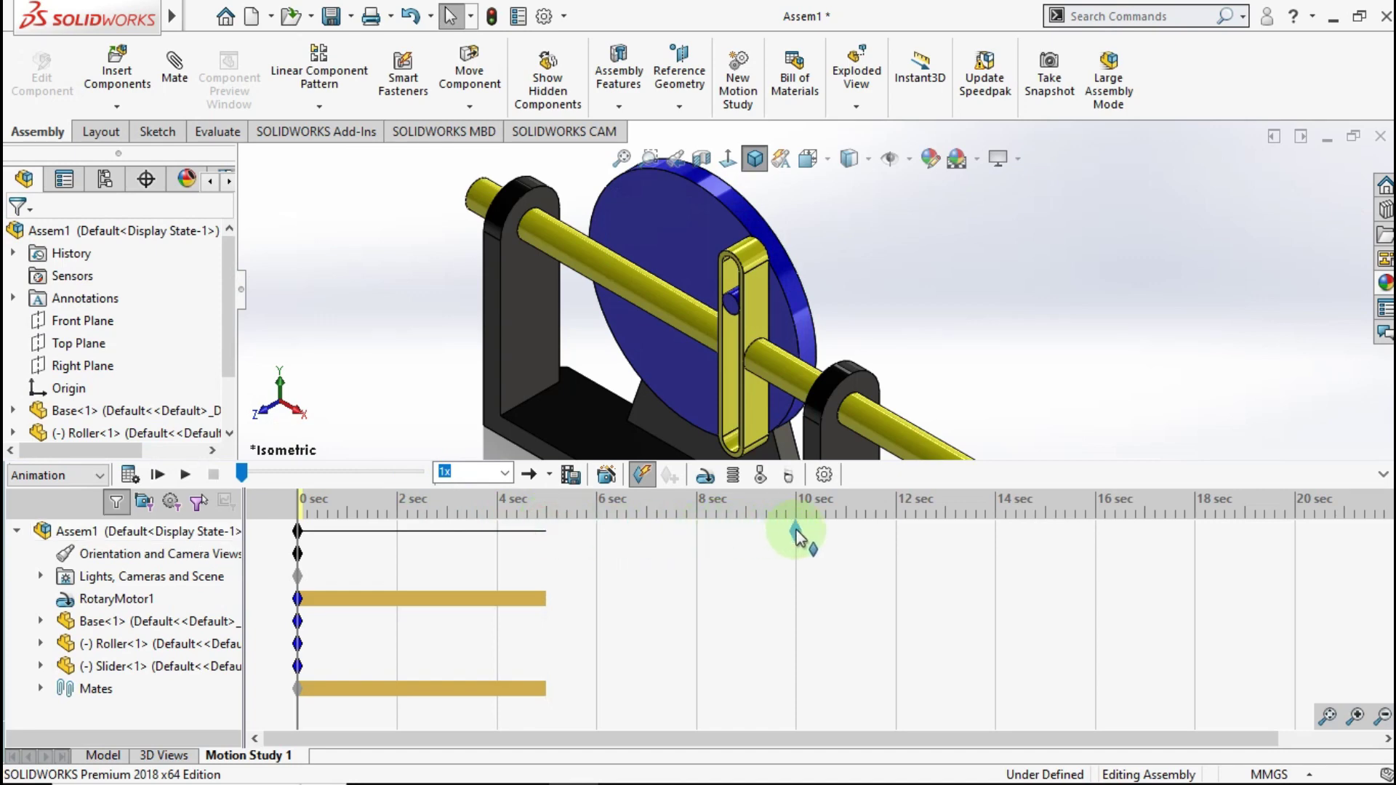
- Extend the motion study to 10 seconds and disable playback of view keys for the orientation and camera views
{"action": "left_click_drag", "start_coordinate": [797, 538], "coordinate": [795, 537]}
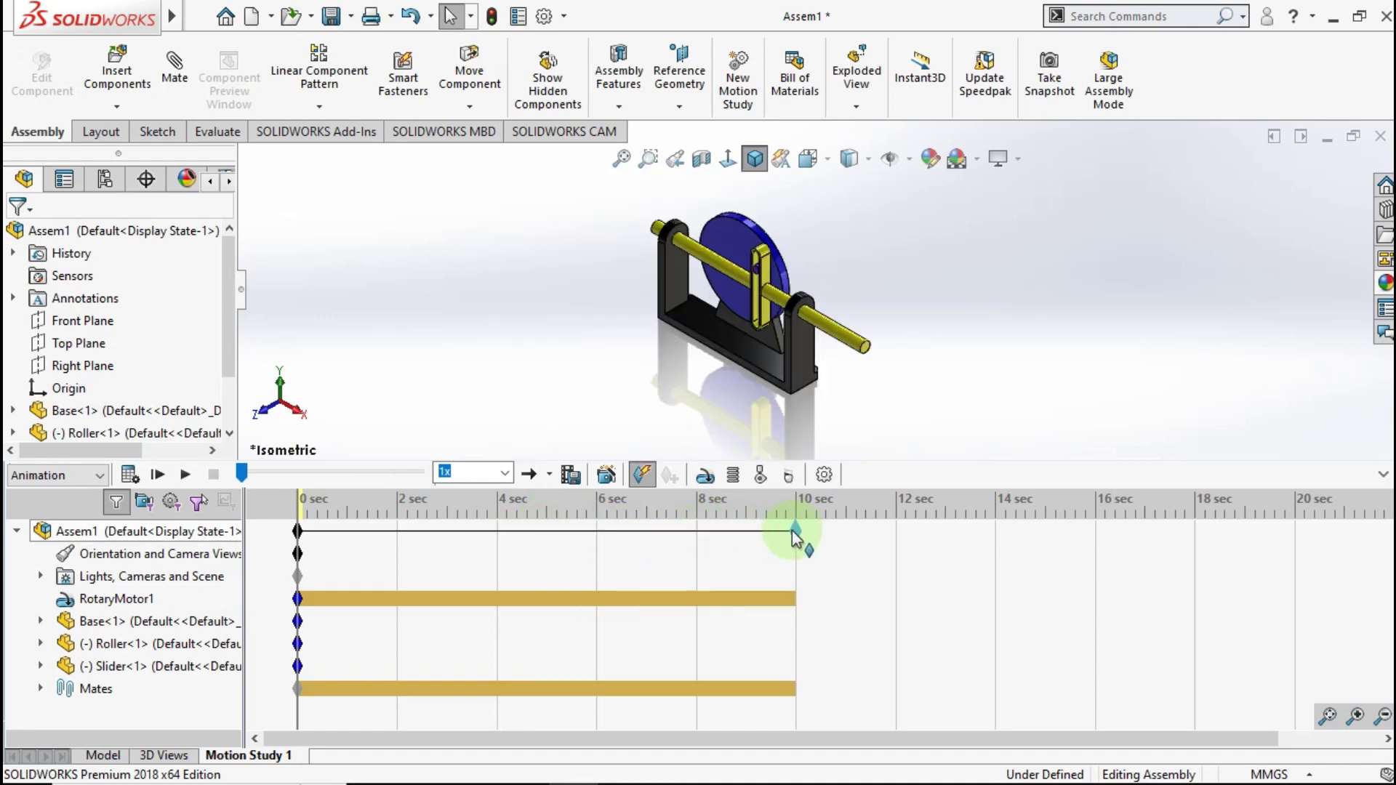
{"action": "right_click", "coordinate": [209, 563]}
{"action": "left_click", "coordinate": [235, 565]}
{"action": "right_click", "coordinate": [198, 550]}
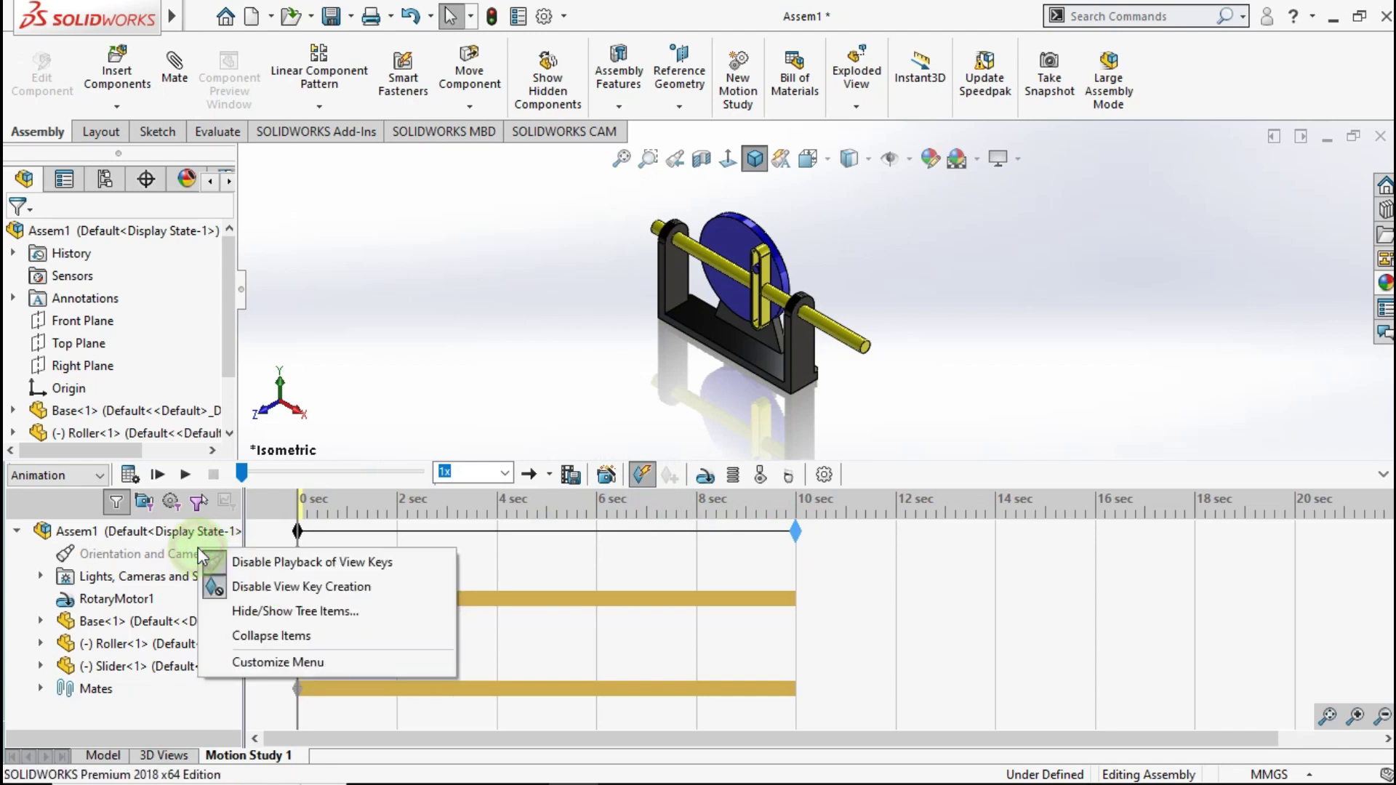
{"action": "left_click", "coordinate": [220, 586]}
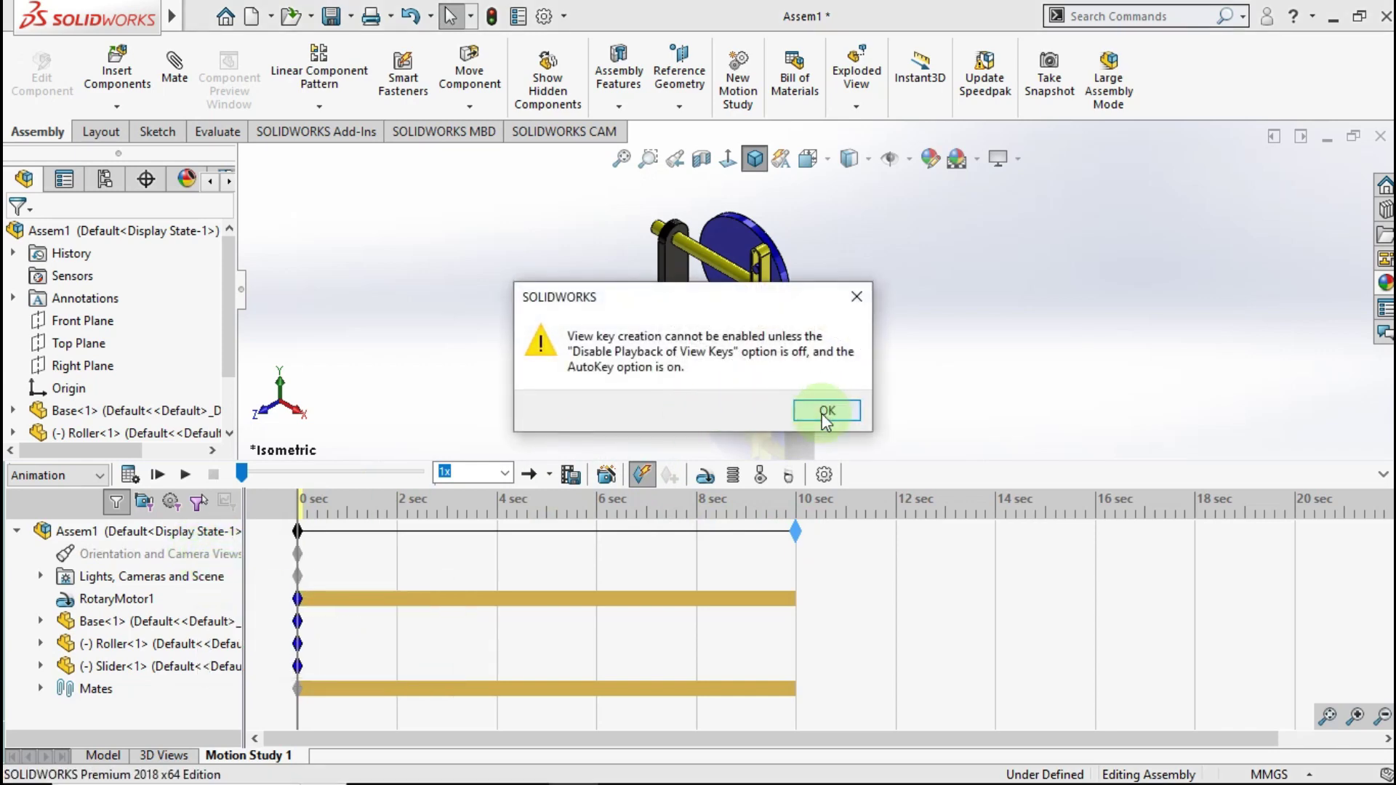
{"action": "left_click", "coordinate": [826, 411]}
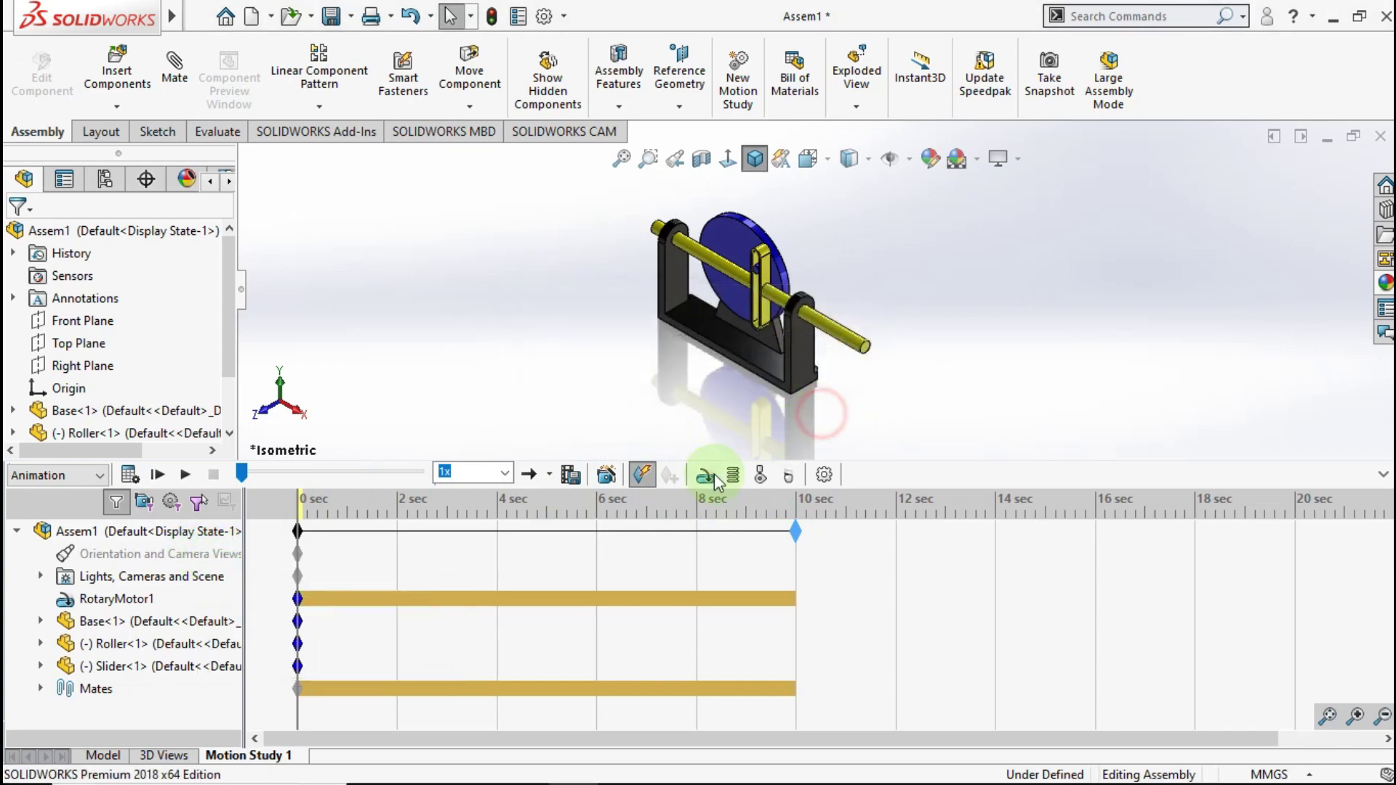
- Calculate the motion study, collapse its timeline and play the animation in the isometric view
{"action": "left_click", "coordinate": [128, 474]}
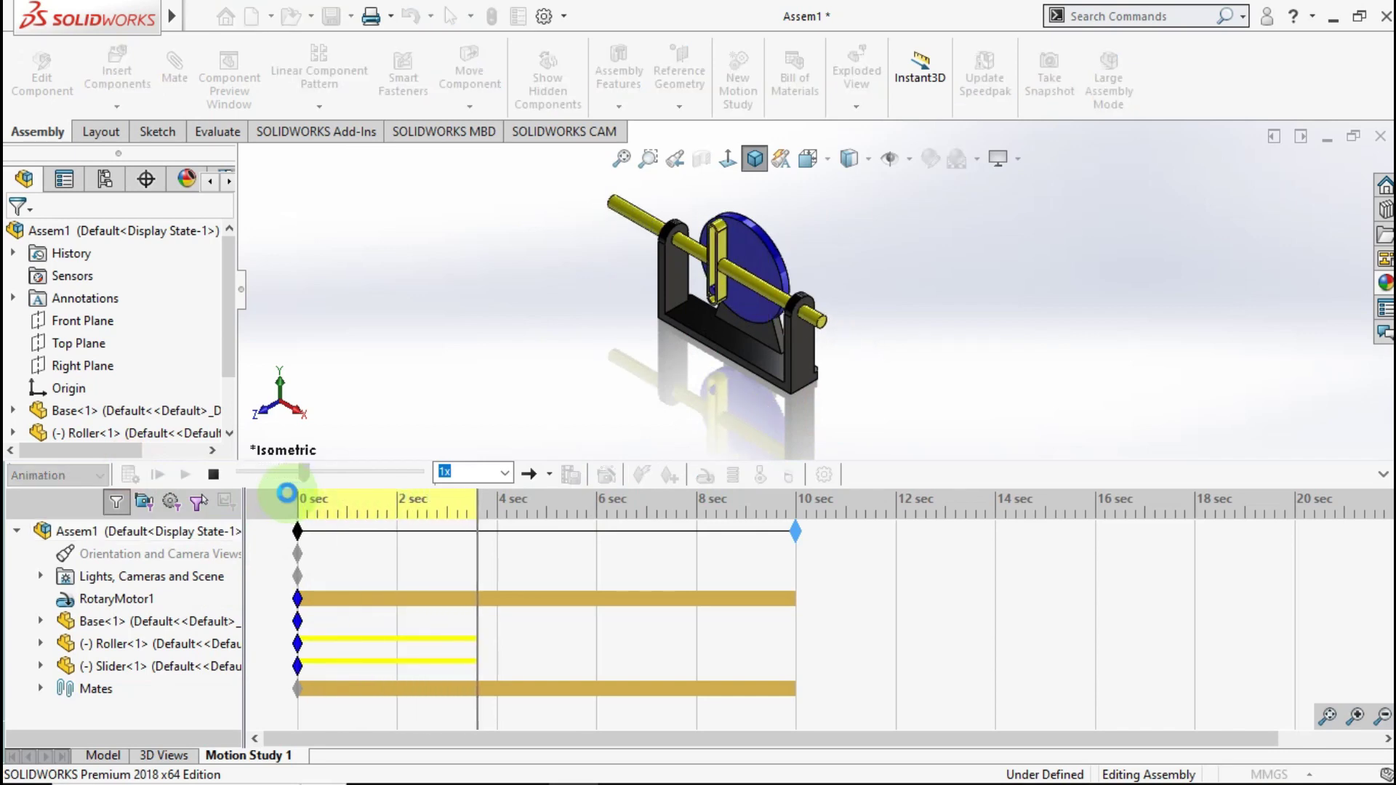
{"action": "left_click", "coordinate": [1384, 476]}
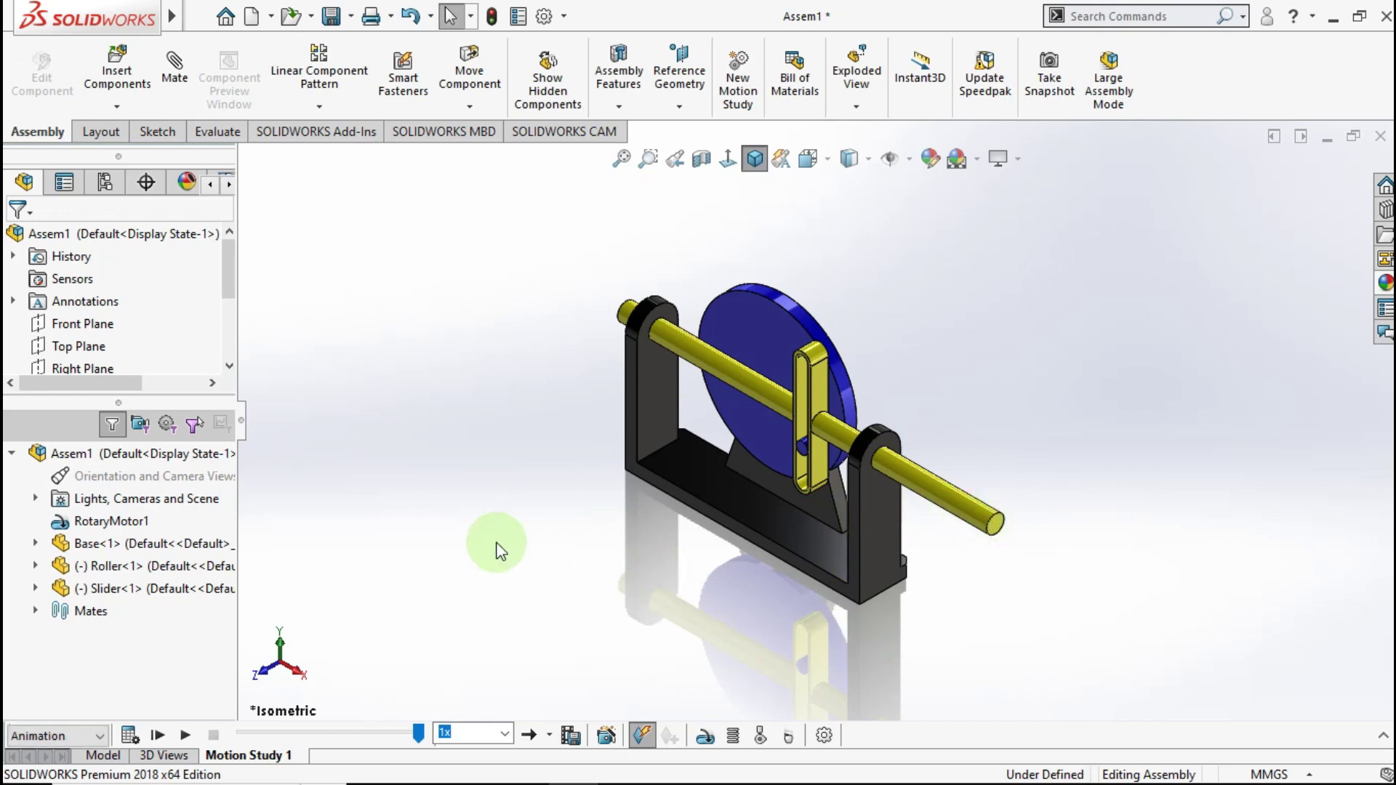
{"action": "left_click", "coordinate": [187, 735]}
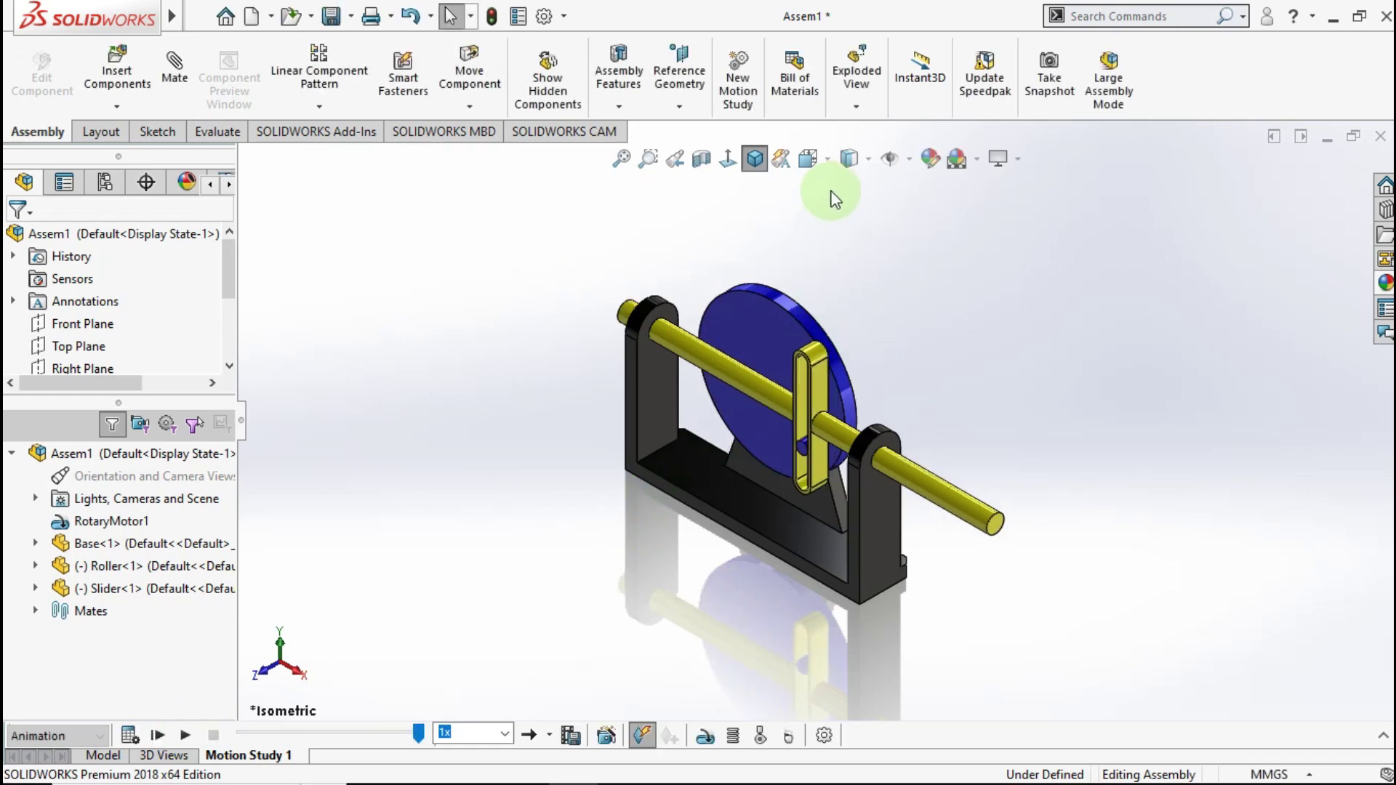
- Play the mechanism's animation in the front view, then return to the isometric view
{"action": "left_click", "coordinate": [832, 157]}
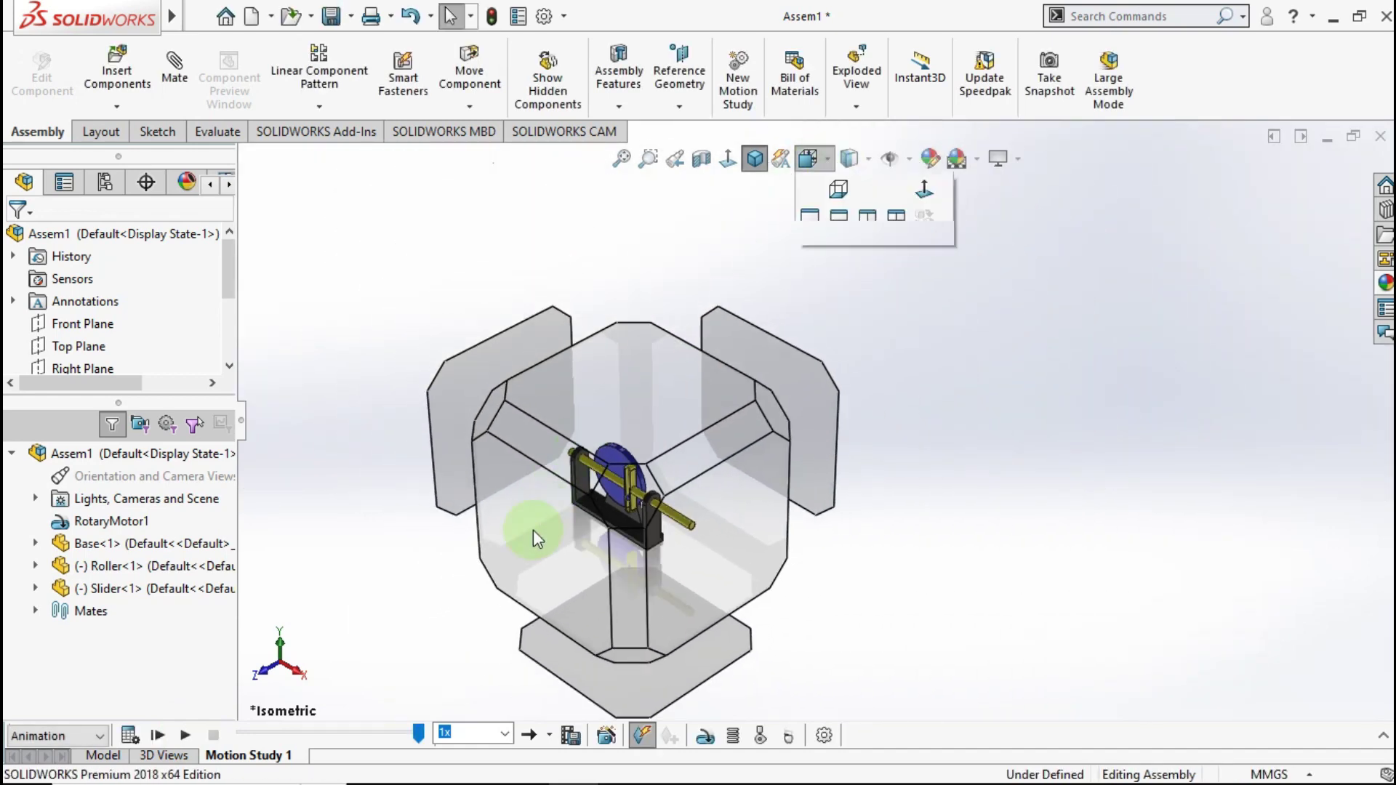
{"action": "left_click", "coordinate": [526, 548]}
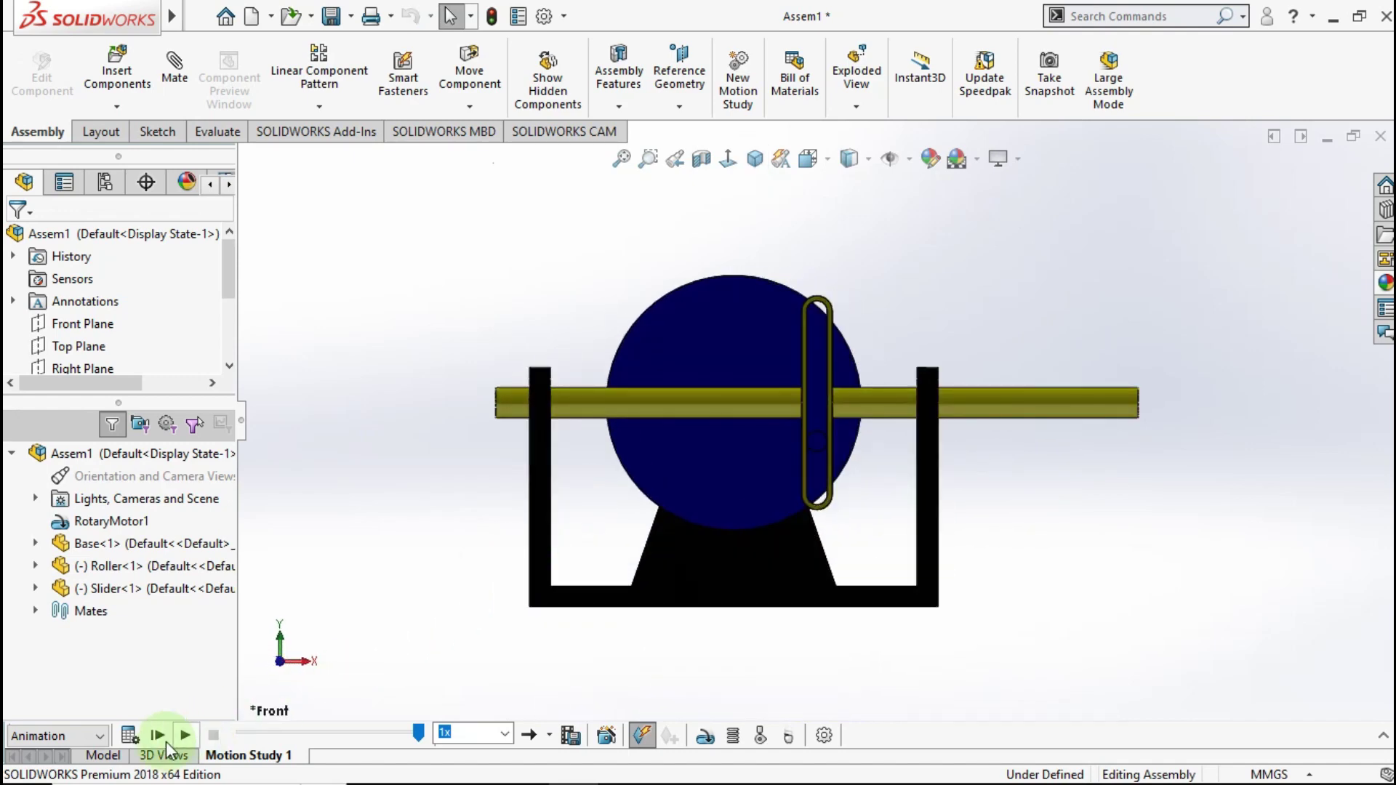
{"action": "left_click", "coordinate": [175, 737]}
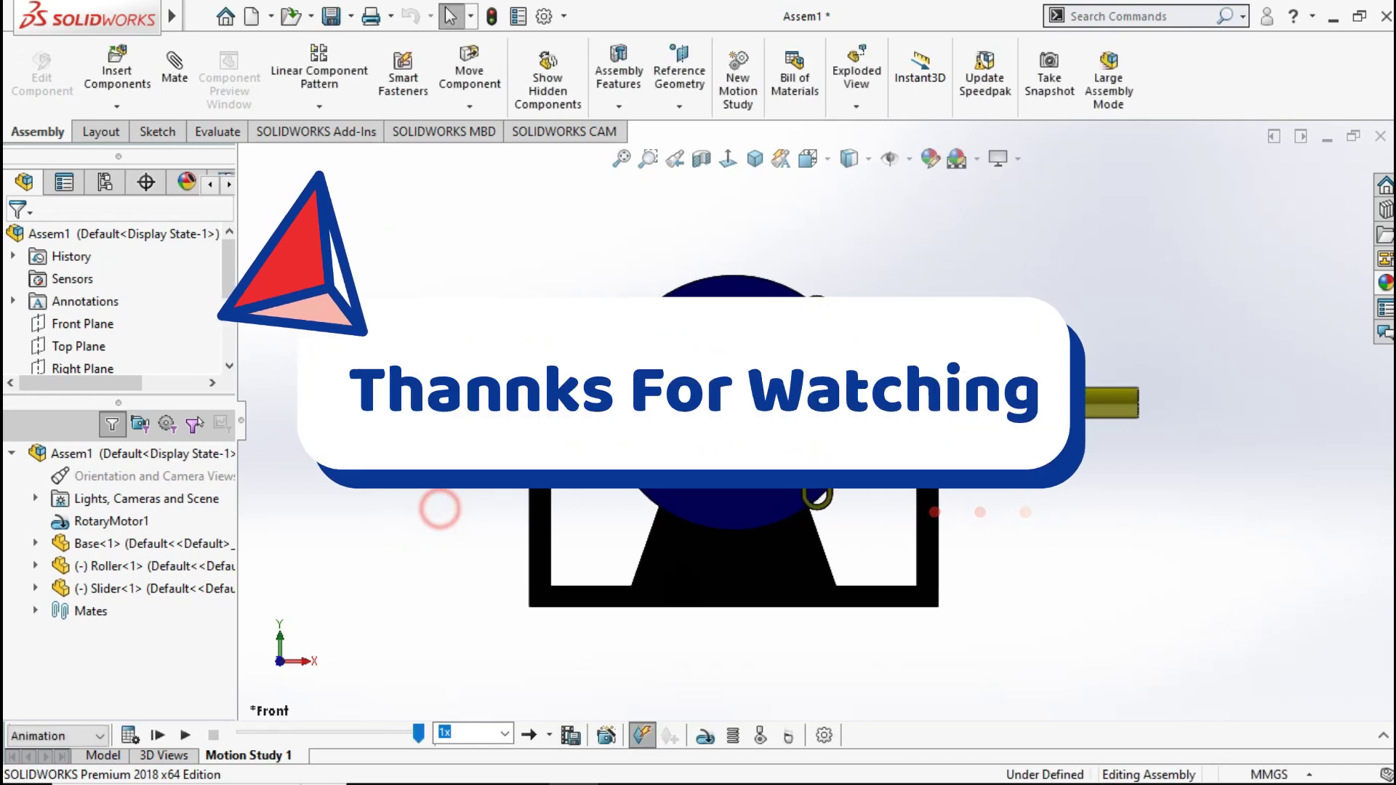
{"action": "left_click", "coordinate": [755, 159]}
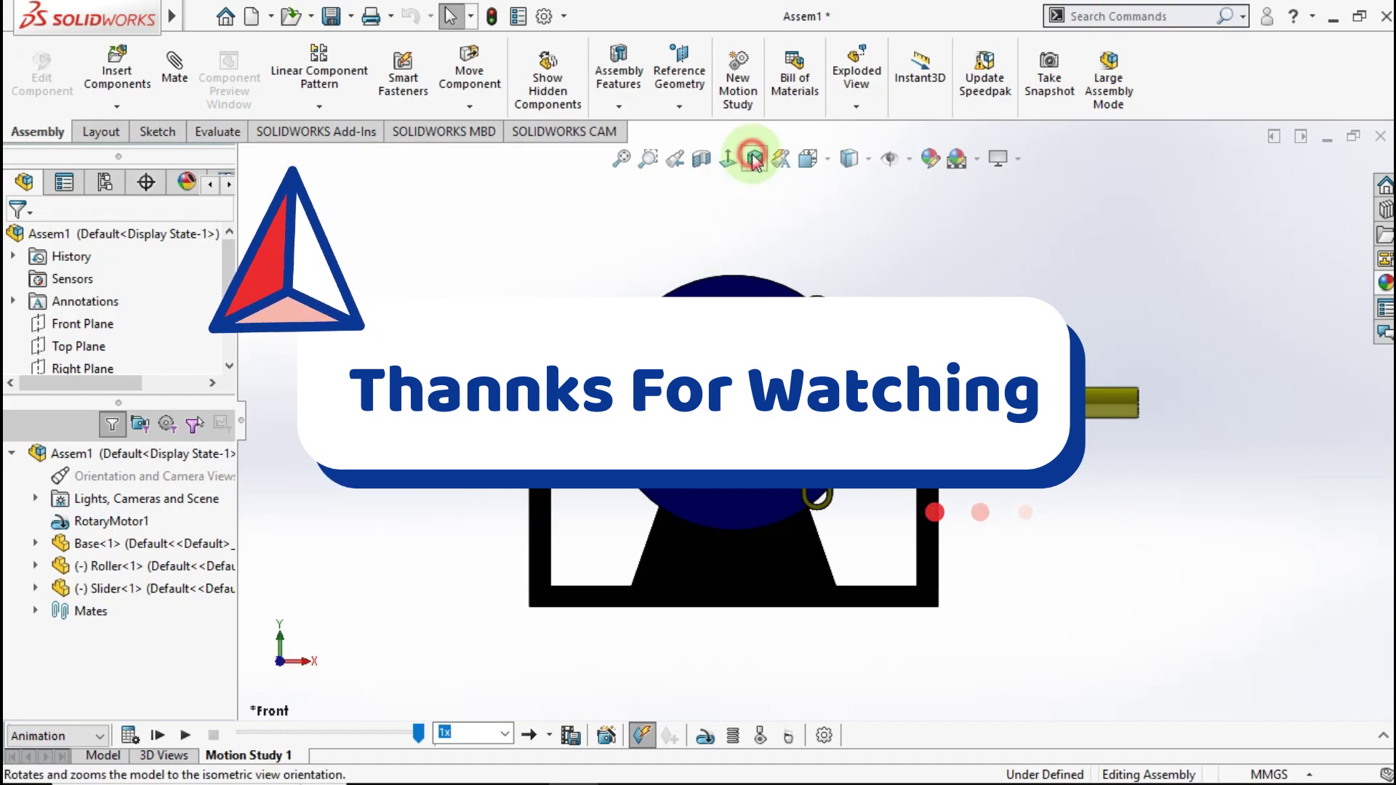